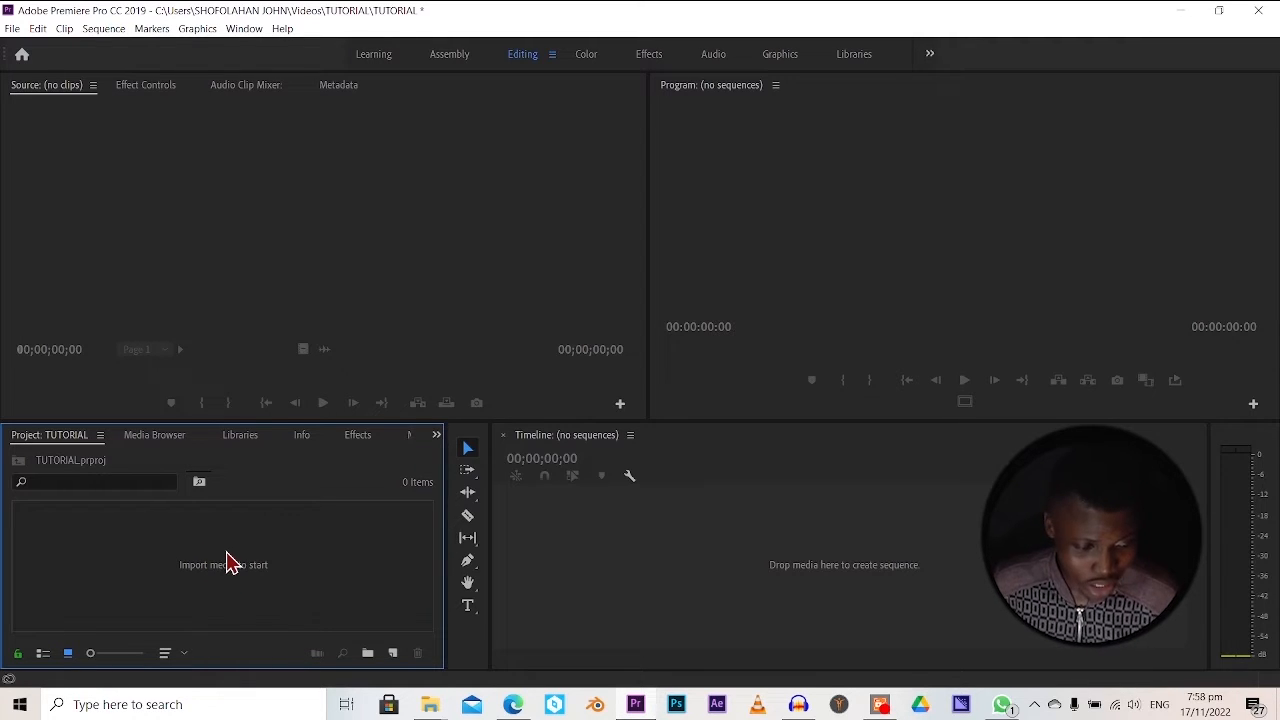
click(224, 566)
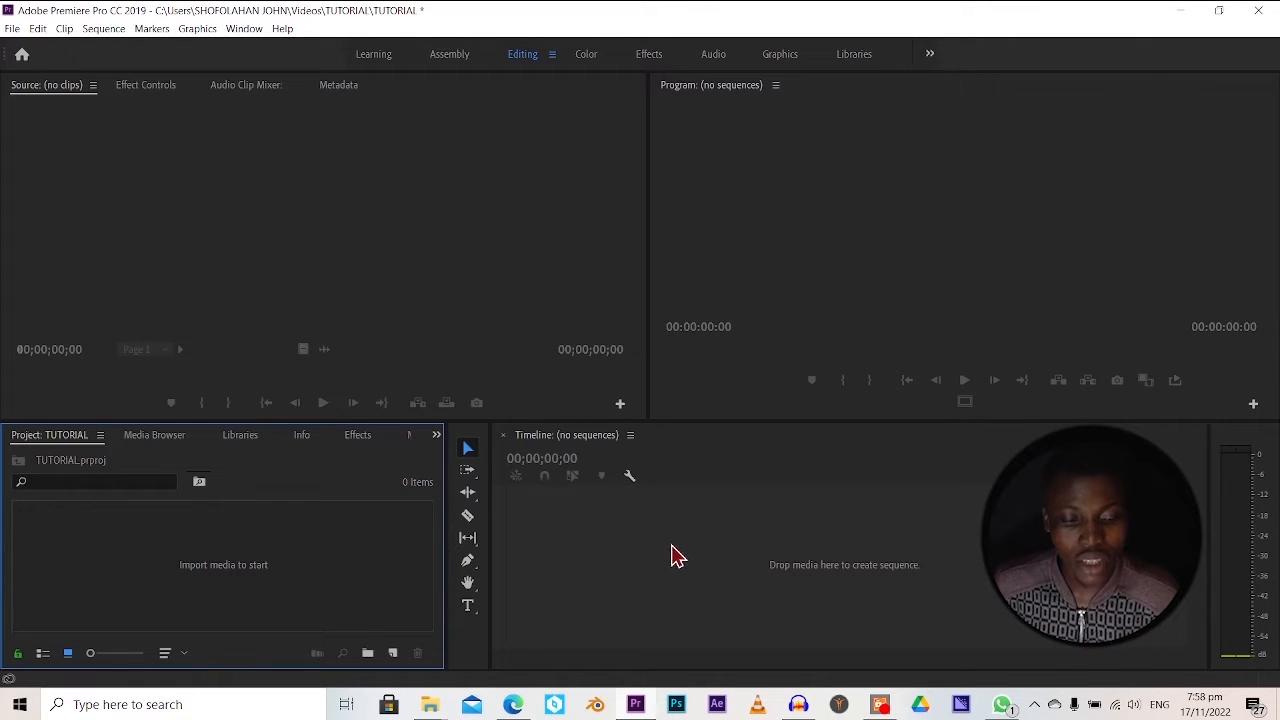
click(881, 203)
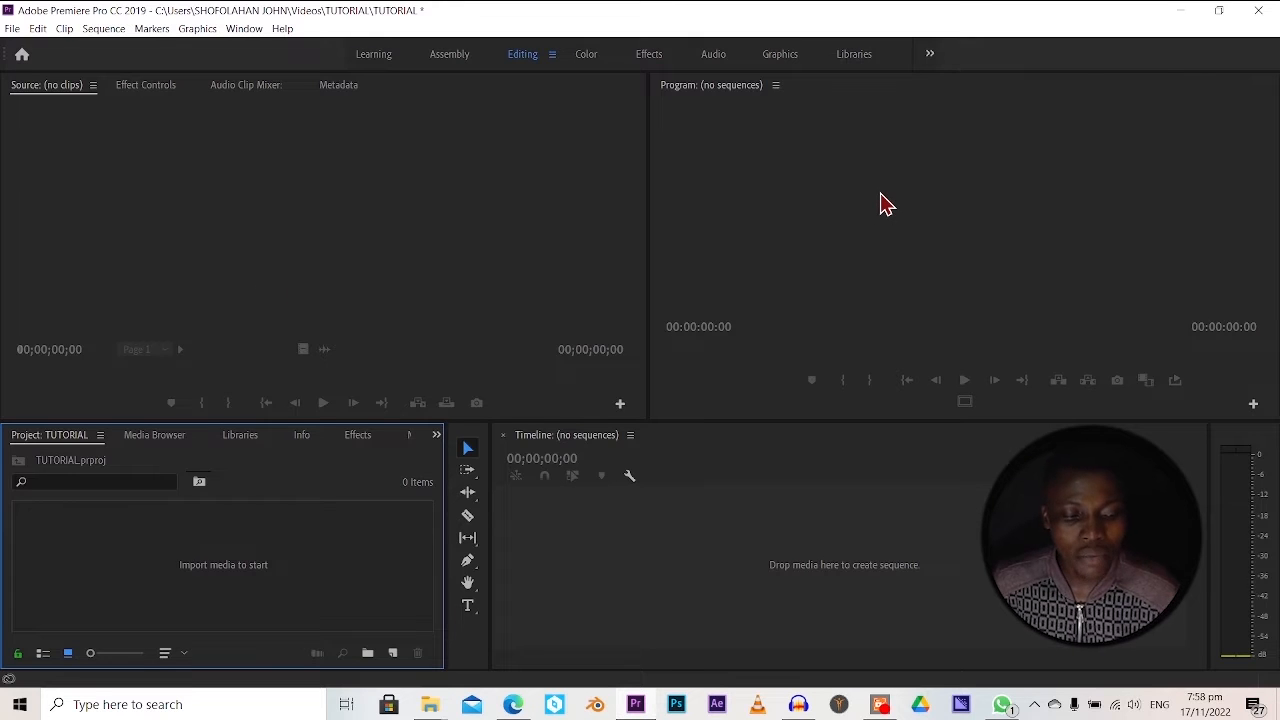
click(193, 187)
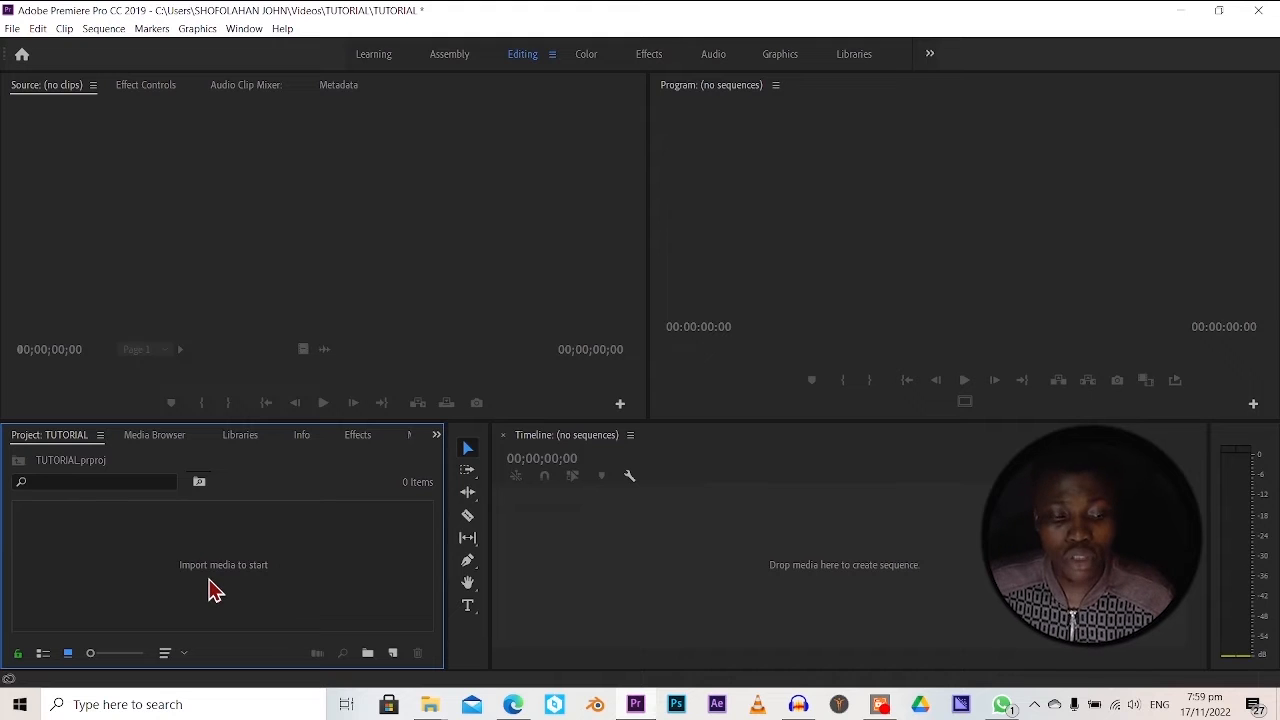
Import the clips DSC_0674, DSC_0671 and DSC_0676 from the TUTORIAL SAMPLE VID folder into the project
double_click(216, 575)
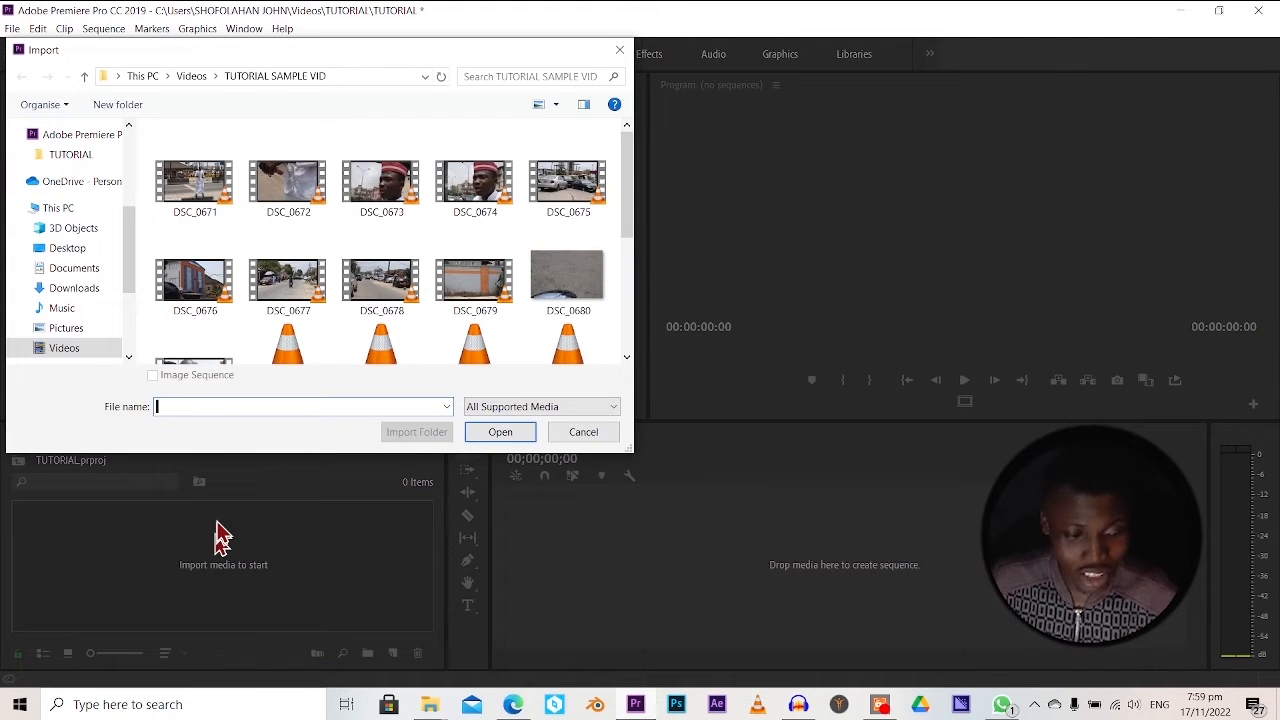
click(455, 175)
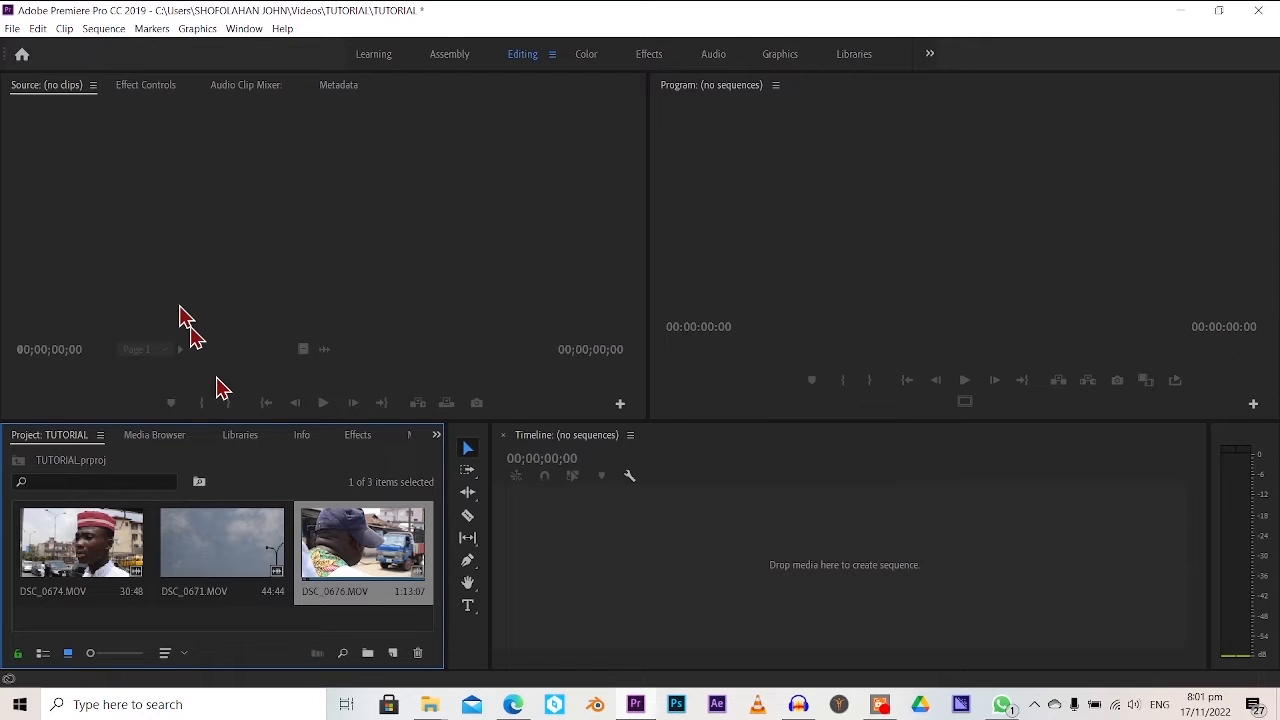
Open DSC_0676.MOV as the source clip, preview its opening part and mark the in point at 00:00:20:04
double_click(338, 543)
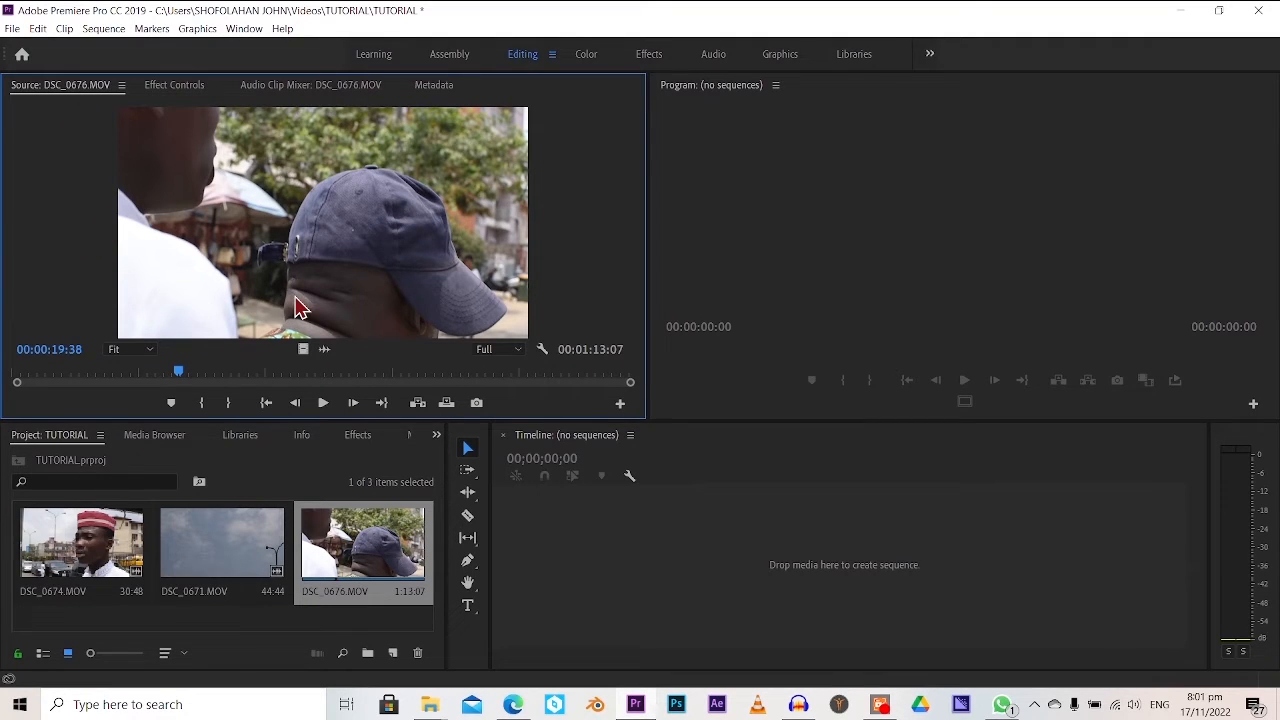
drag(174, 373, 18, 376)
key(space)
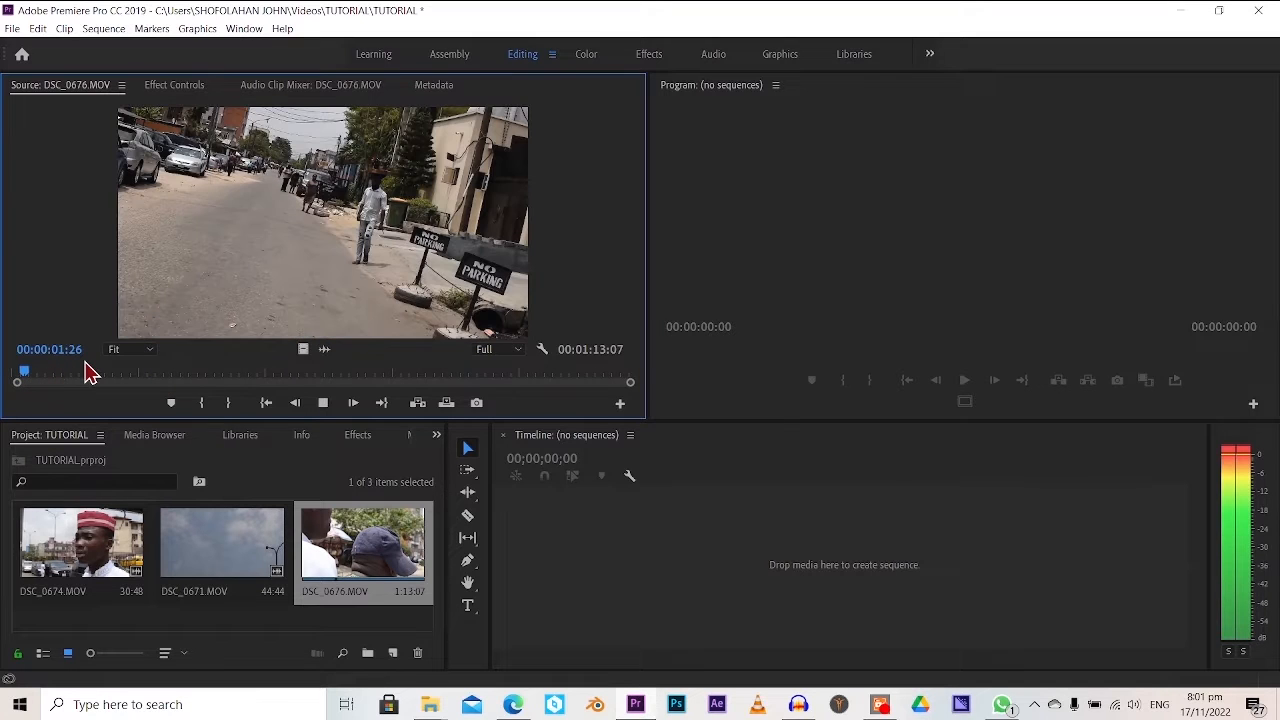
click(133, 375)
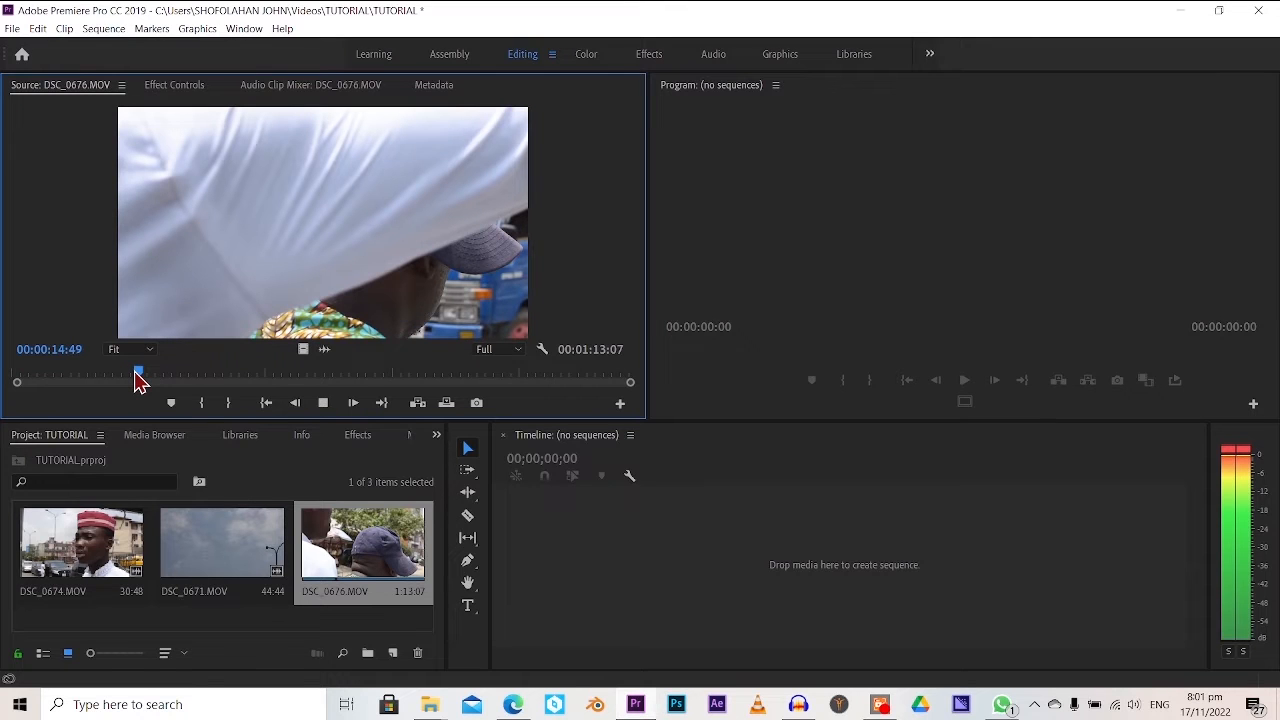
drag(138, 378, 158, 387)
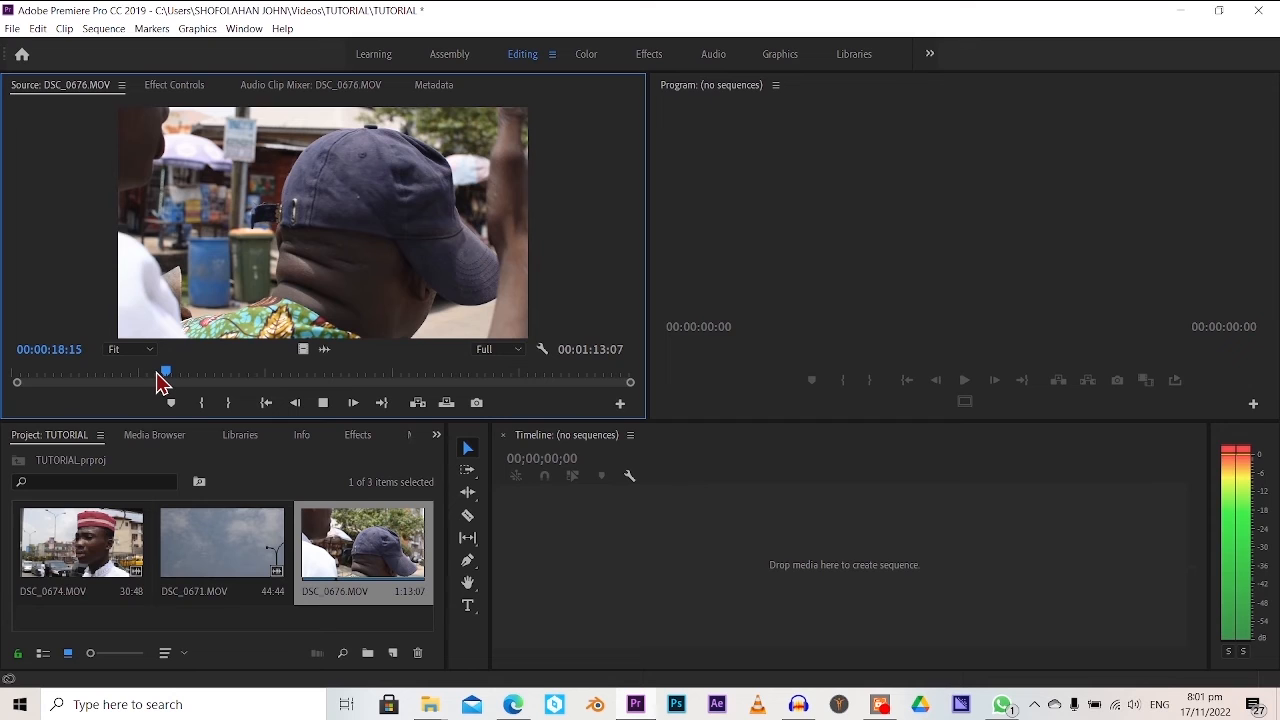
key(space)
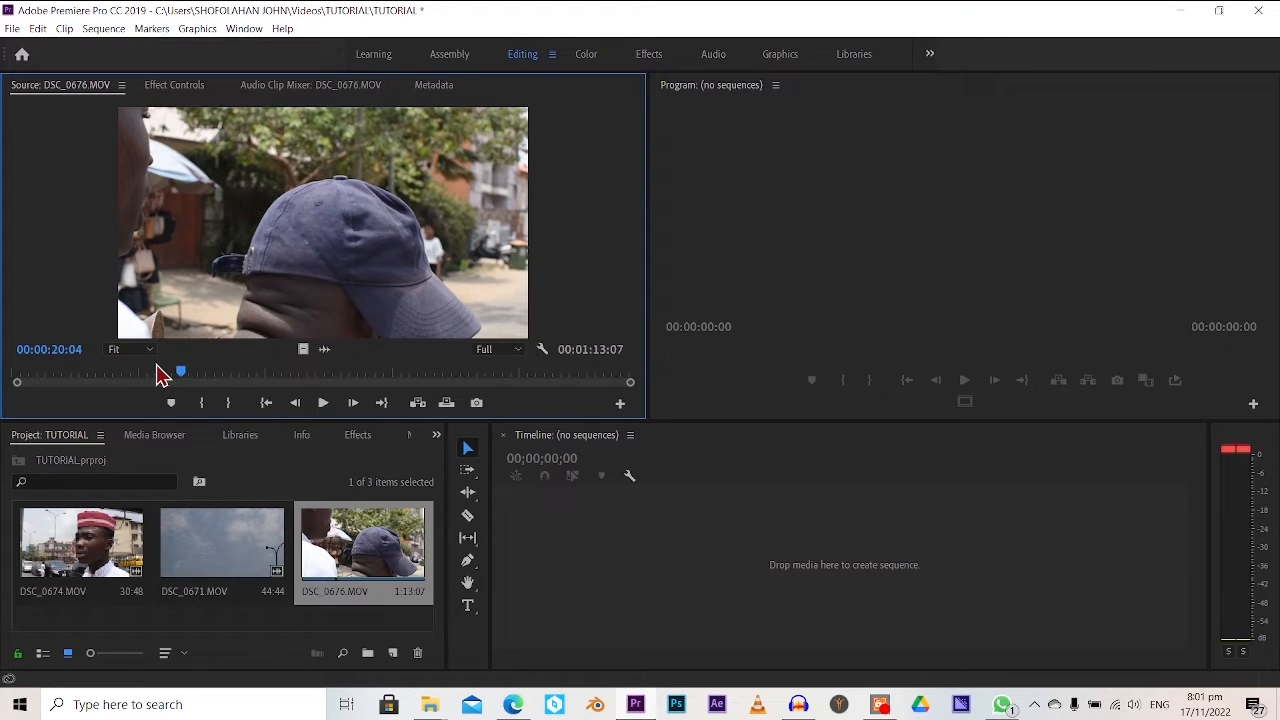
key(i)
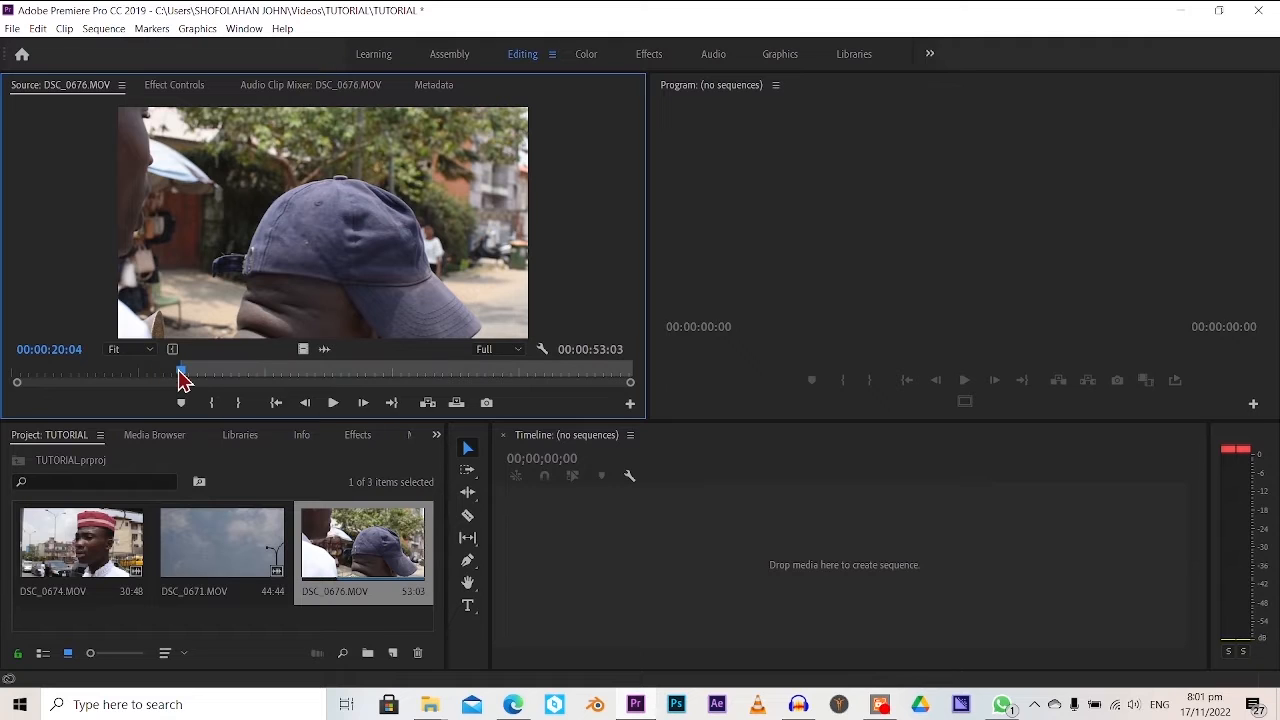
Mark the out point of DSC_0676.MOV about 19 seconds after its in point and play the footage that follows
click(344, 381)
key(o)
key(space)
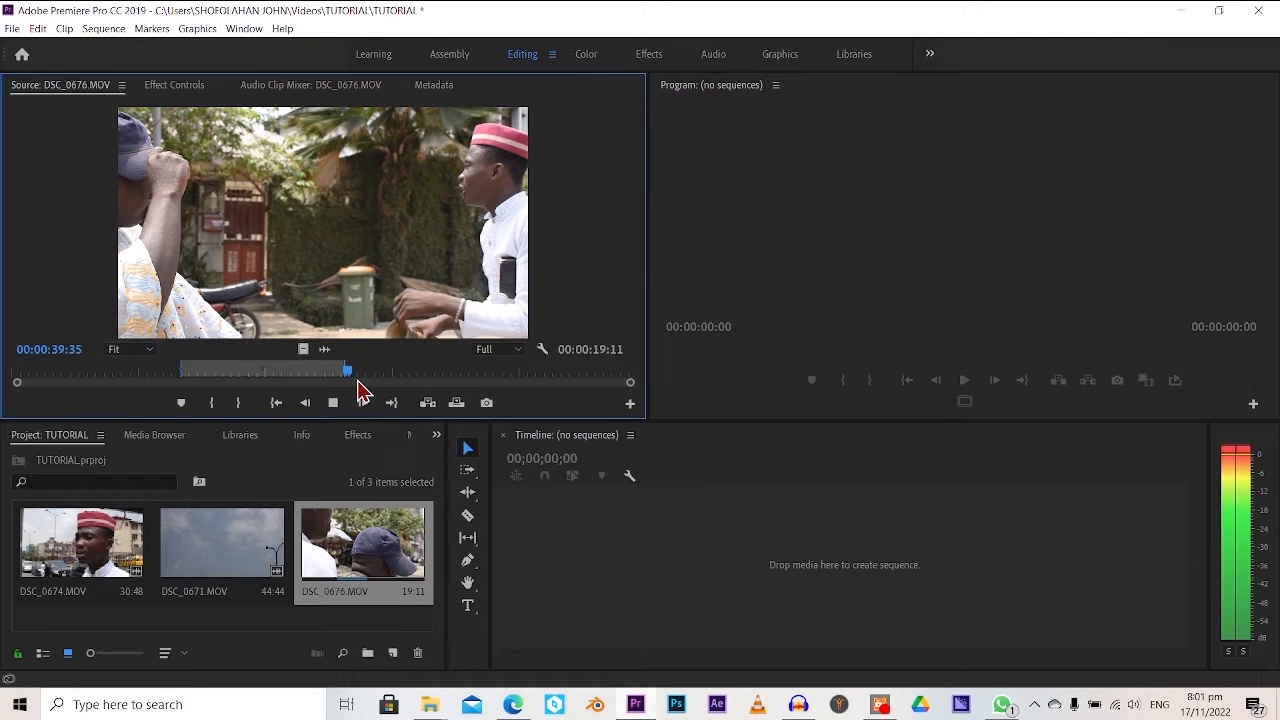
key(space)
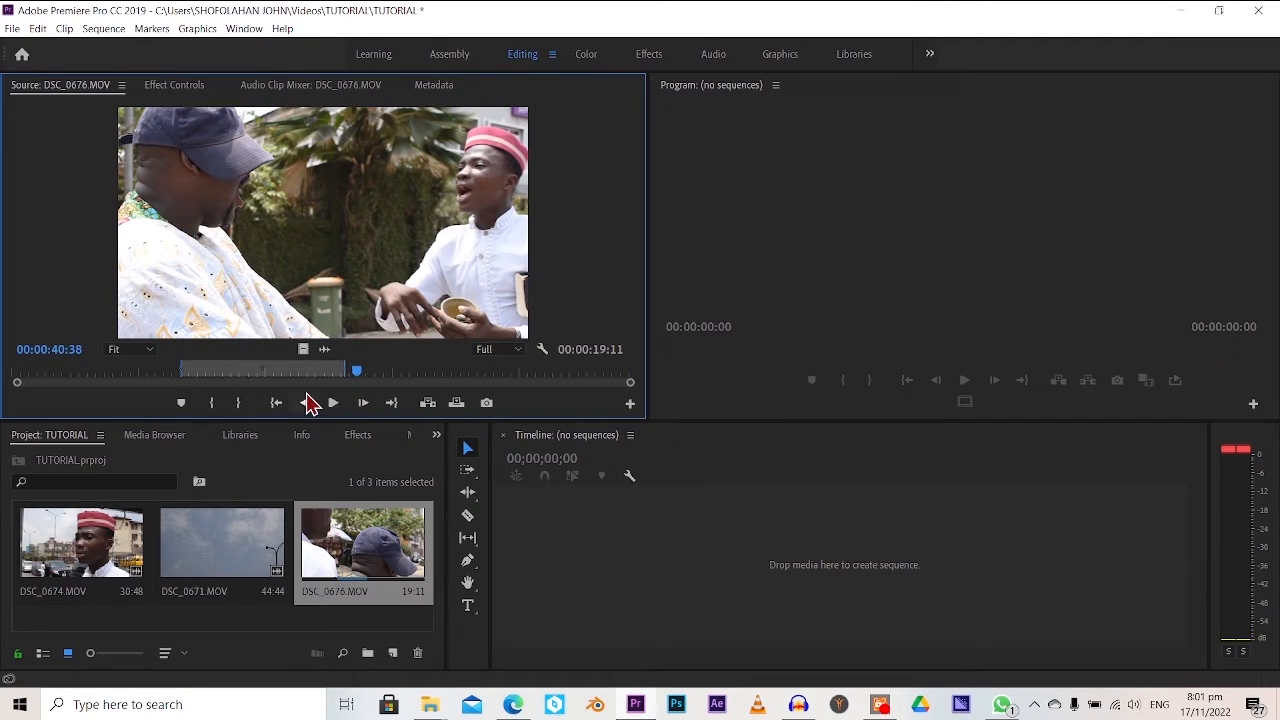
Create a sequence from the marked part of DSC_0676.MOV and append DSC_0674.MOV directly after it on V1 and A1
click(350, 548)
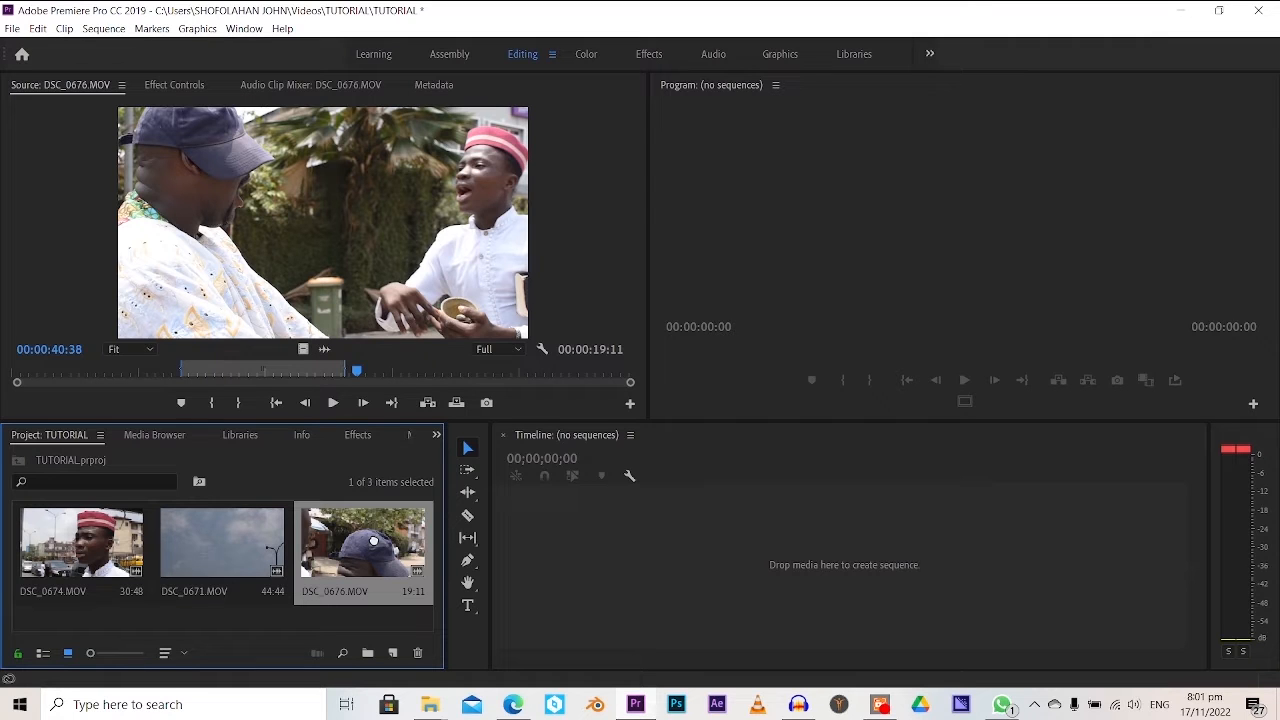
drag(598, 568, 622, 583)
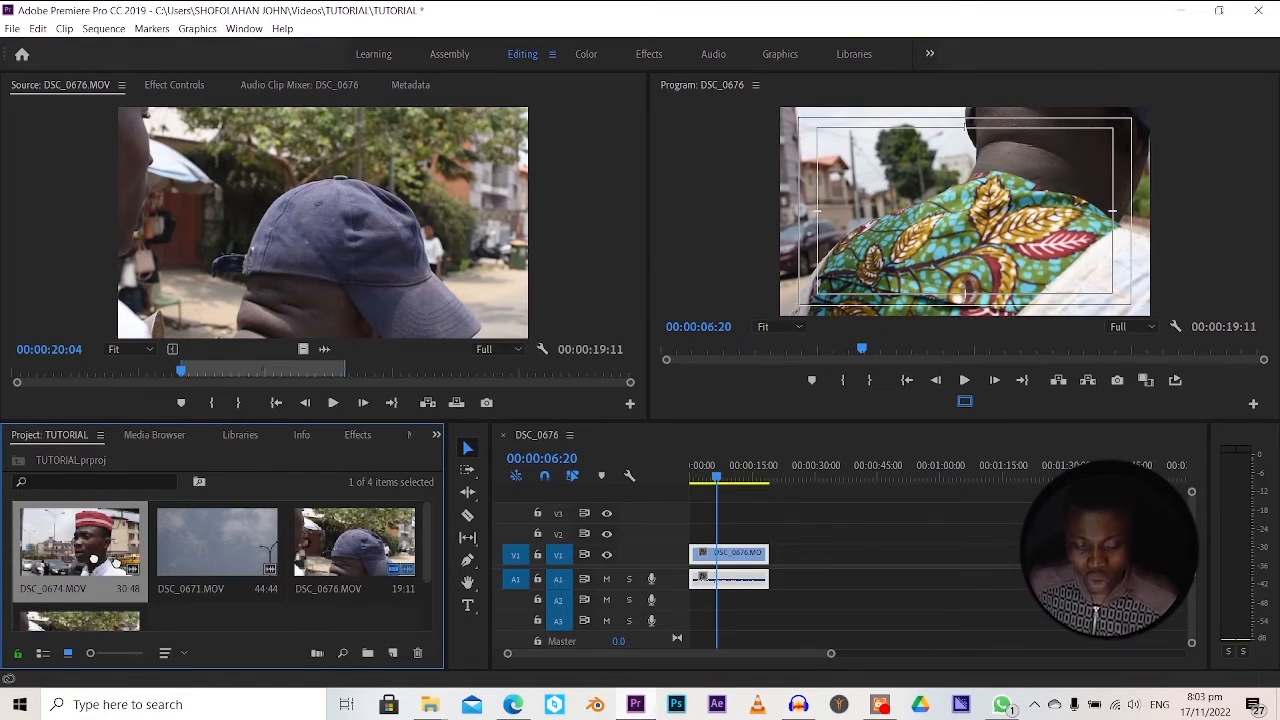
drag(80, 545, 788, 580)
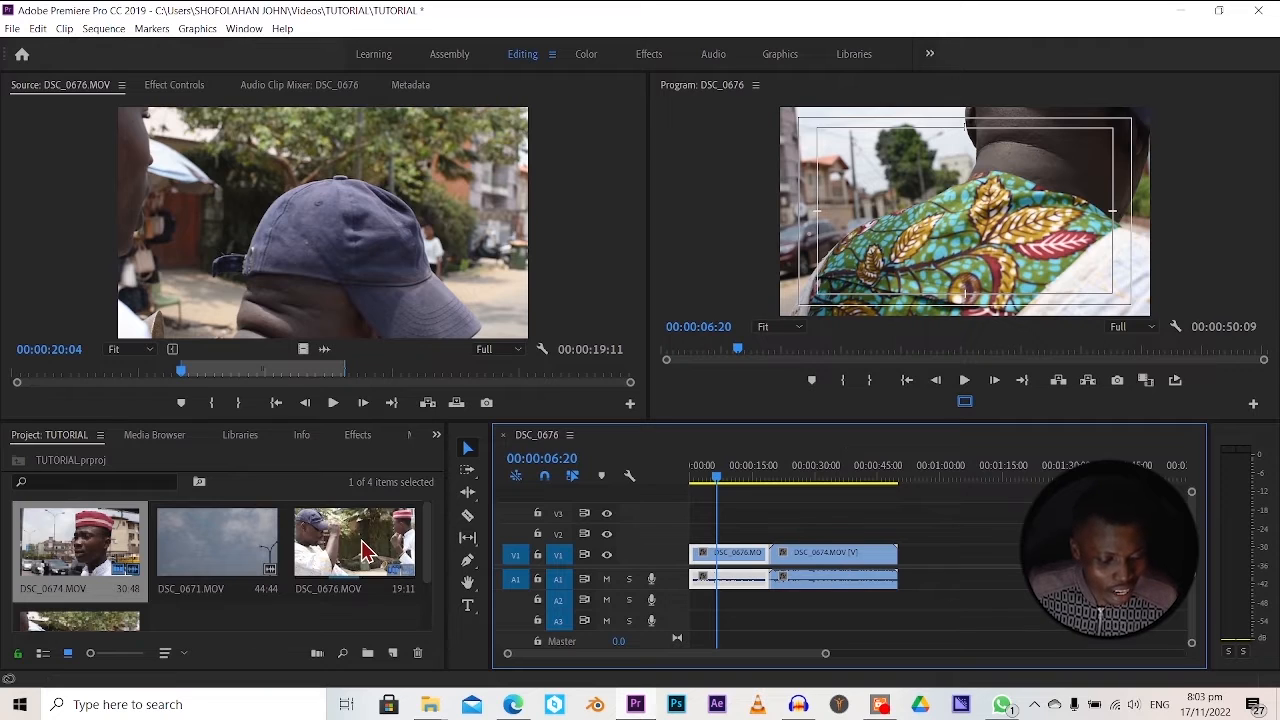
Search the project items for "SEQUENC" to locate the new sequence
scroll(362, 550, down, 1)
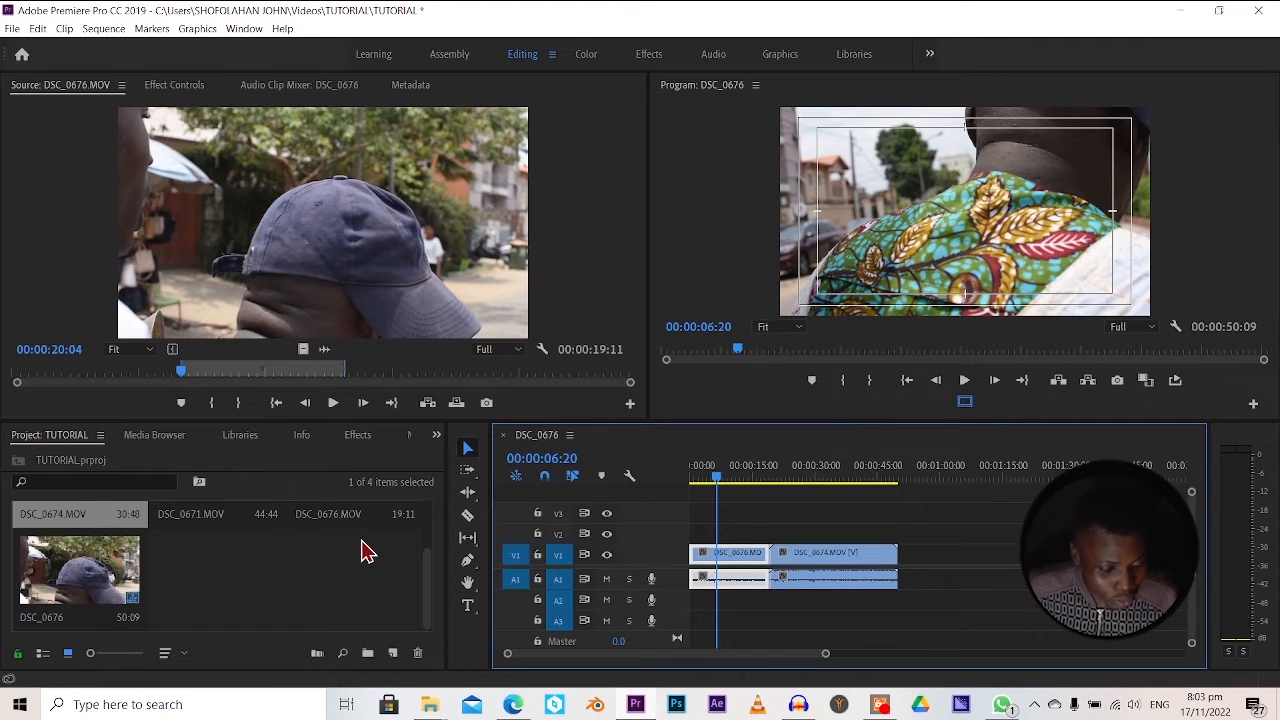
scroll(362, 550, up, 1)
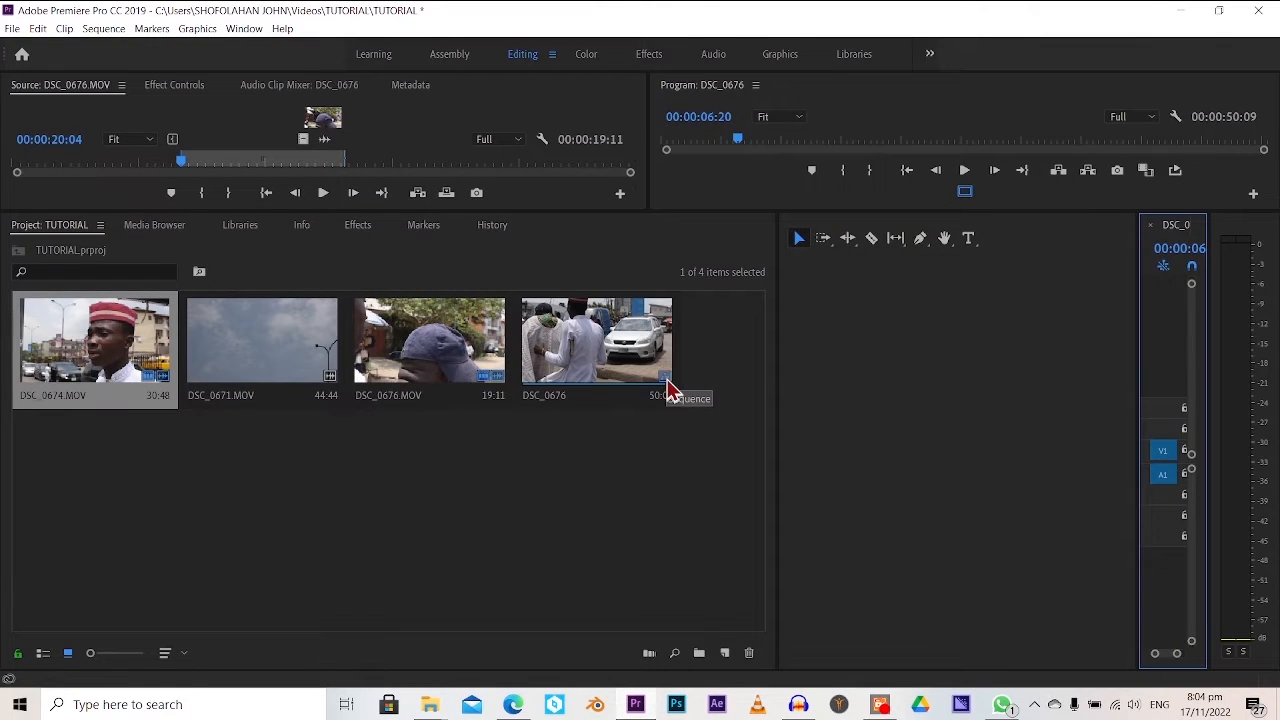
click(95, 272)
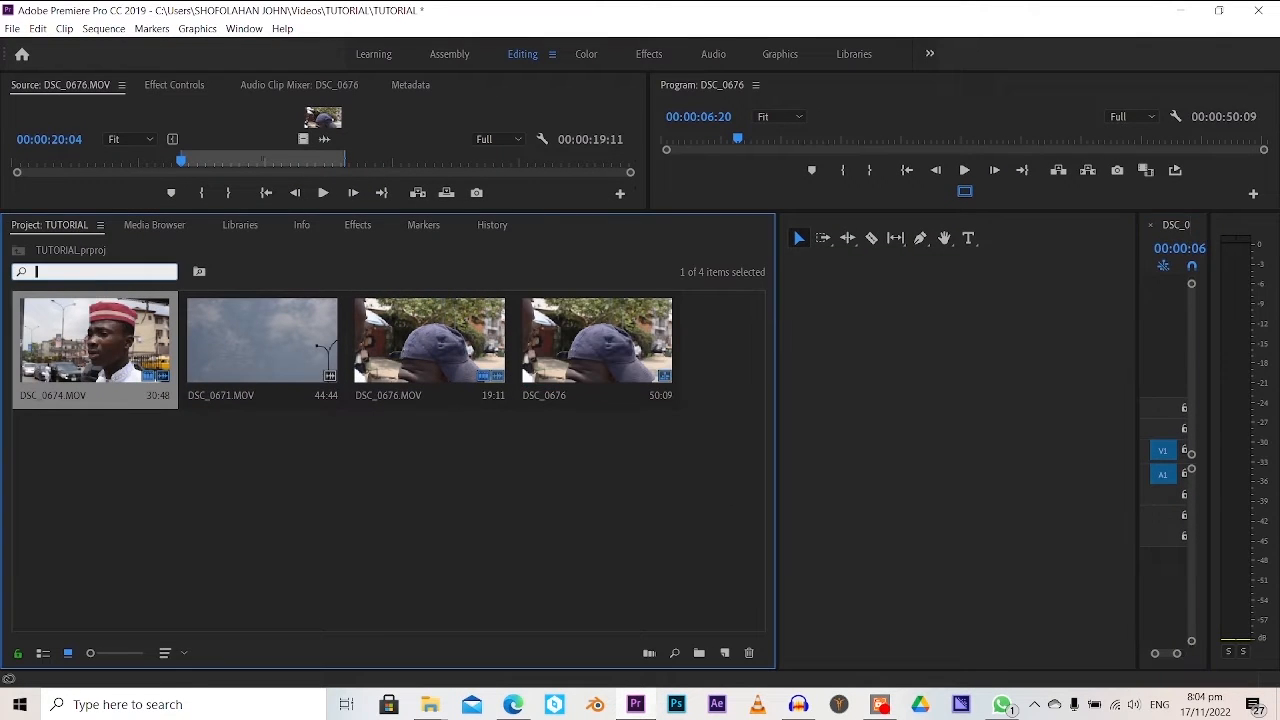
text(SEQ)
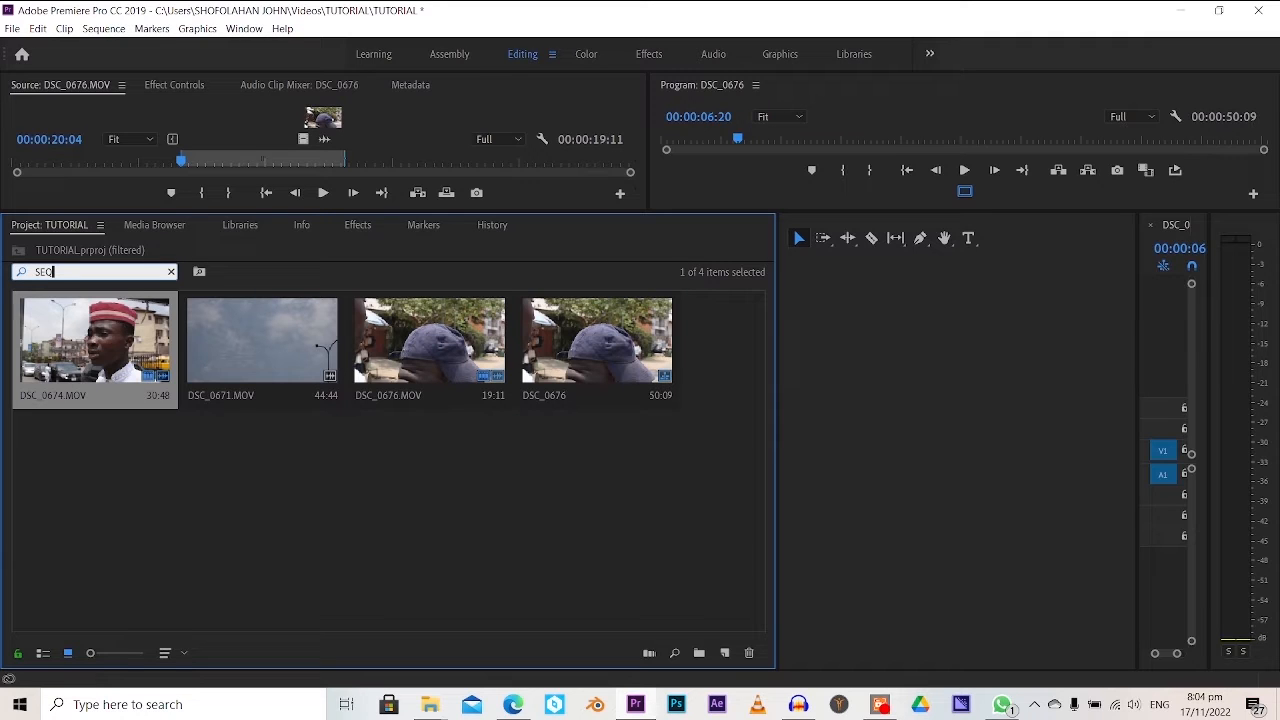
text(UENC)
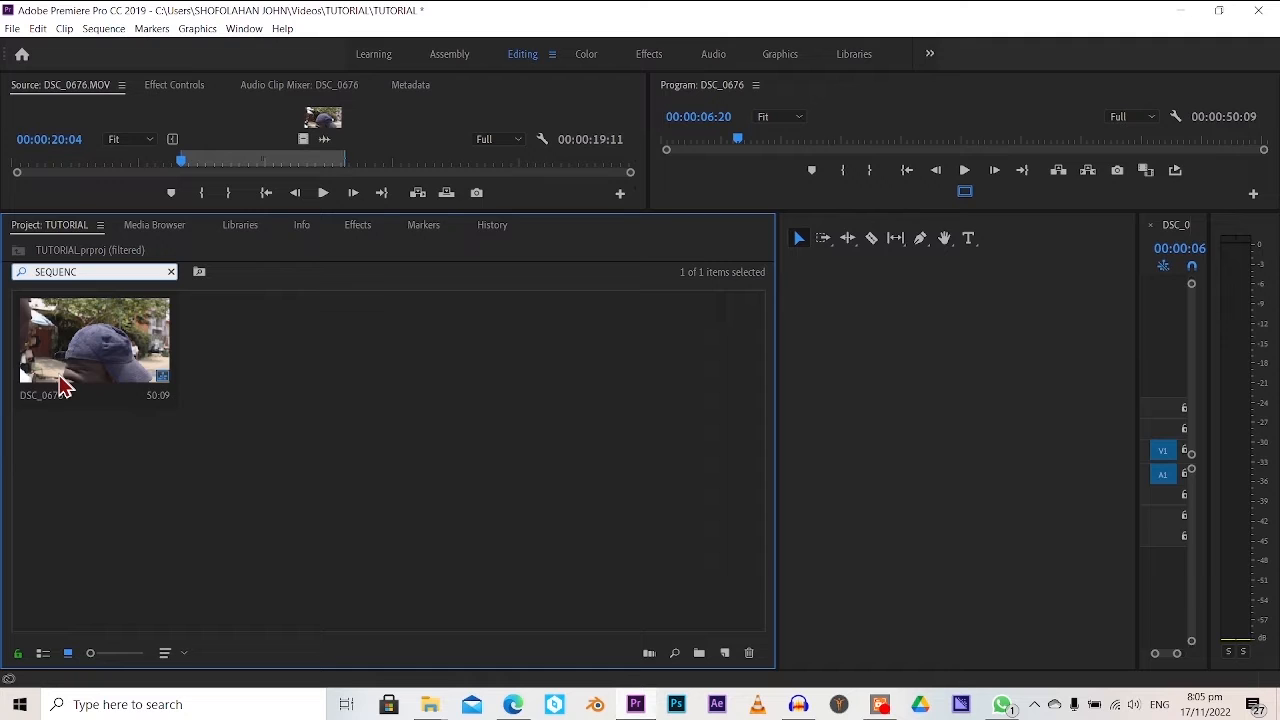
Delete the DSC_0676 sequence from the project
click(62, 387)
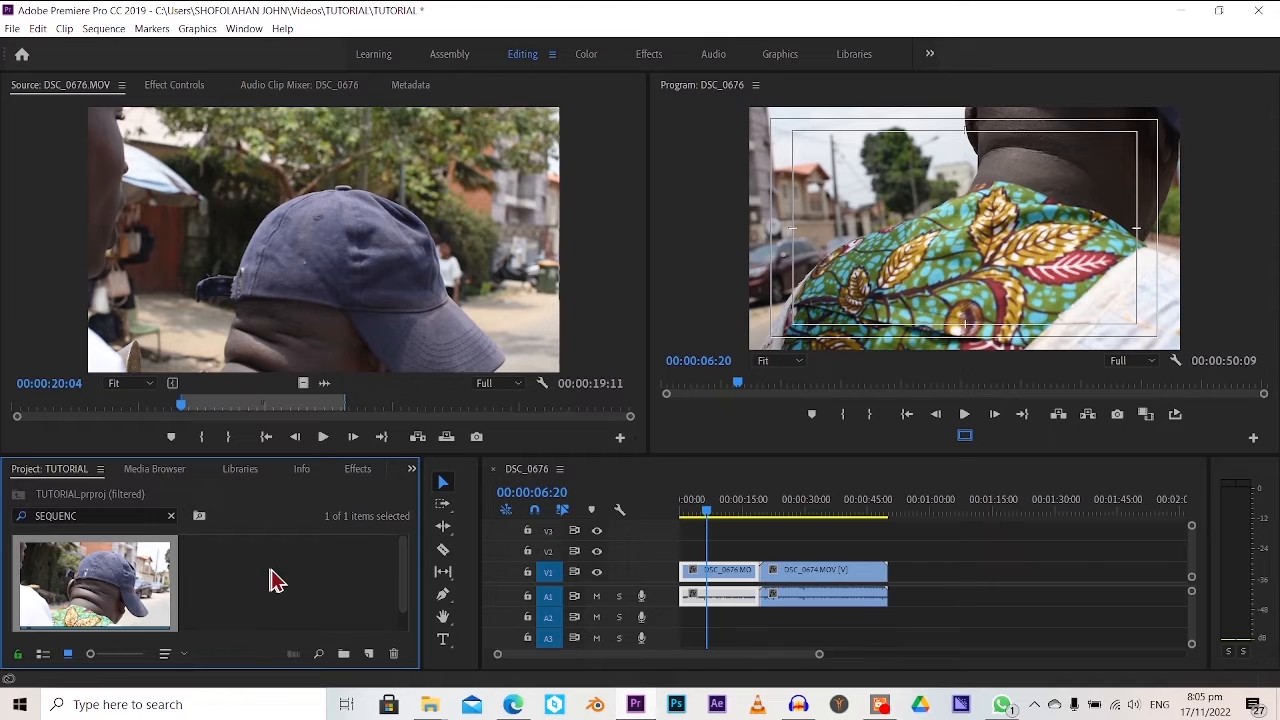
key(Delete)
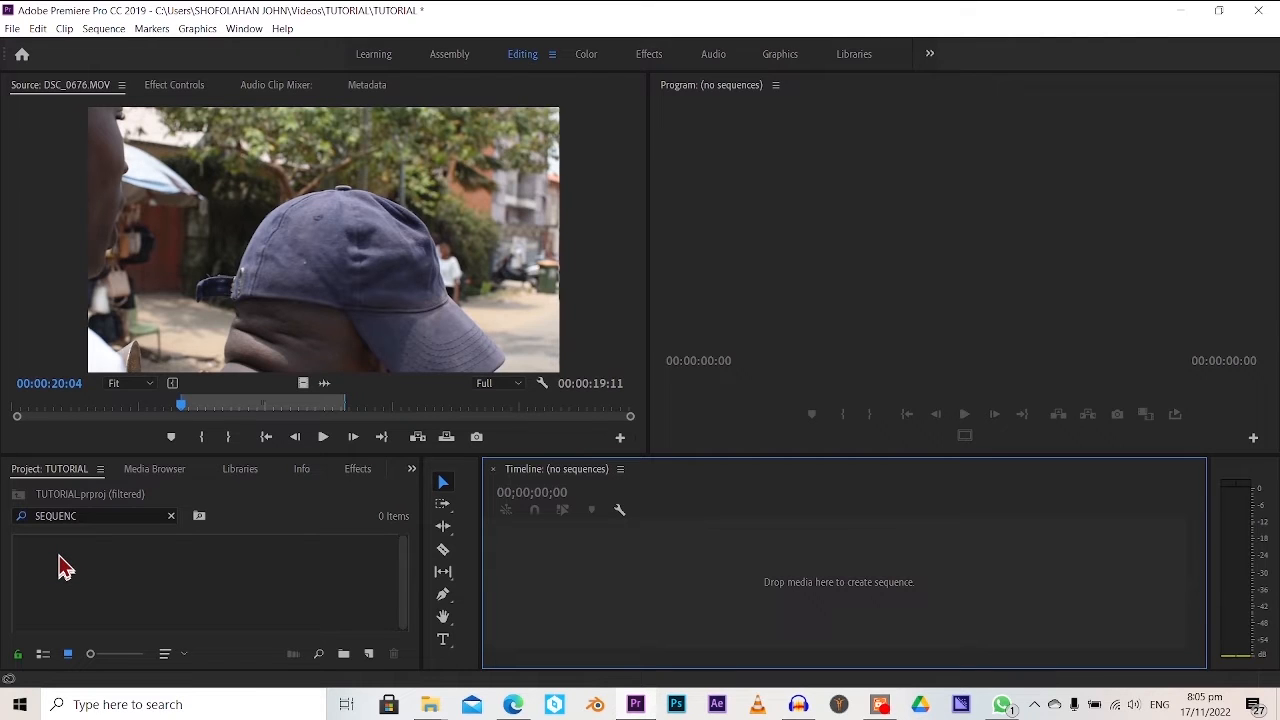
Undo the deletion of the DSC_0676 sequence and reopen it in the timeline
click(81, 512)
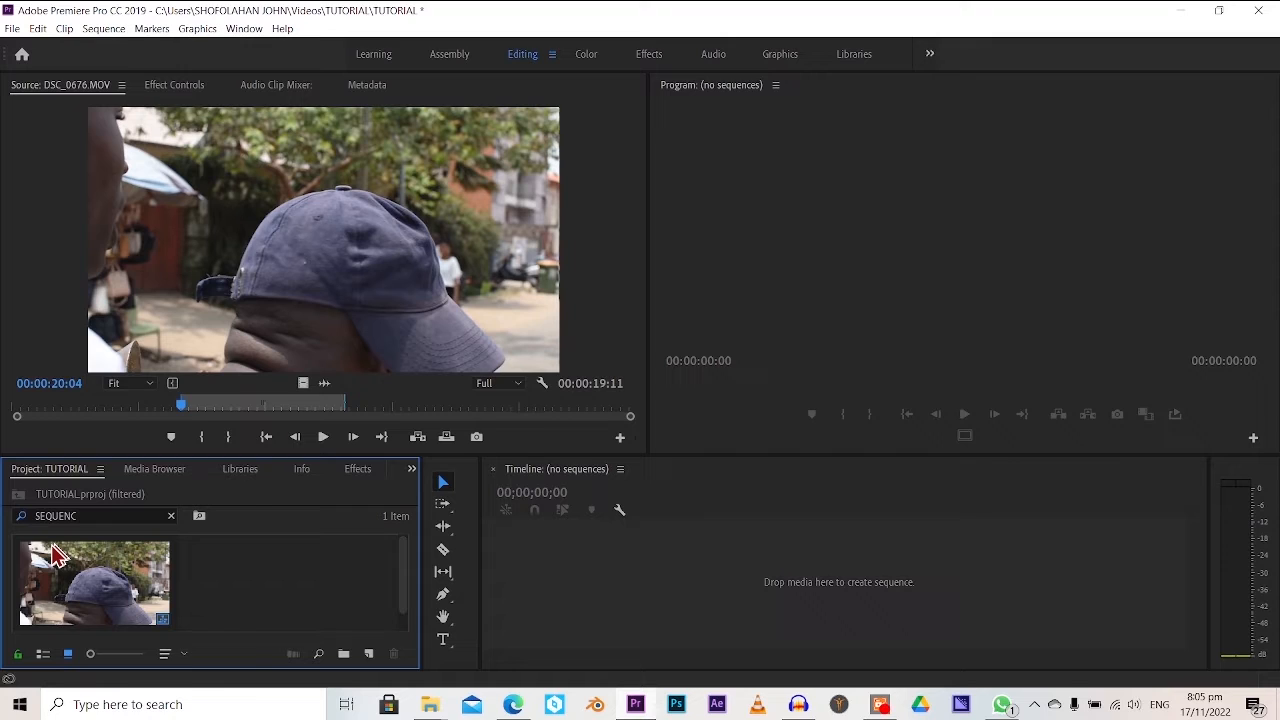
click(68, 597)
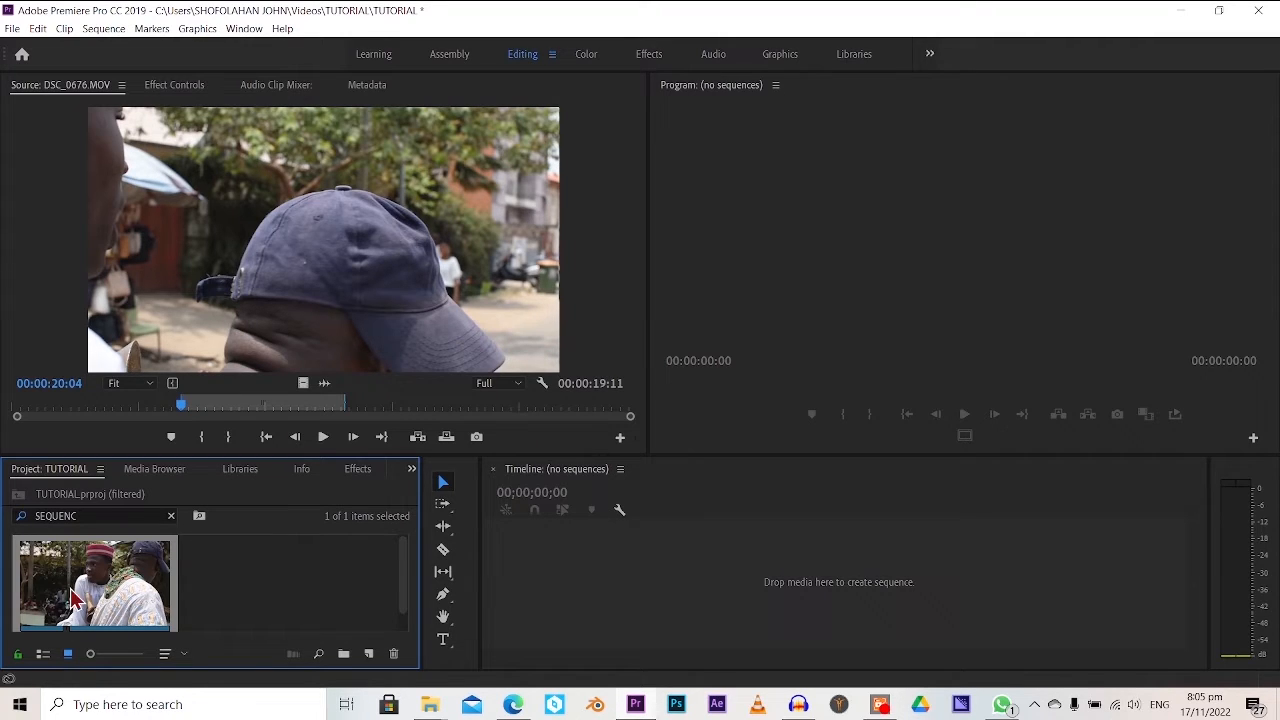
double_click(69, 590)
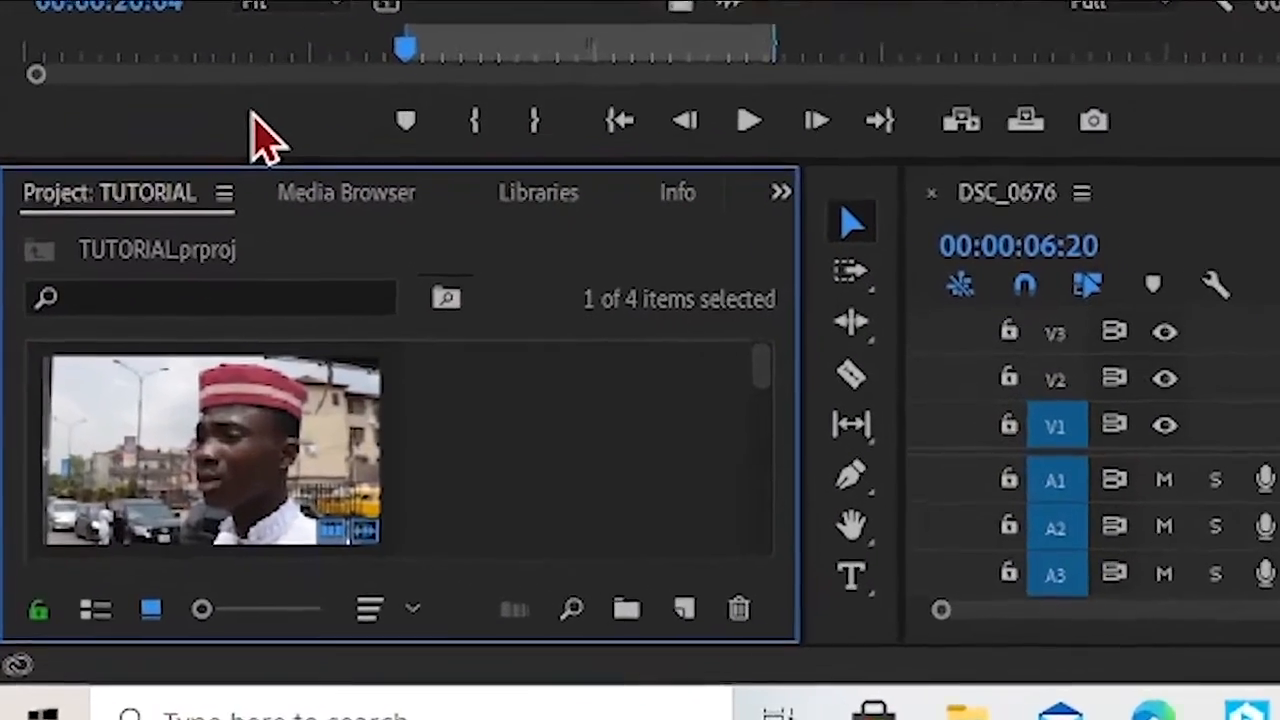
Examine the media browser, the Creative Cloud libraries and the properties of DSC_0674.MOV in the timeline, and return to the project items
click(346, 192)
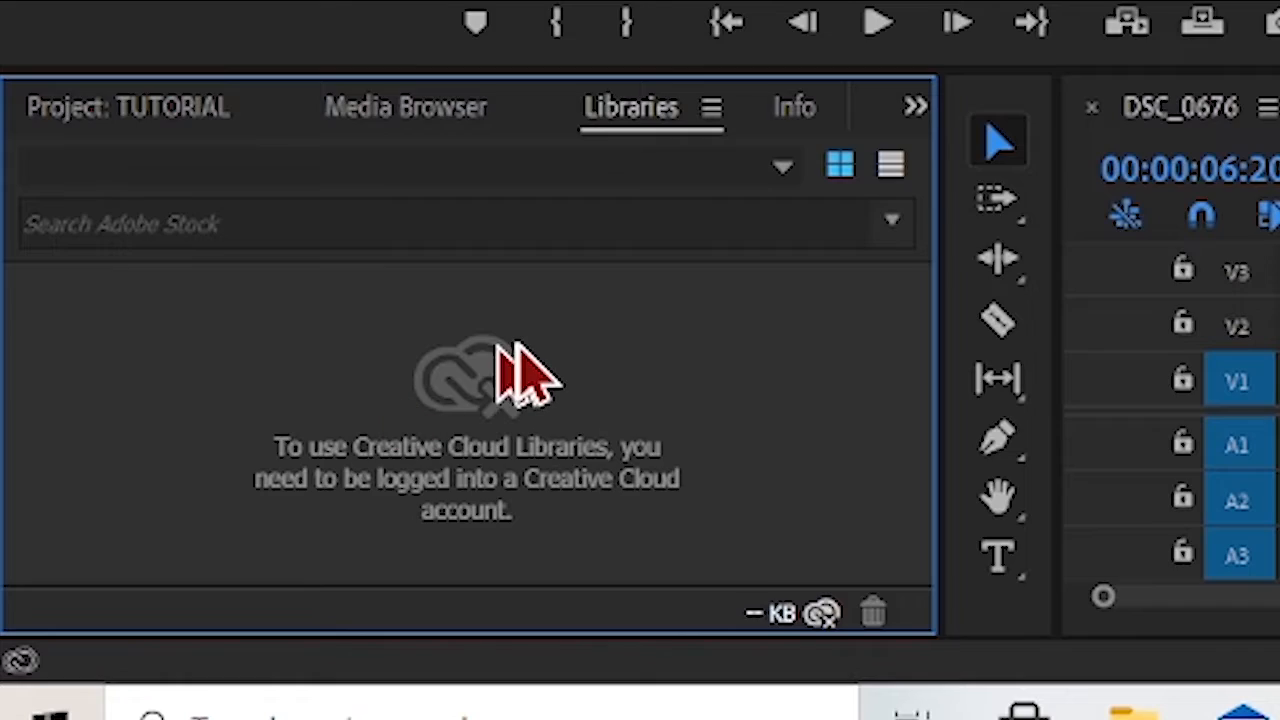
click(794, 107)
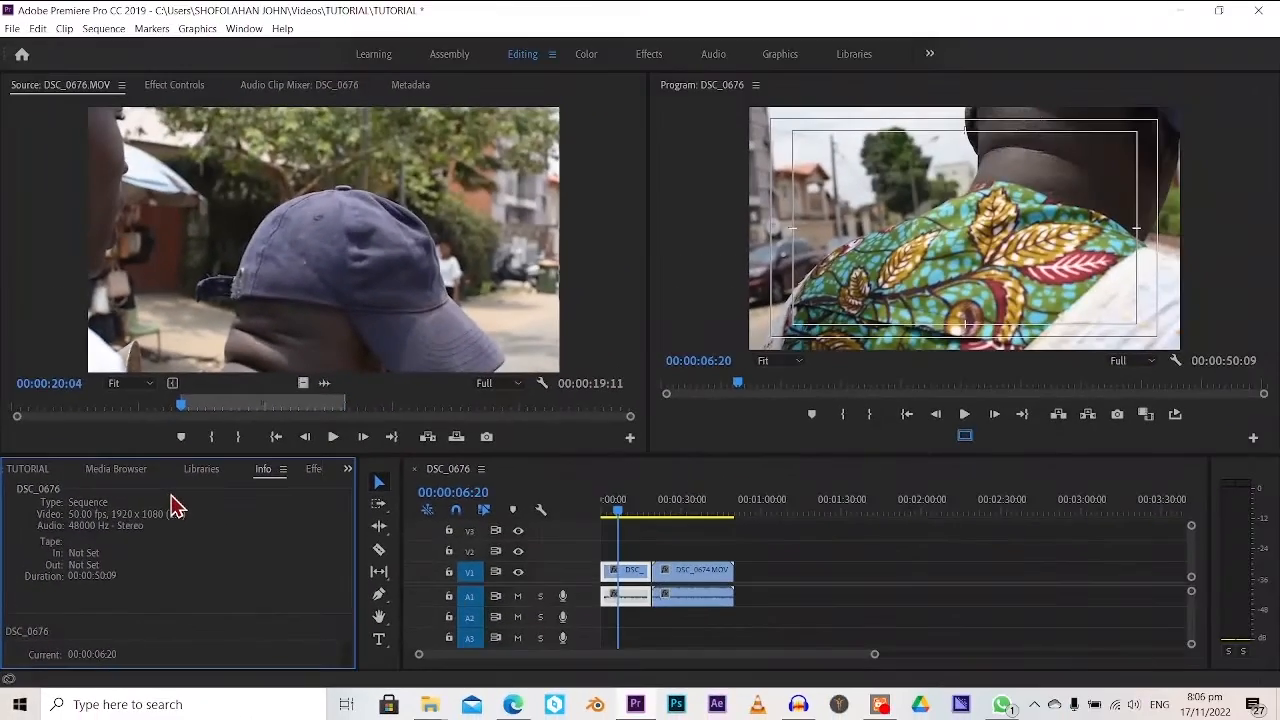
click(710, 572)
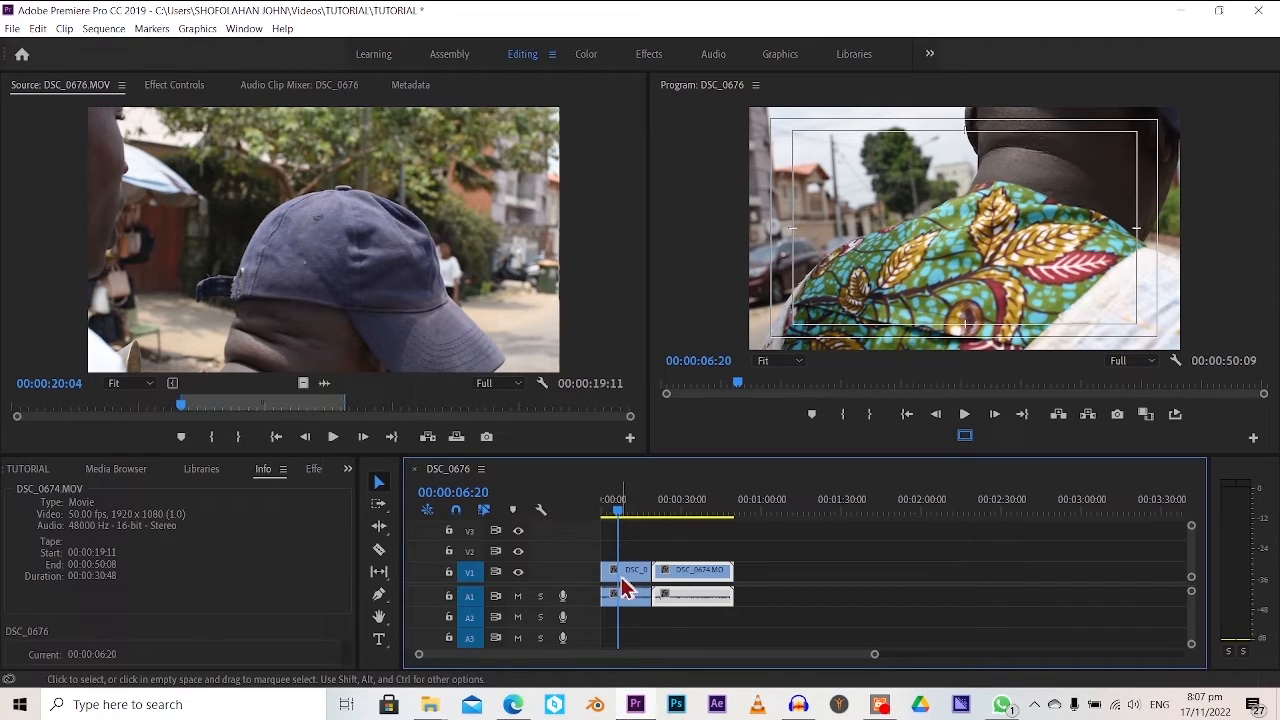
click(95, 469)
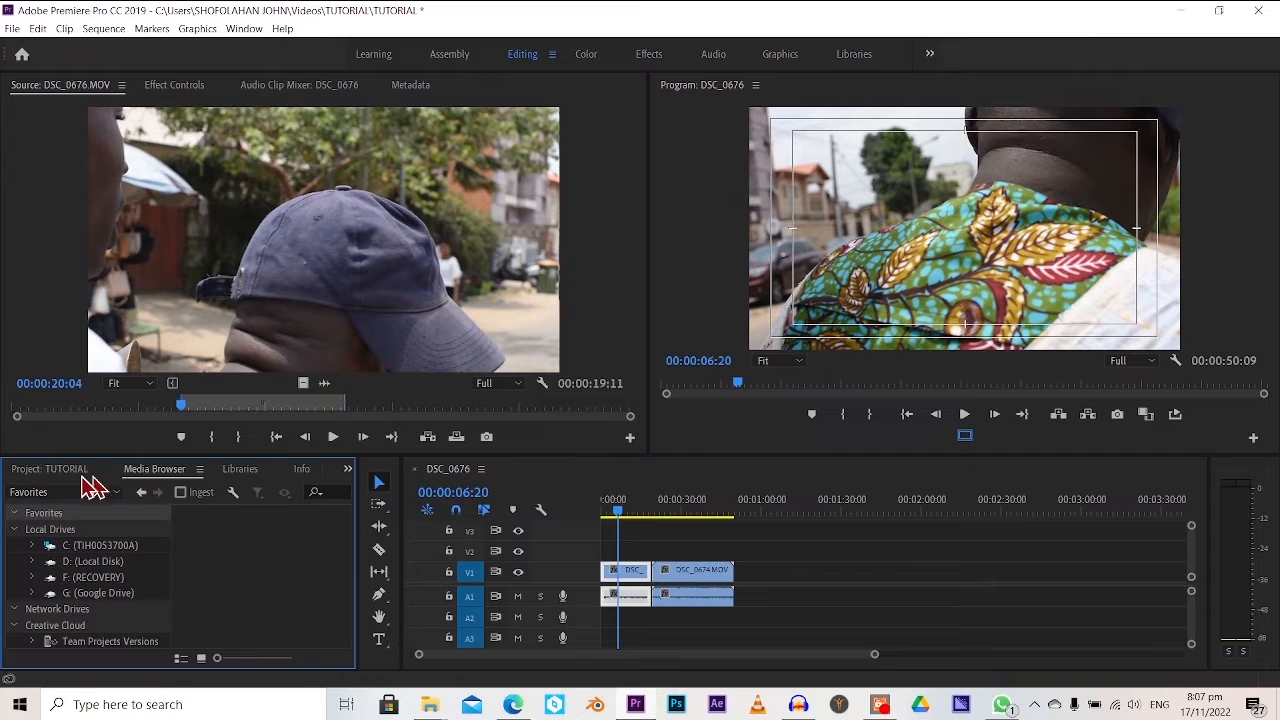
click(78, 470)
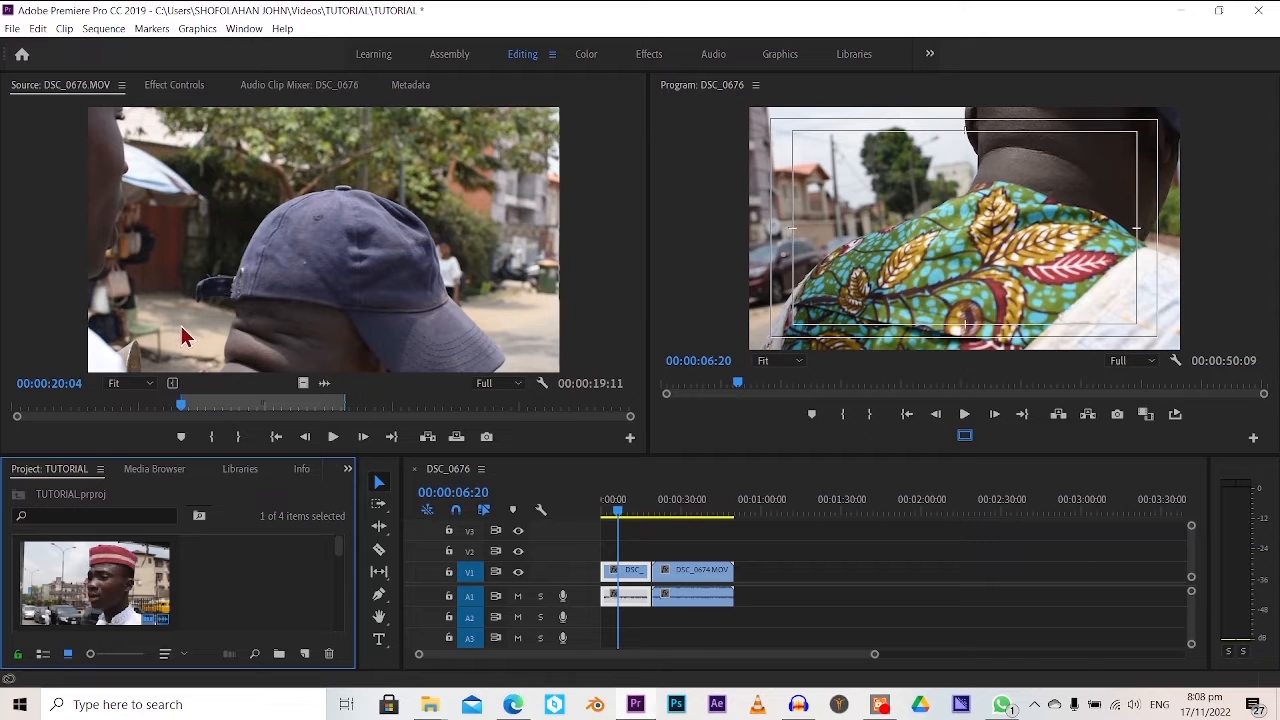
Append only the video of the marked DSC_0676.MOV section to track V1, directly after the DSC_0674.MOV clip
click(169, 407)
drag(171, 408, 180, 409)
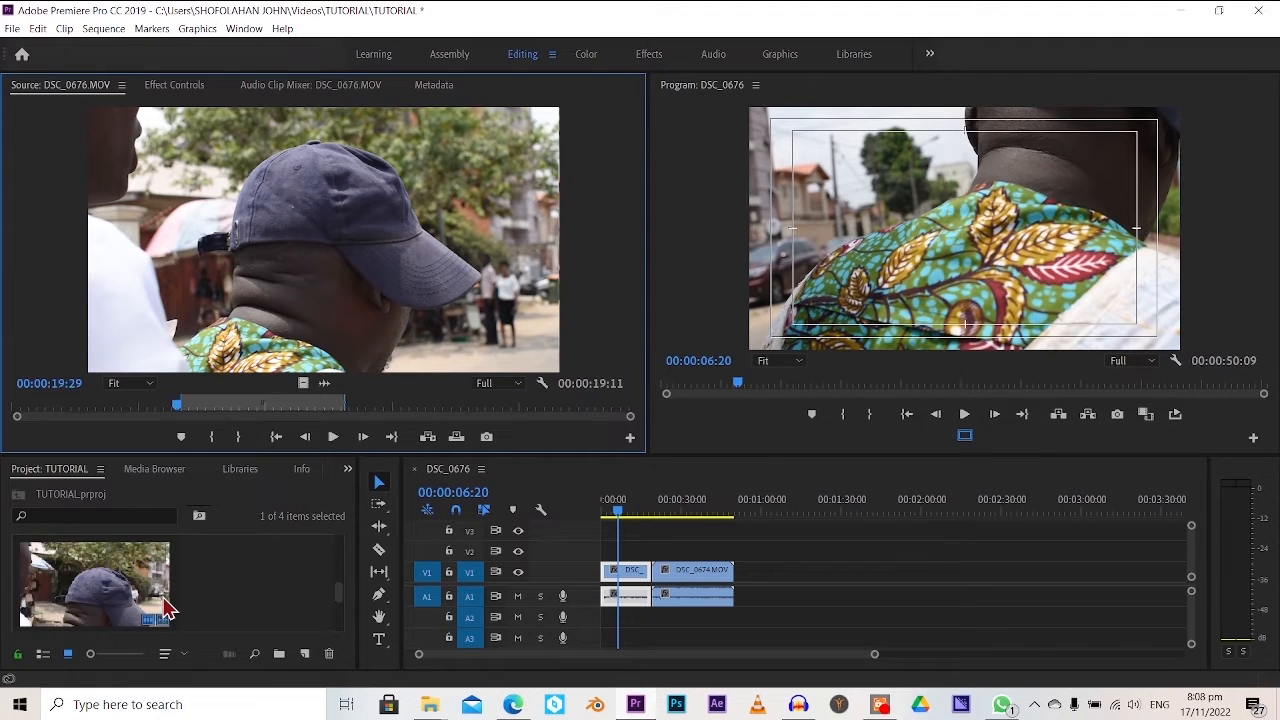
click(113, 587)
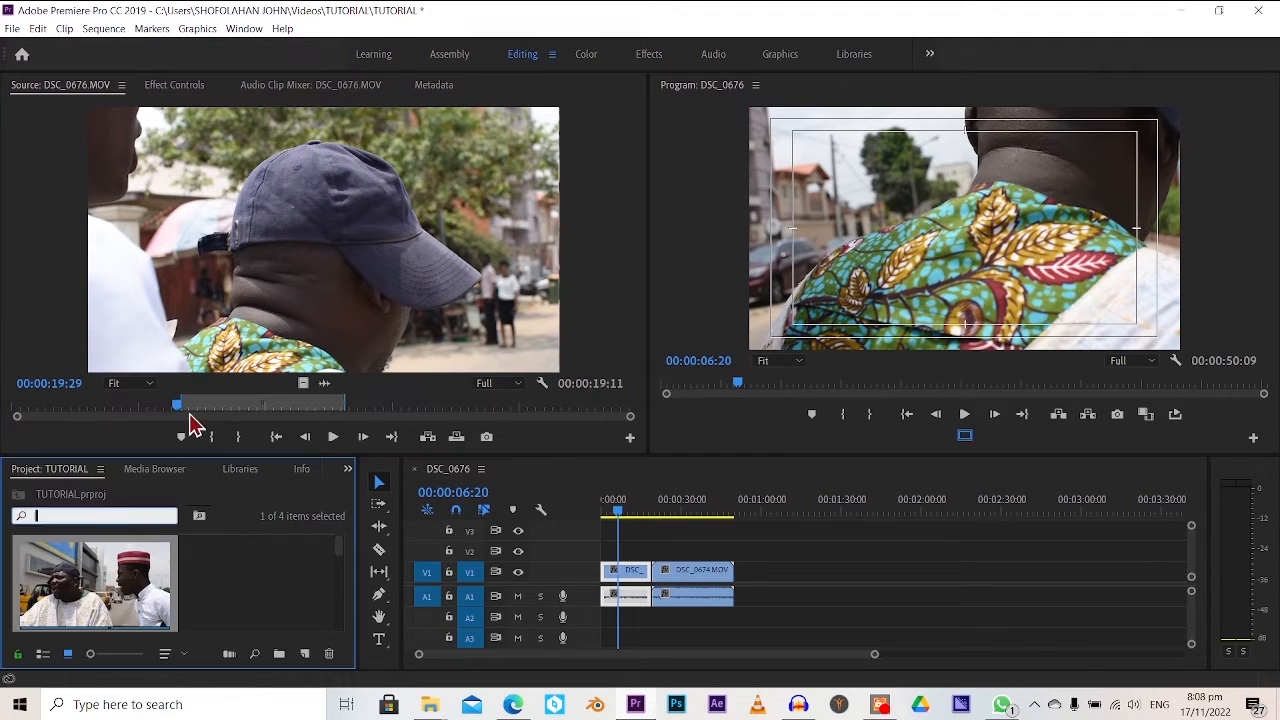
click(300, 383)
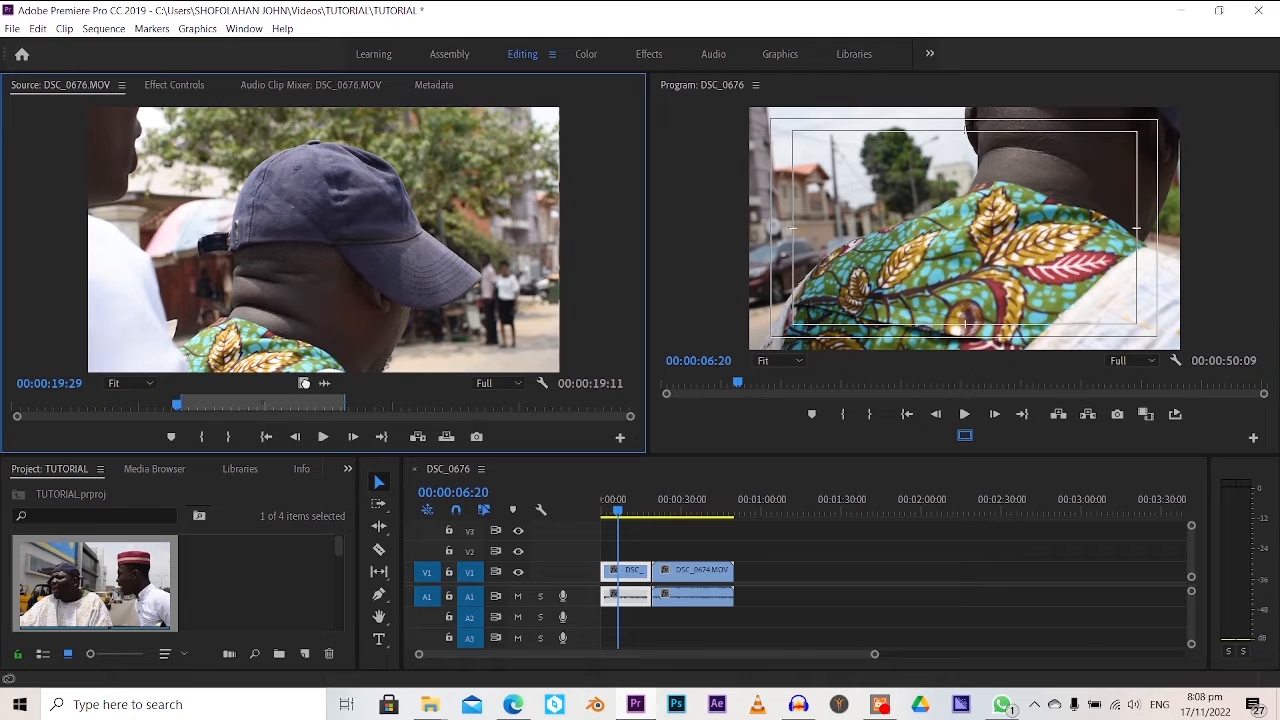
drag(304, 383, 745, 571)
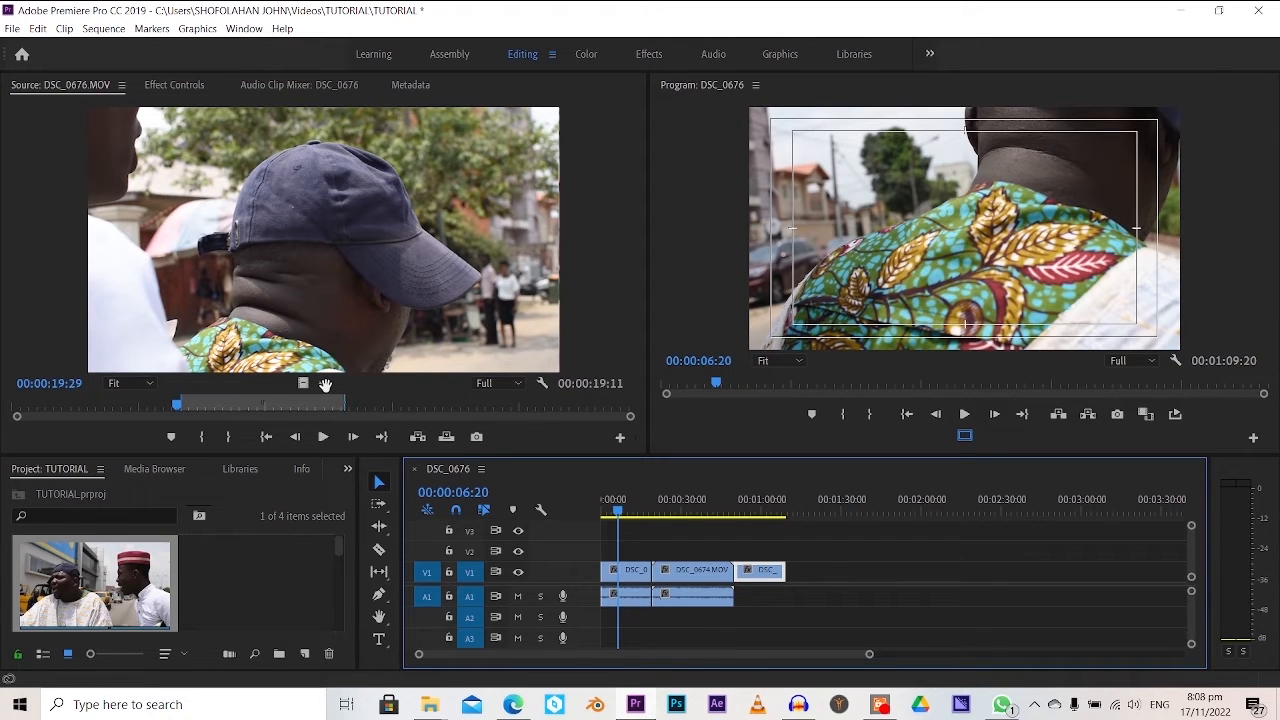
Append only the marked DSC_0676.MOV section's audio to track A1, and only DSC_0674.MOV's video to V1 with A1 source patching off
click(325, 384)
drag(323, 384, 752, 597)
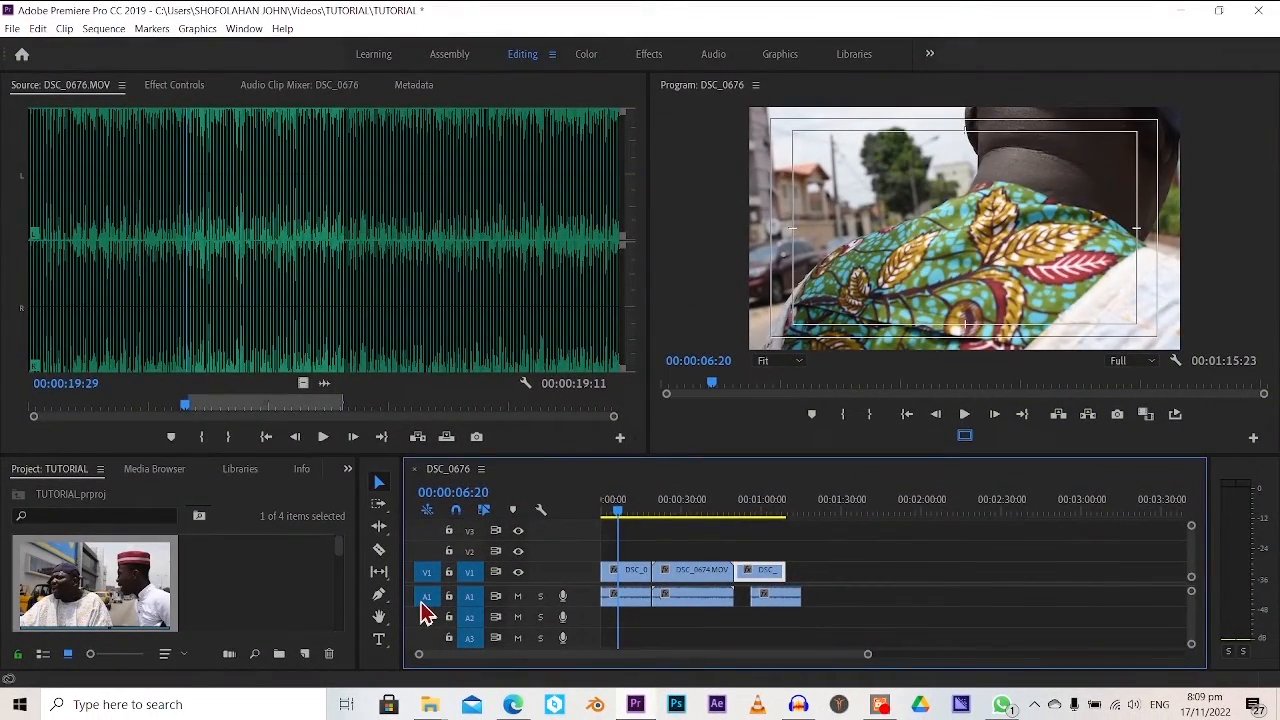
click(426, 598)
drag(110, 574, 808, 579)
Append only the audio of DSC_0674.MOV to track A1 where its video clip ends, with V1 source patching off, and re-enable V1 patching
click(427, 597)
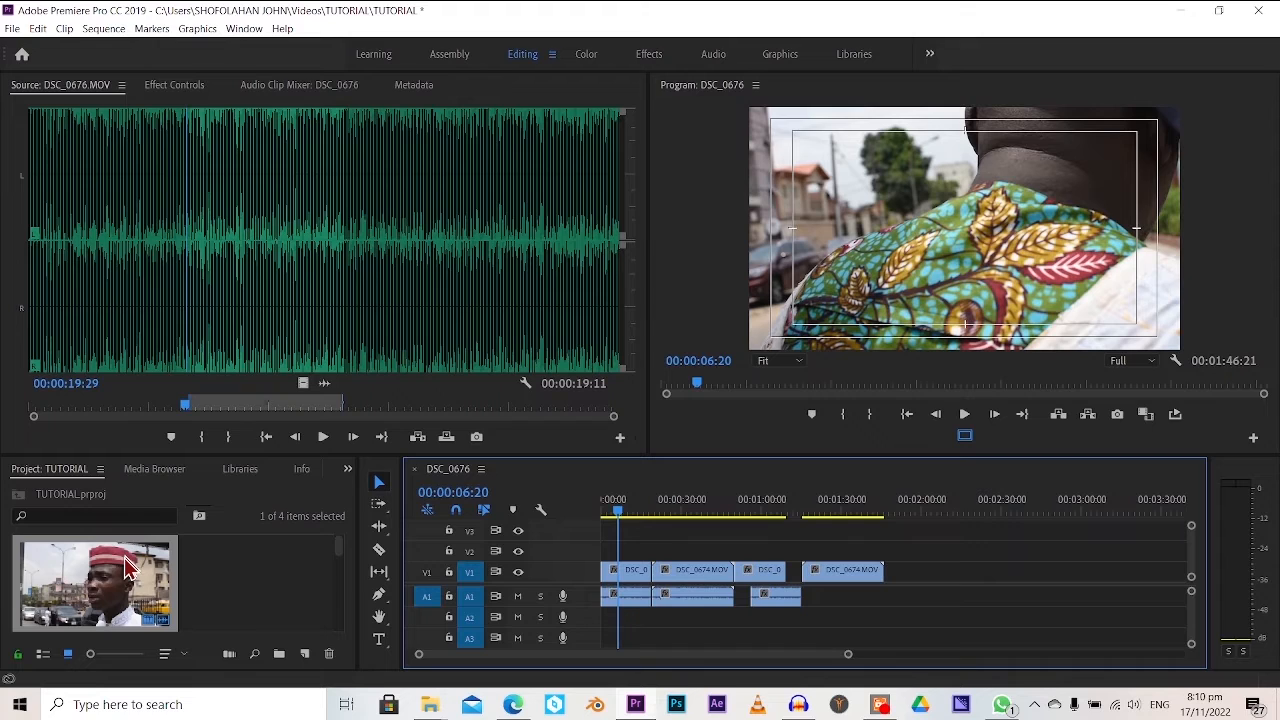
drag(128, 567, 889, 599)
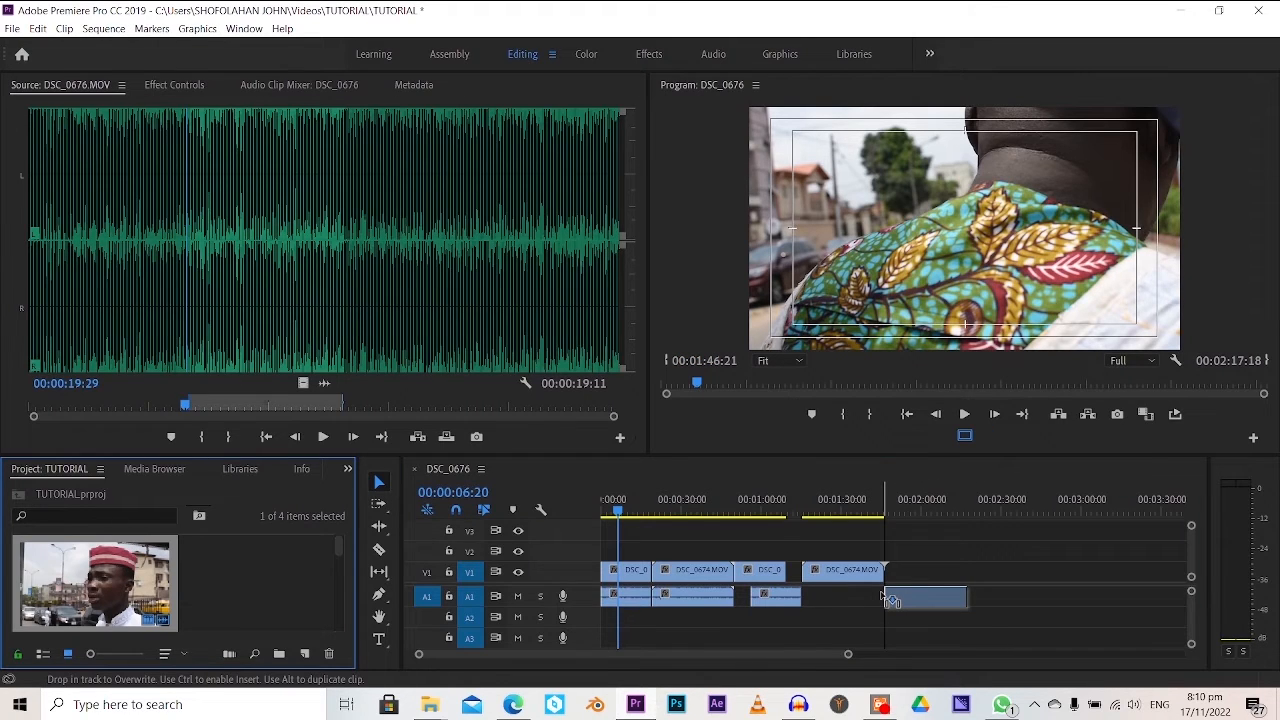
drag(883, 597, 885, 598)
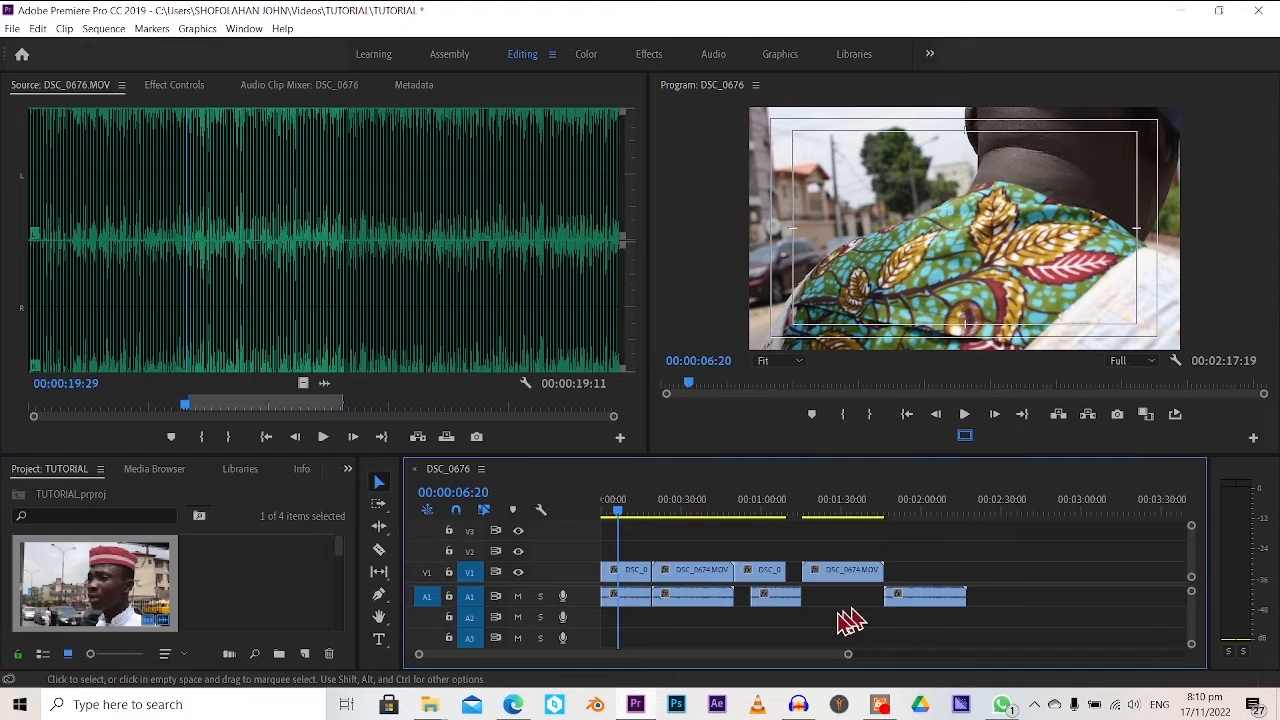
click(429, 576)
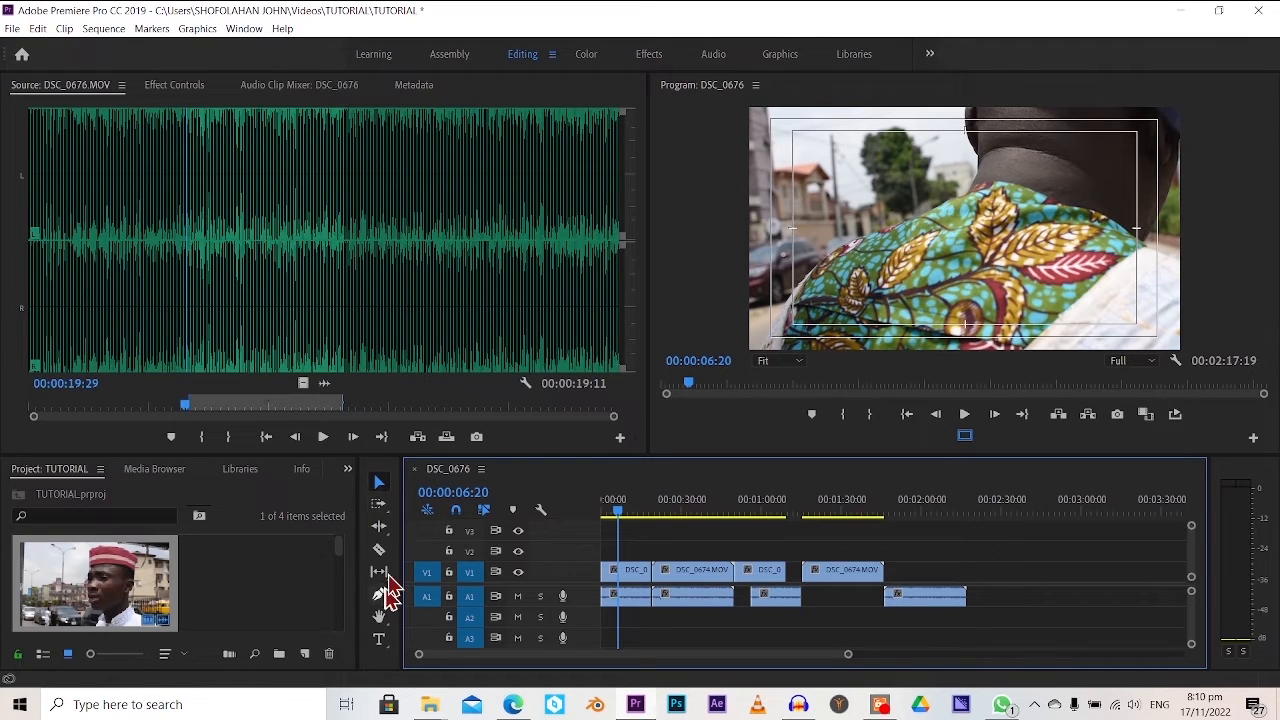
Widen the timeline area and move the first clip with its audio to the end of the sequence
drag(357, 580, 259, 600)
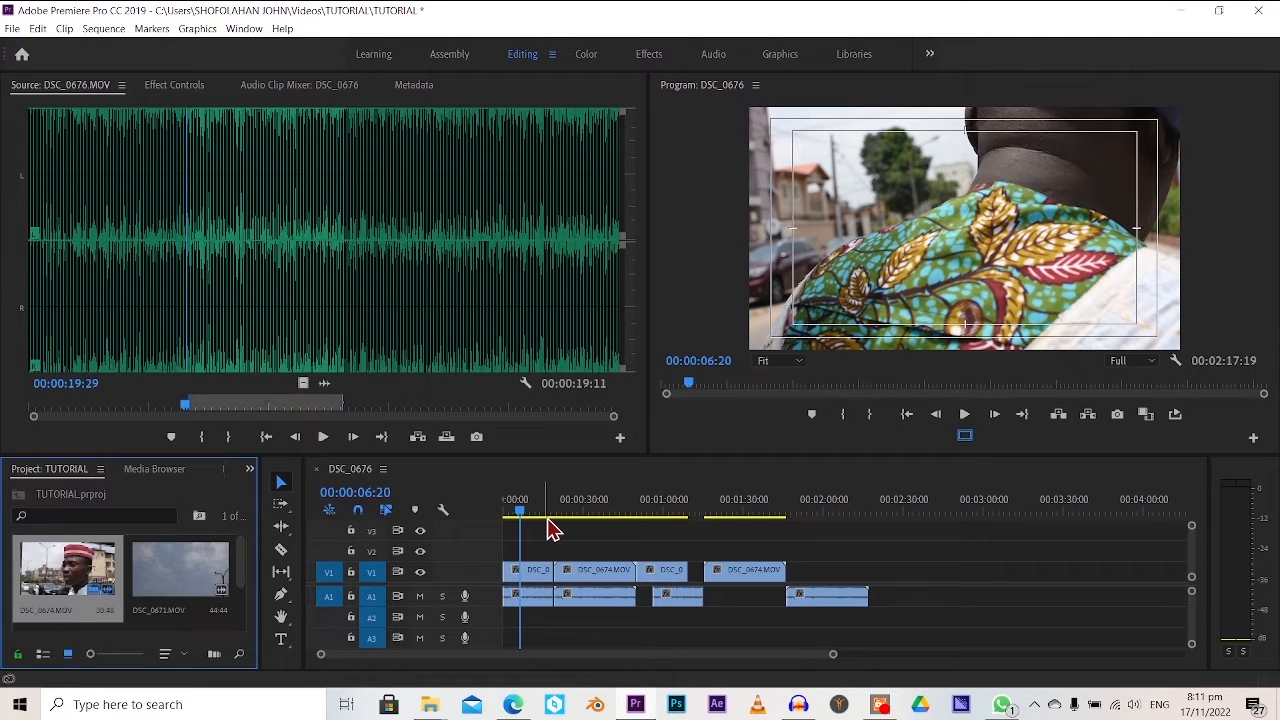
drag(527, 573, 930, 594)
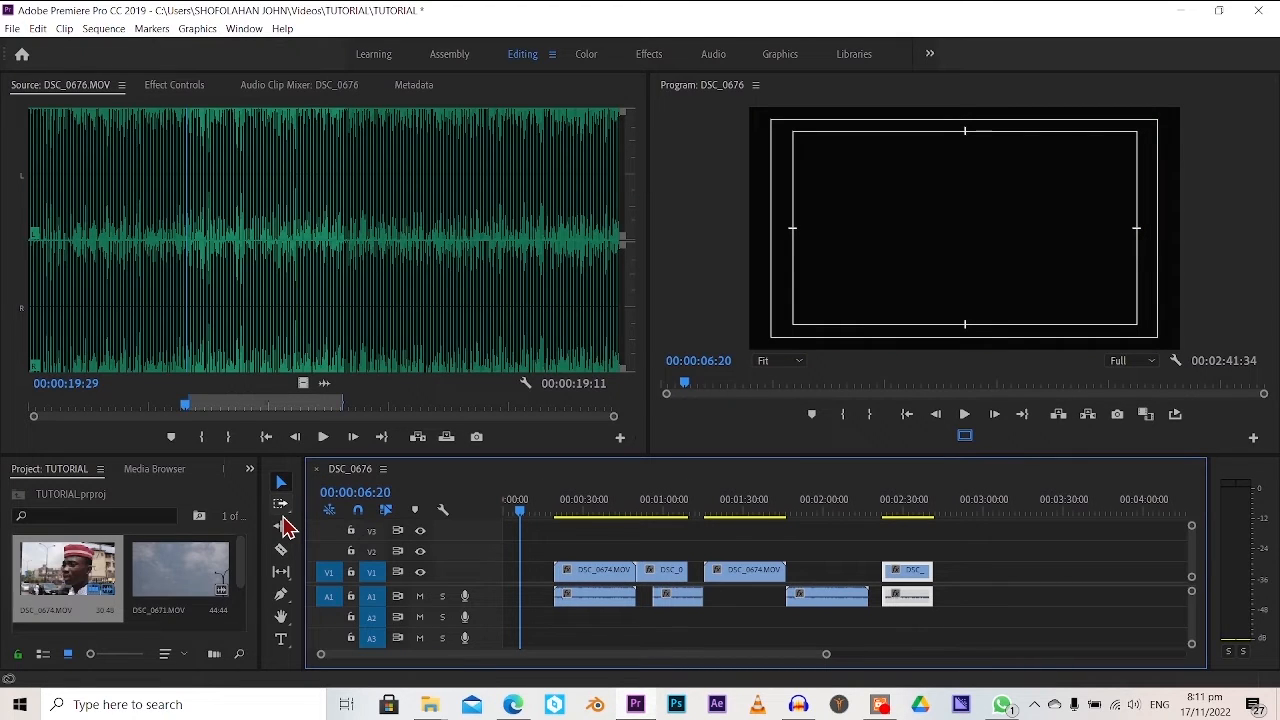
Select all clips with Track Select Forward and move them to tracks V2 and A2, starting at the playhead at 00:00:06:20
click(282, 506)
click(580, 574)
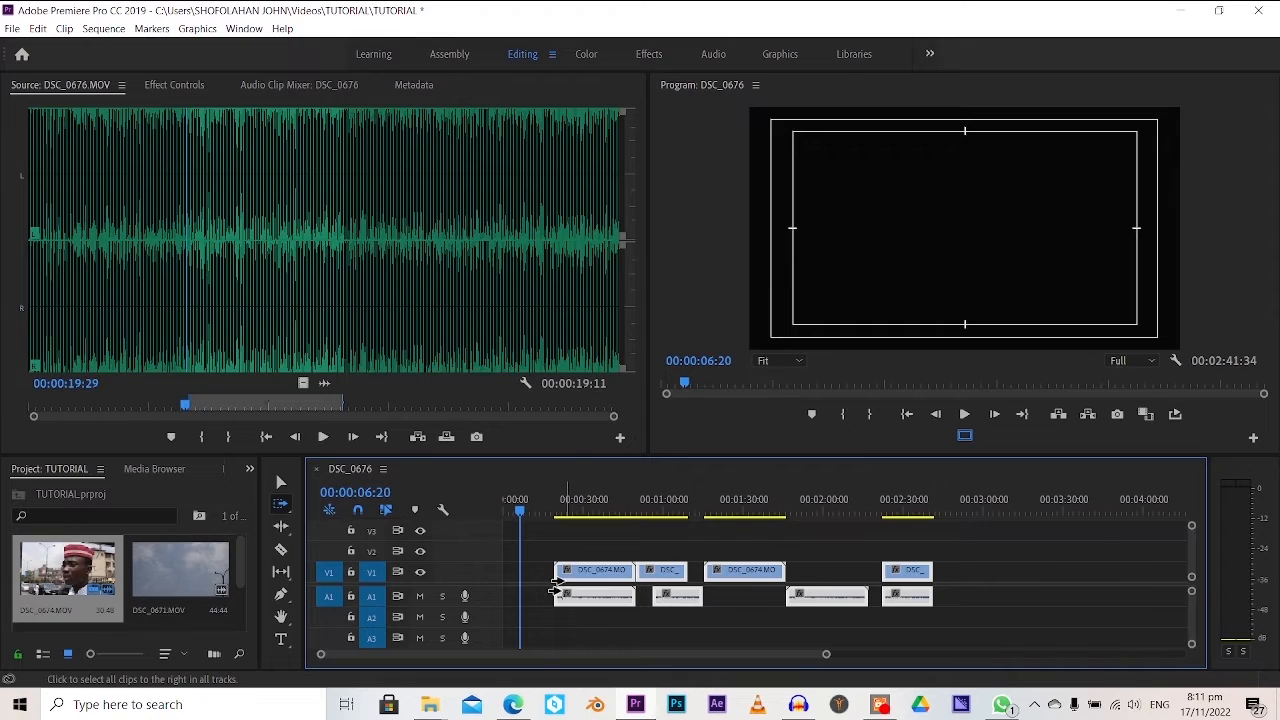
drag(554, 590, 541, 616)
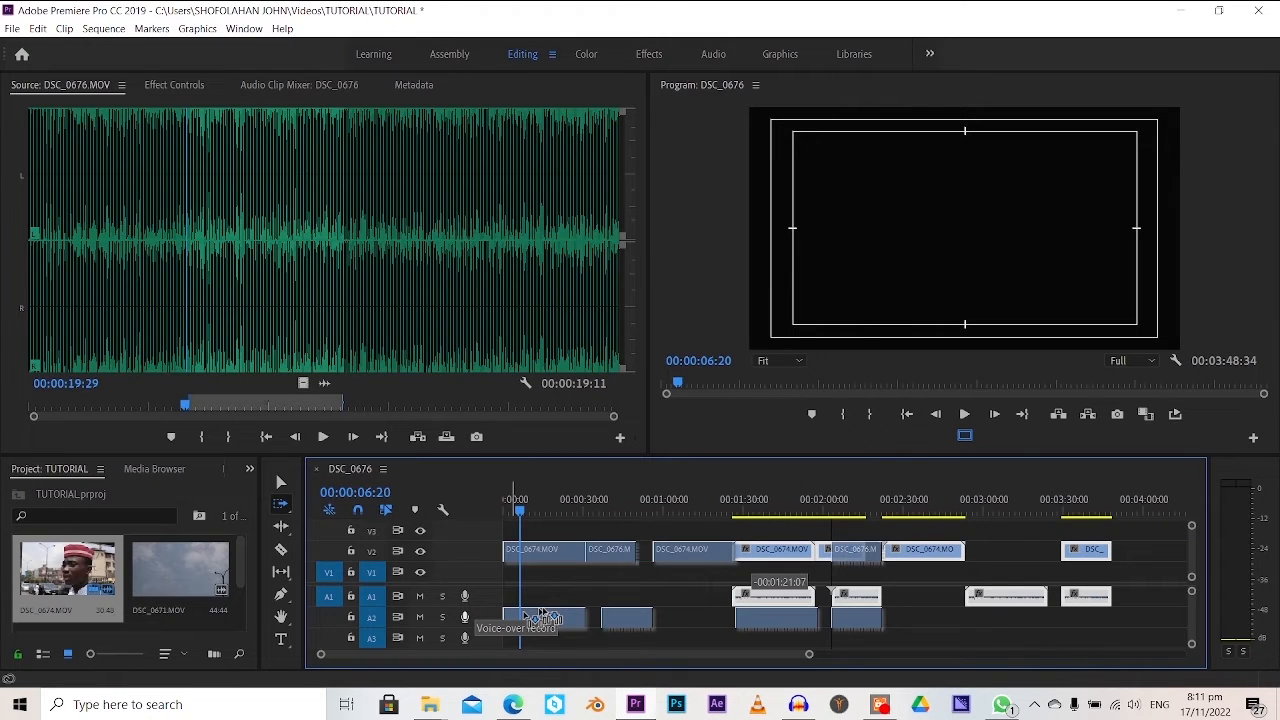
drag(540, 614, 541, 616)
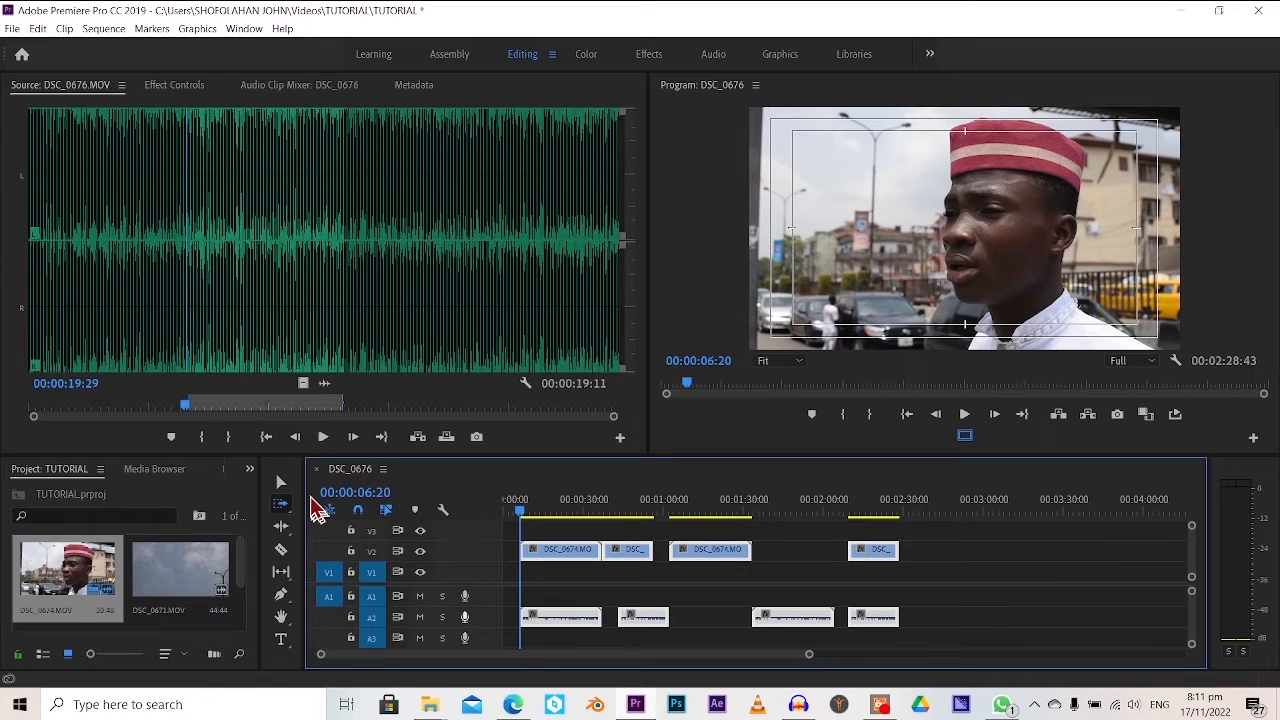
Return the selected clips' video to track V1 while keeping their audio on A2, starting at the playhead at 00:00:06:20
key(v)
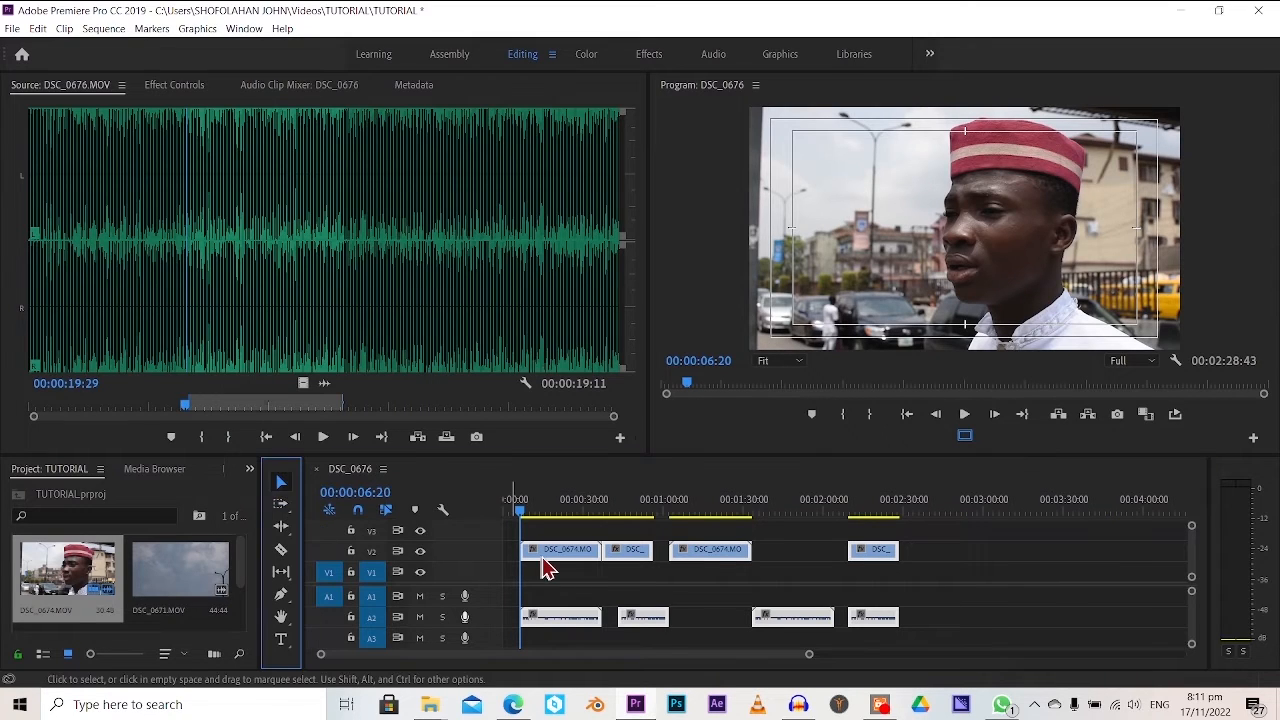
drag(545, 568, 548, 597)
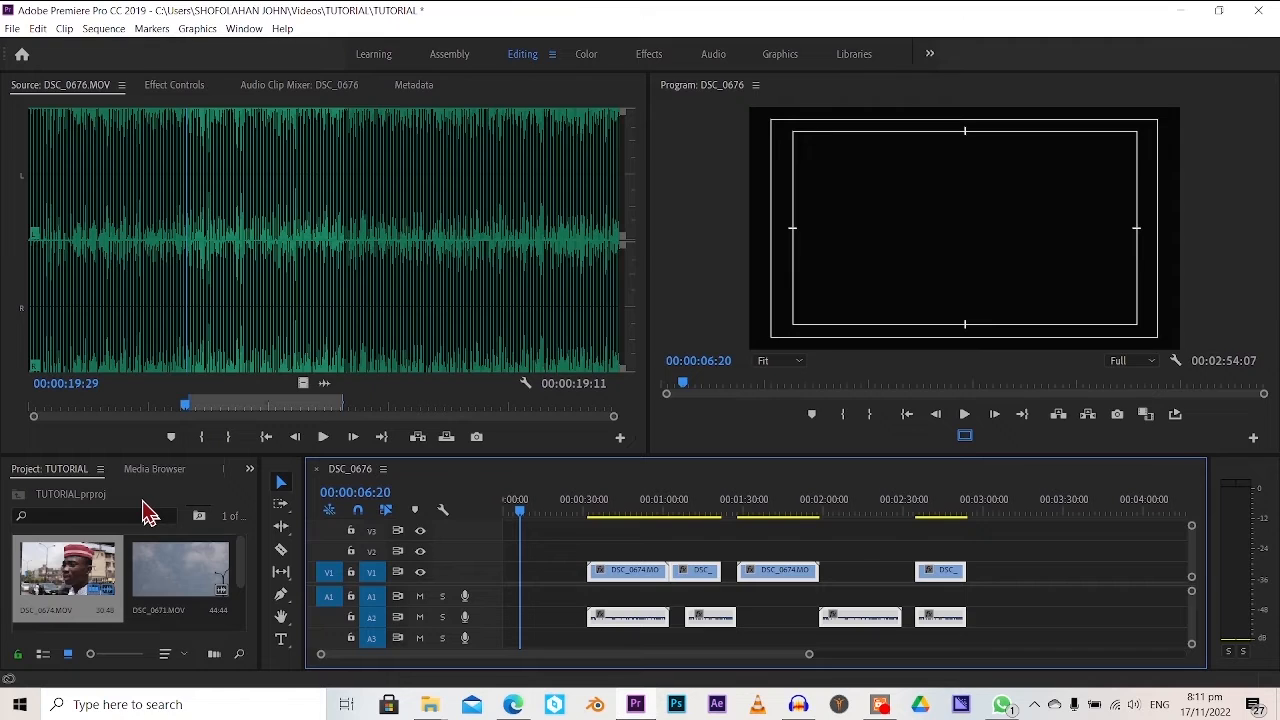
click(281, 503)
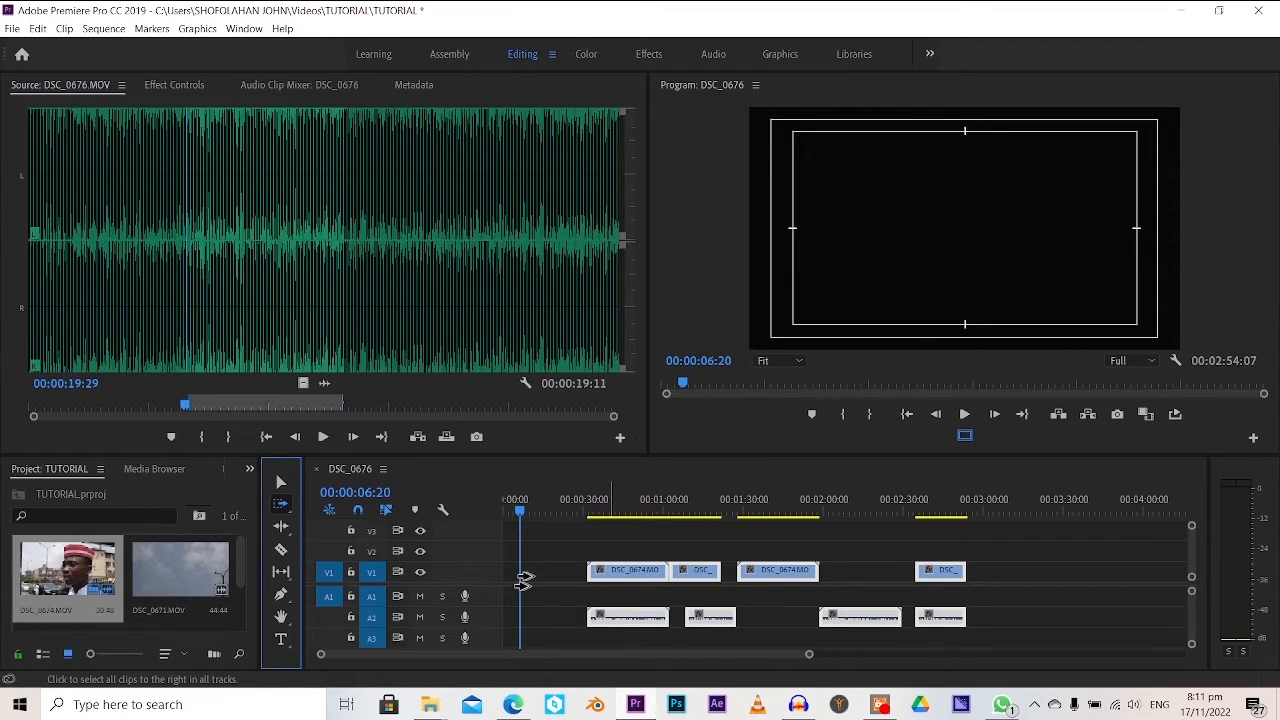
drag(523, 581, 470, 569)
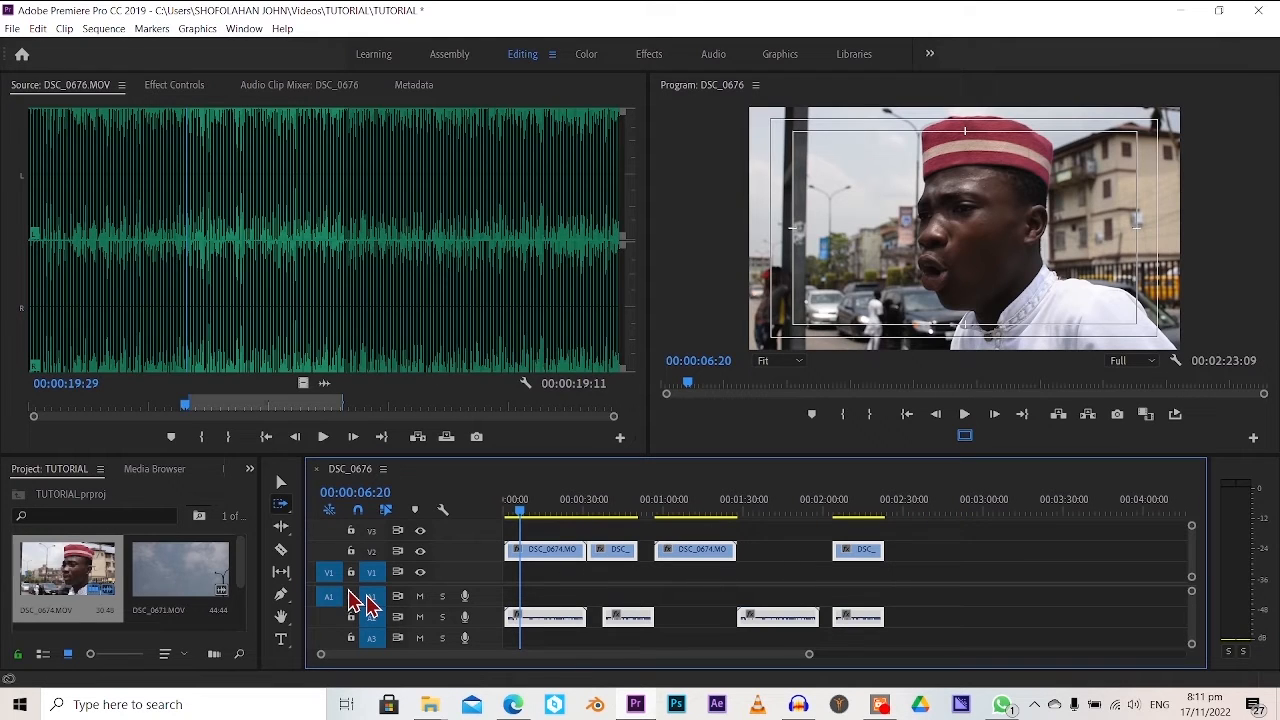
key(v)
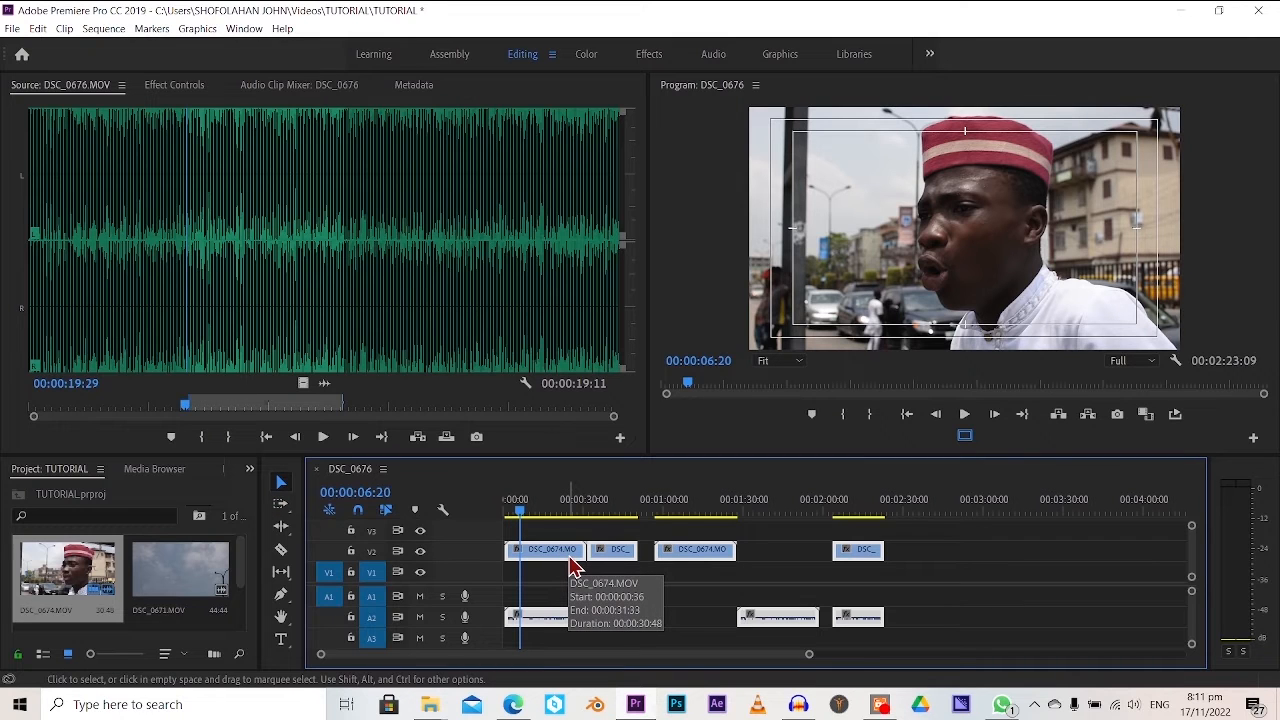
key(ctrl+z)
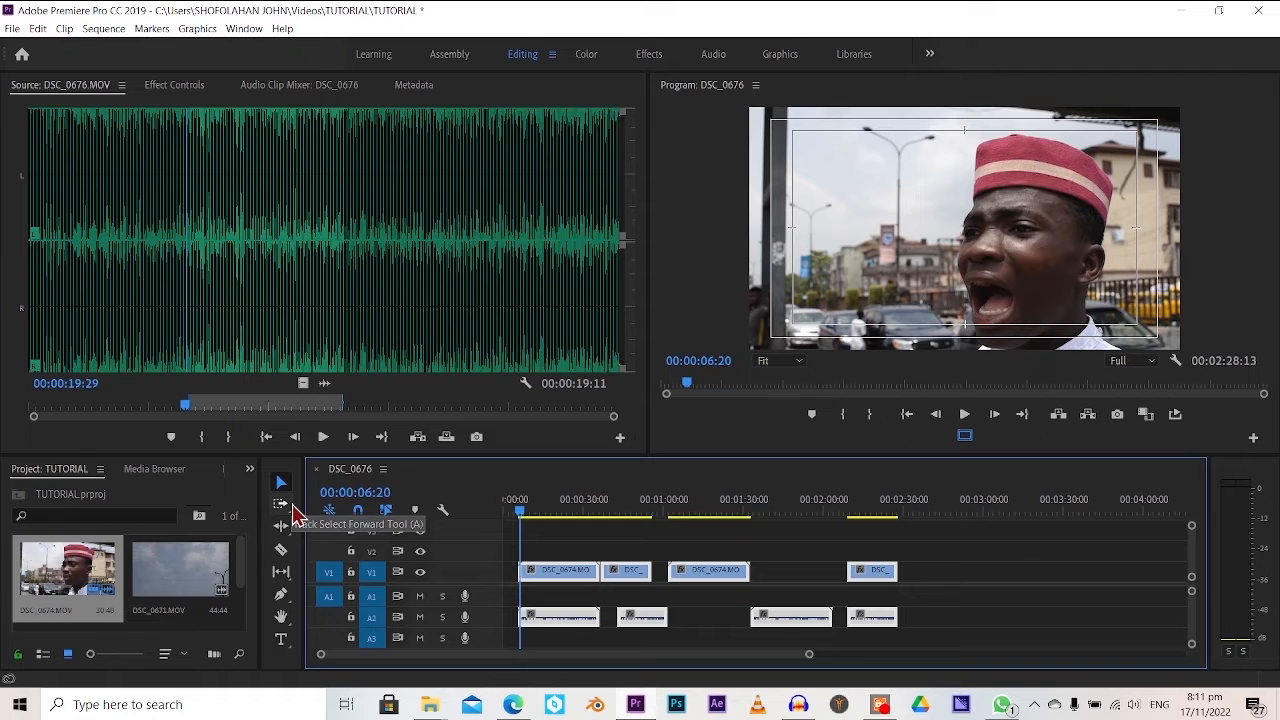
Use Track Select Forward to open gaps before the second and third V1 clips, and rejoin the second clip onward to the first
click(290, 508)
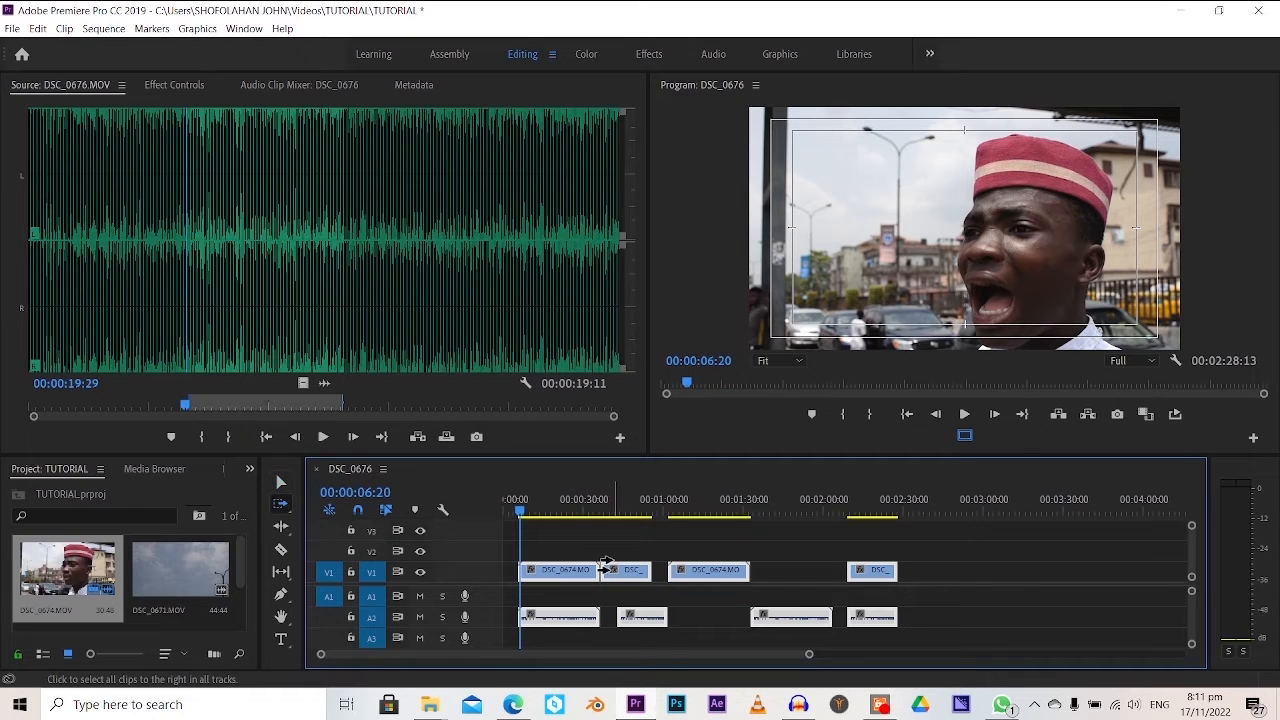
drag(630, 571, 686, 583)
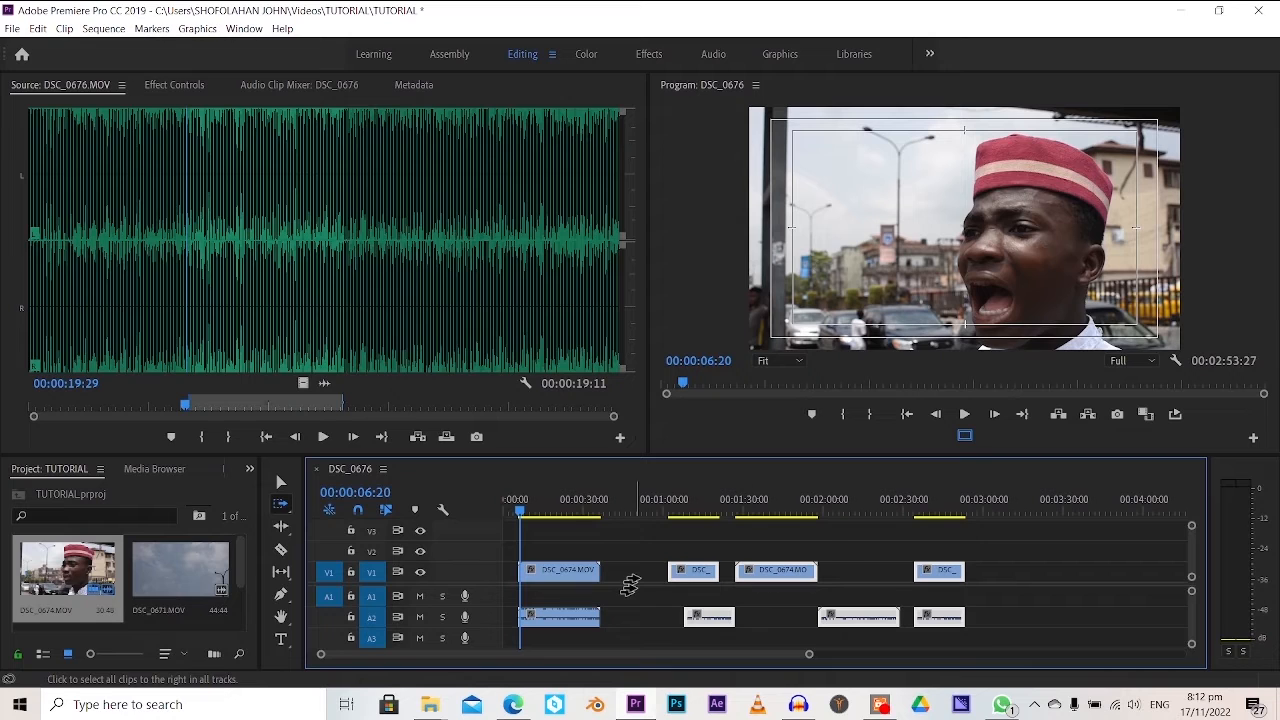
drag(773, 572, 868, 572)
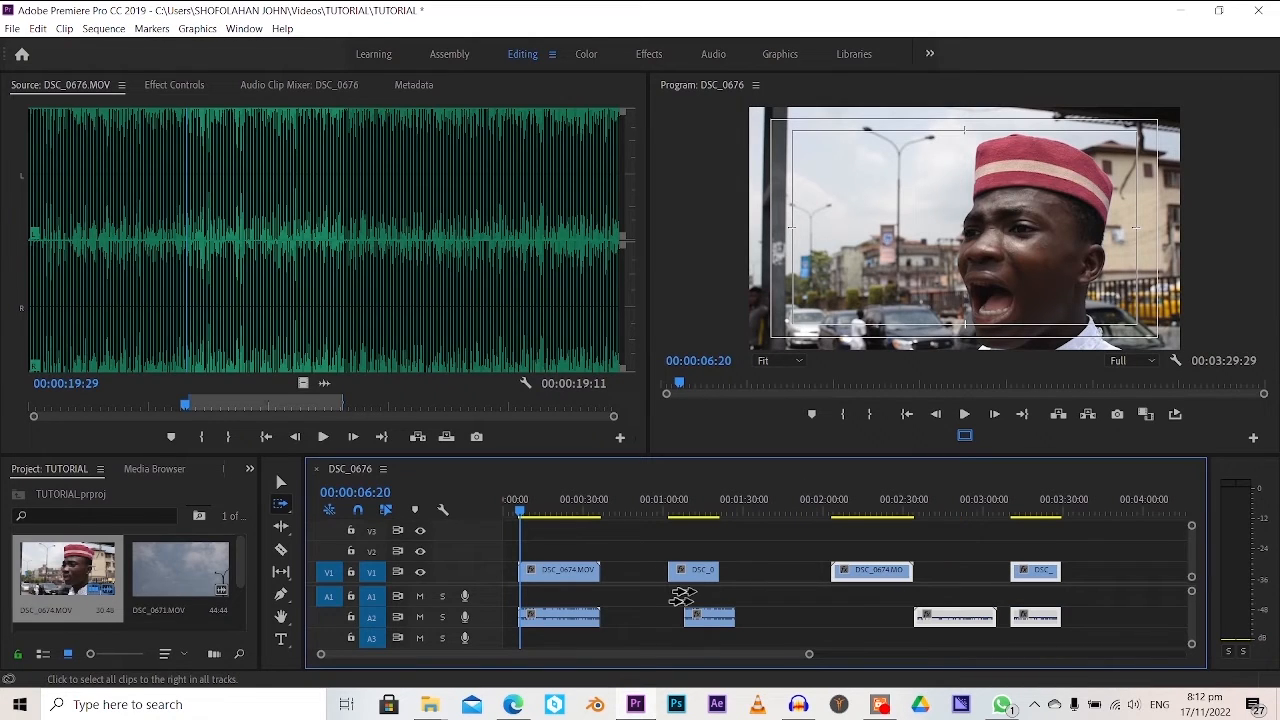
drag(681, 596, 597, 587)
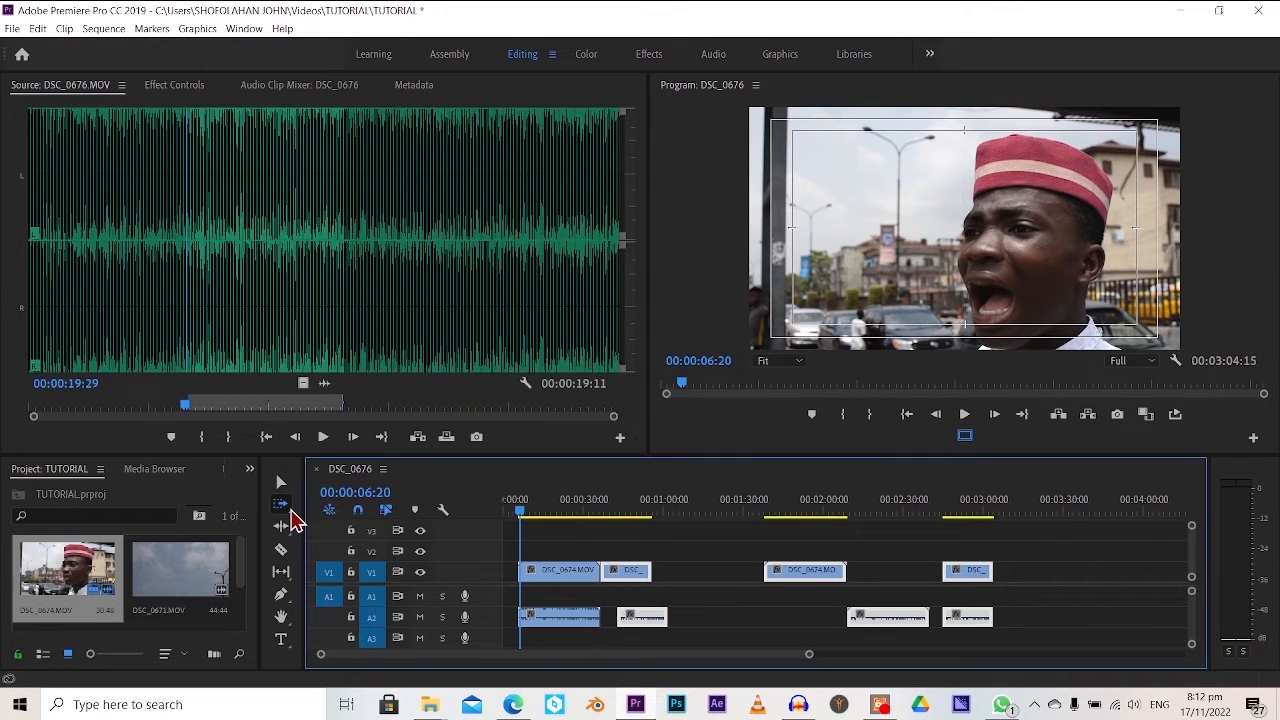
Close the gap before the third V1 clip by moving it and all following clips with Track Select Forward, and activate the Ripple Edit tool
click(289, 509)
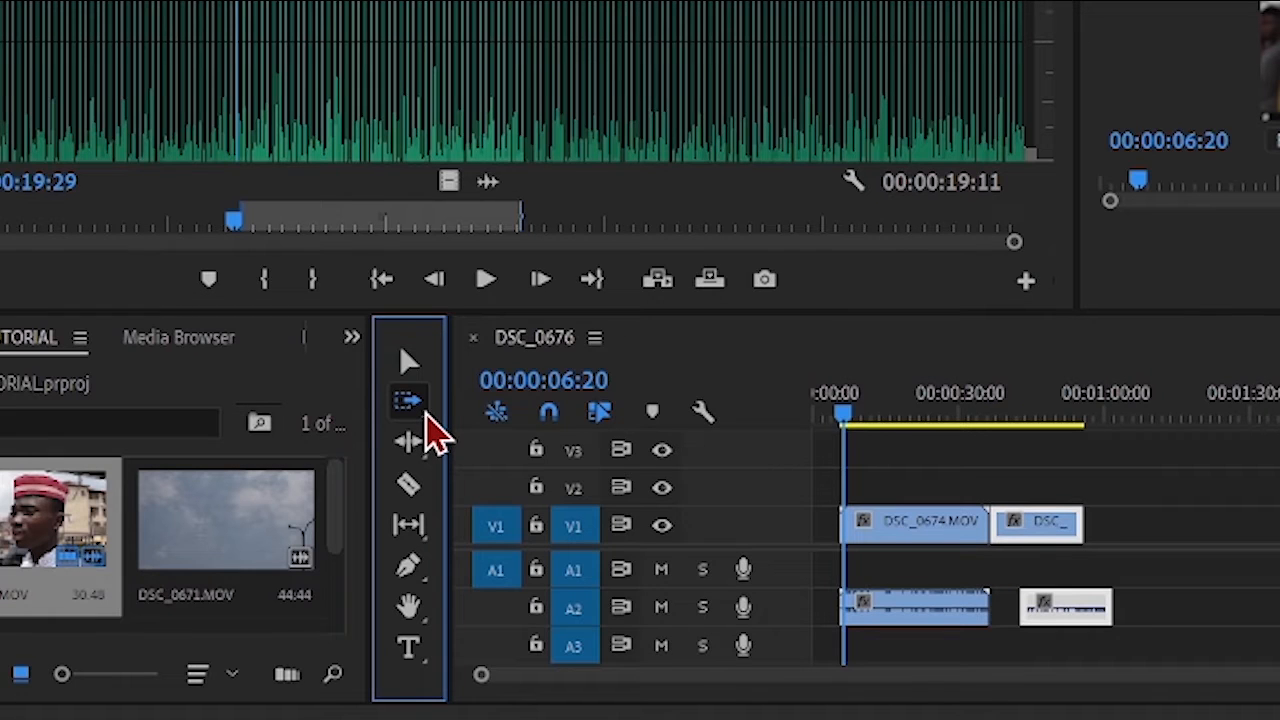
click(426, 410)
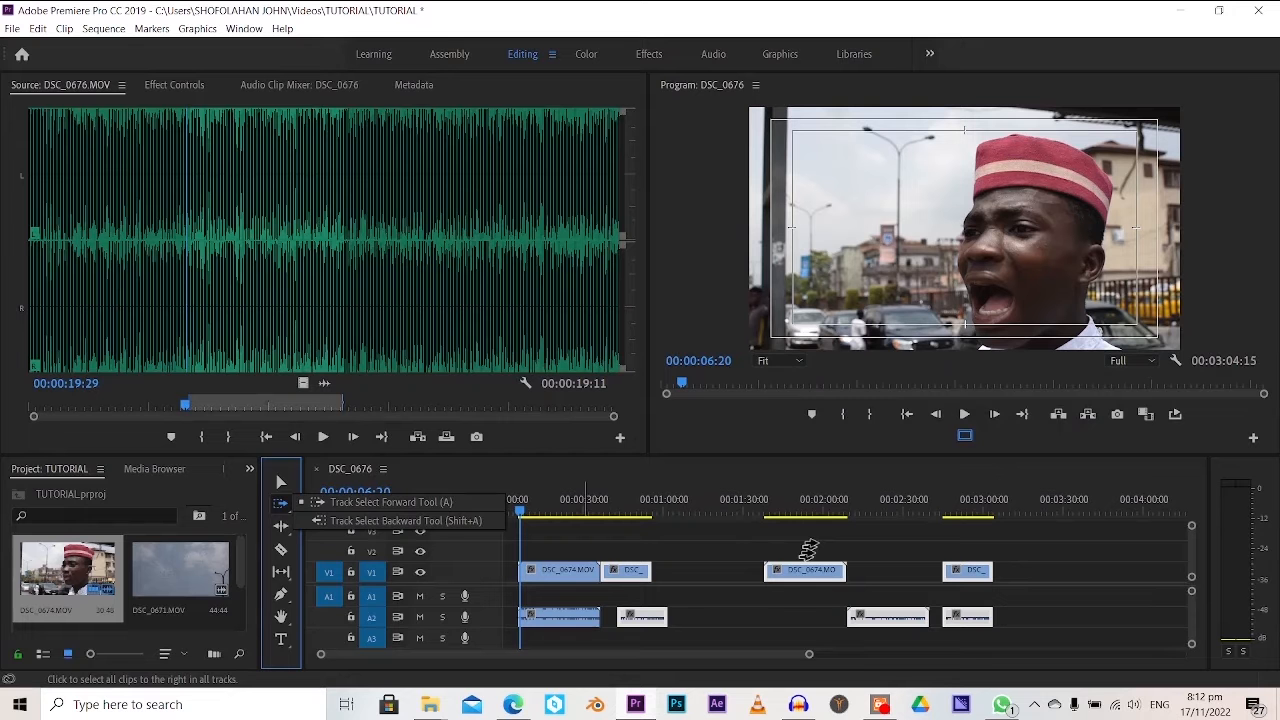
click(768, 577)
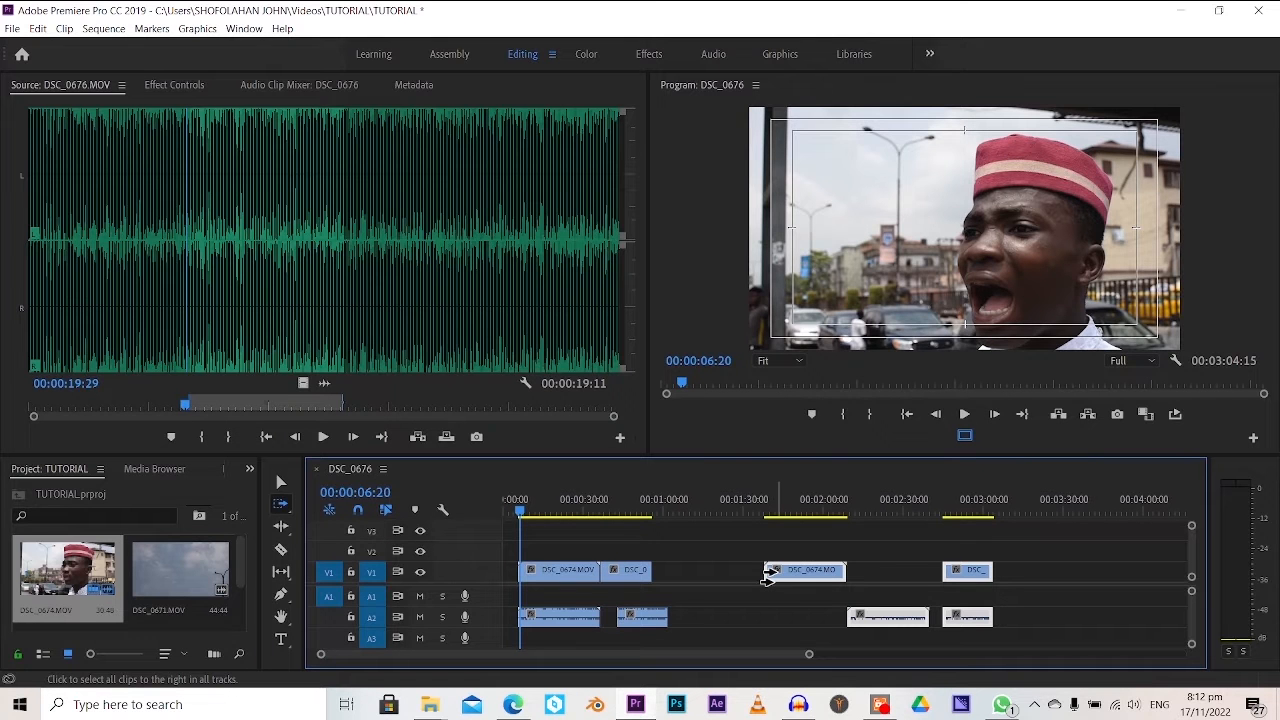
drag(768, 577, 640, 577)
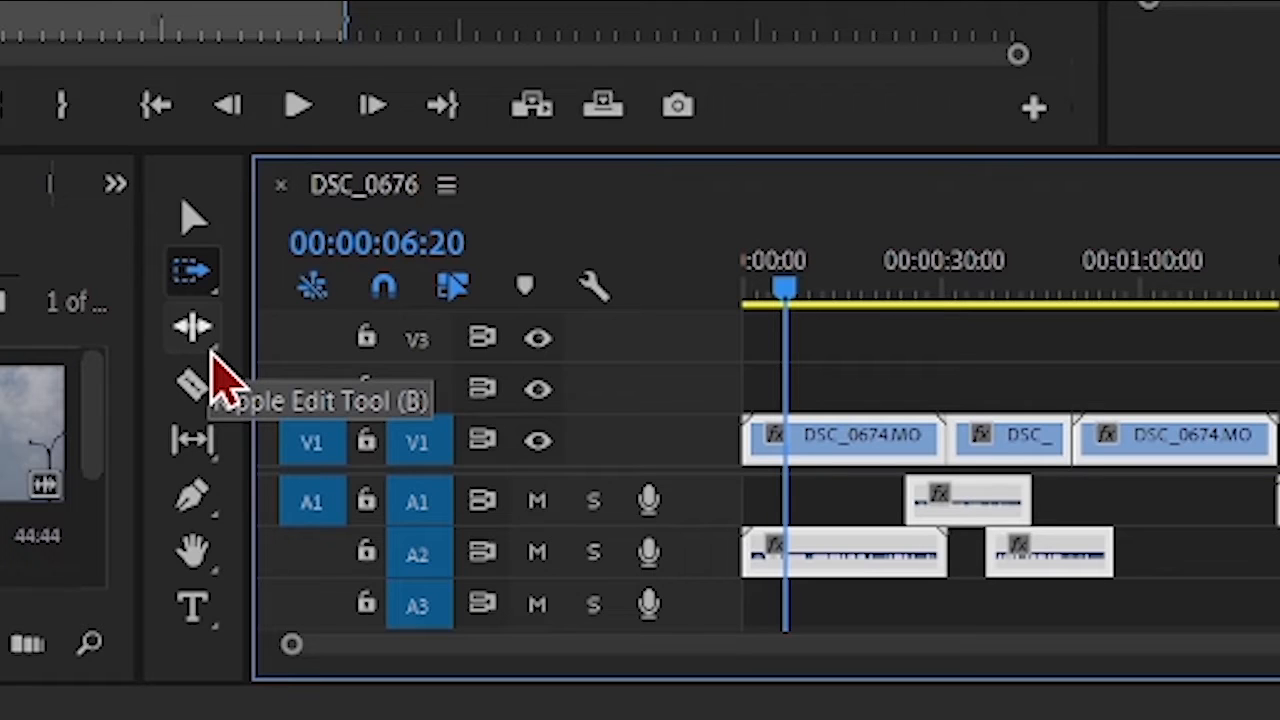
click(211, 352)
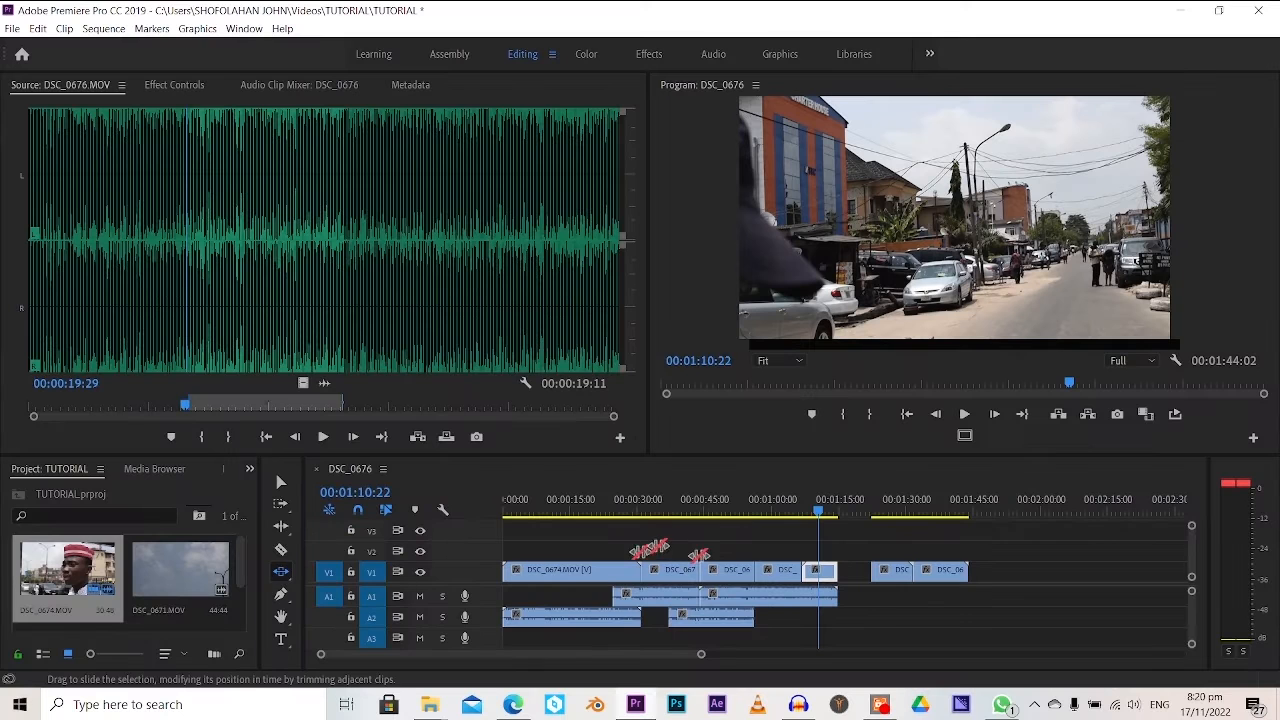
Slide the selected short V1 clip earlier over the clip before it, and try the Slide tool on the earlier V1 clips
drag(826, 571, 668, 572)
drag(770, 573, 638, 579)
drag(731, 575, 686, 573)
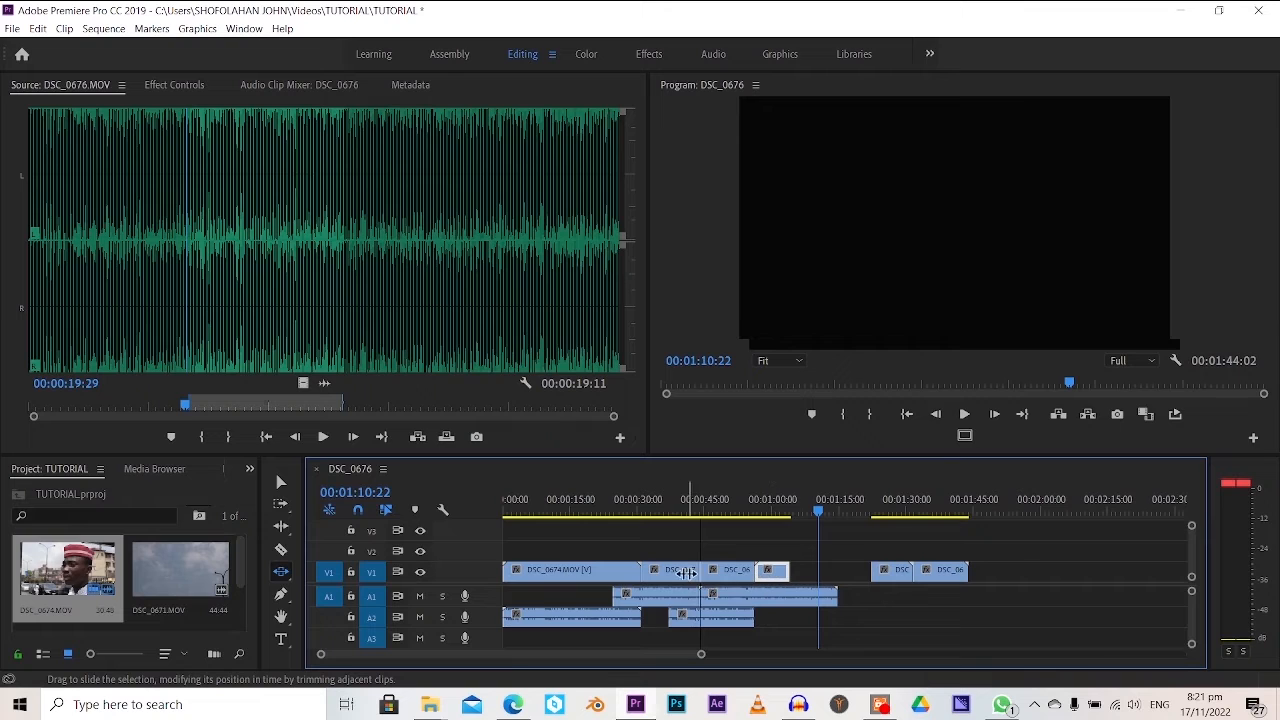
click(643, 572)
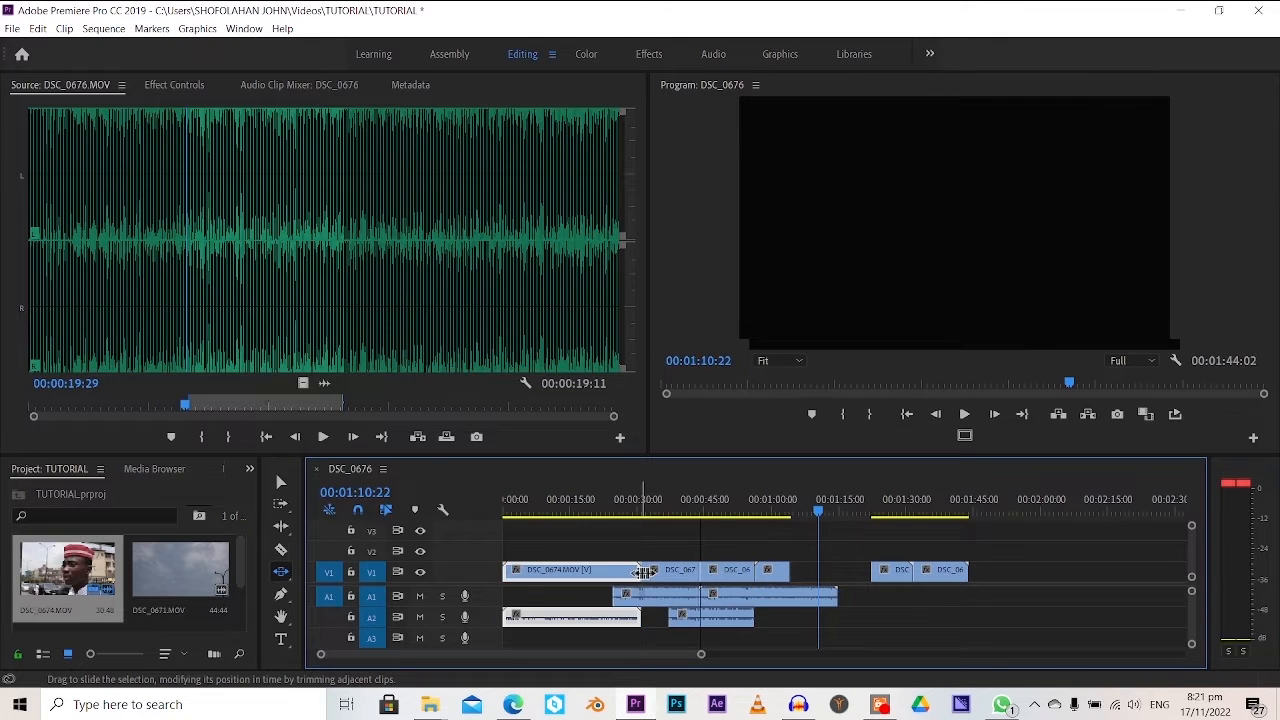
drag(612, 574, 508, 573)
Try the Slip tool on the third and fourth V1 clips, and place the playhead at 00:00:55:31
click(282, 572)
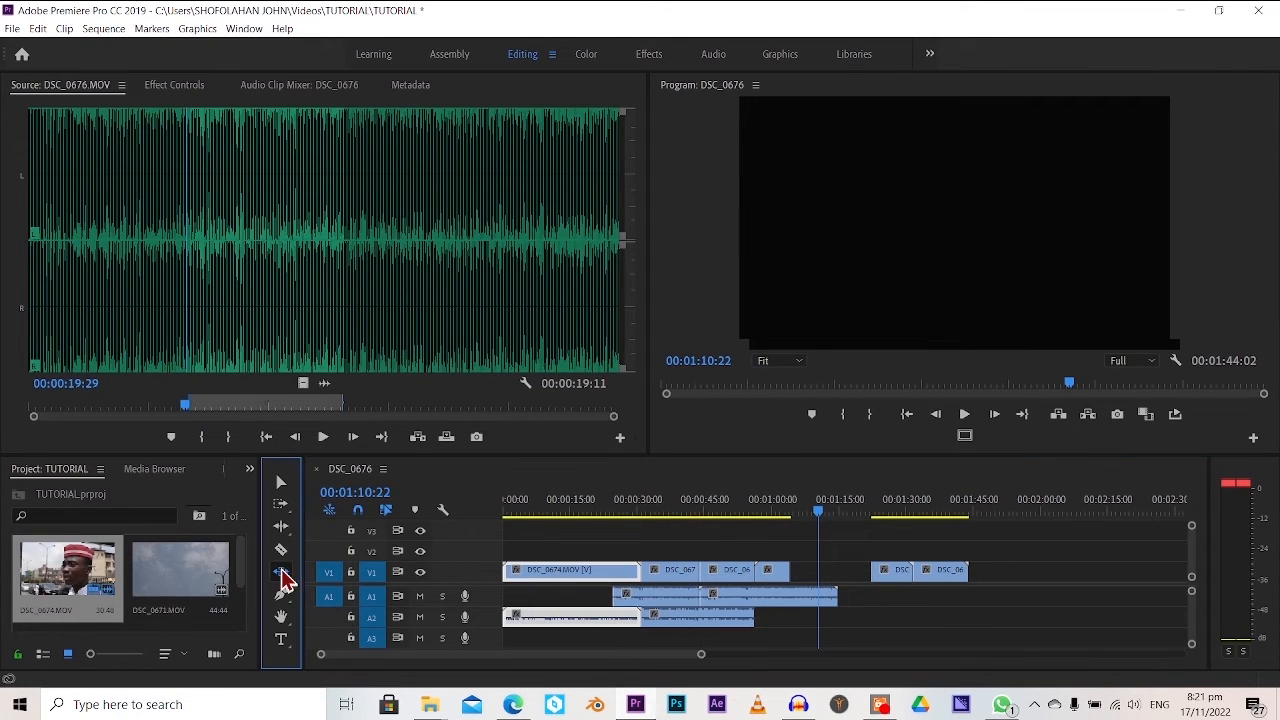
click(330, 570)
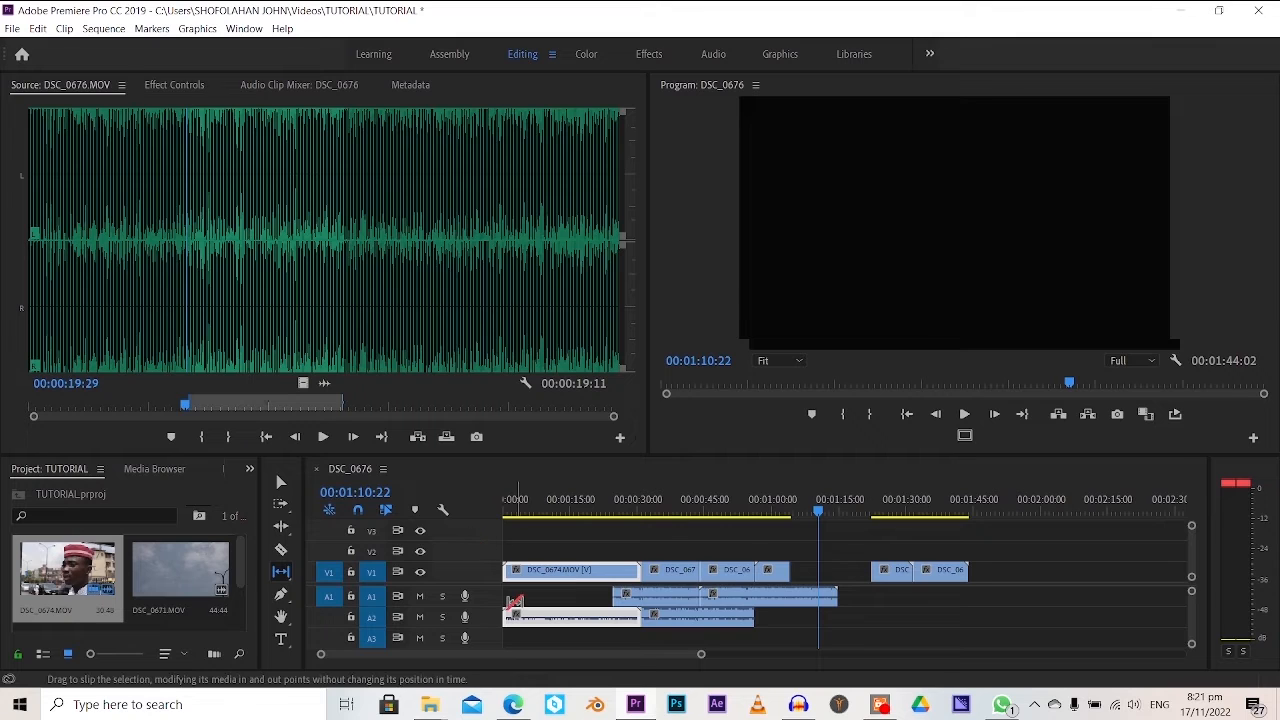
drag(773, 573, 753, 571)
click(754, 512)
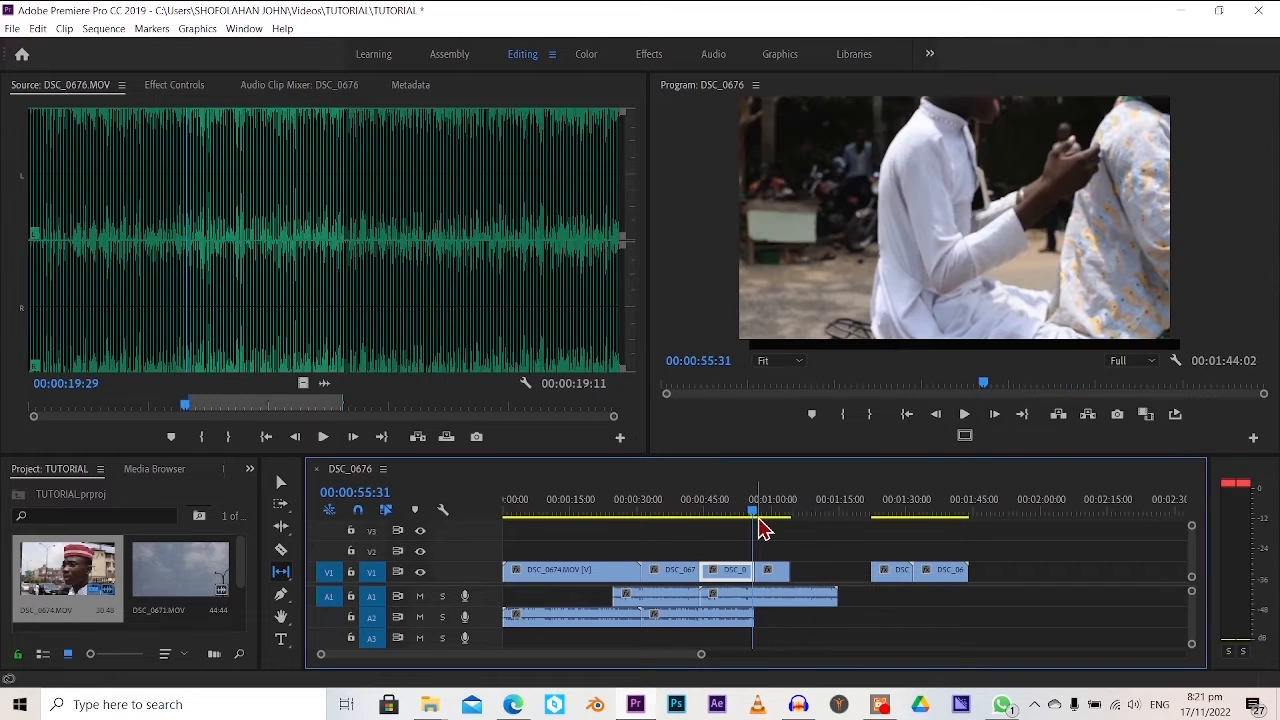
click(772, 572)
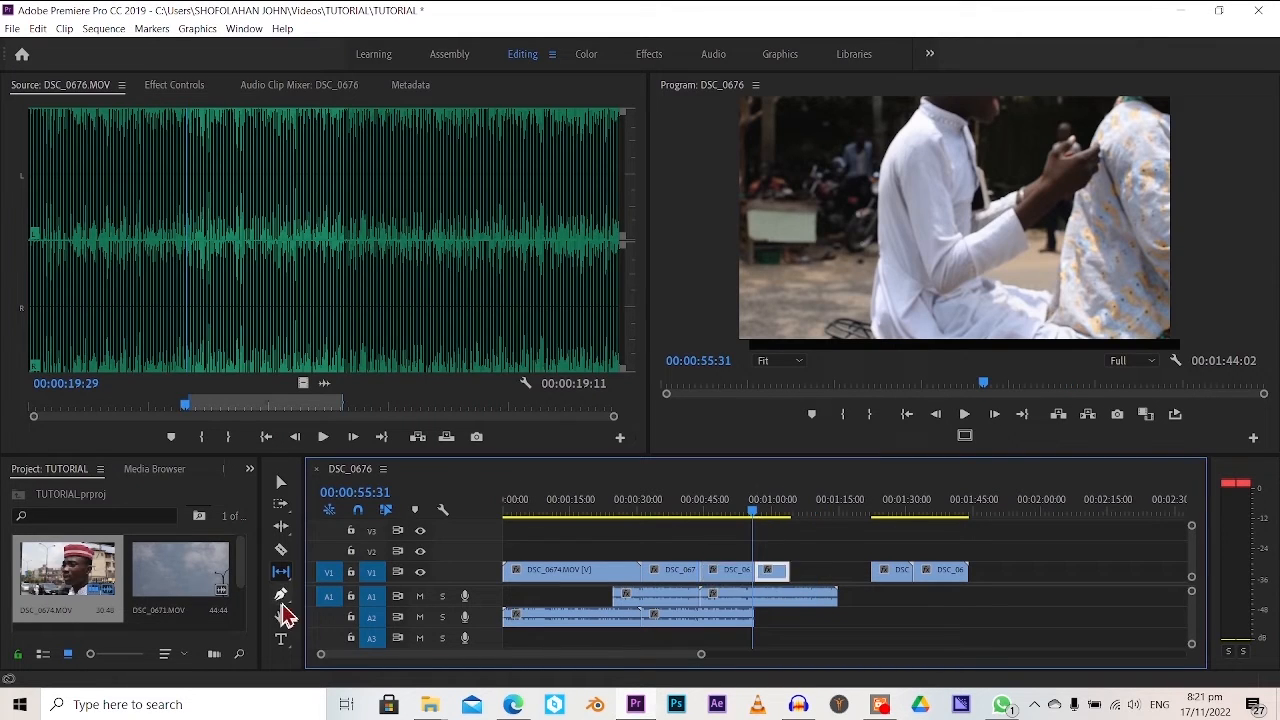
Activate the Pen tool and increase the height of video track V1 to show the clip thumbnails
click(282, 595)
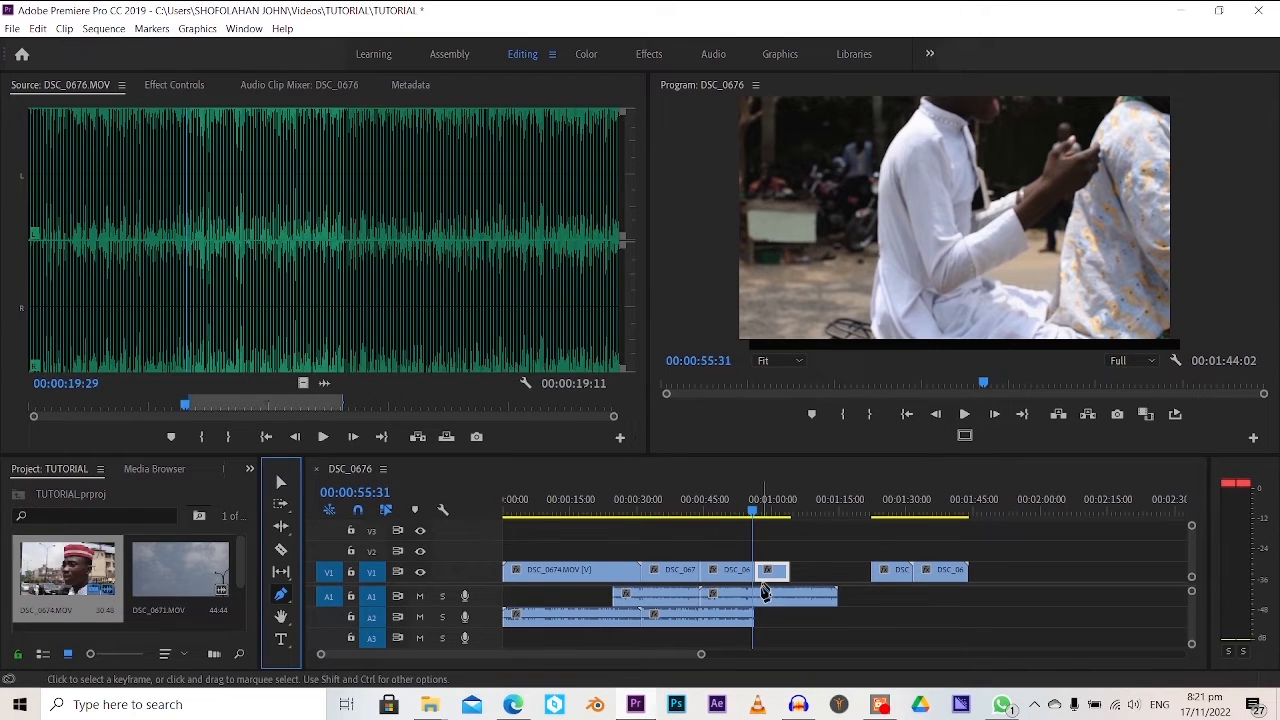
scroll(700, 560, right, 1)
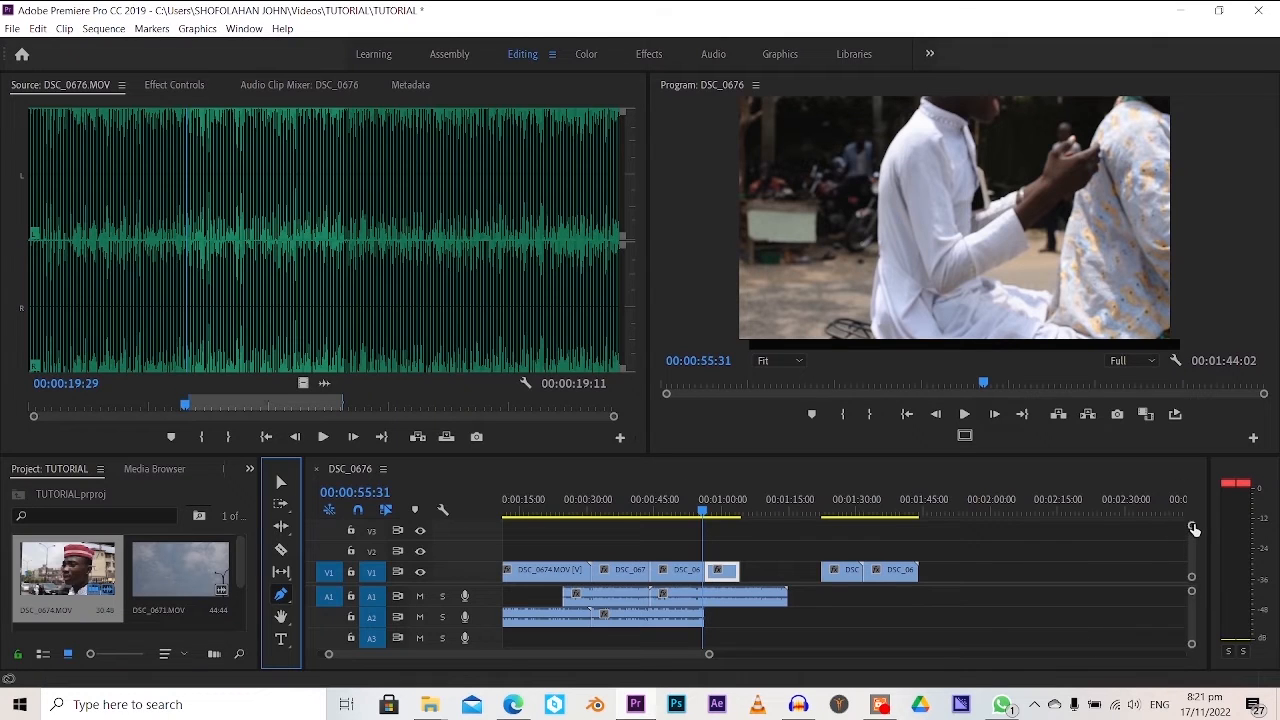
click(1193, 527)
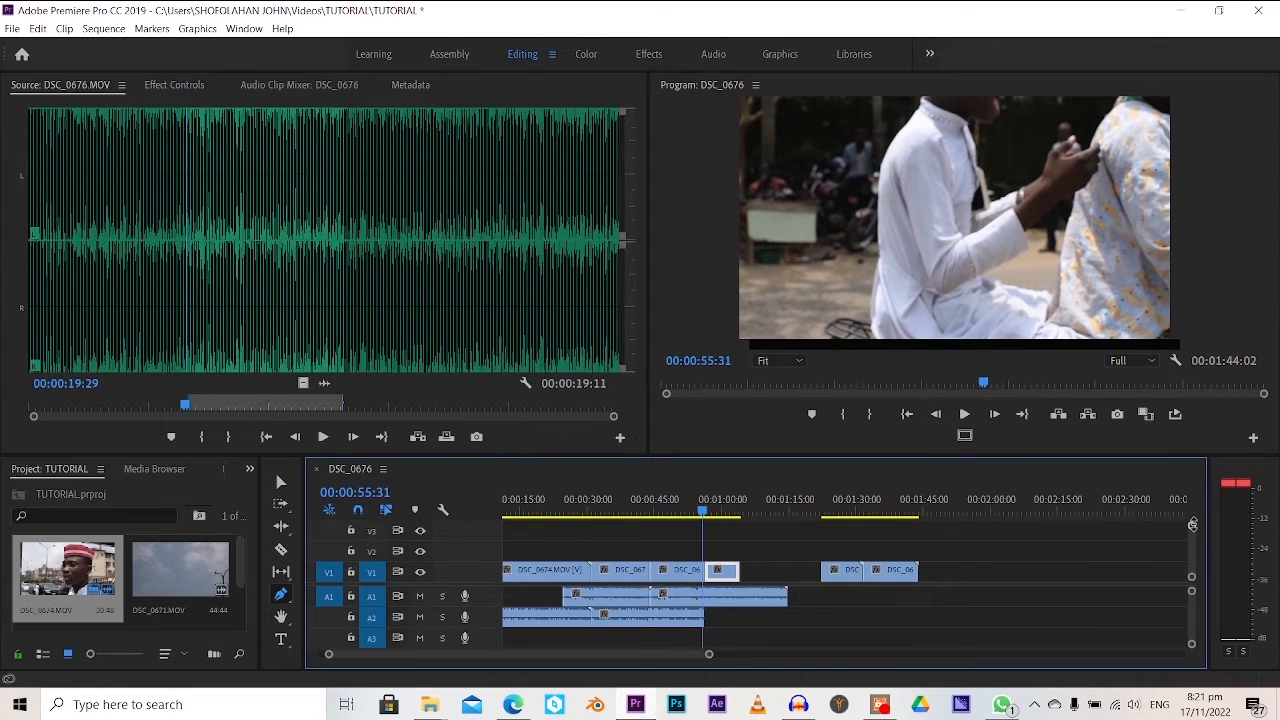
drag(1193, 524, 1195, 541)
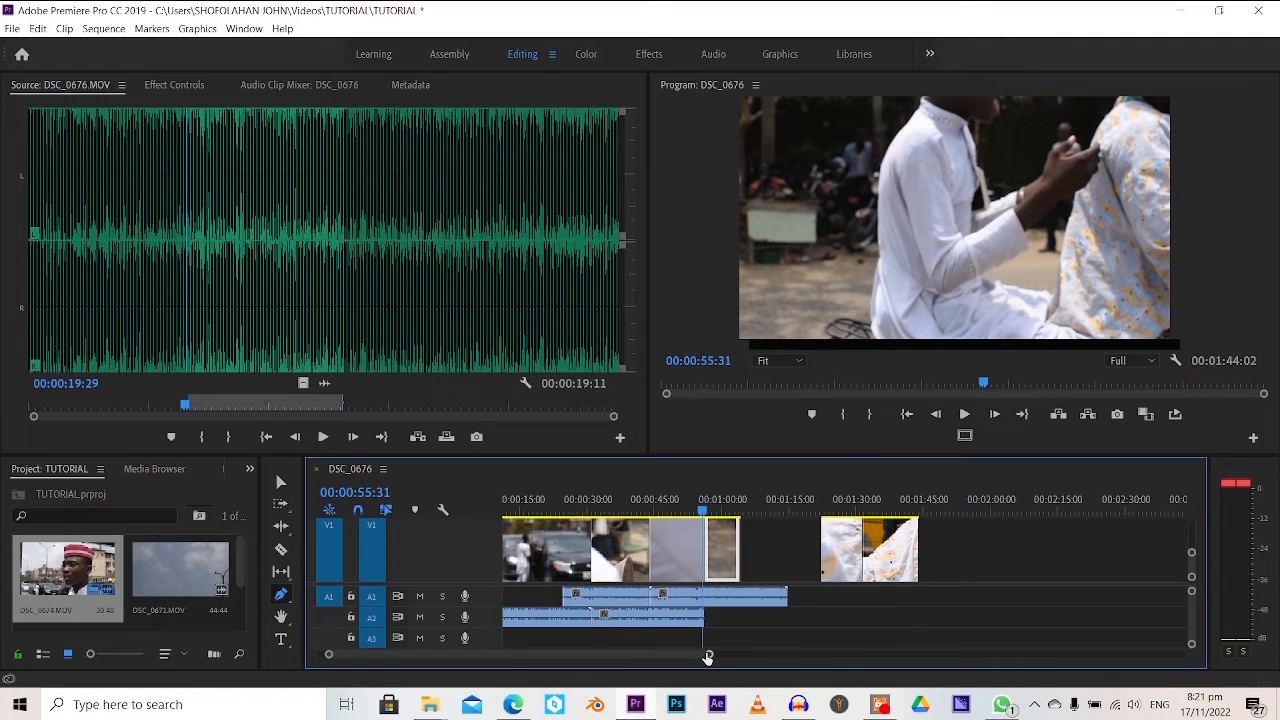
Add two opacity keyframes with the Pen tool to the V1 clip starting near 00:00:44, lower the second, and scrub to 00:00:52:18
drag(707, 657, 607, 655)
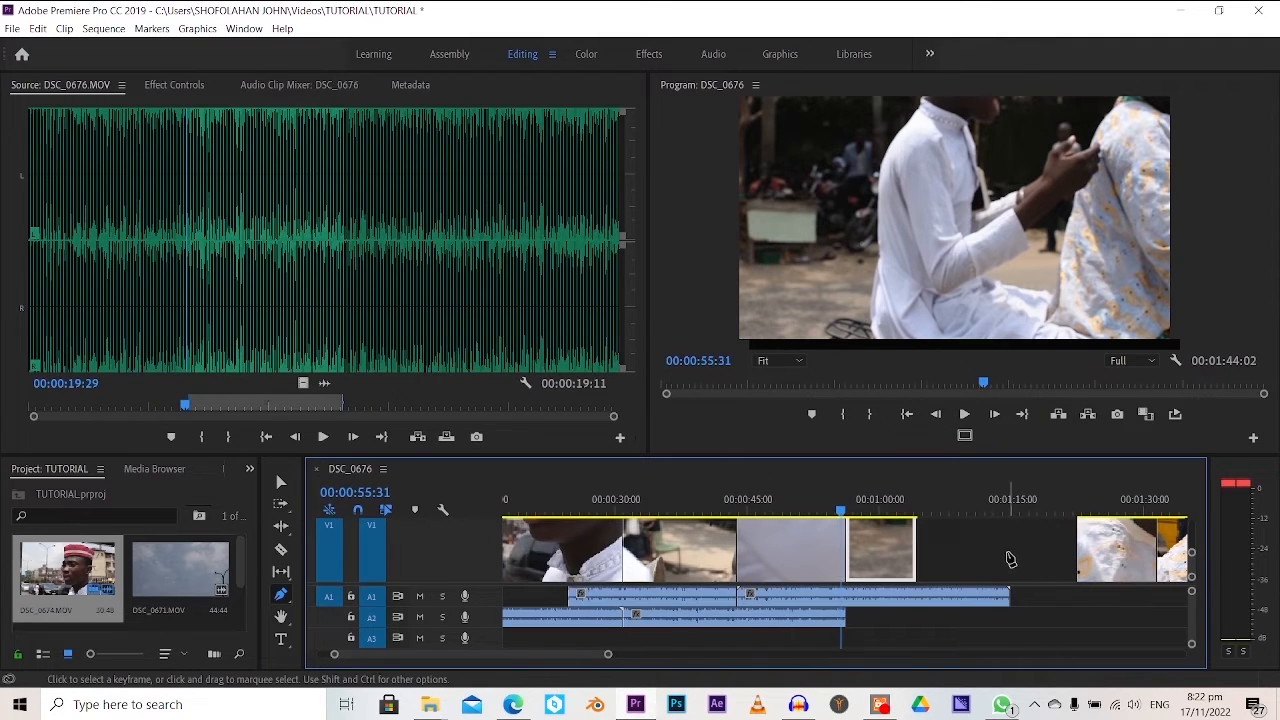
key(ctrl+minus)
key(ctrl+minus)
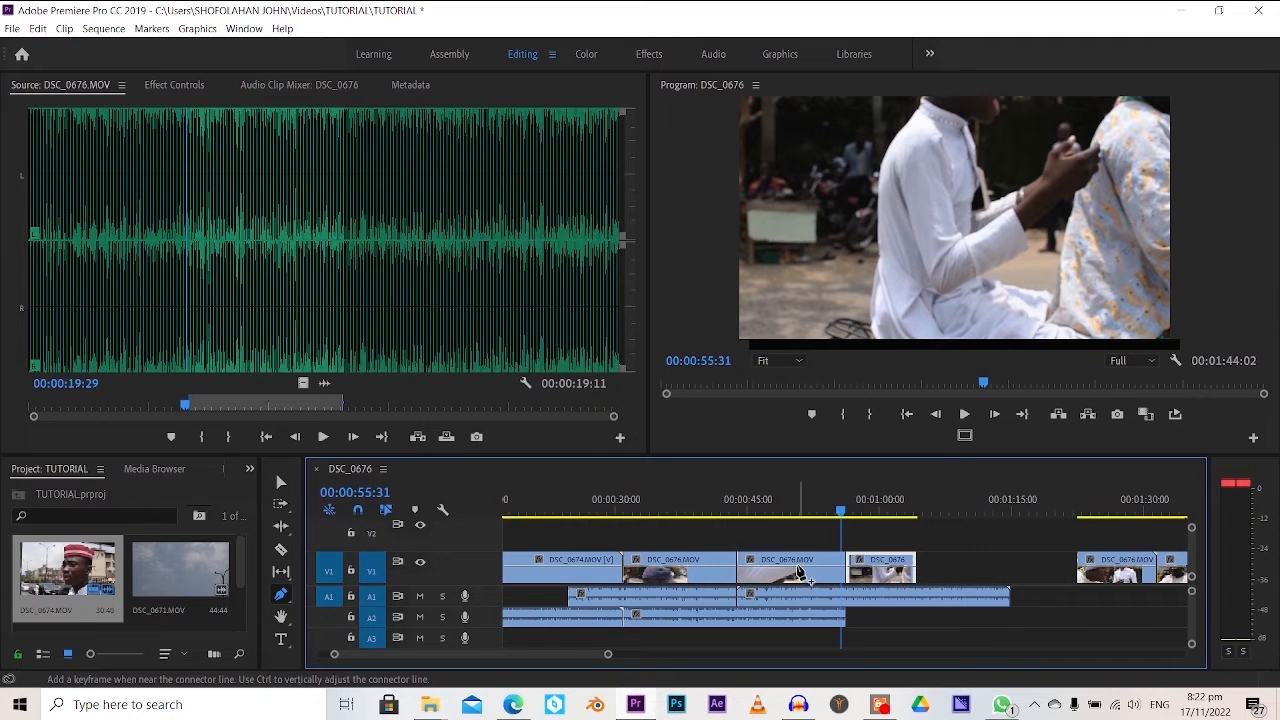
click(812, 574)
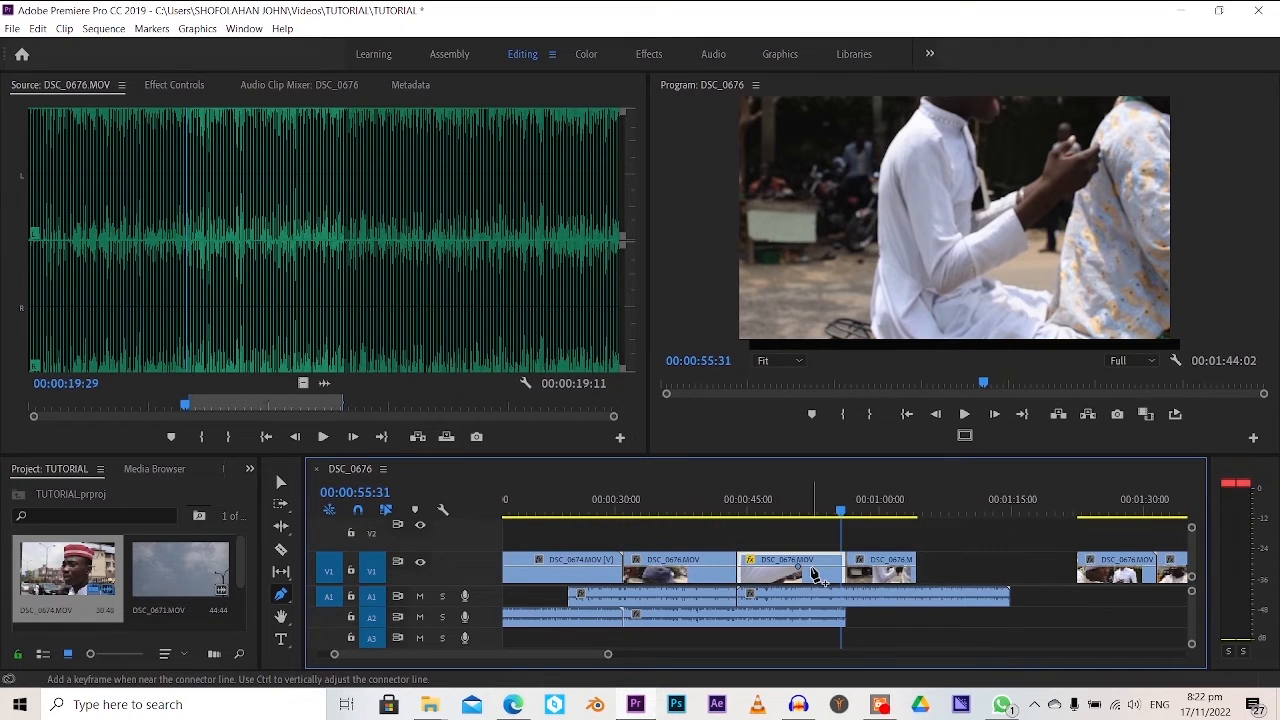
drag(814, 568, 816, 580)
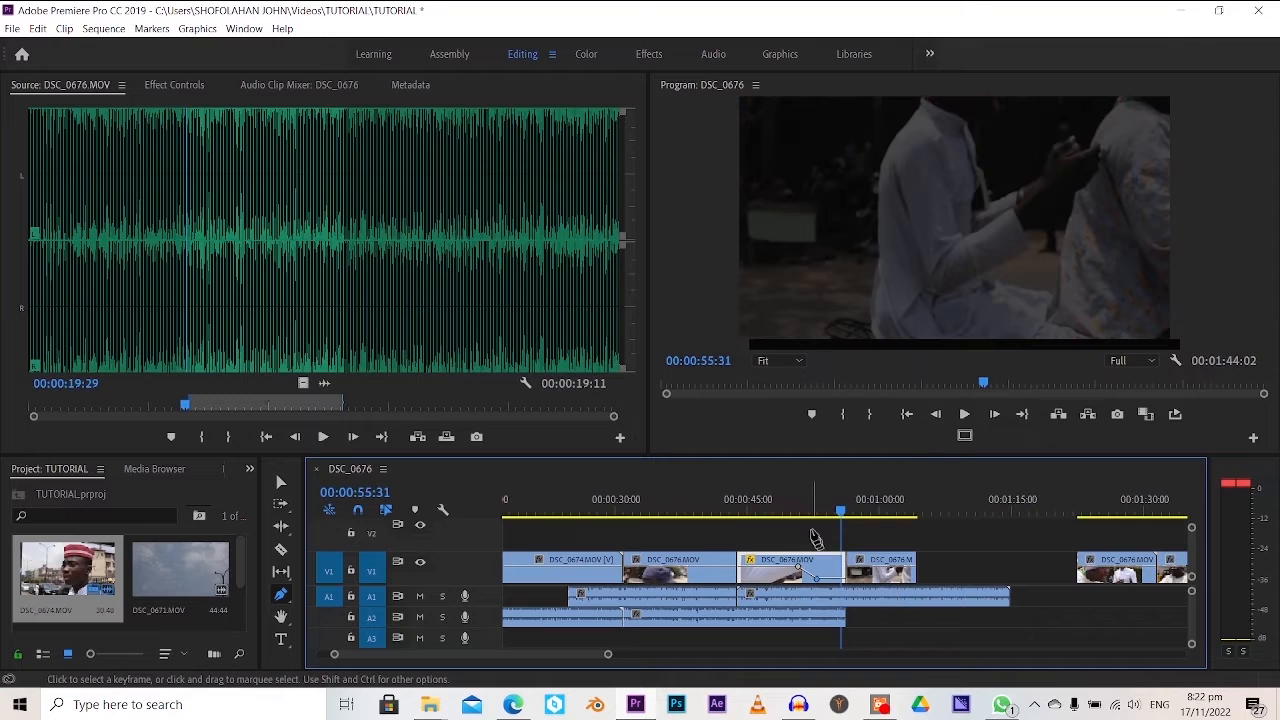
click(809, 514)
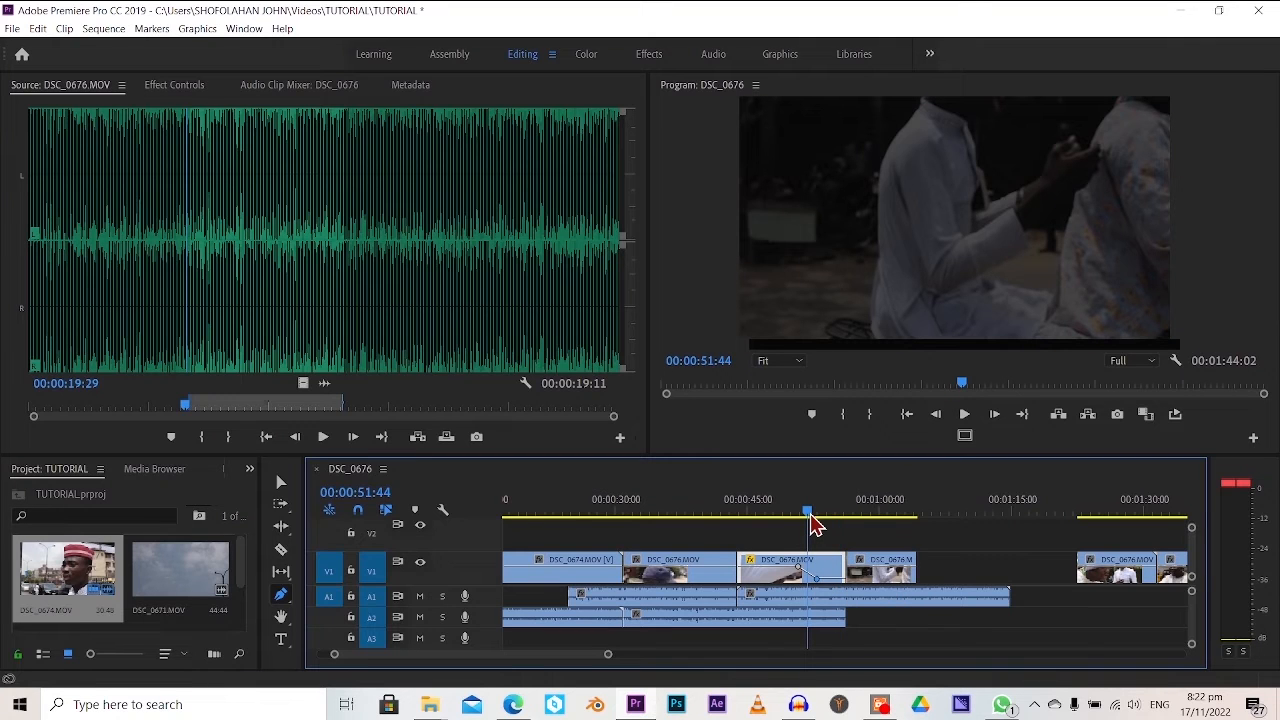
mouse_move(811, 516)
mouse_down()
mouse_move(797, 525)
mouse_move(814, 530)
mouse_up()
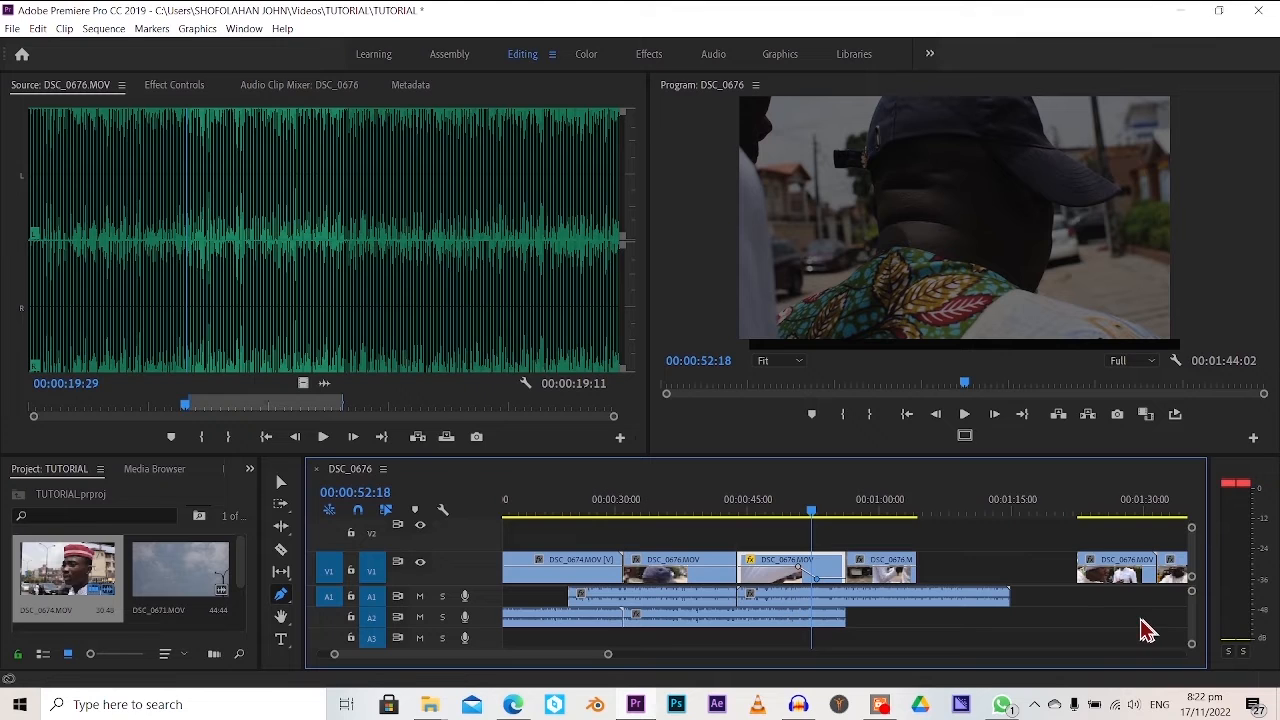
Increase the height of audio track A1 and add rising volume keyframes to its second clip with the Pen tool
drag(1192, 591, 1192, 600)
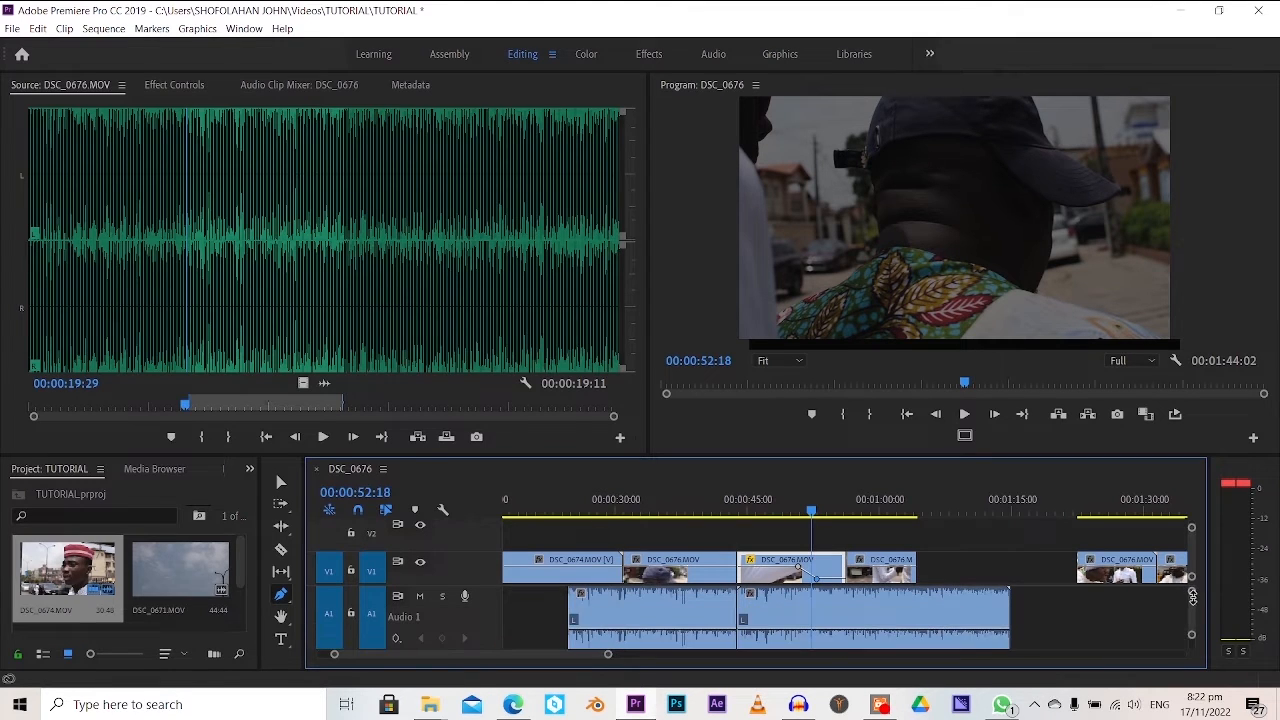
click(841, 631)
drag(860, 630, 870, 607)
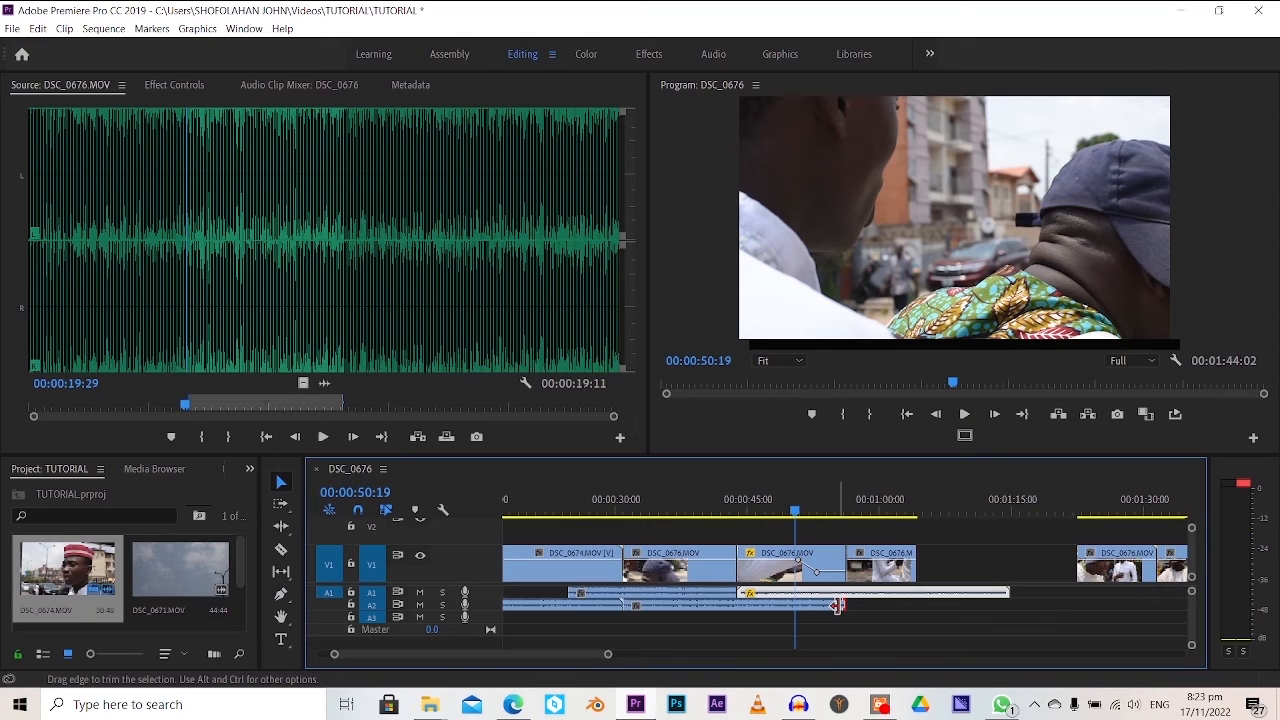
Trim the end of the A2 audio back to about 00:00:45, enlarge track A1, and play the keyframed section until 00:00:57:12
drag(837, 605, 744, 601)
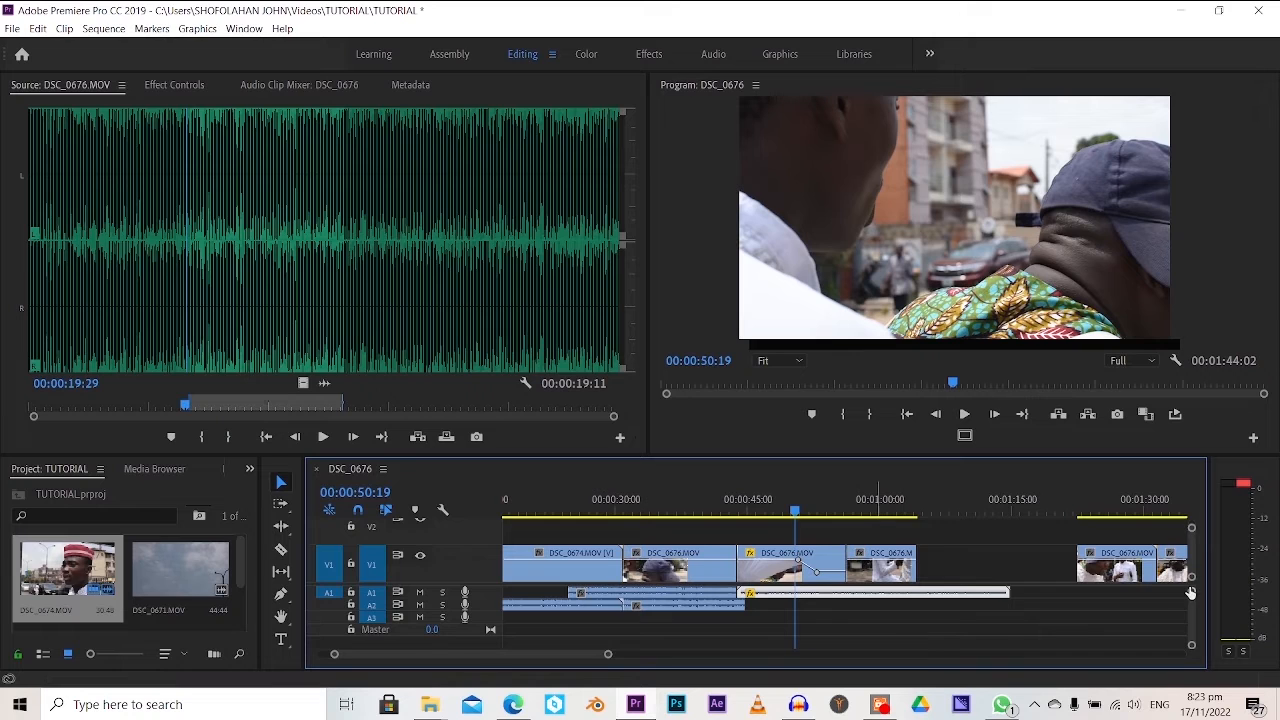
drag(1191, 591, 1182, 588)
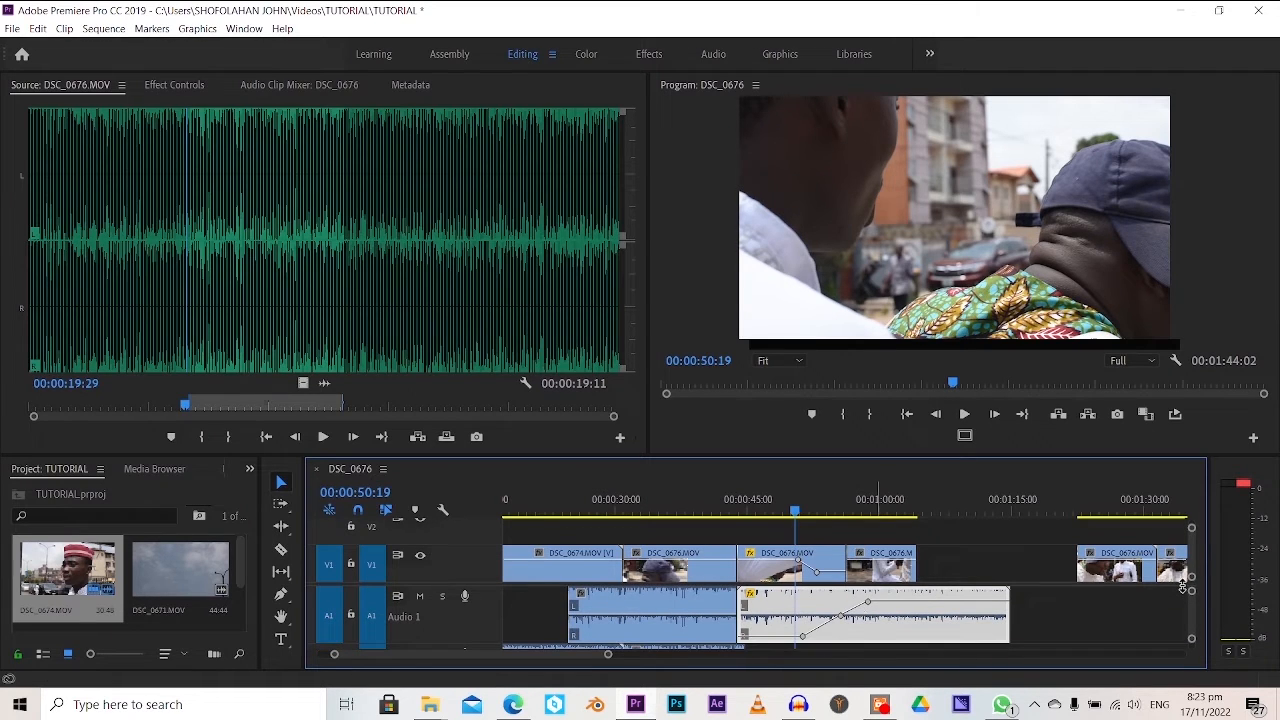
key(space)
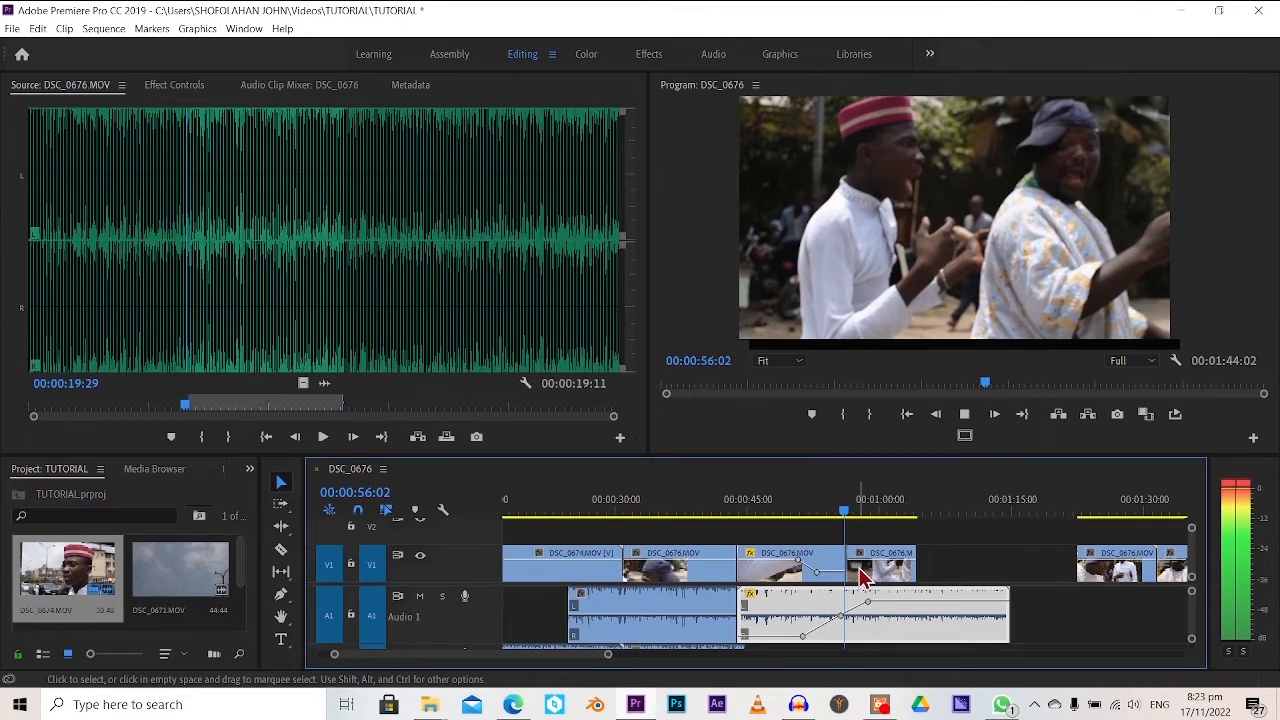
key(space)
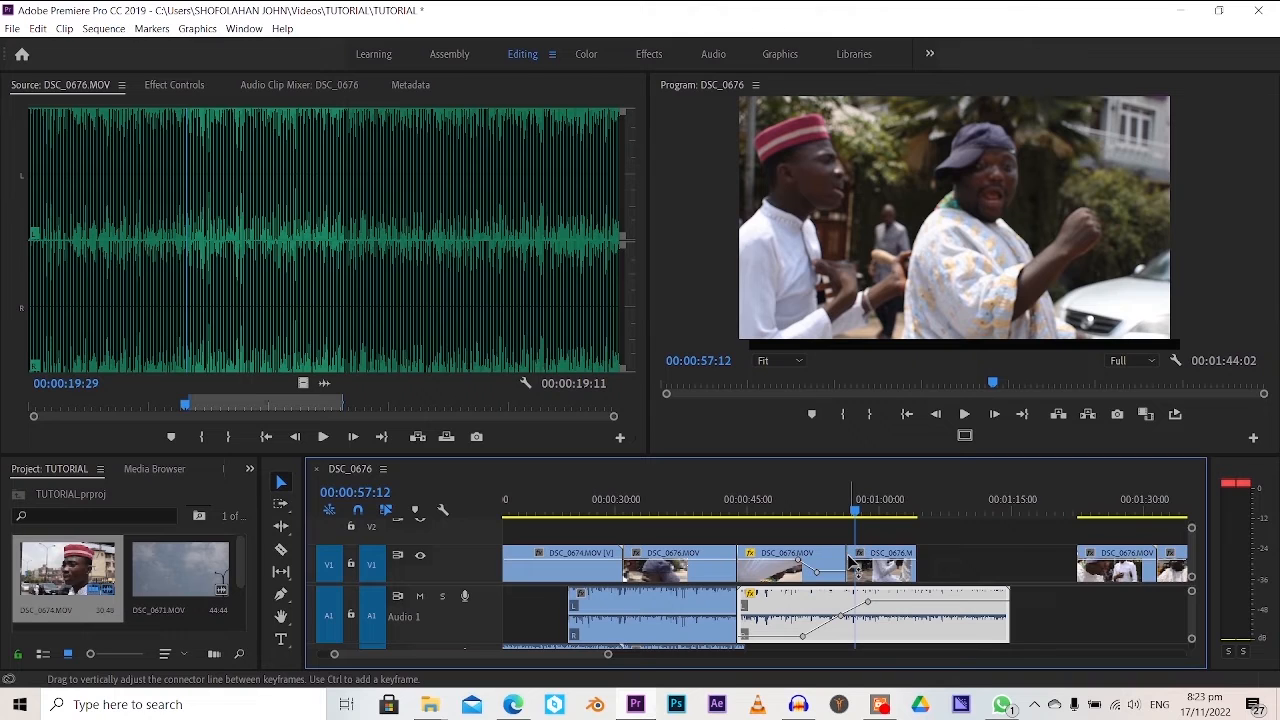
Examine the rest of the sequence by panning along the timeline with the Hand tool
click(281, 616)
drag(864, 625, 793, 627)
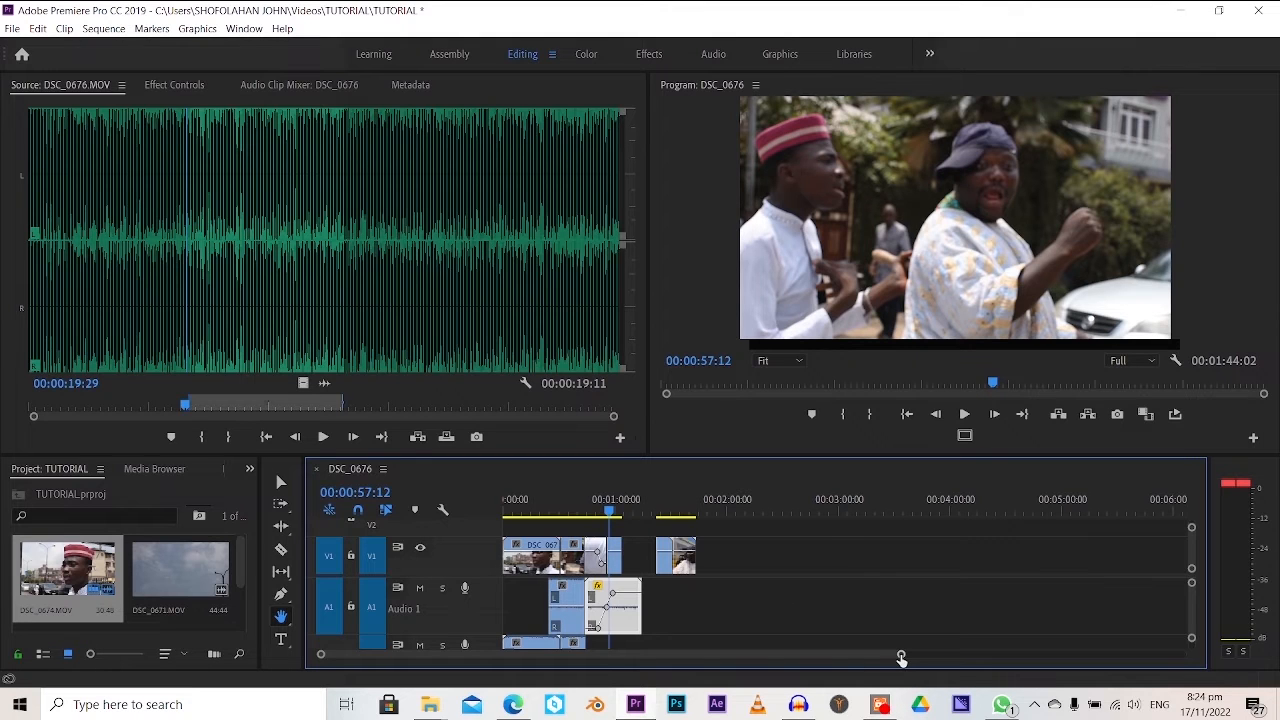
drag(901, 658, 700, 640)
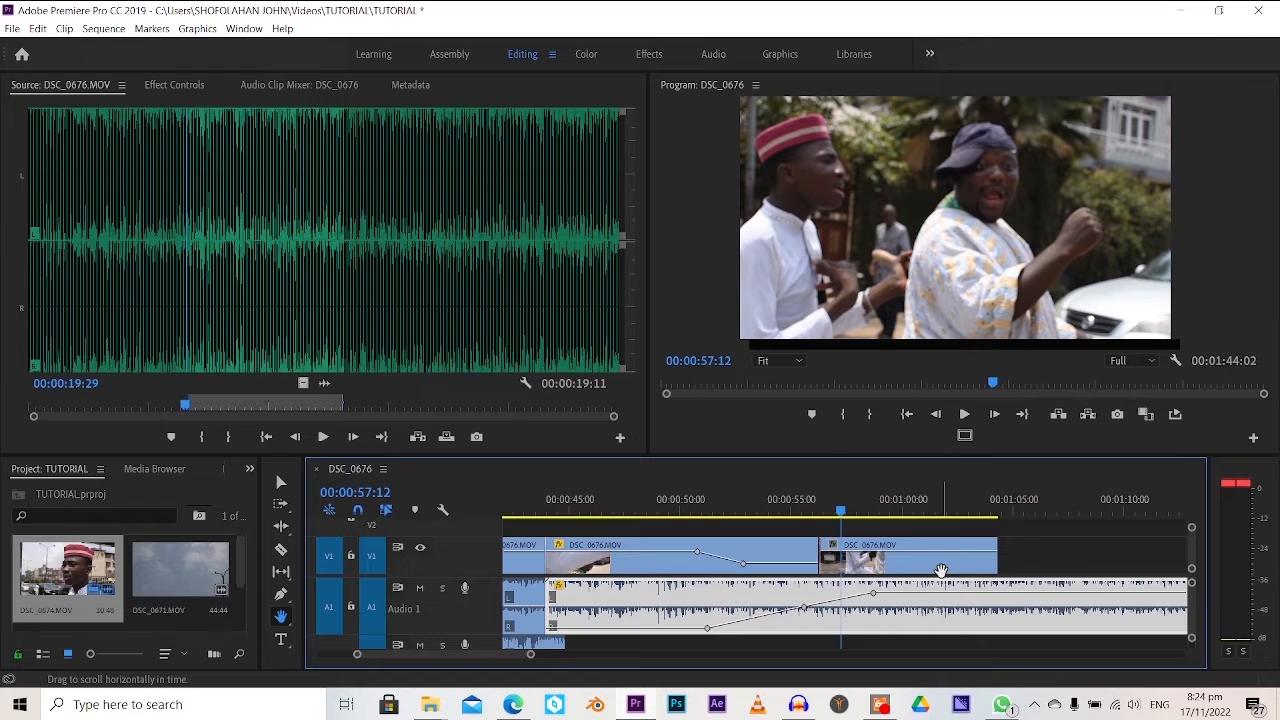
drag(941, 571, 585, 561)
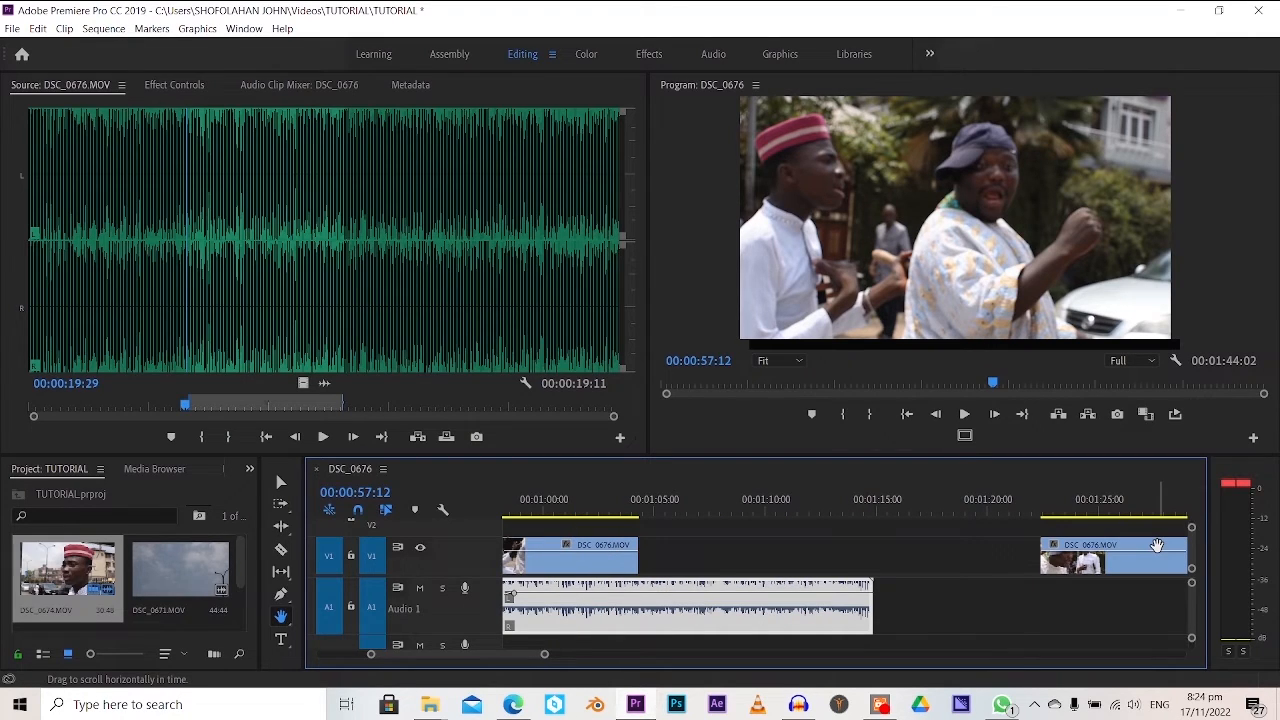
drag(1157, 546, 961, 568)
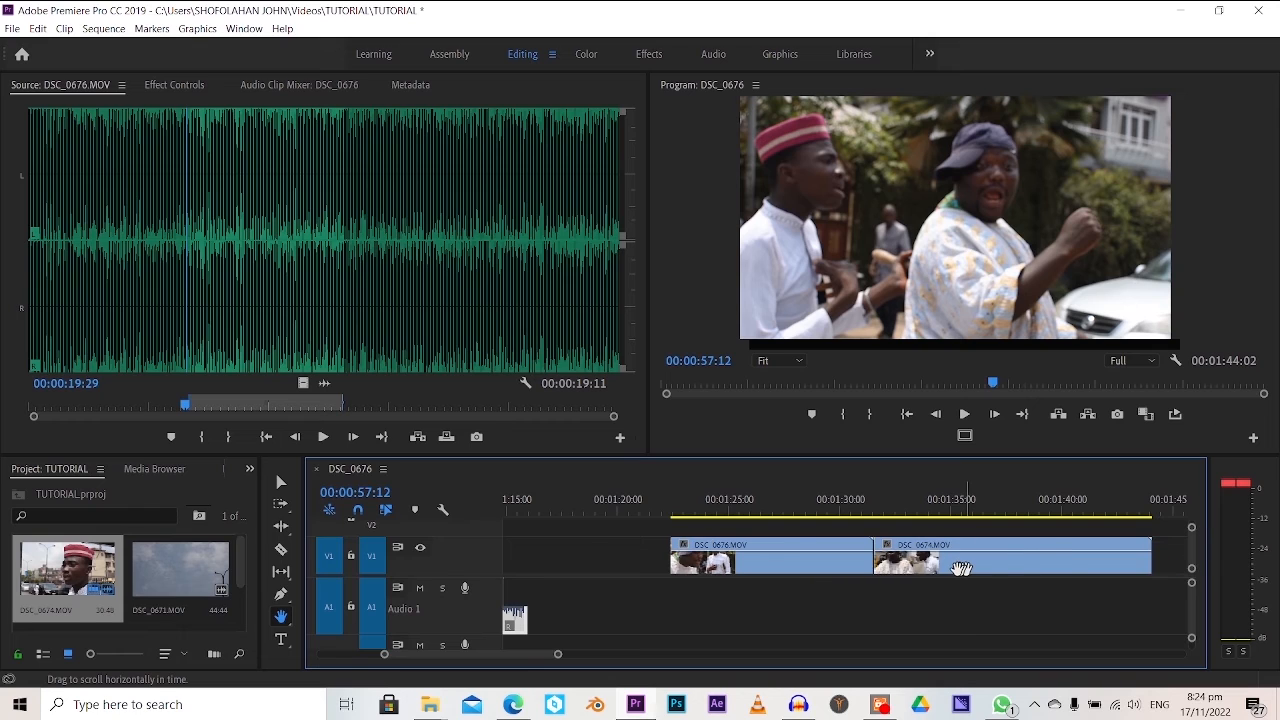
scroll(961, 568, up, 3)
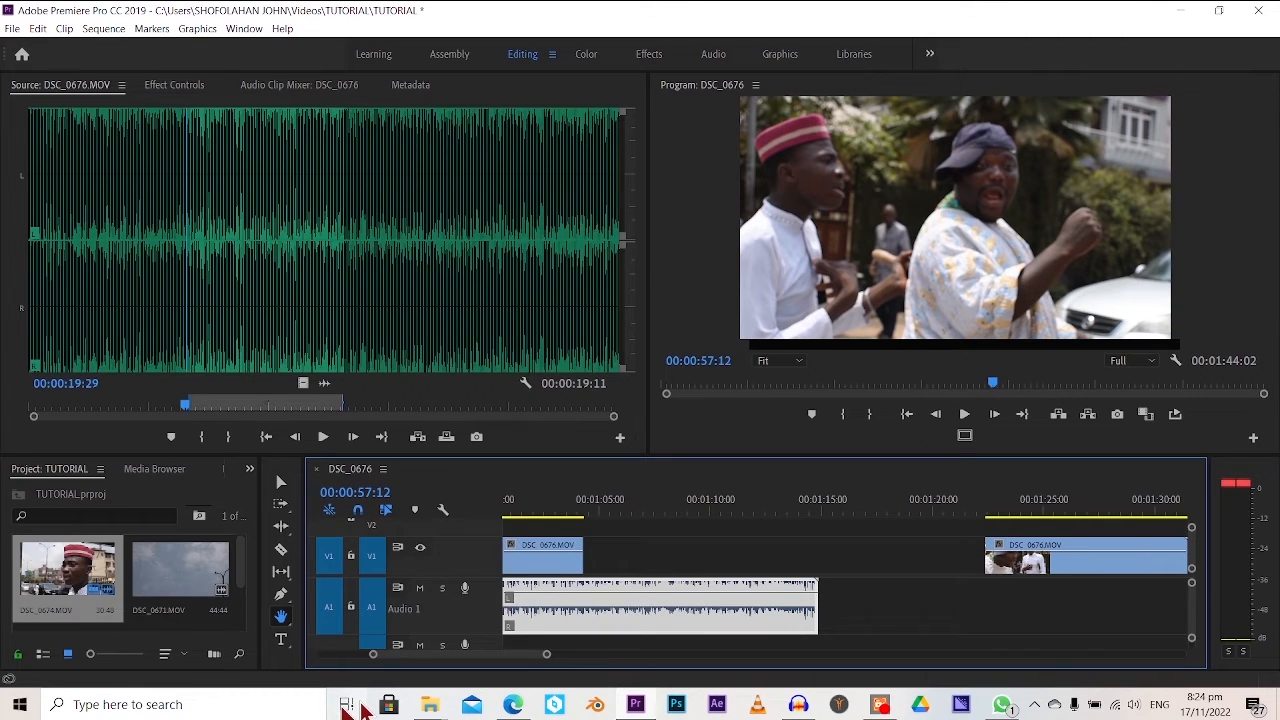
Add the title text "FGFJFCGH" over the video frame at 00:00:57:12 with the Type tool
click(282, 640)
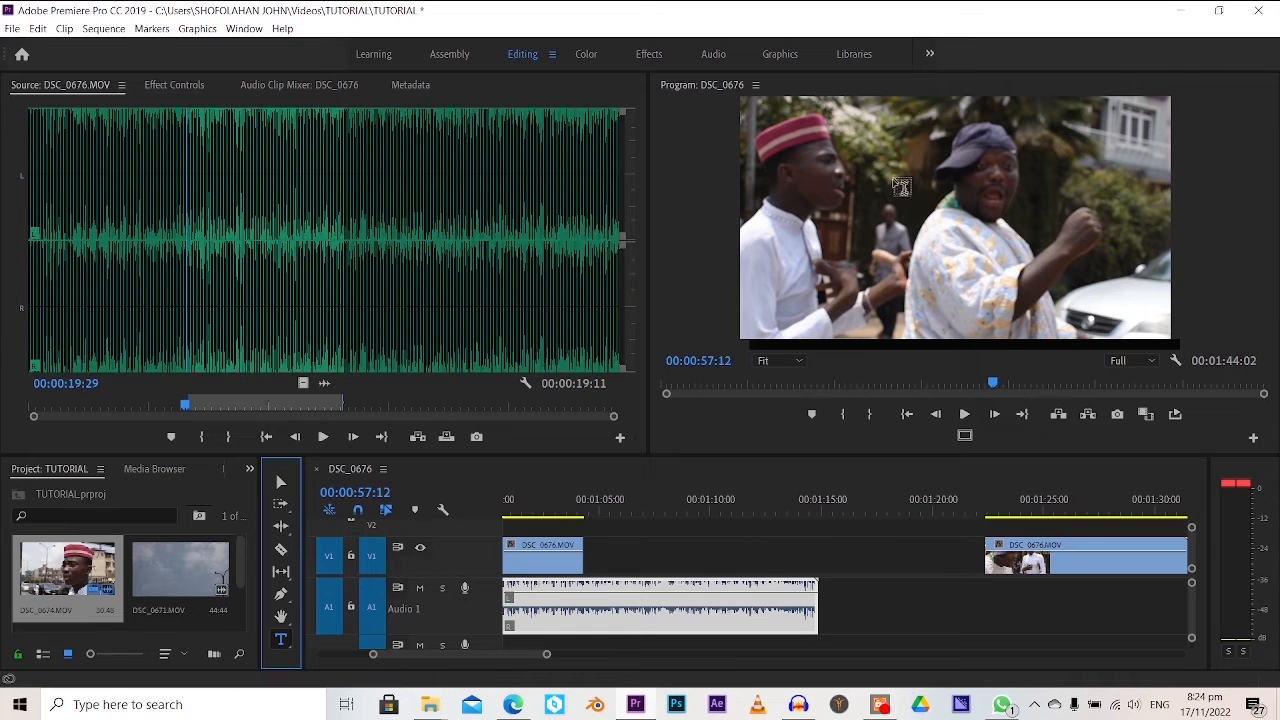
click(900, 197)
text(FGFJFCGH)
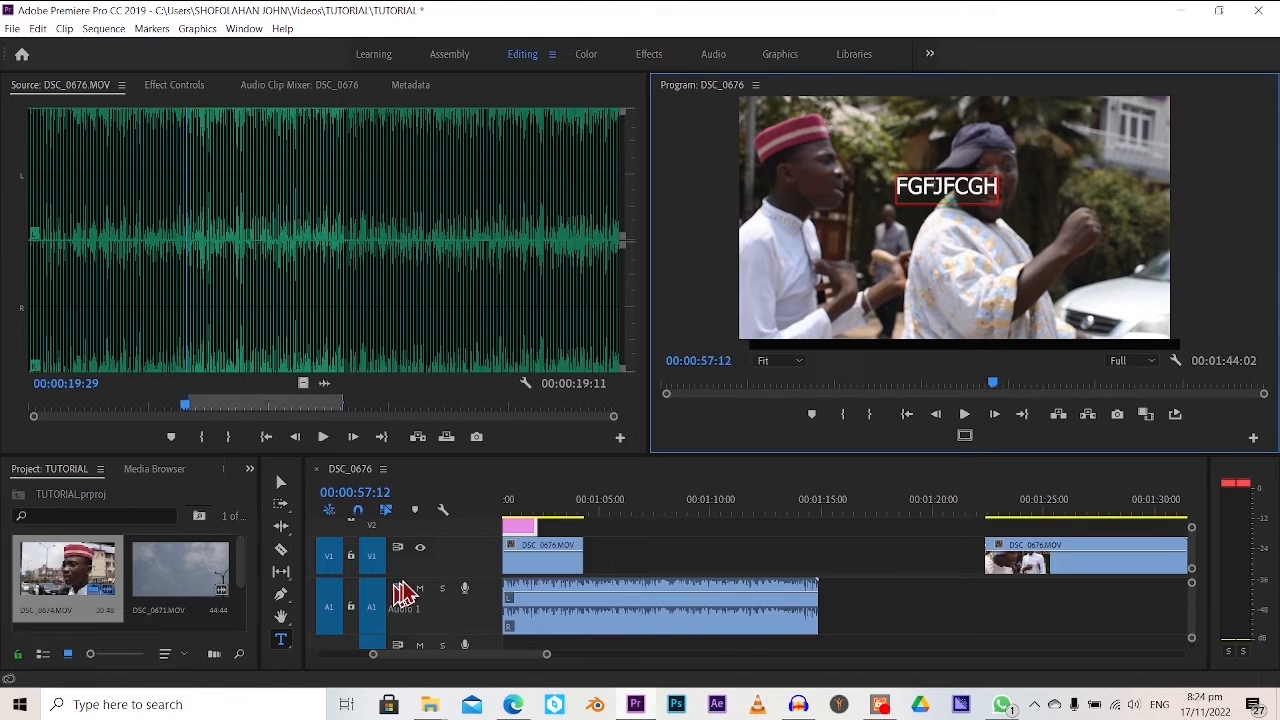
Reselect the title text, show its source text properties in Effect Controls, and set the font style to Bold
click(530, 555)
click(533, 557)
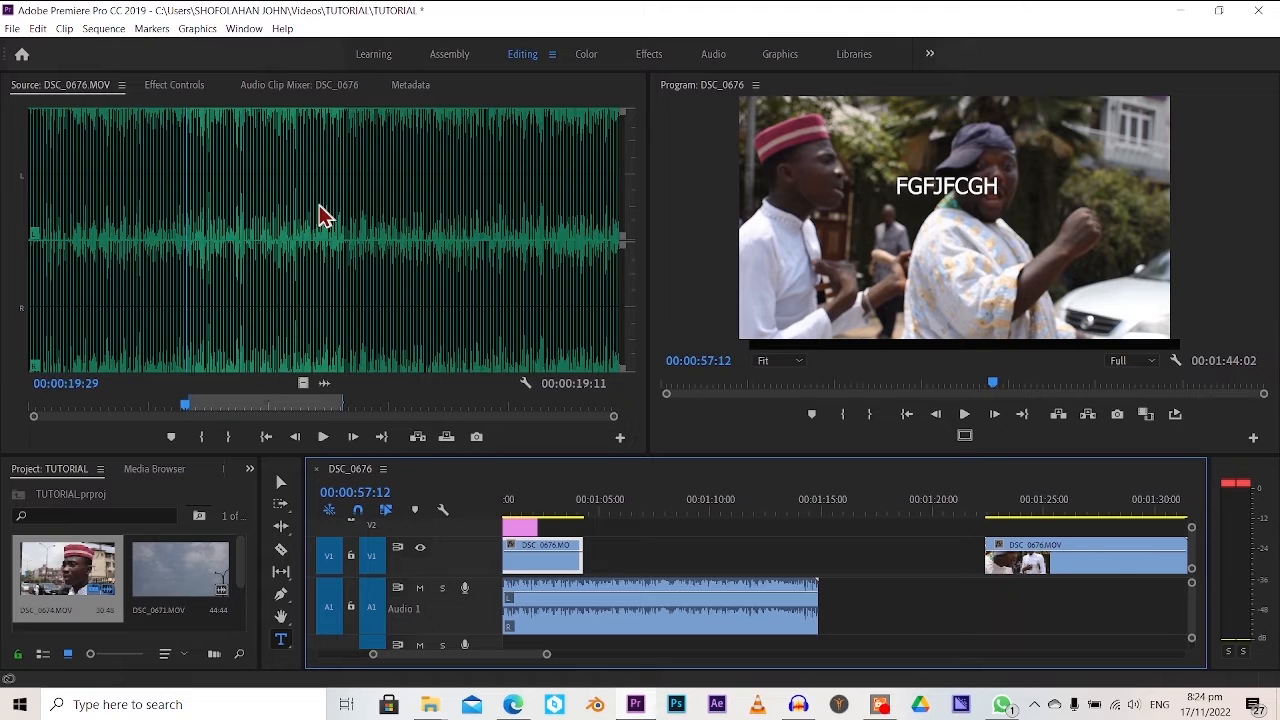
click(940, 185)
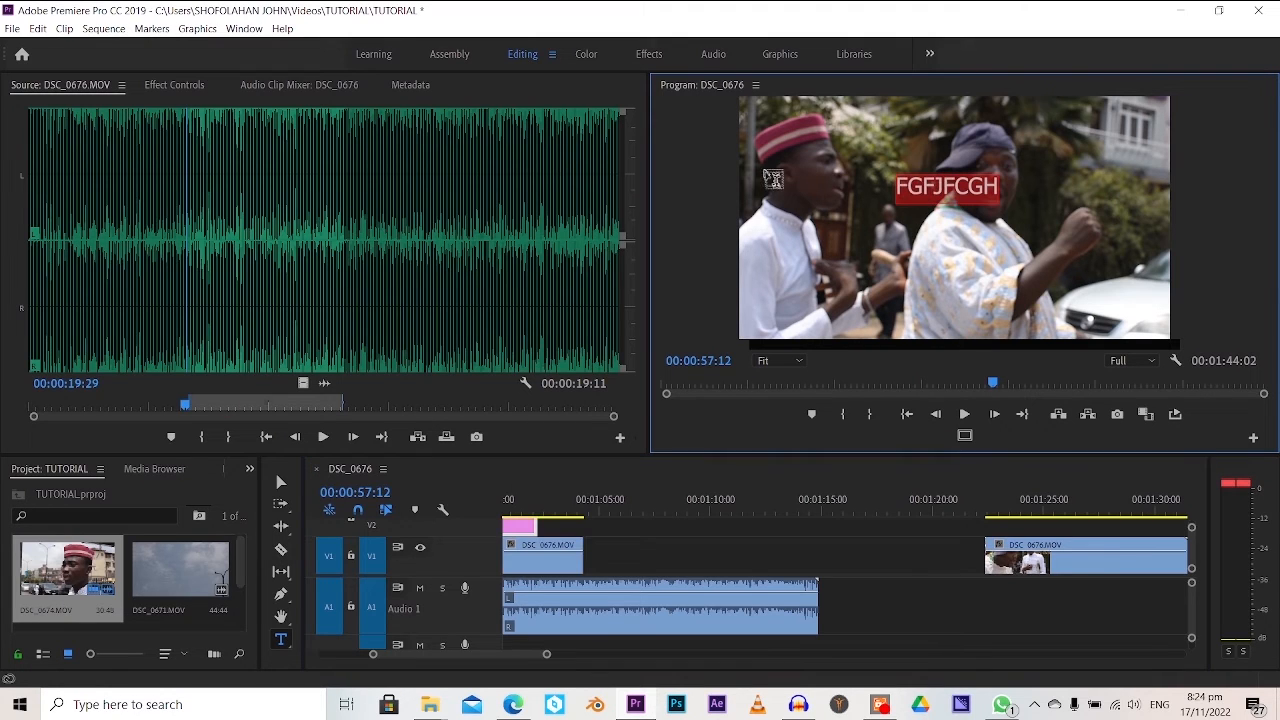
click(170, 88)
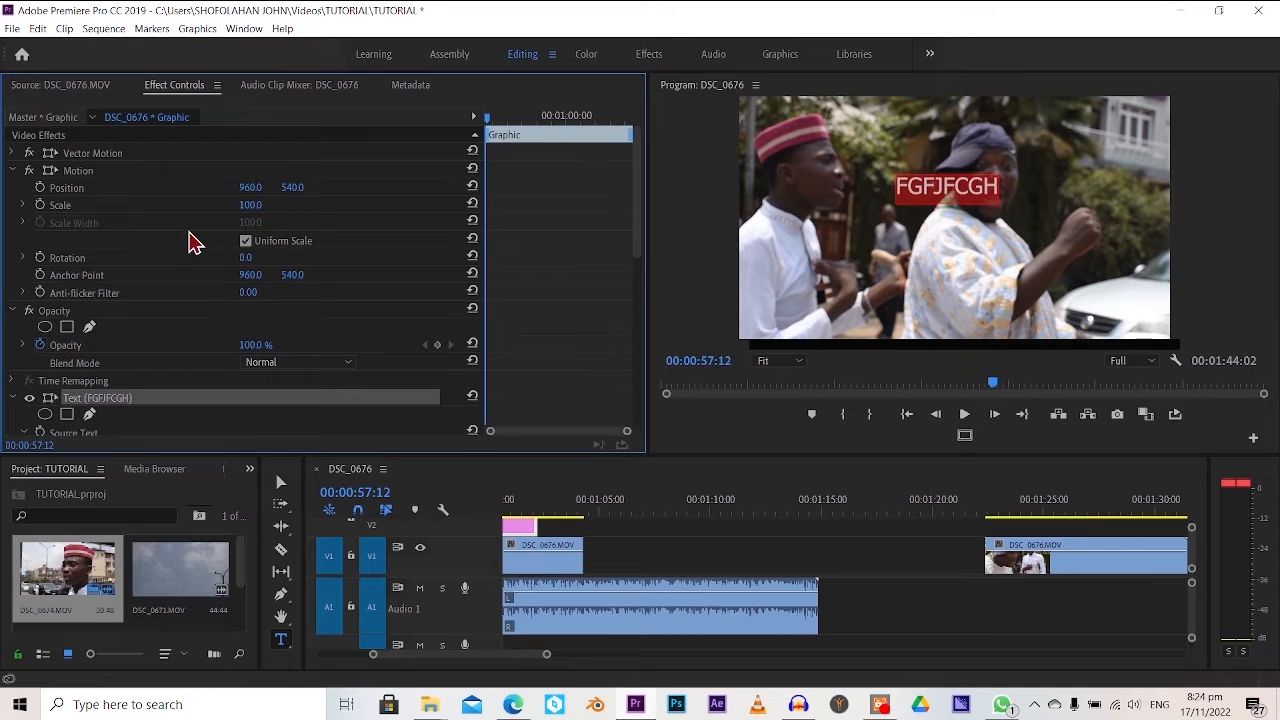
scroll(160, 360, down, 3)
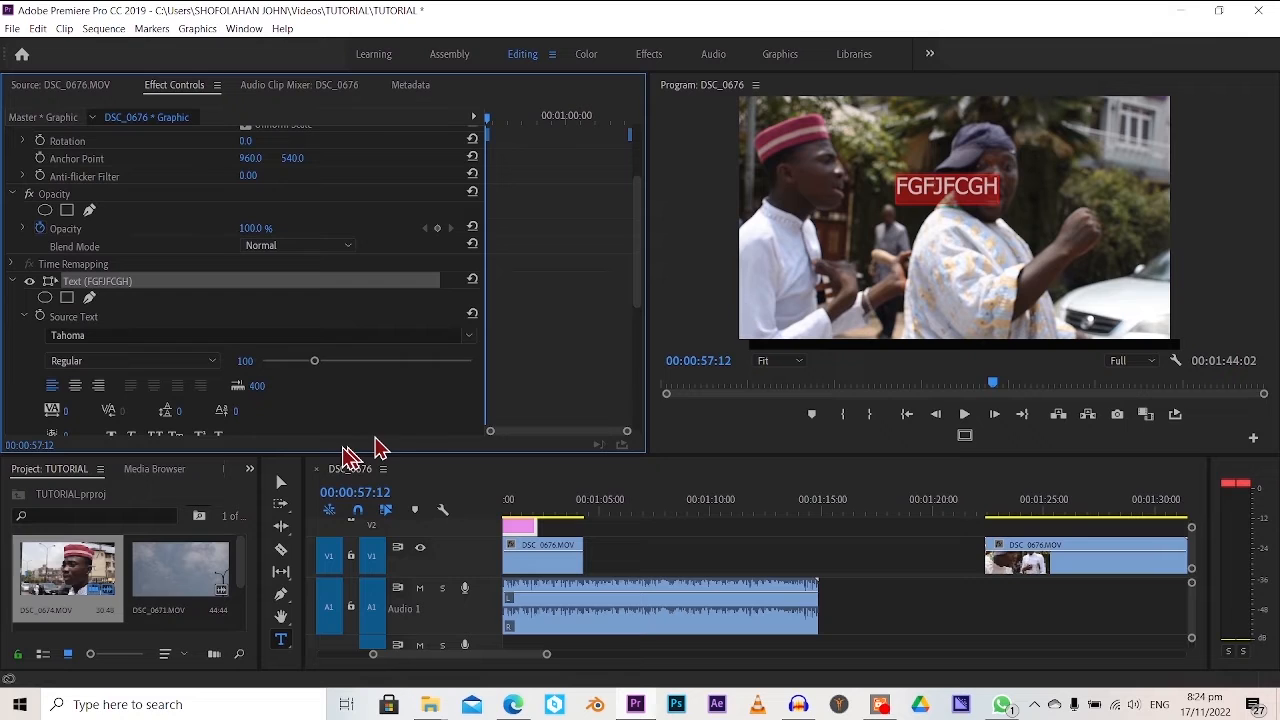
scroll(206, 314, down, 3)
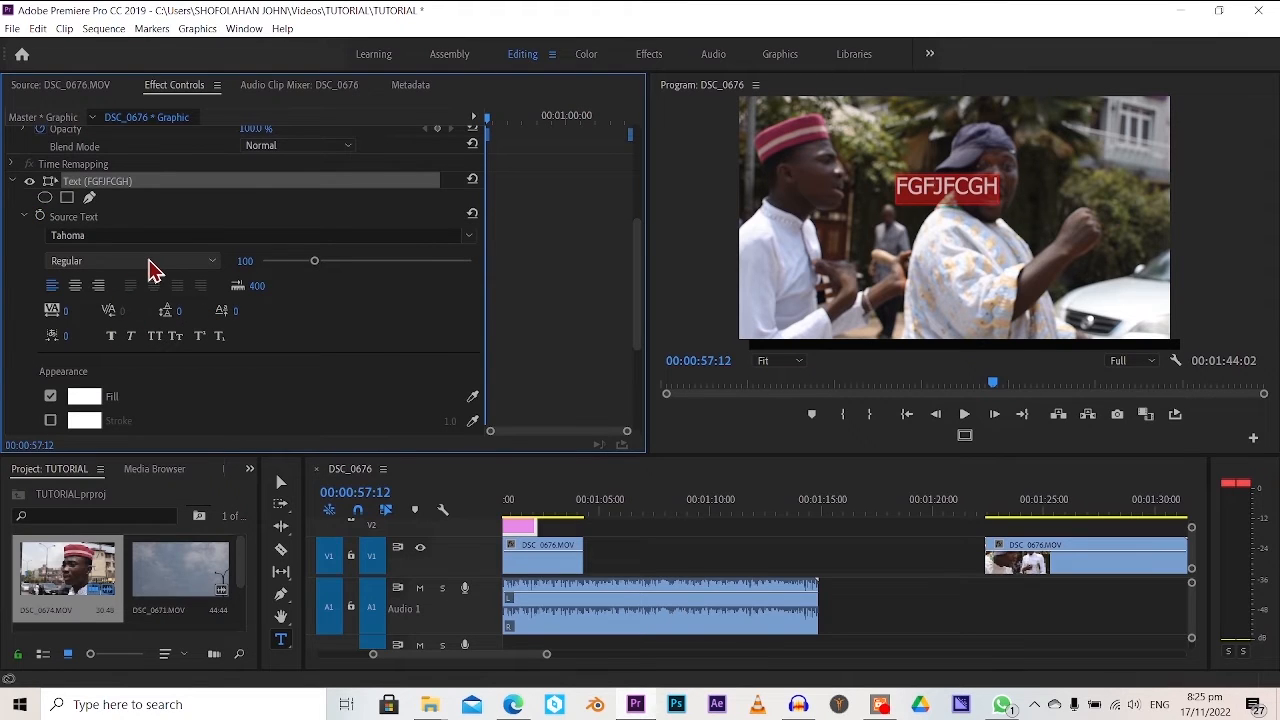
click(150, 262)
click(137, 306)
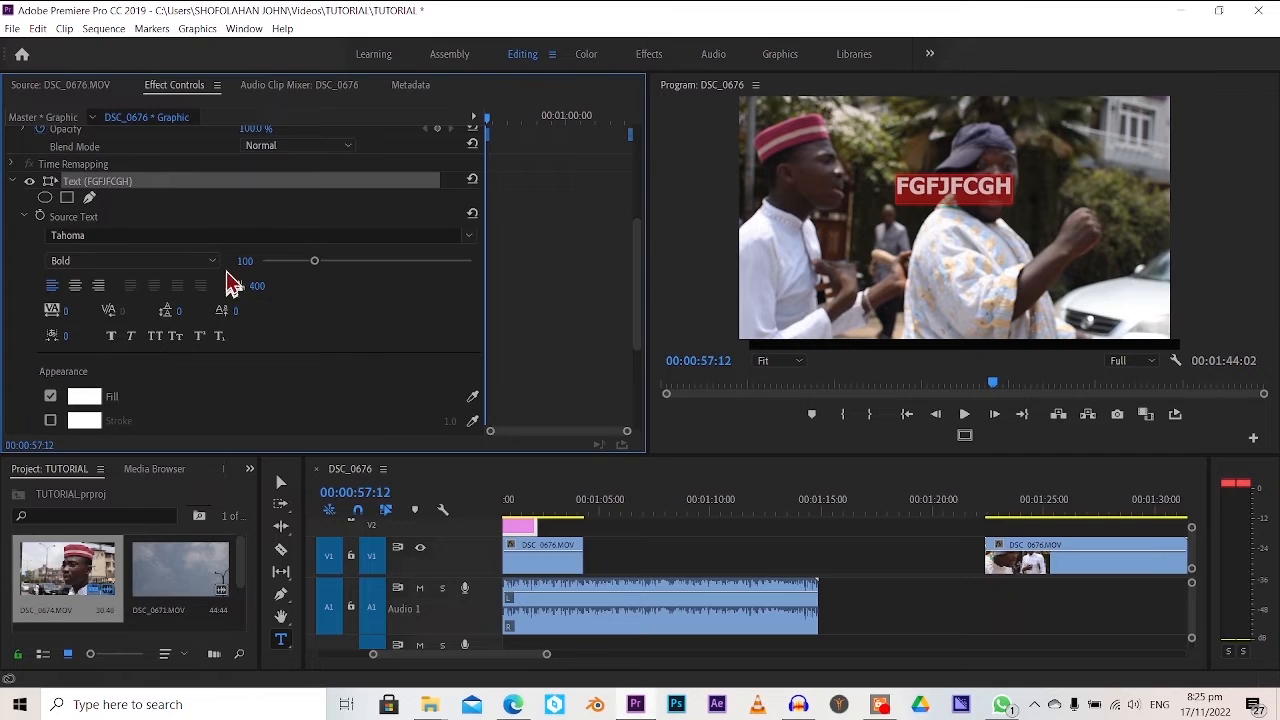
Change the title's font to Trebuchet MS and set its font size to 167
click(466, 241)
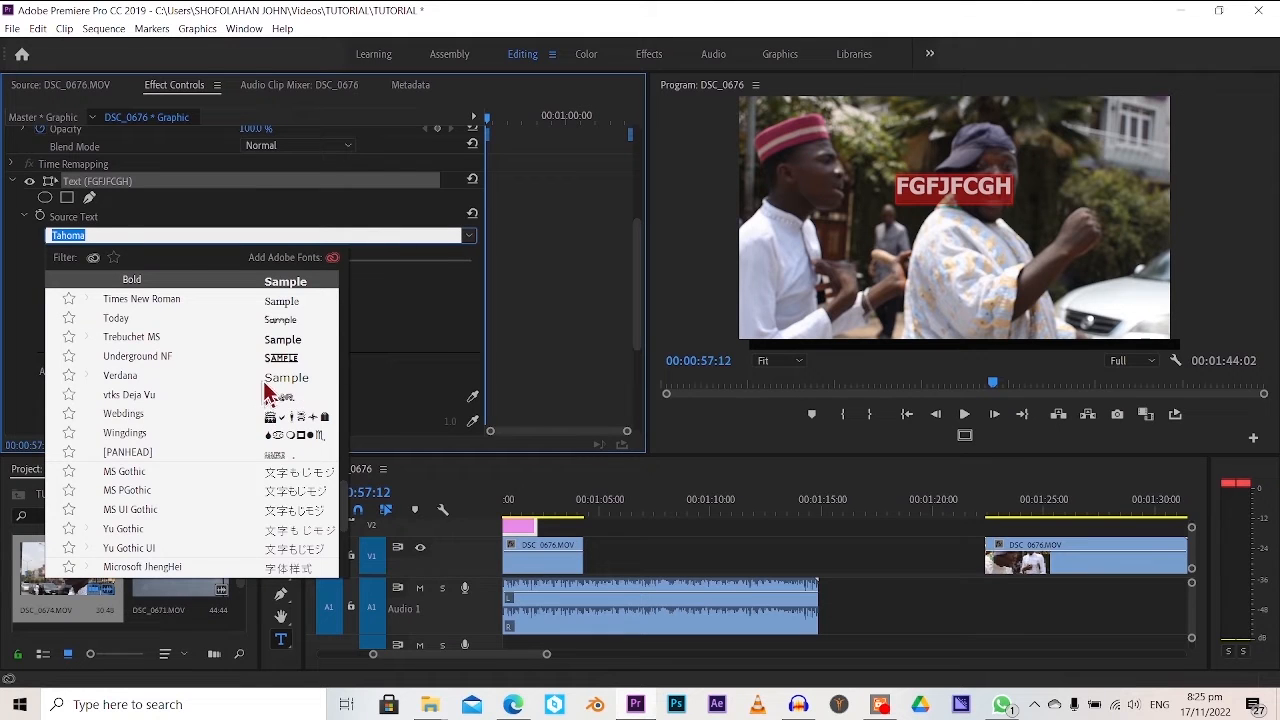
click(288, 340)
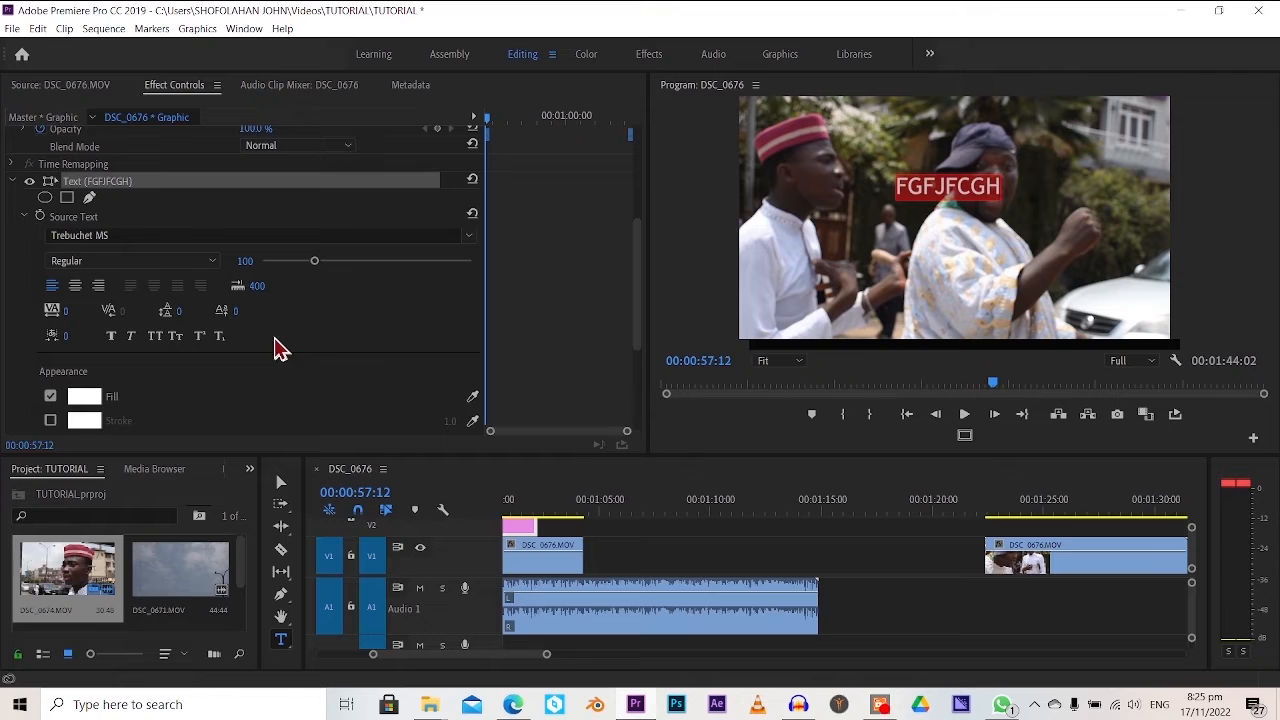
click(350, 263)
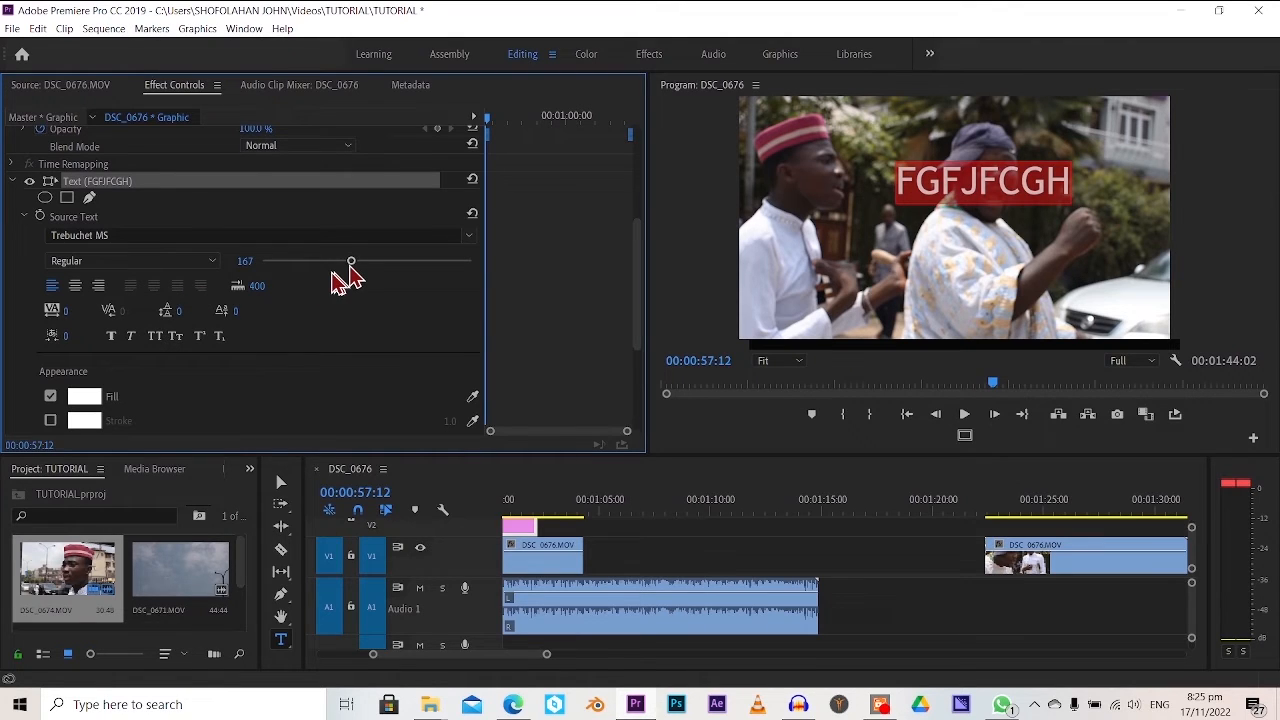
scroll(163, 406, down, 1)
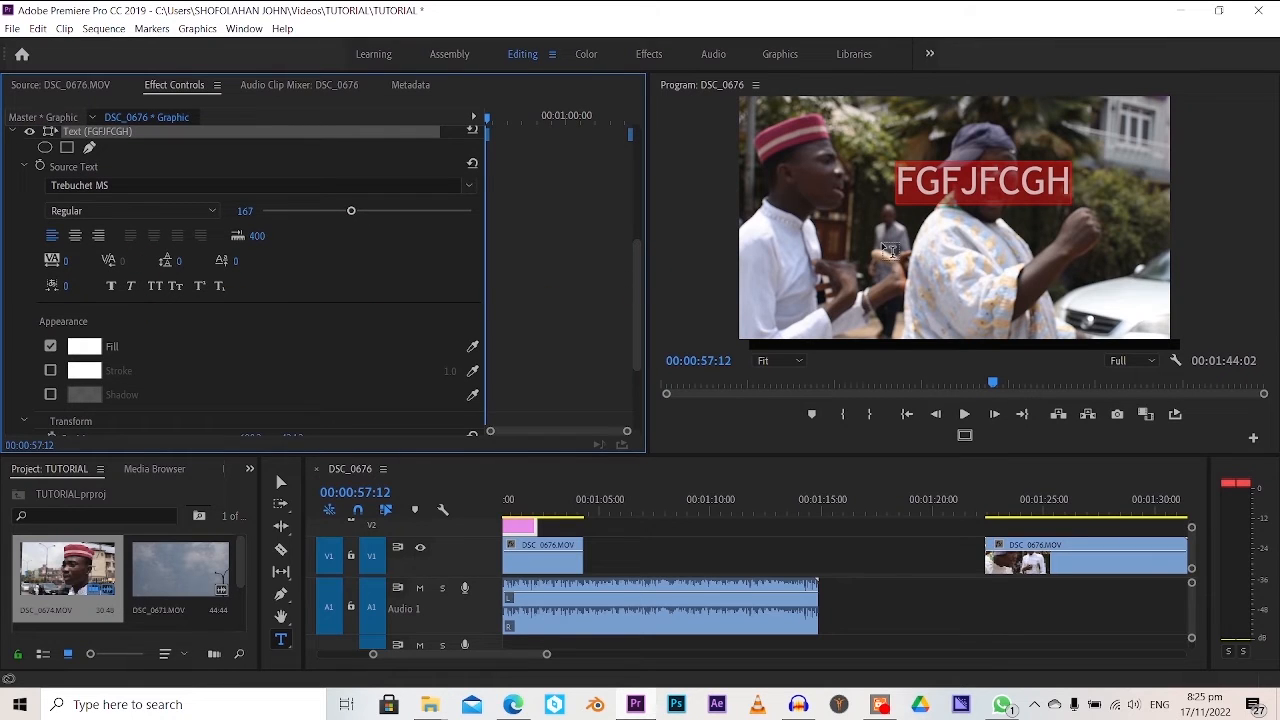
Select the V1 clip beneath the title and set its horizontal position to 978
click(562, 554)
click(562, 554)
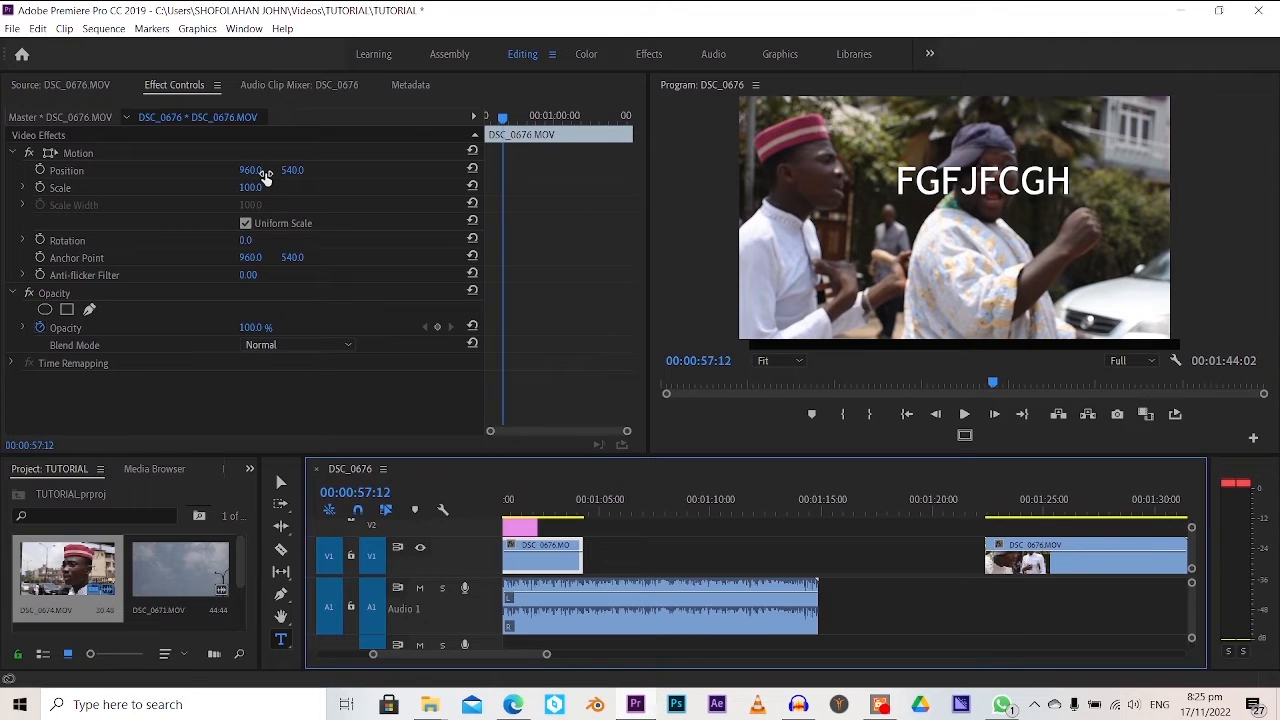
drag(264, 175, 278, 150)
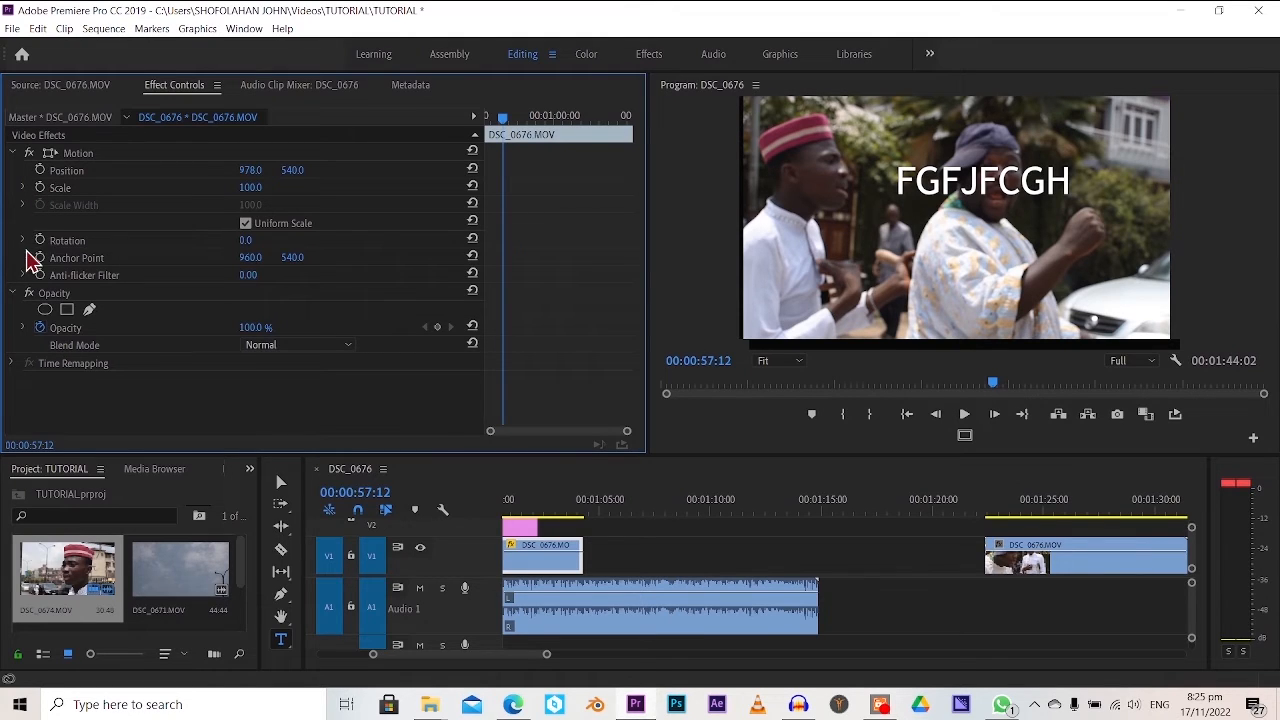
Try rotating the selected V1 clip to -26°, and reset its rotation to 0
mouse_move(247, 243)
mouse_down()
mouse_move(354, 245)
mouse_move(229, 246)
mouse_up()
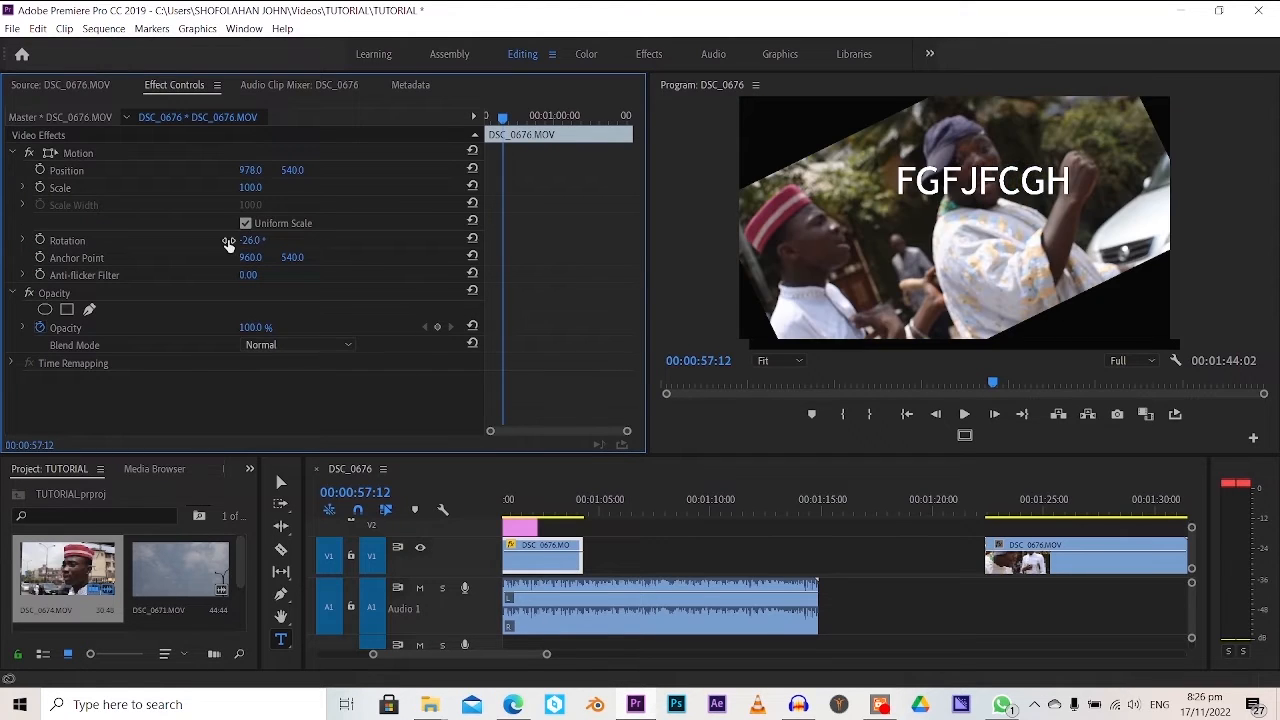
click(262, 239)
text(0)
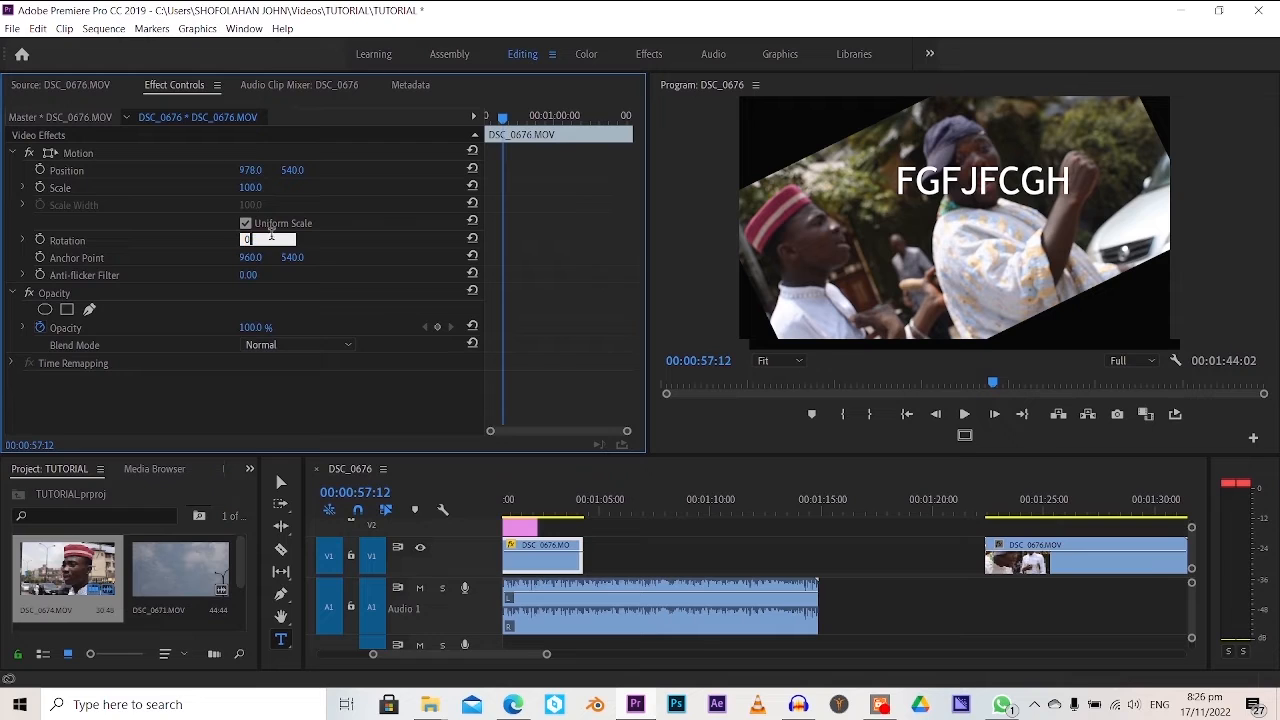
key(Return)
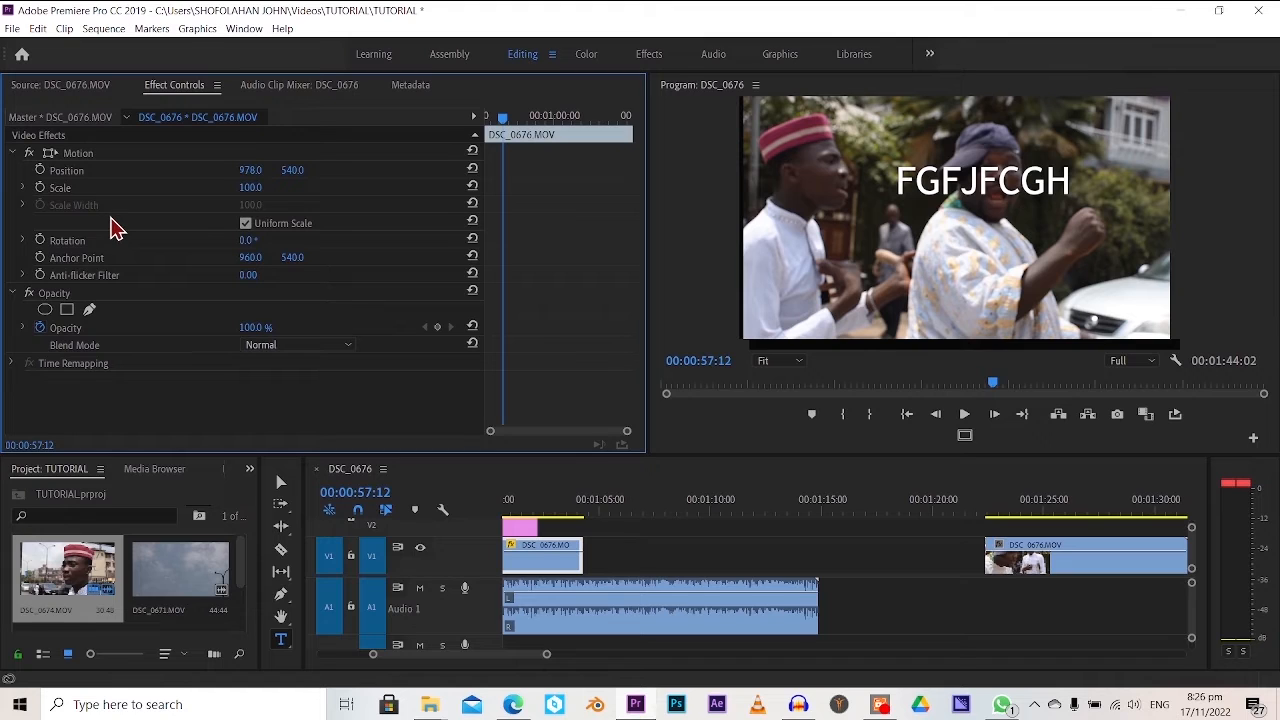
Open the Audio Clip Mixer for the DSC_0676 sequence
click(250, 88)
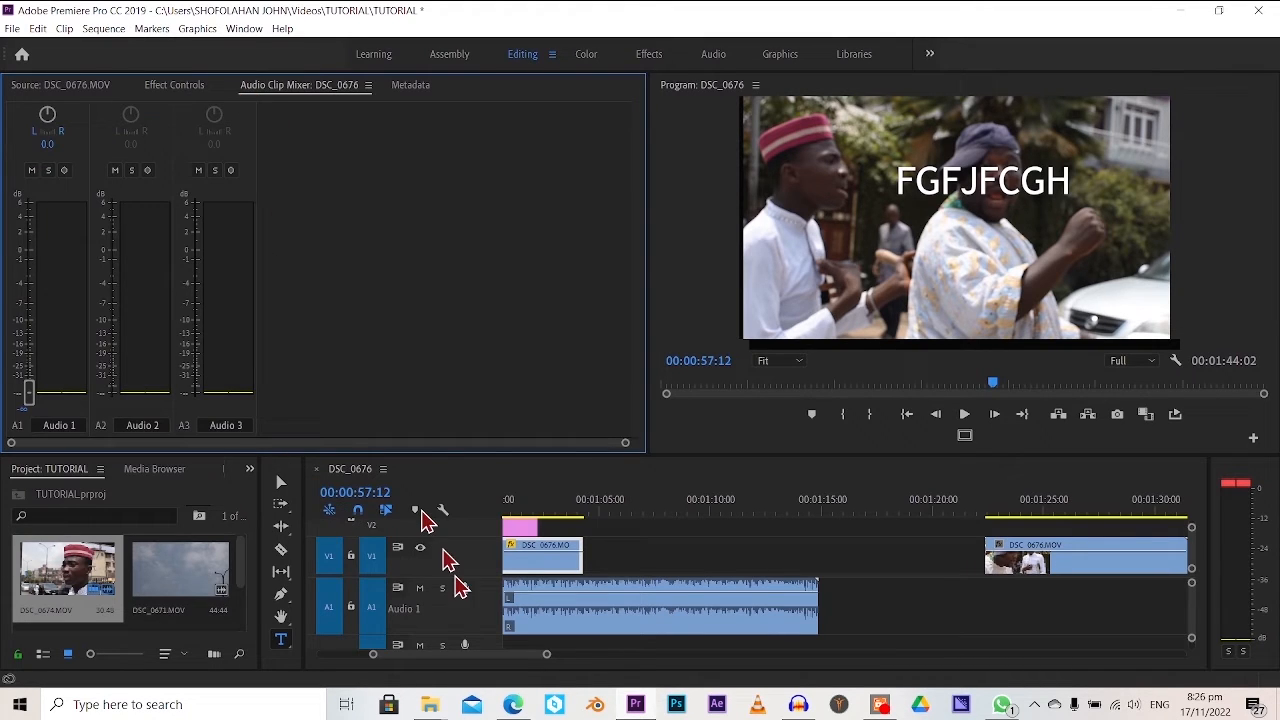
Select the Audio 1 clip, return to the clip mixer, and review the DSC_0674.MOV clip properties in Metadata
click(557, 608)
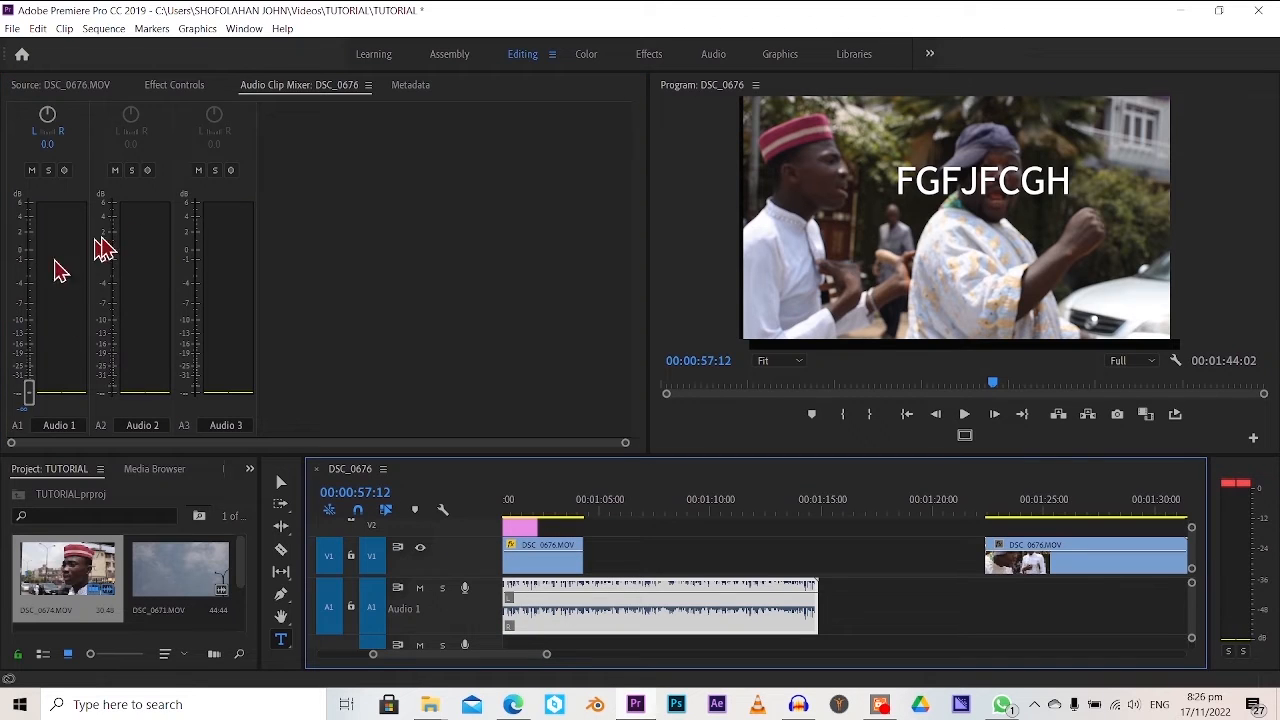
click(70, 318)
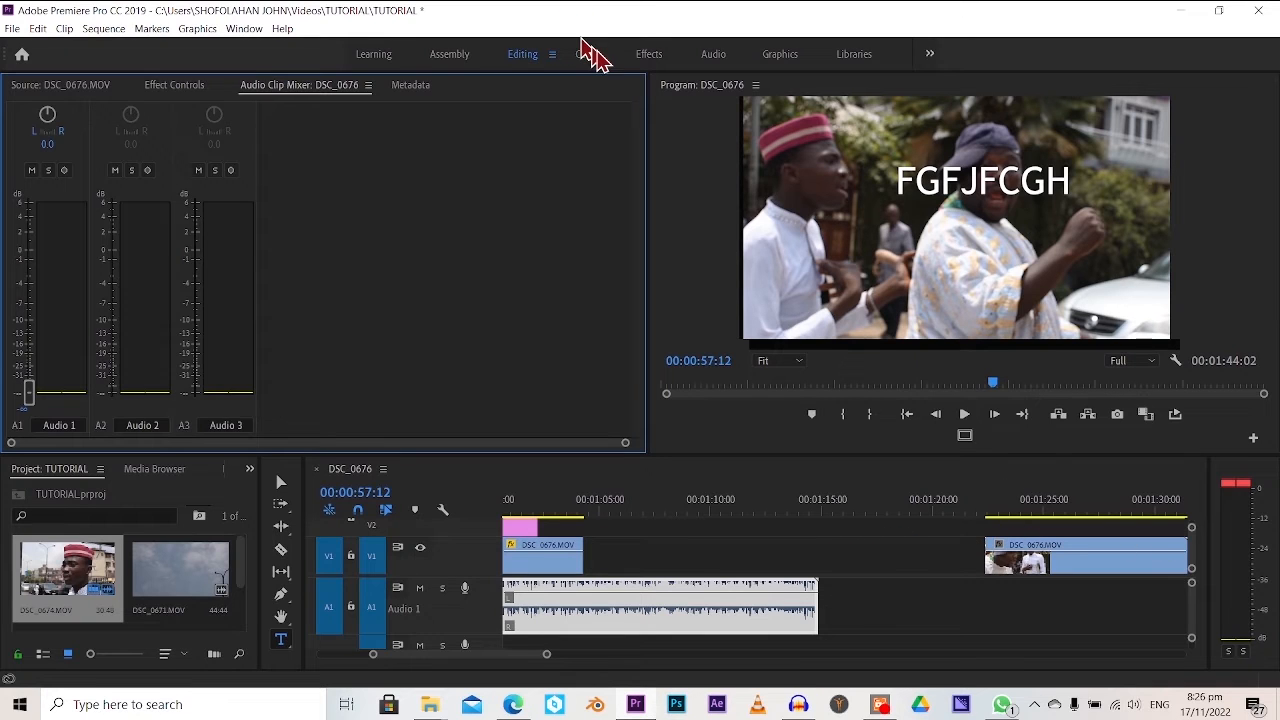
click(423, 87)
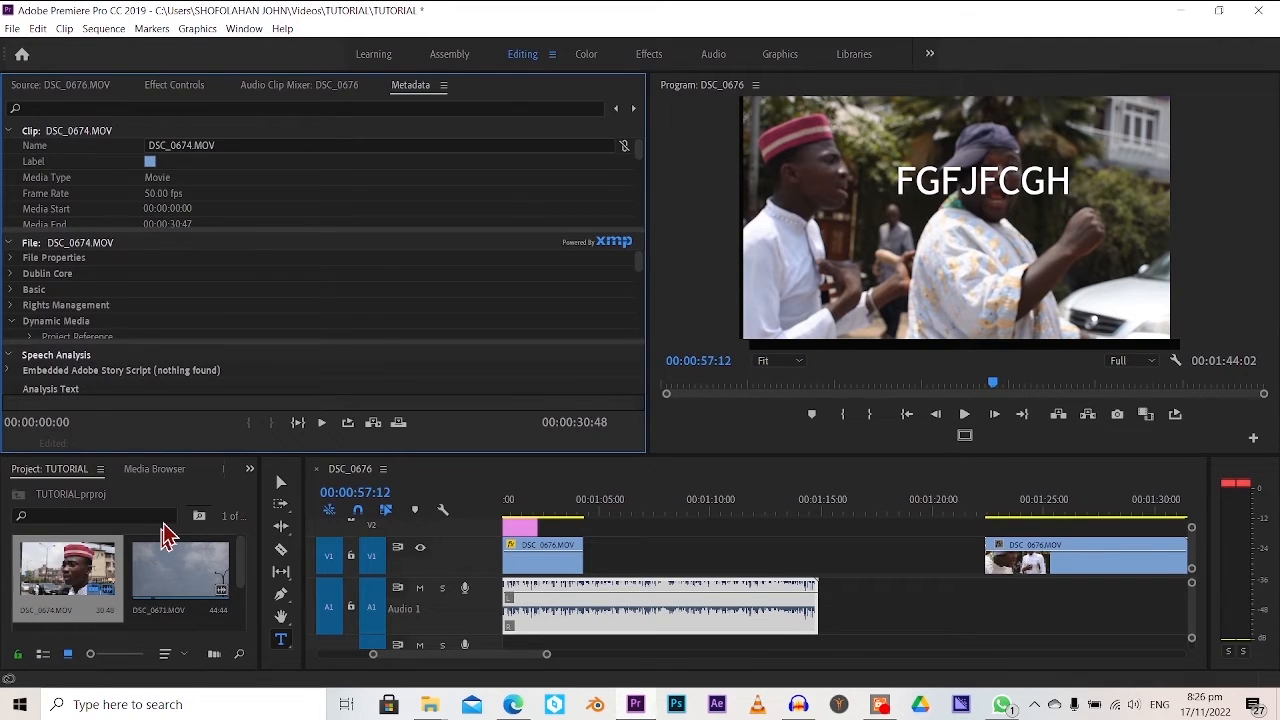
scroll(206, 150, down, 1)
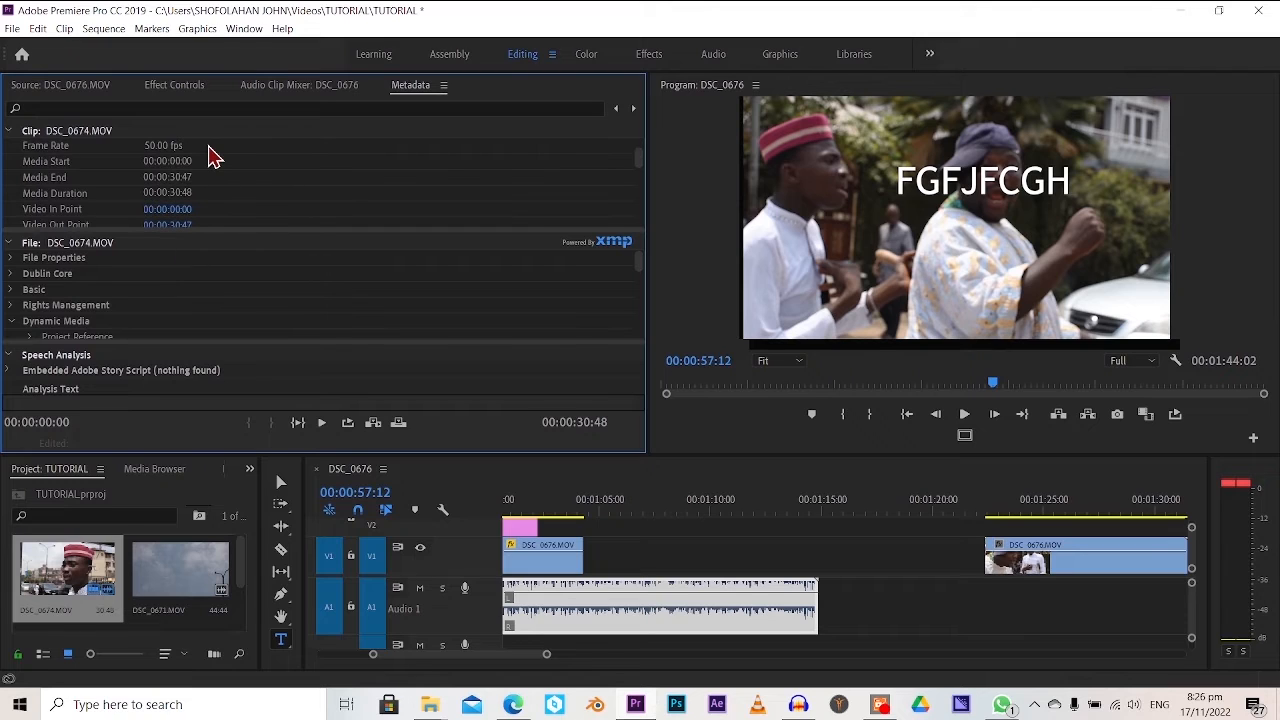
scroll(217, 162, down, 3)
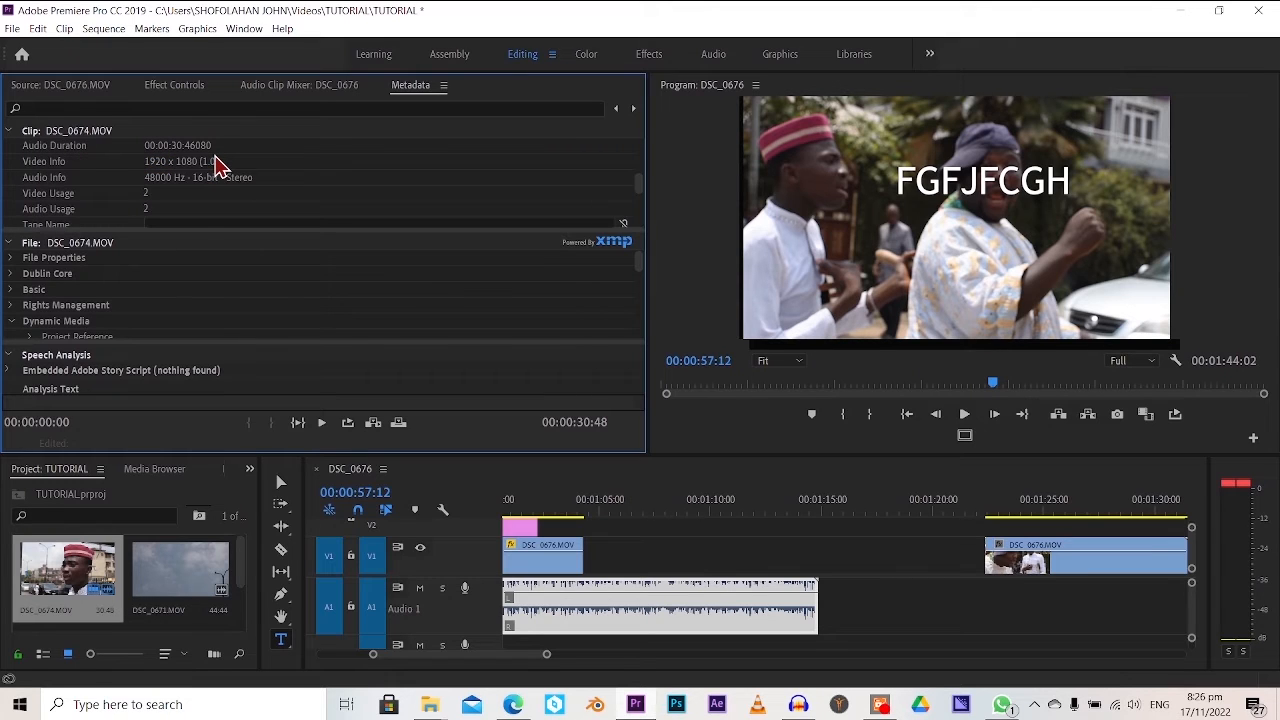
scroll(220, 168, down, 5)
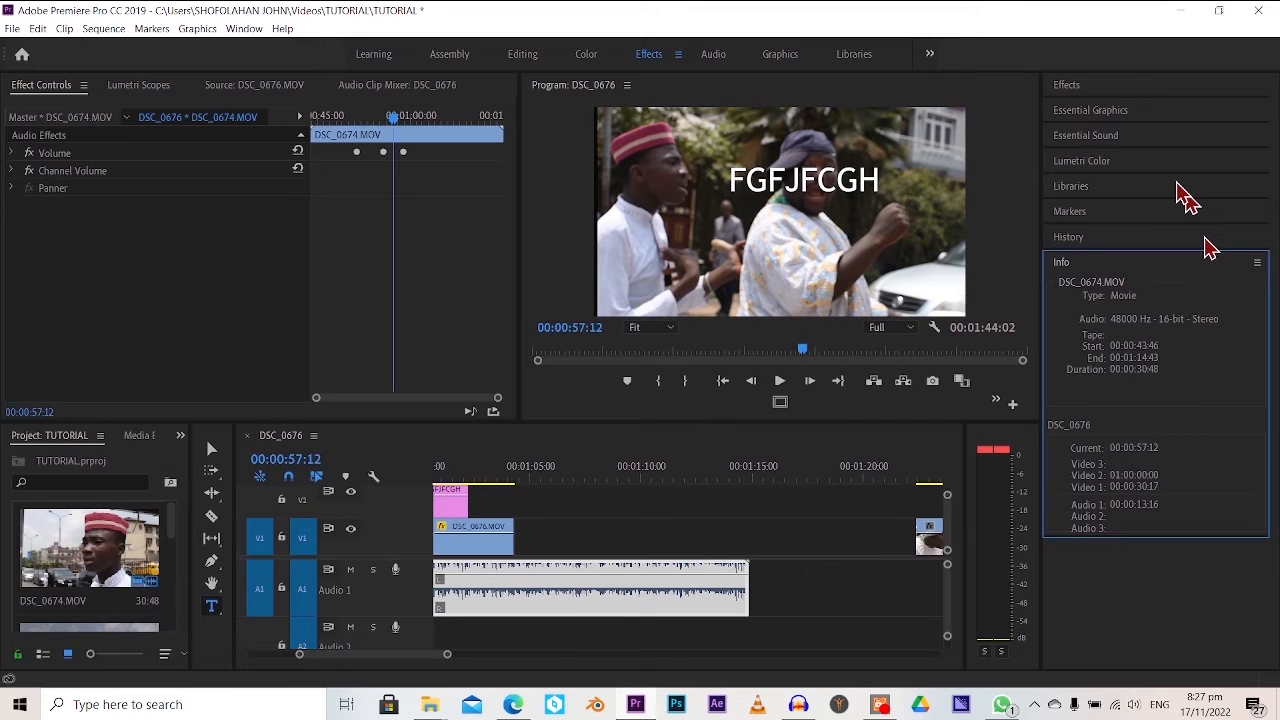
Open the Effects list and examine the contents of Lumetri Presets and Video Transitions
click(1063, 92)
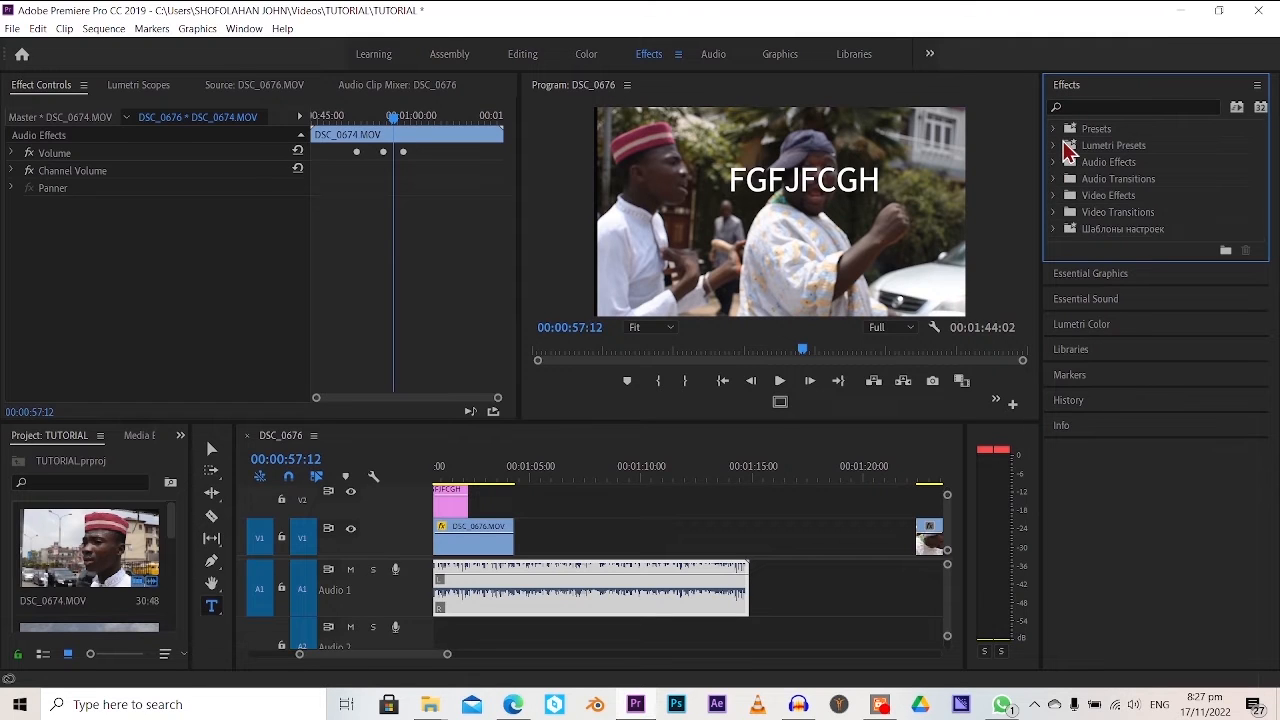
double_click(1068, 148)
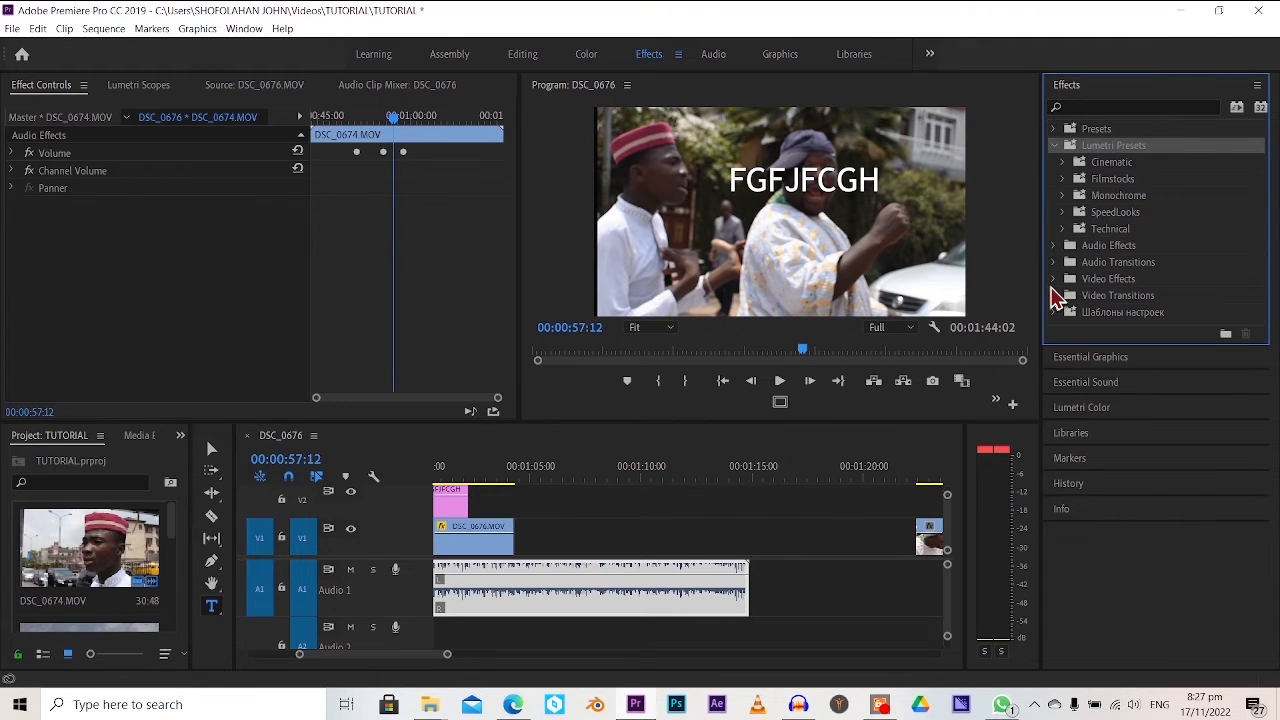
click(1054, 295)
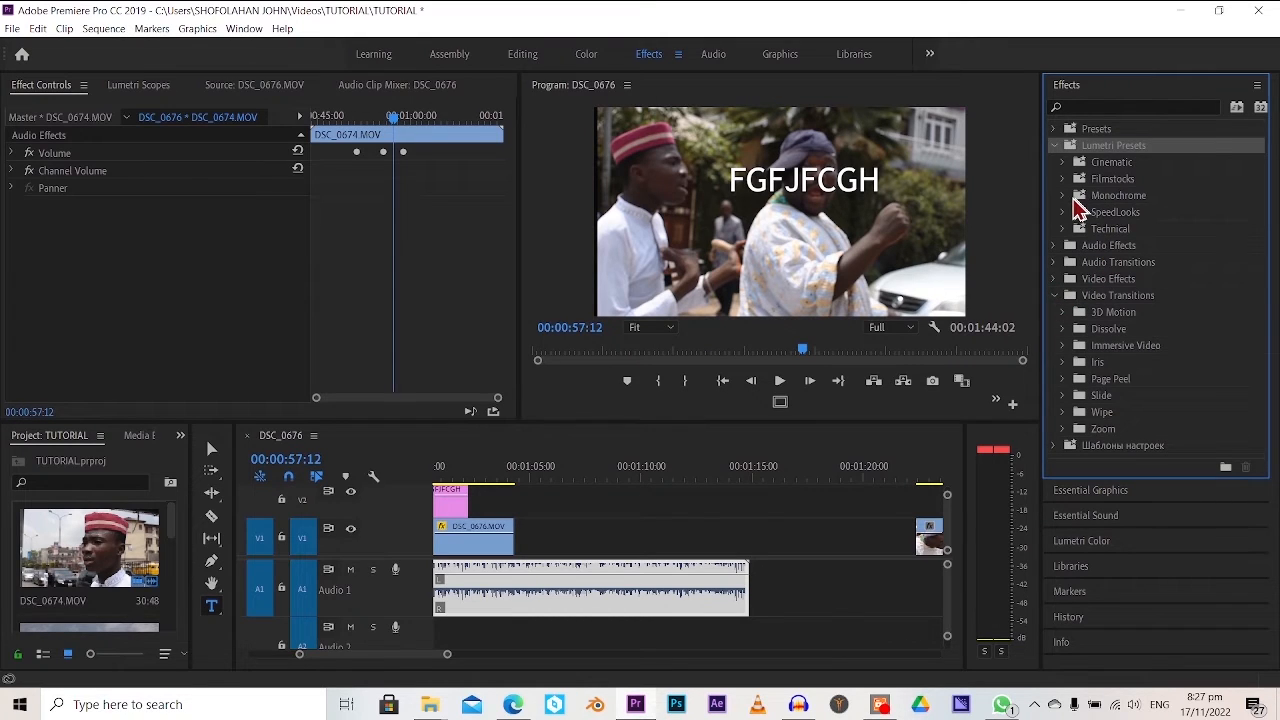
click(1056, 147)
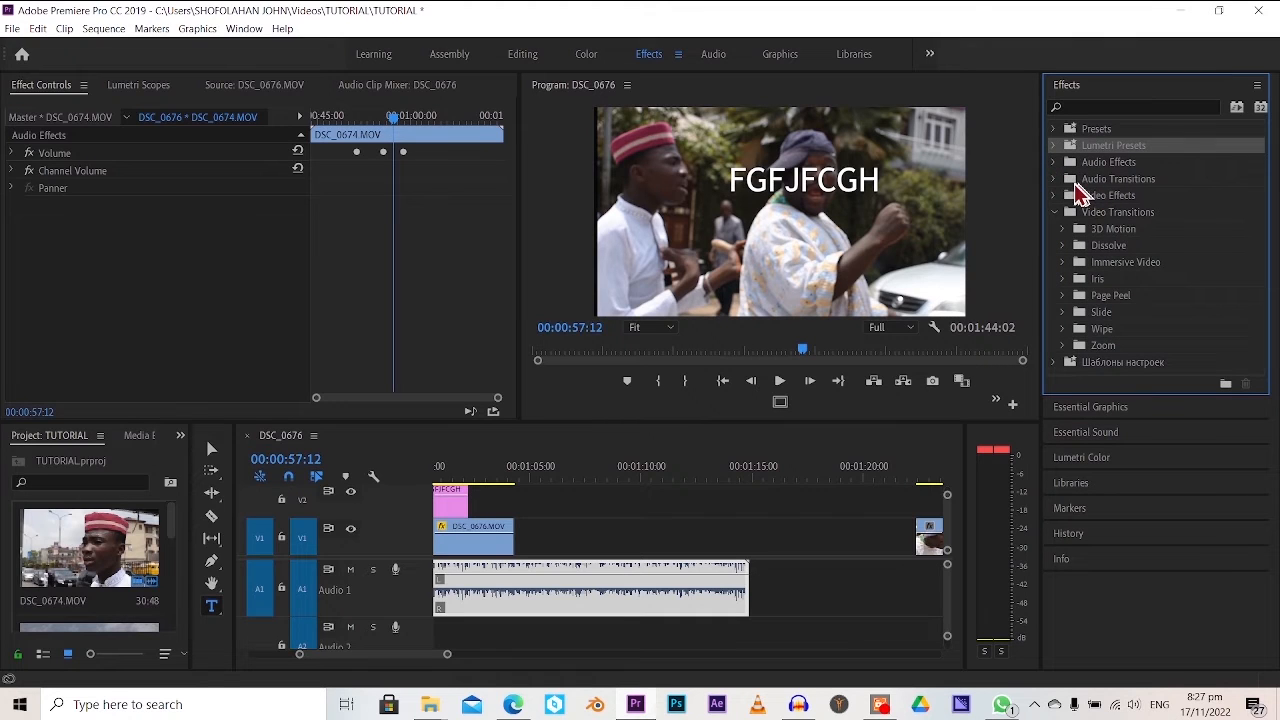
Try to apply the Constant Gain crossfade from Audio Transitions to the clip on V1
click(1054, 179)
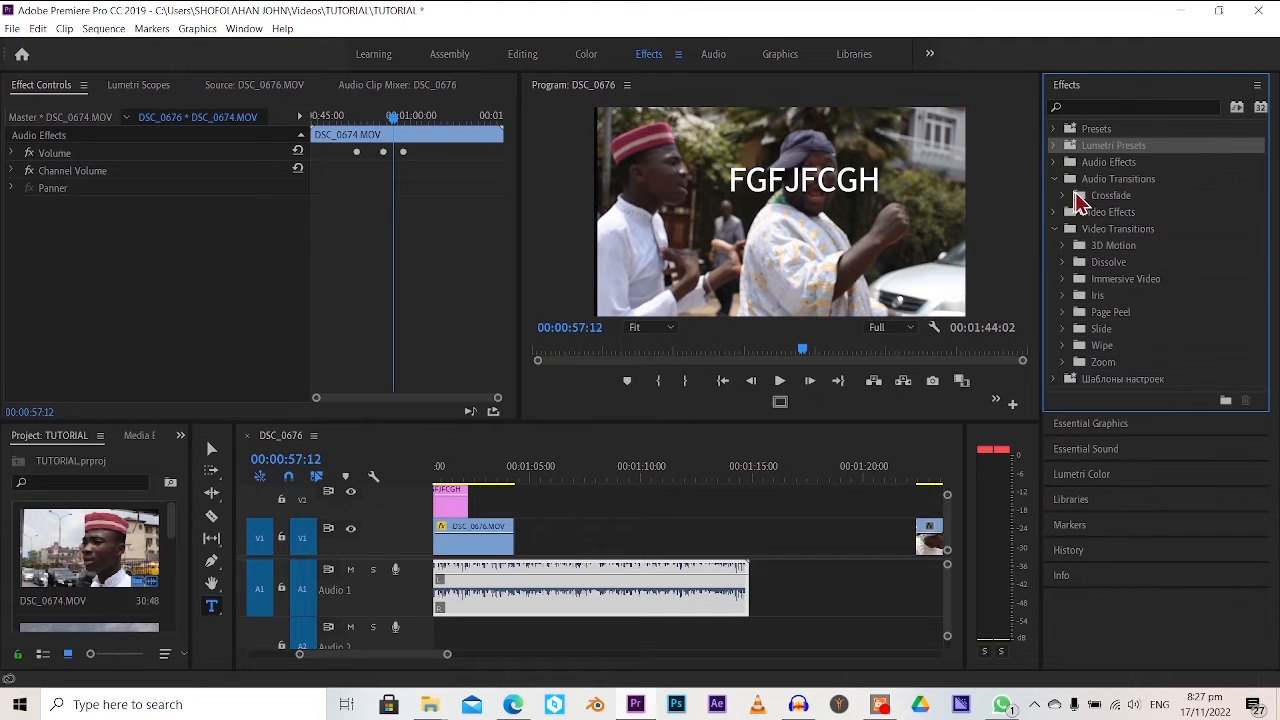
click(1075, 196)
click(1062, 196)
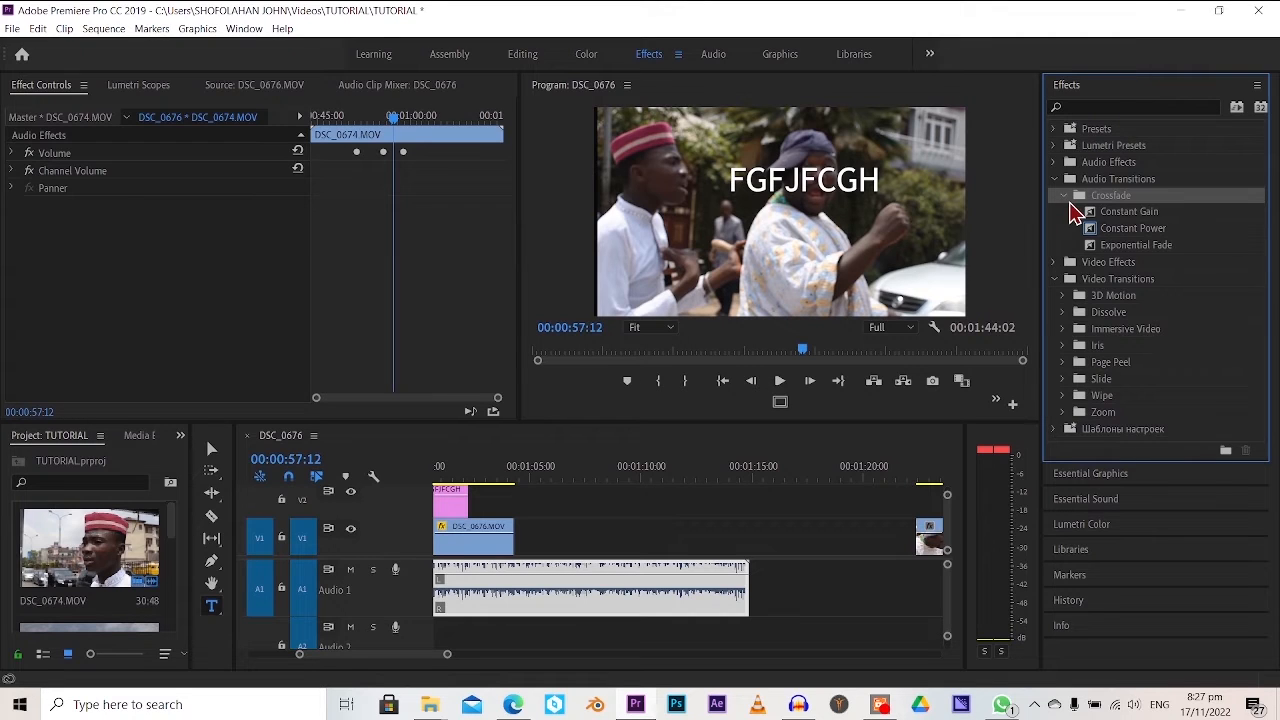
drag(1109, 214, 483, 532)
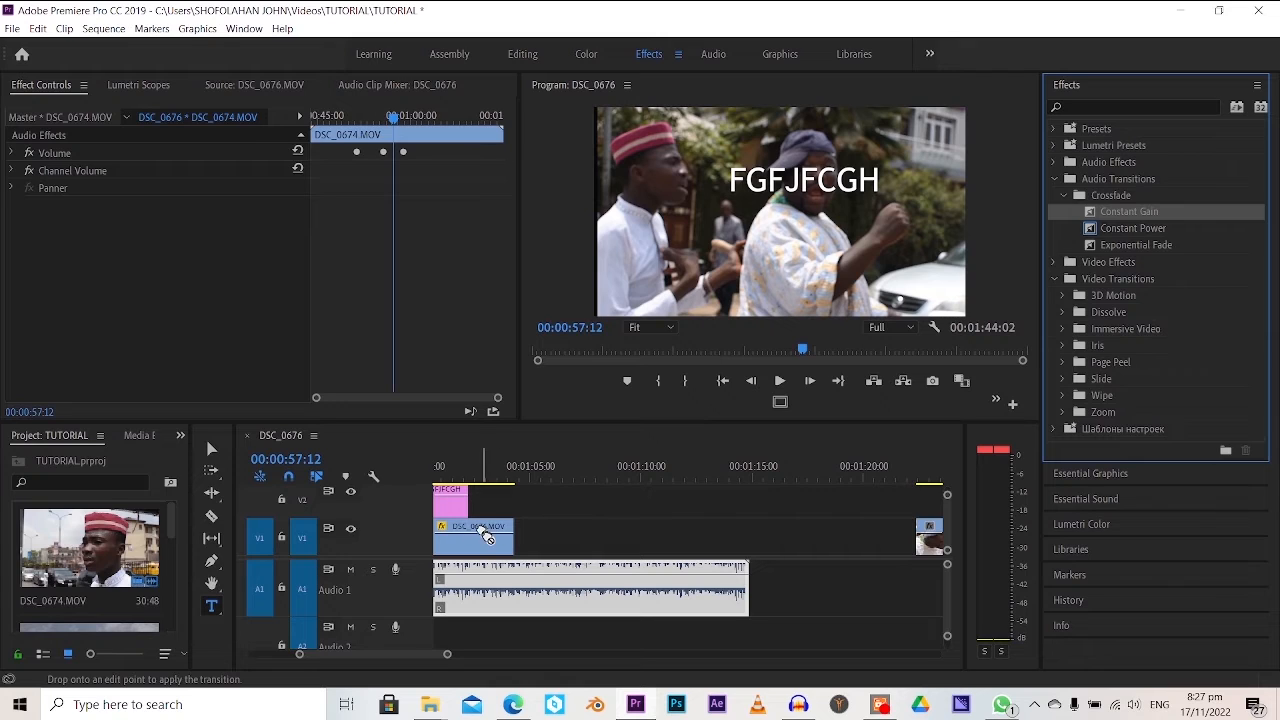
drag(1133, 211, 155, 592)
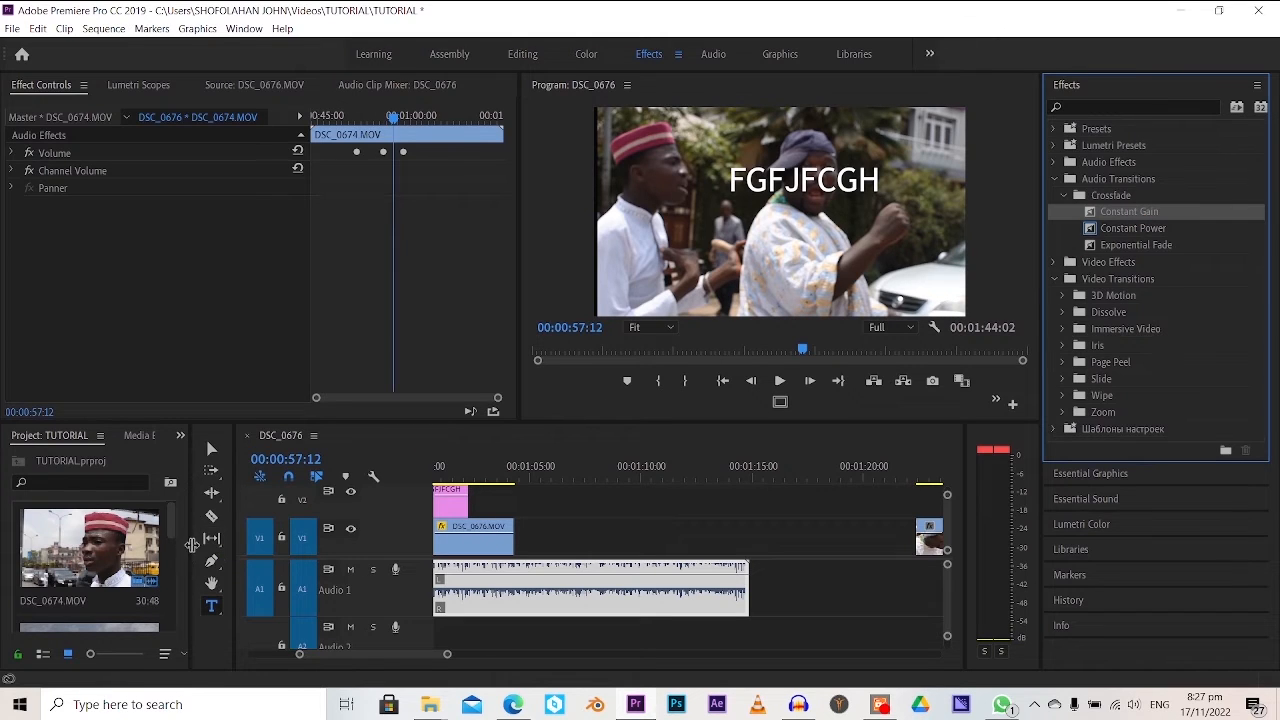
Enlarge the project area and create a 1920 × 1080 adjustment layer at 50.00 fps with square pixels
drag(192, 545, 333, 540)
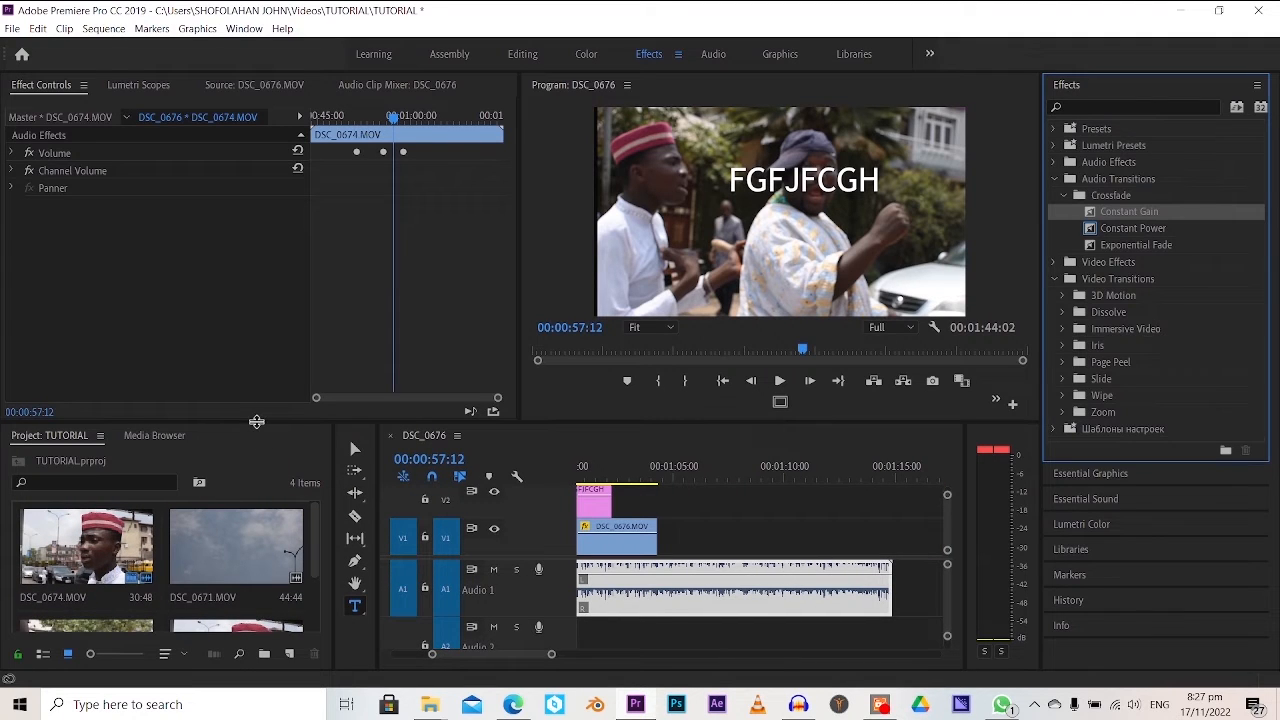
drag(257, 421, 259, 334)
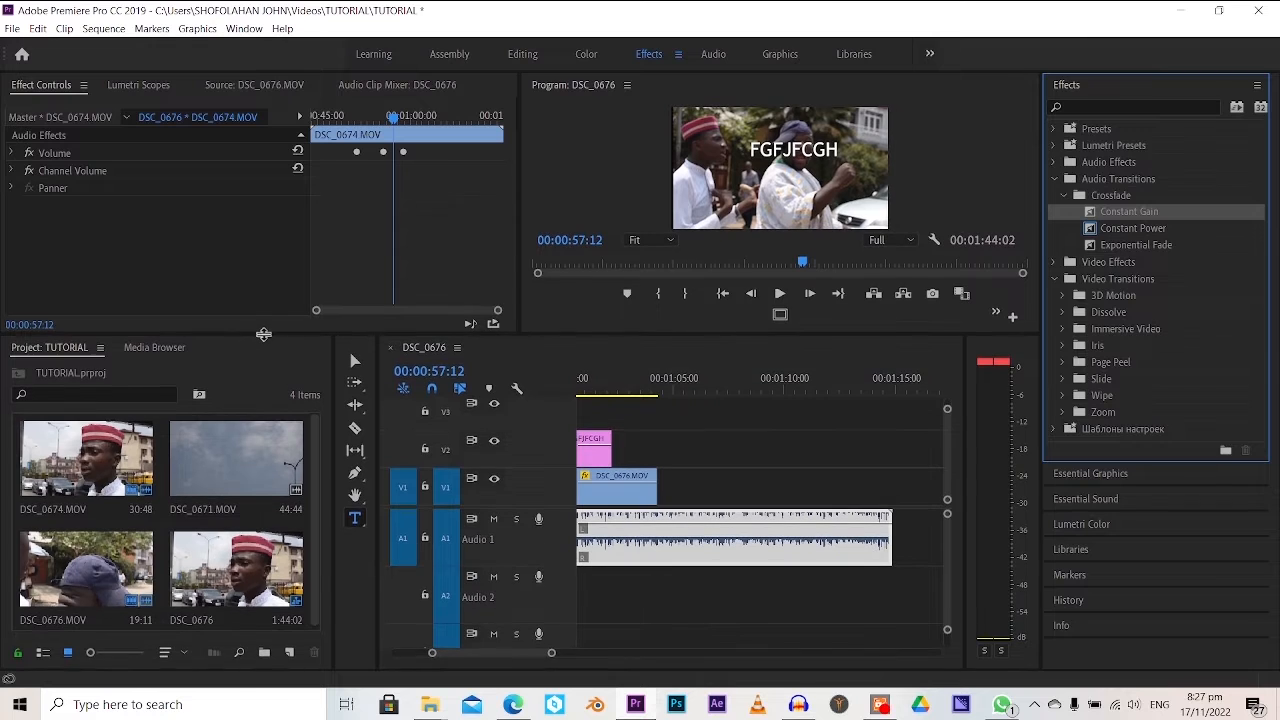
click(290, 653)
click(334, 502)
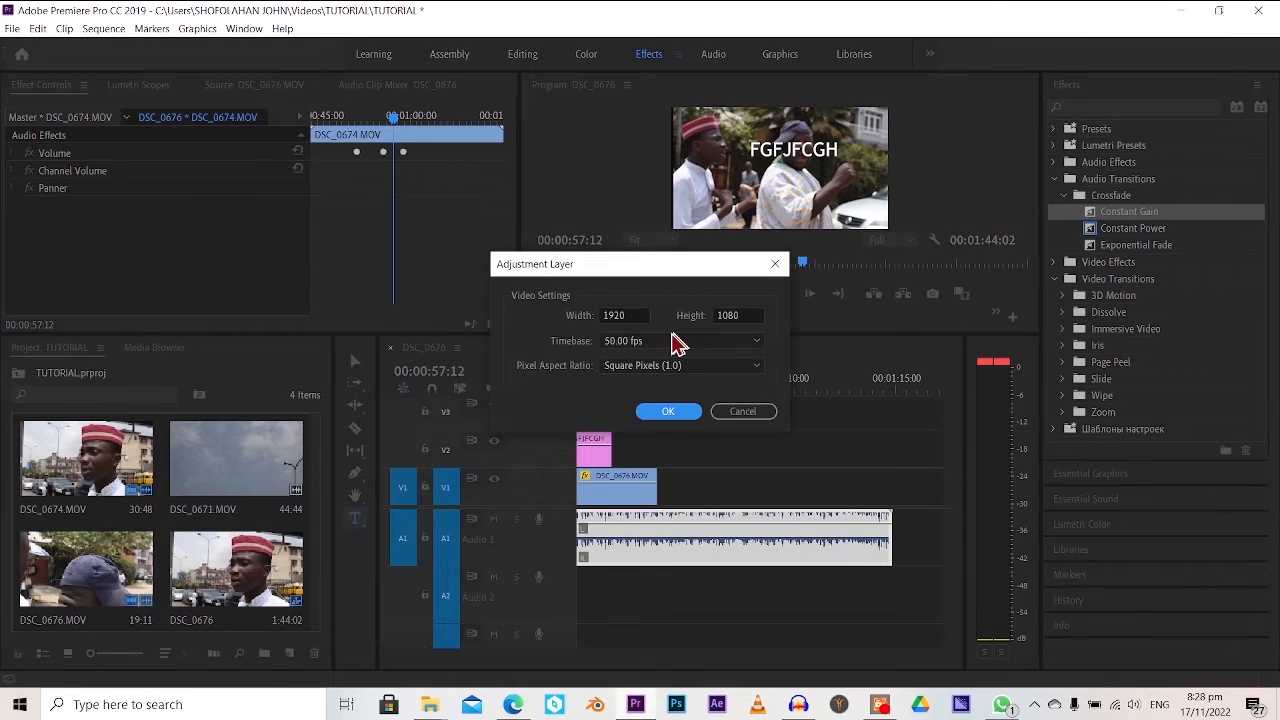
click(668, 414)
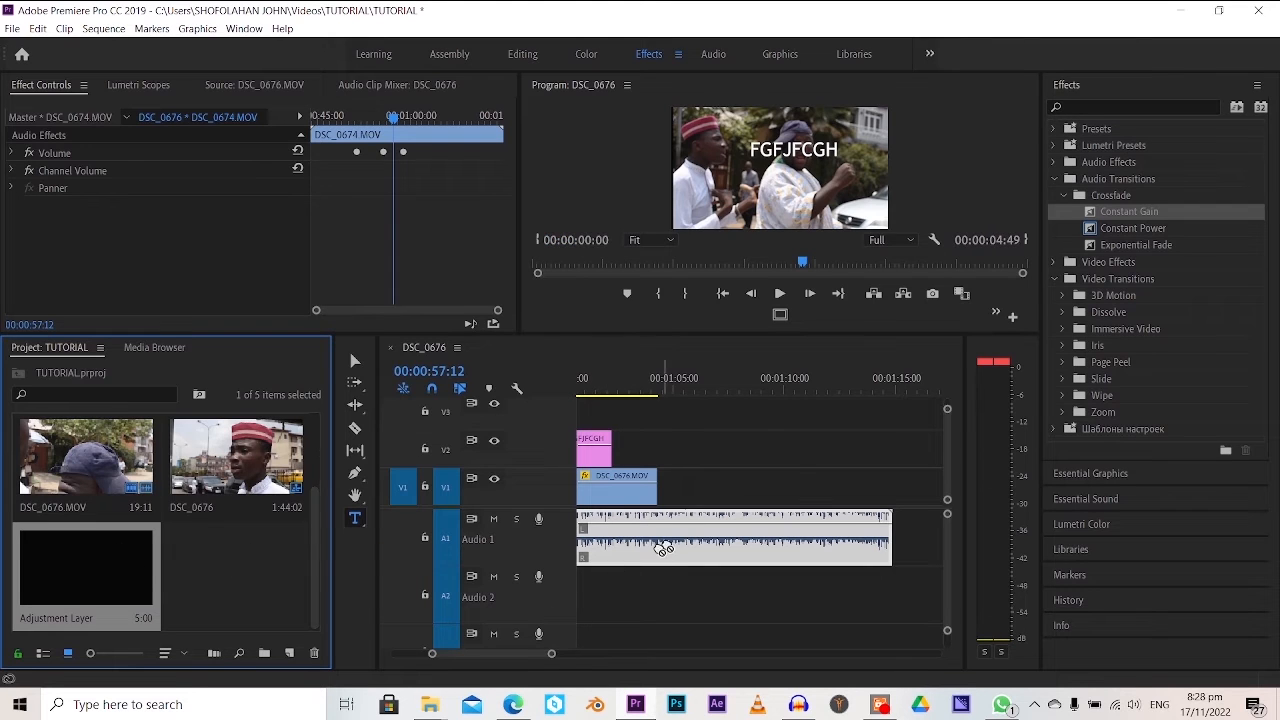
Place the adjustment layer on V2 after the title, trim its duration to 00:00:03:14, and open it in the Source monitor
drag(663, 548, 649, 450)
drag(751, 446, 685, 443)
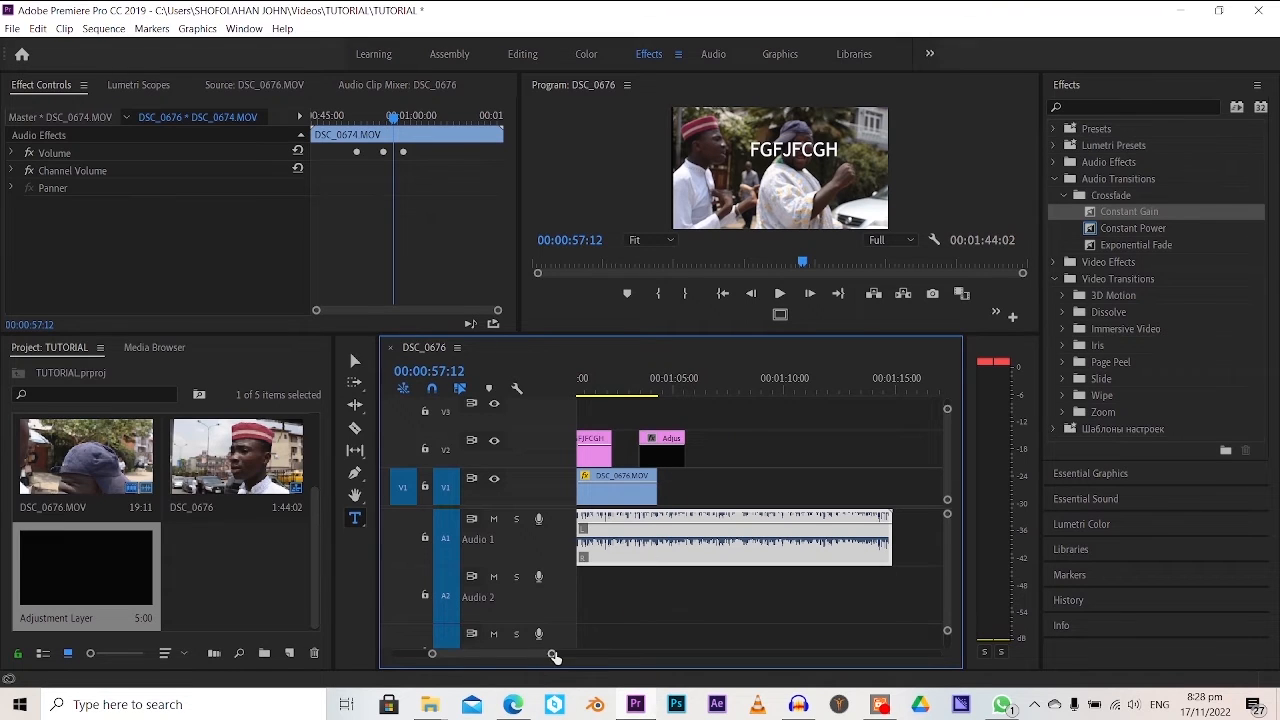
drag(554, 656, 600, 654)
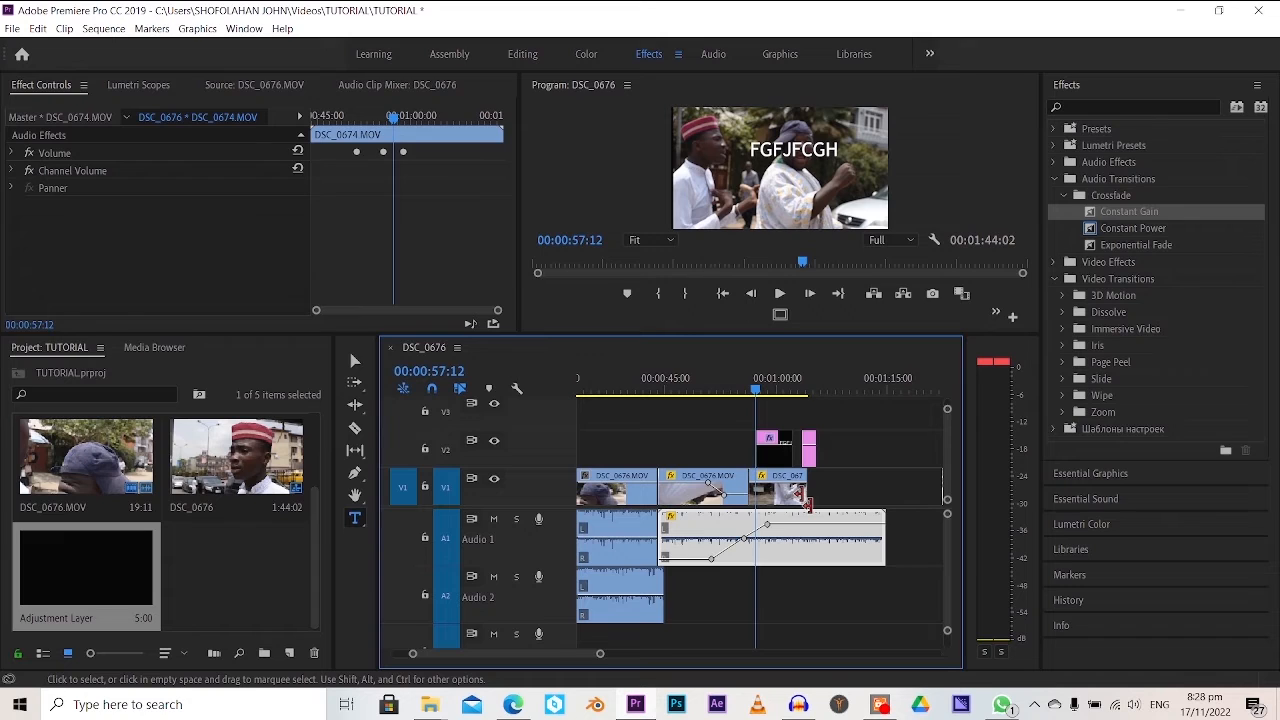
drag(804, 449, 796, 450)
double_click(804, 440)
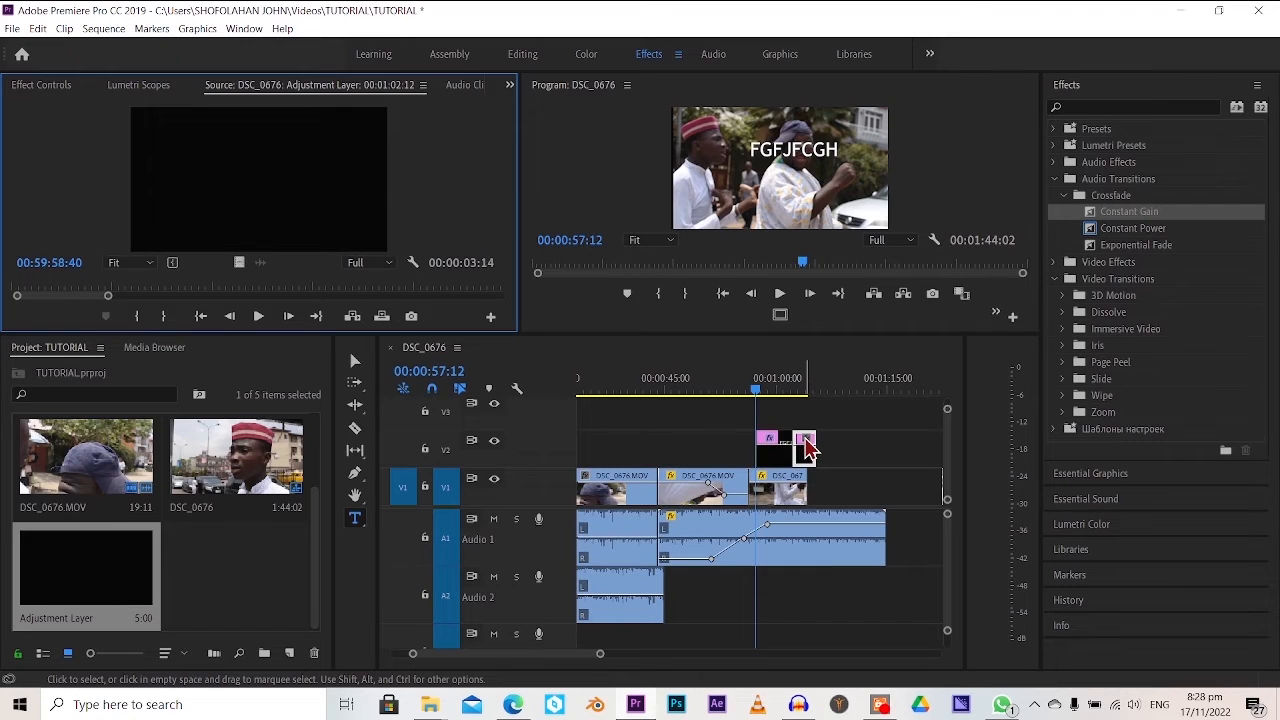
Move the adjustment layer earlier on V2 to 00:00:41:27 and place the playhead at 00:00:41:38
click(787, 448)
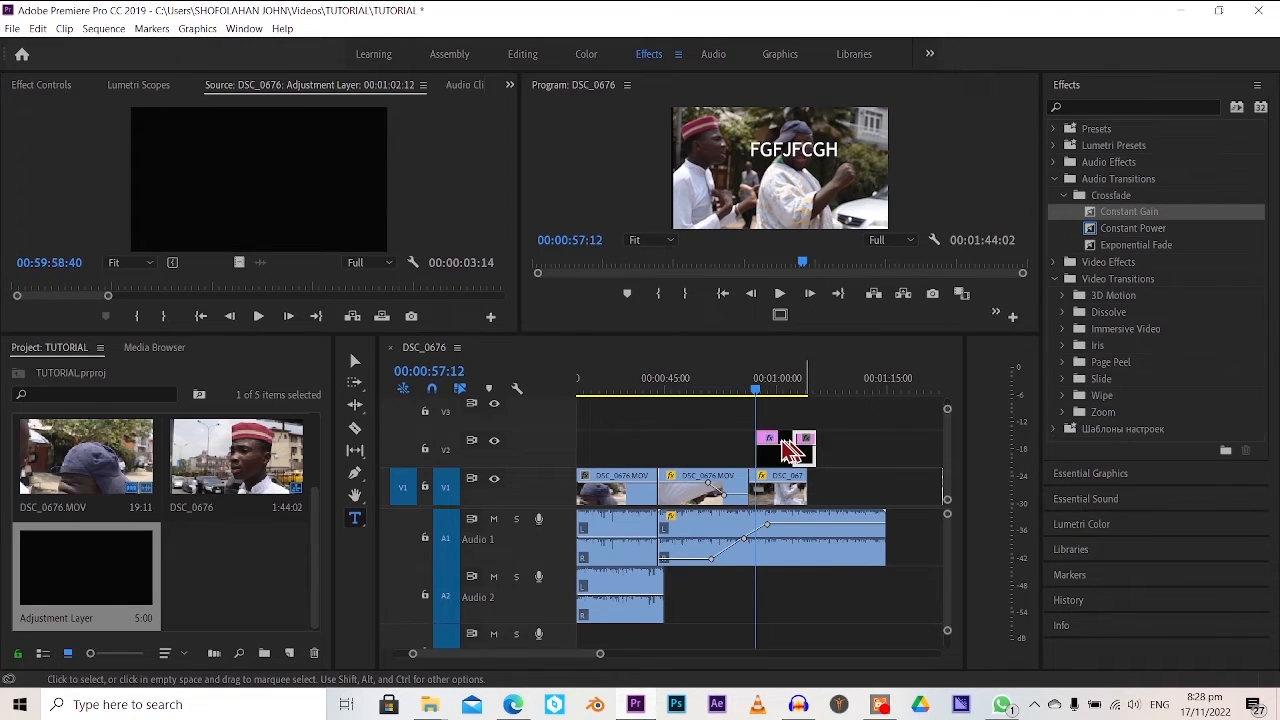
drag(787, 448, 642, 446)
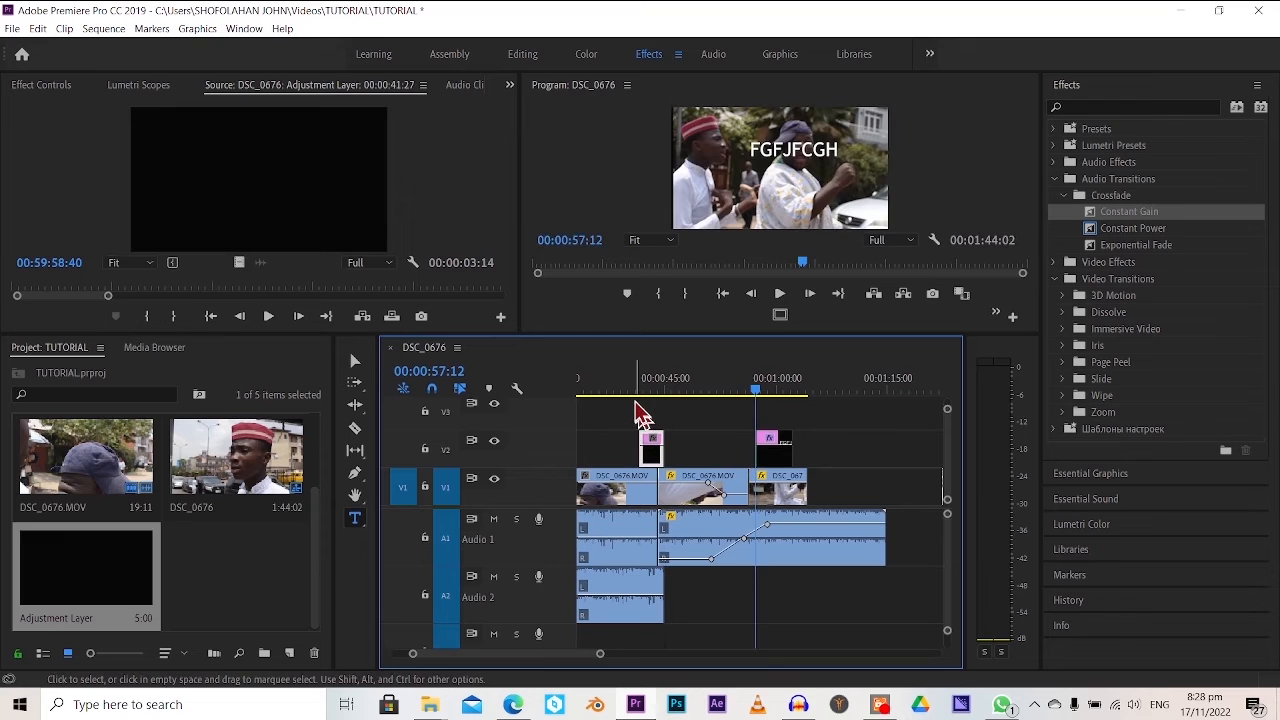
click(645, 391)
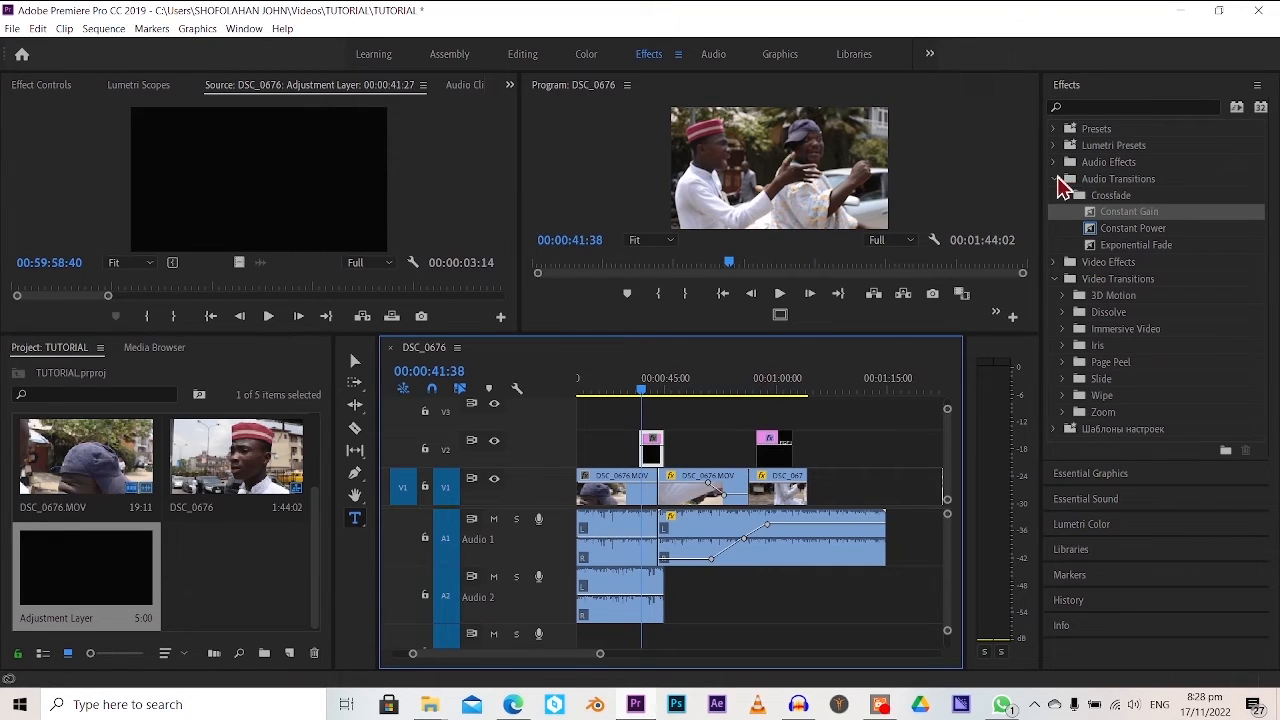
Apply the Camera Blur video effect to the adjustment layer on V2 and play back the blurred section
click(1057, 180)
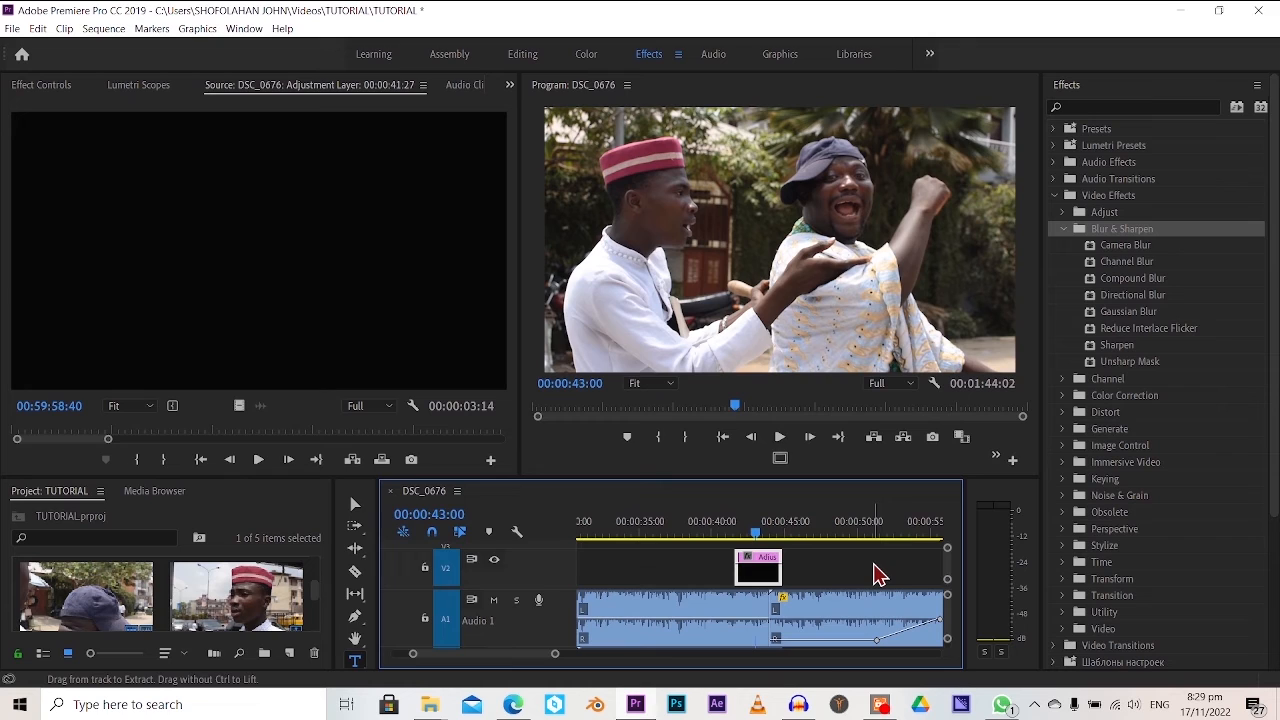
click(876, 573)
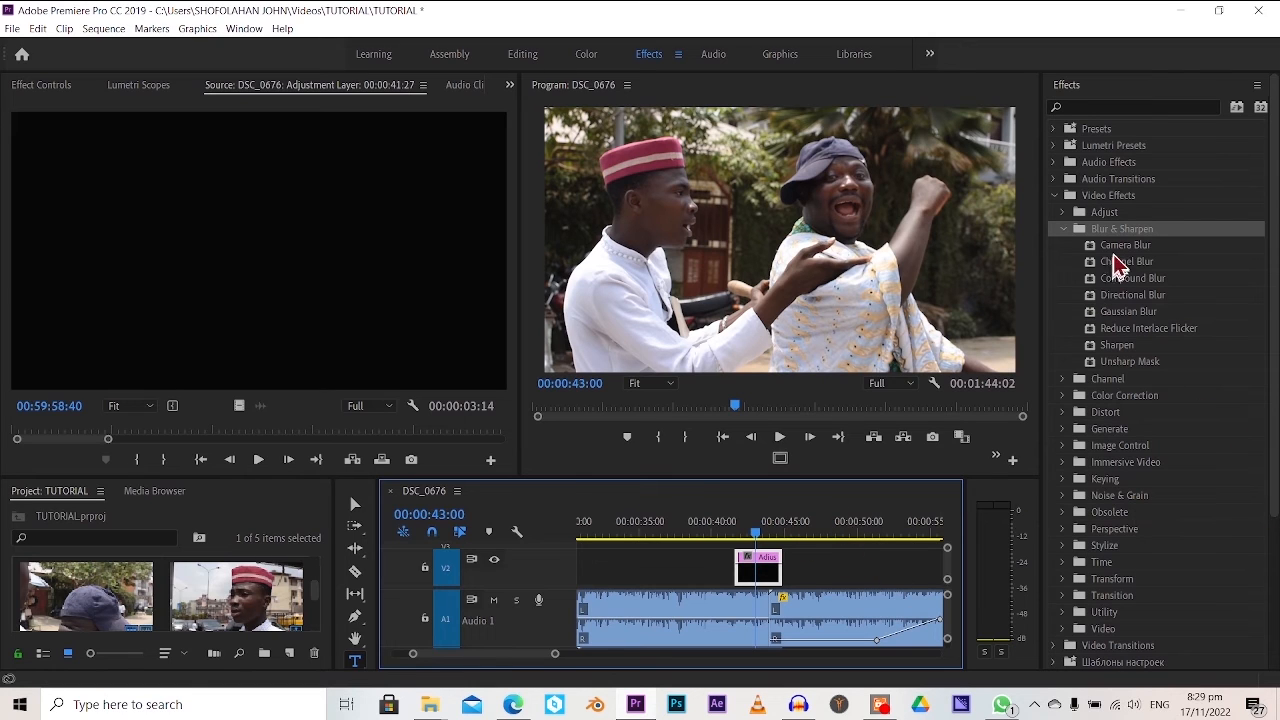
drag(1117, 251, 773, 582)
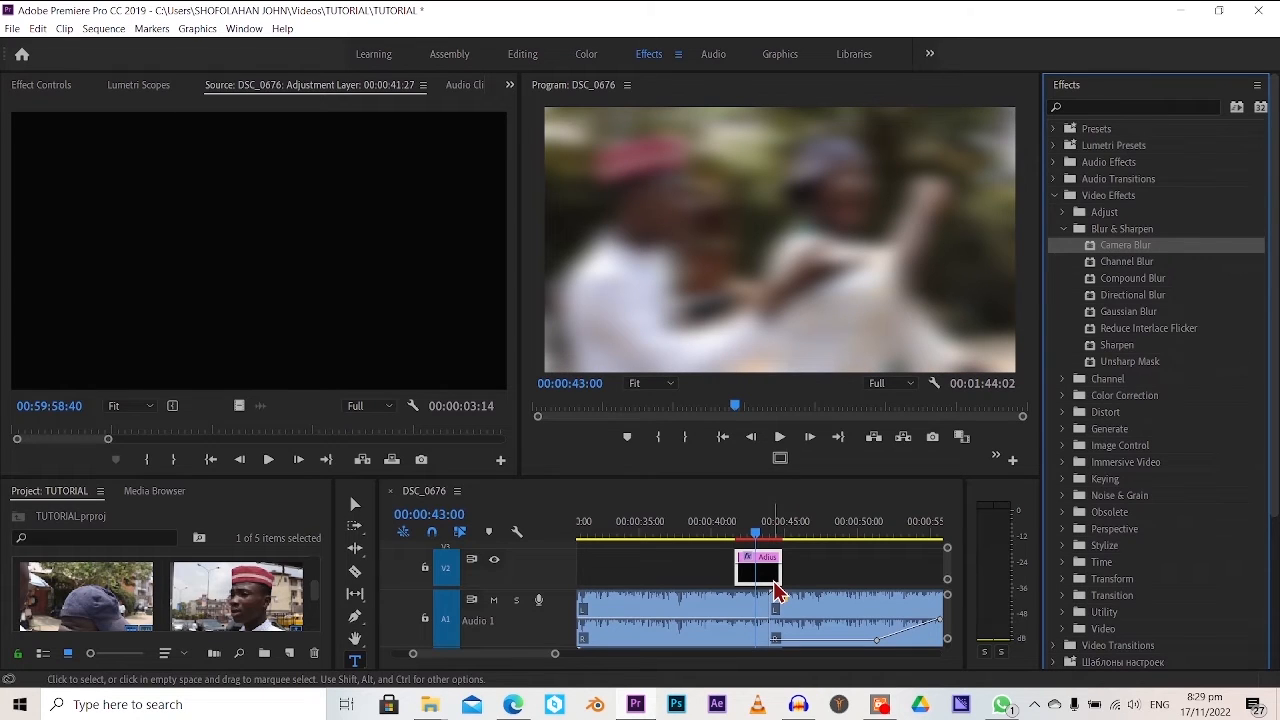
click(762, 550)
key(space)
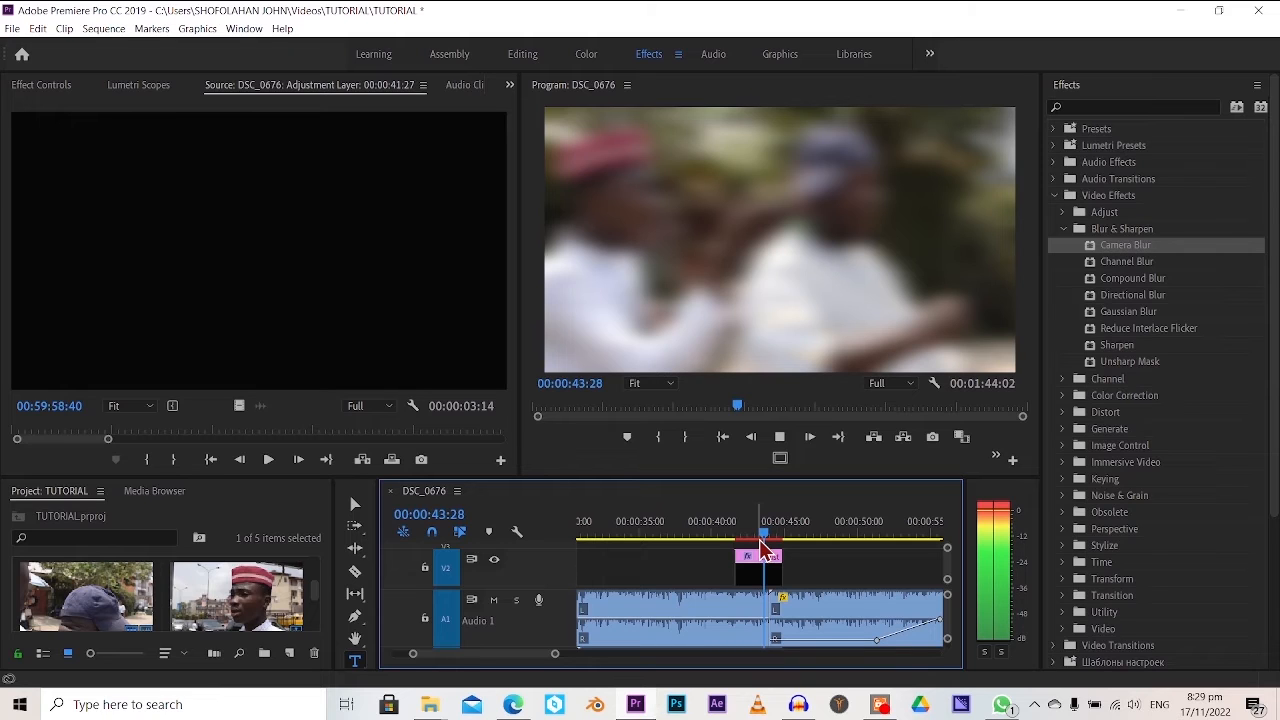
key(space)
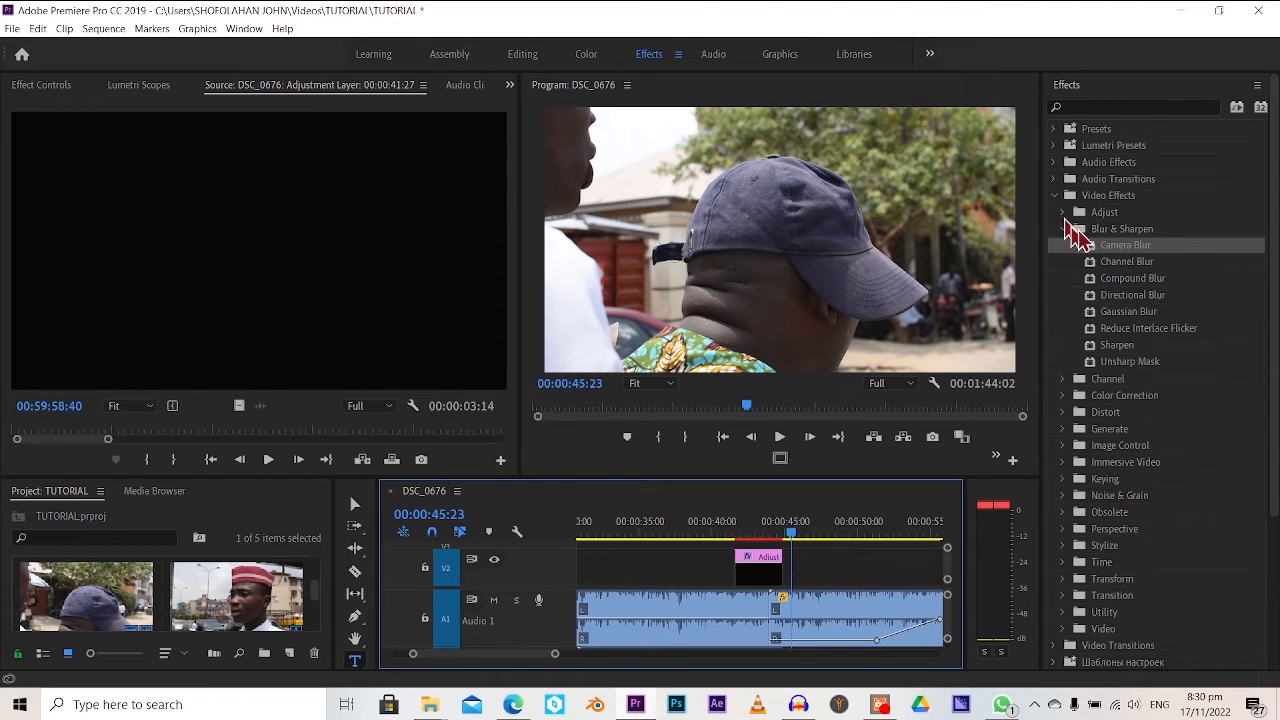
Enlarge the timeline area and apply the Amplify audio effect to the DSC_0676 clip before the cut on Audio 1
drag(1083, 252, 770, 557)
click(1054, 162)
drag(740, 476, 862, 422)
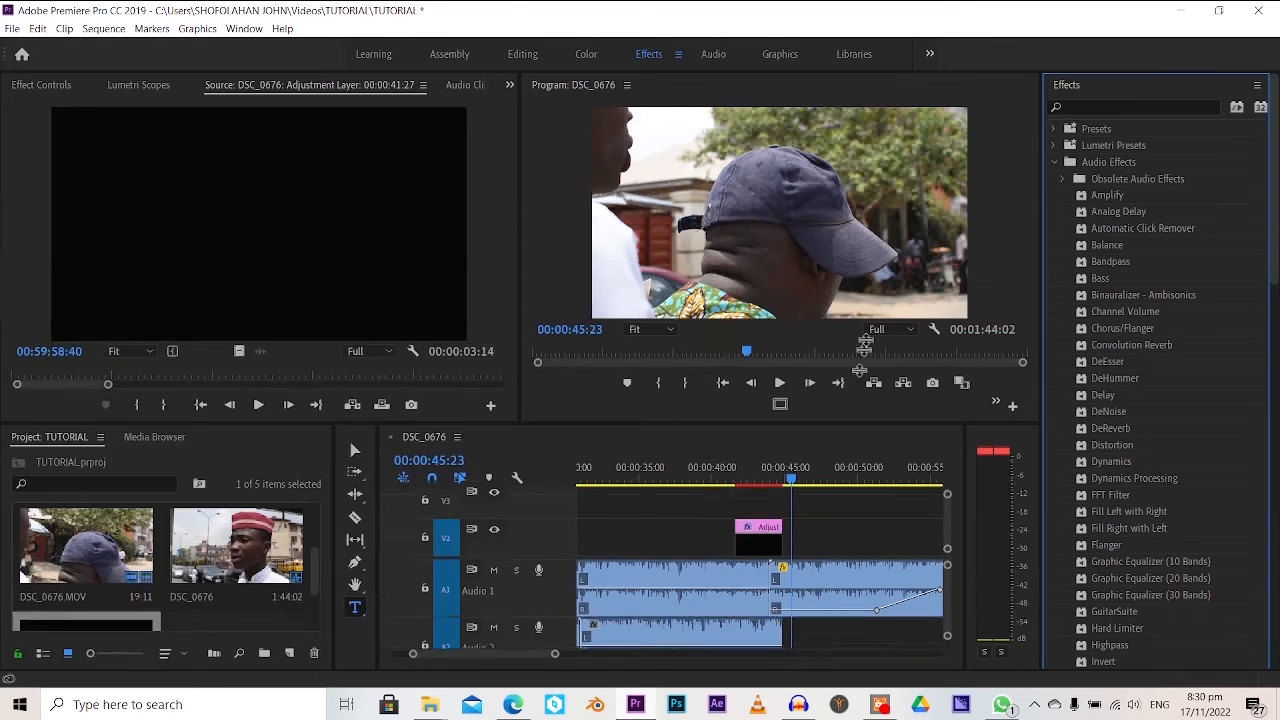
drag(864, 343, 885, 345)
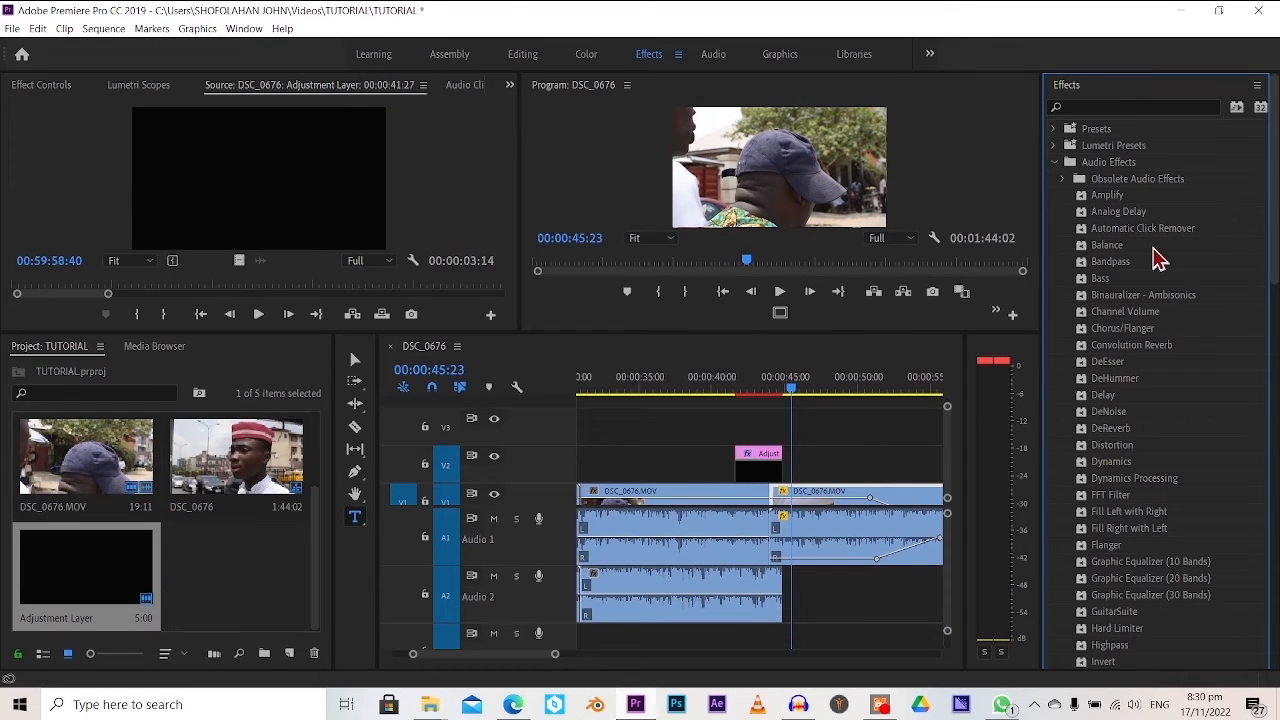
drag(1108, 196, 639, 561)
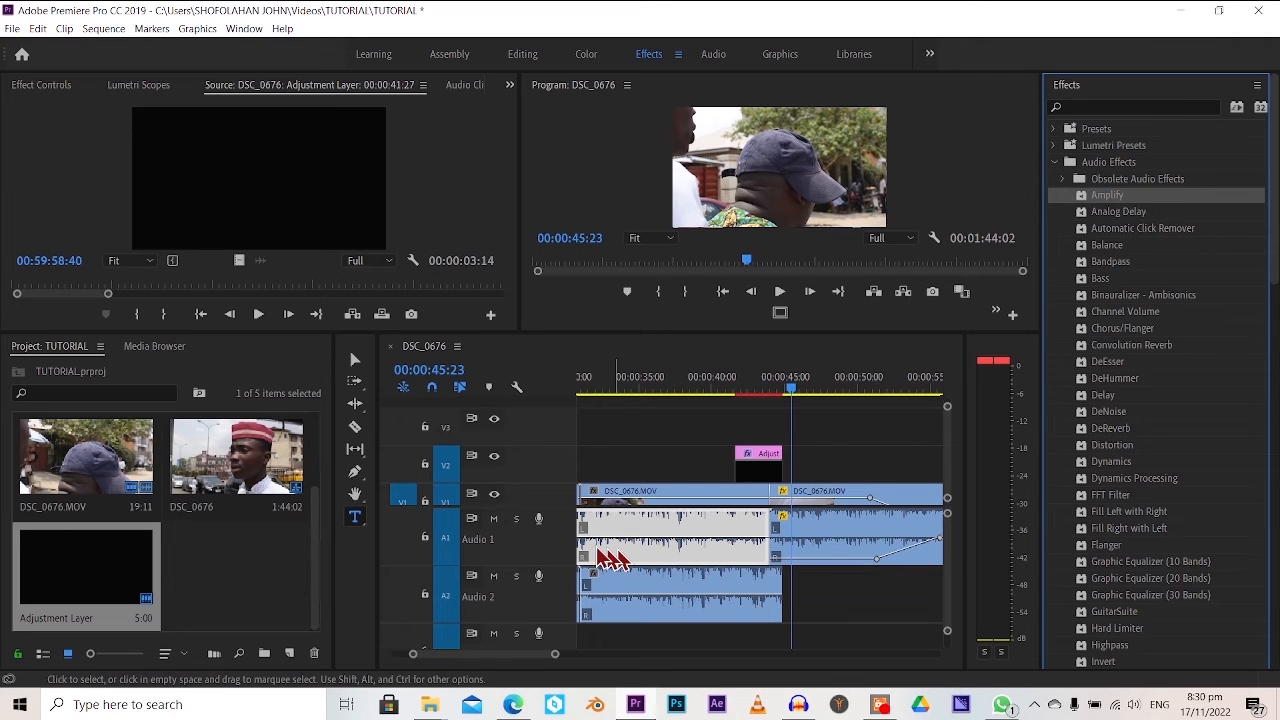
click(616, 525)
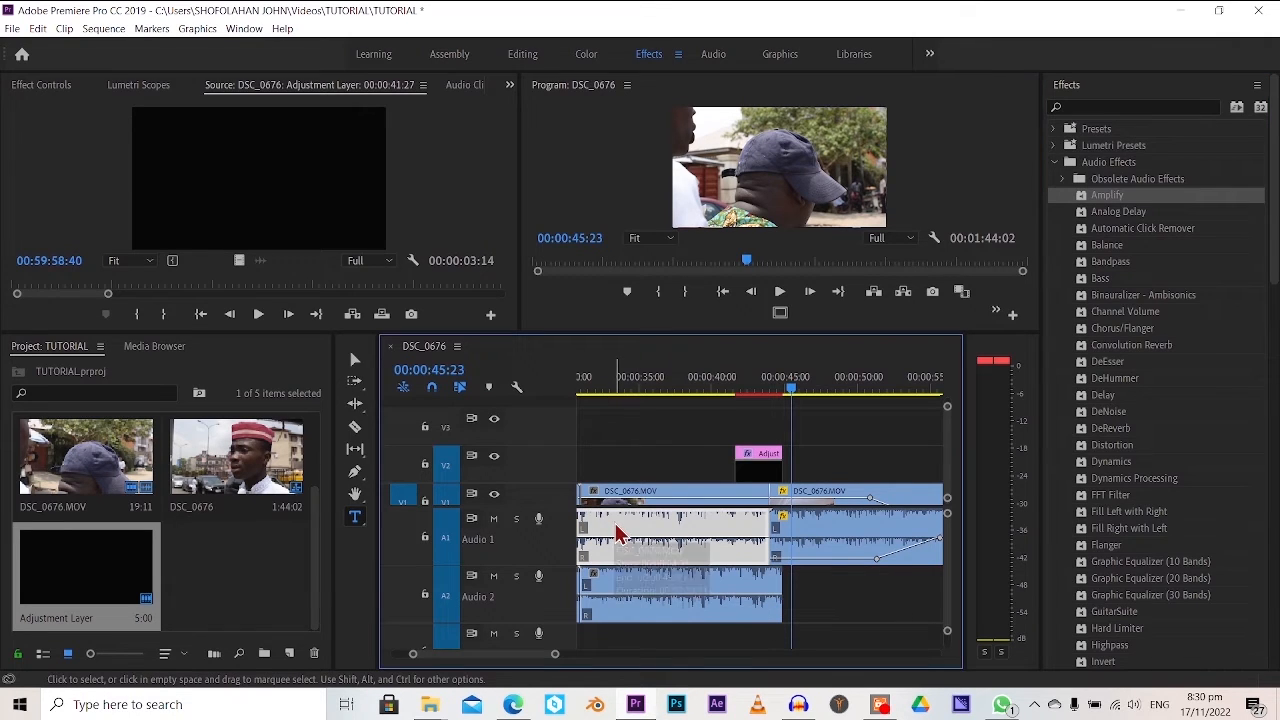
Check the Amplify settings in Effect Controls, and set the V2 adjustment layer's Camera Blur percentage to 31
click(45, 86)
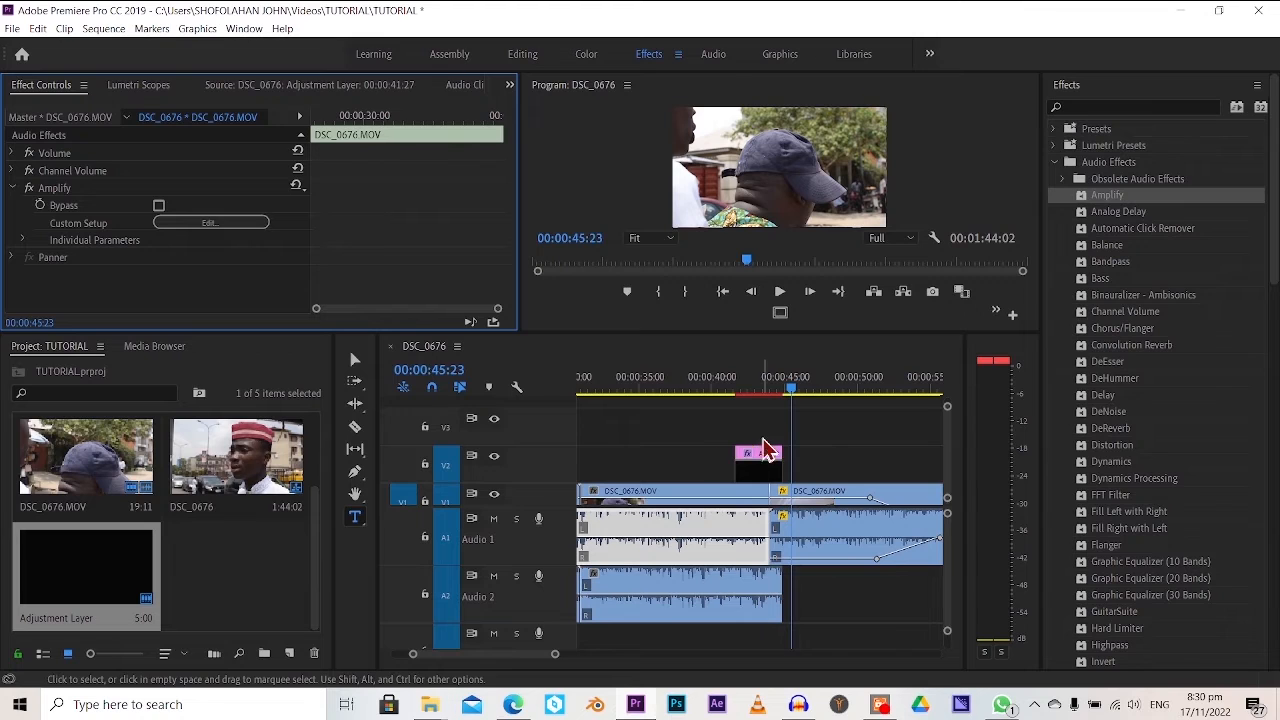
click(762, 462)
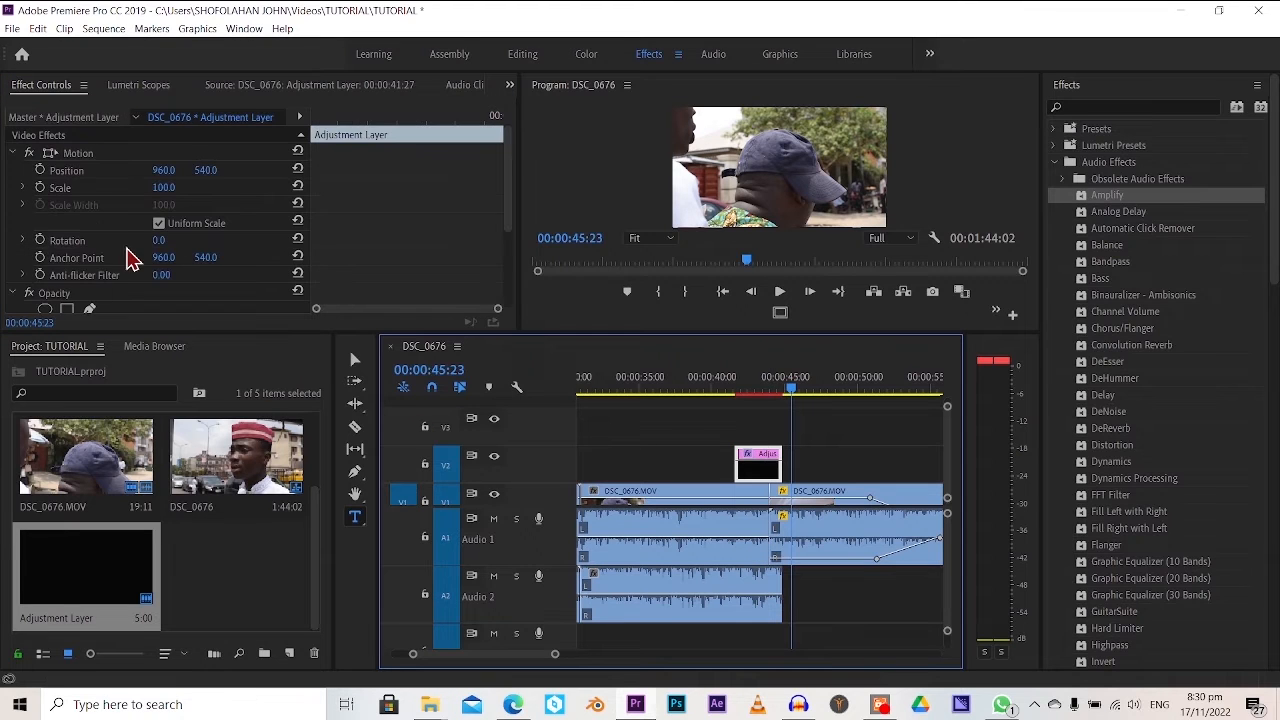
scroll(130, 272, down, 5)
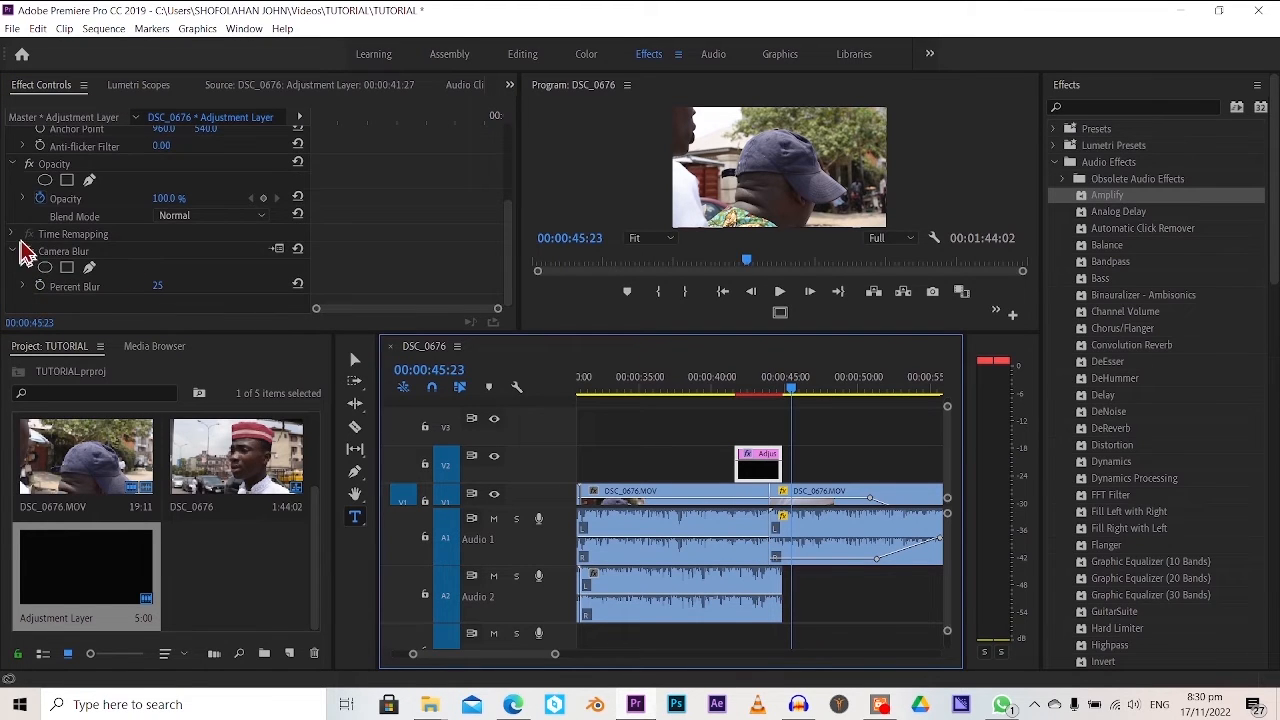
click(50, 254)
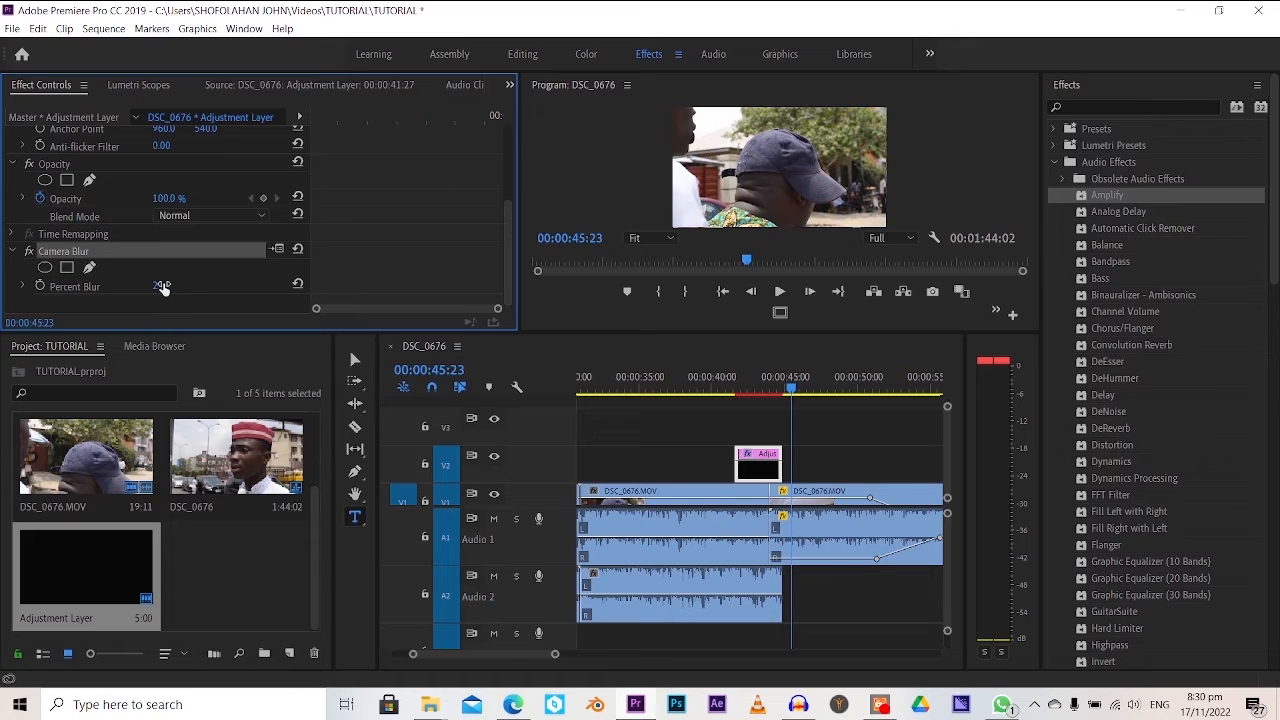
mouse_move(162, 287)
mouse_down()
mouse_move(256, 293)
mouse_move(176, 308)
mouse_up()
drag(153, 310, 179, 310)
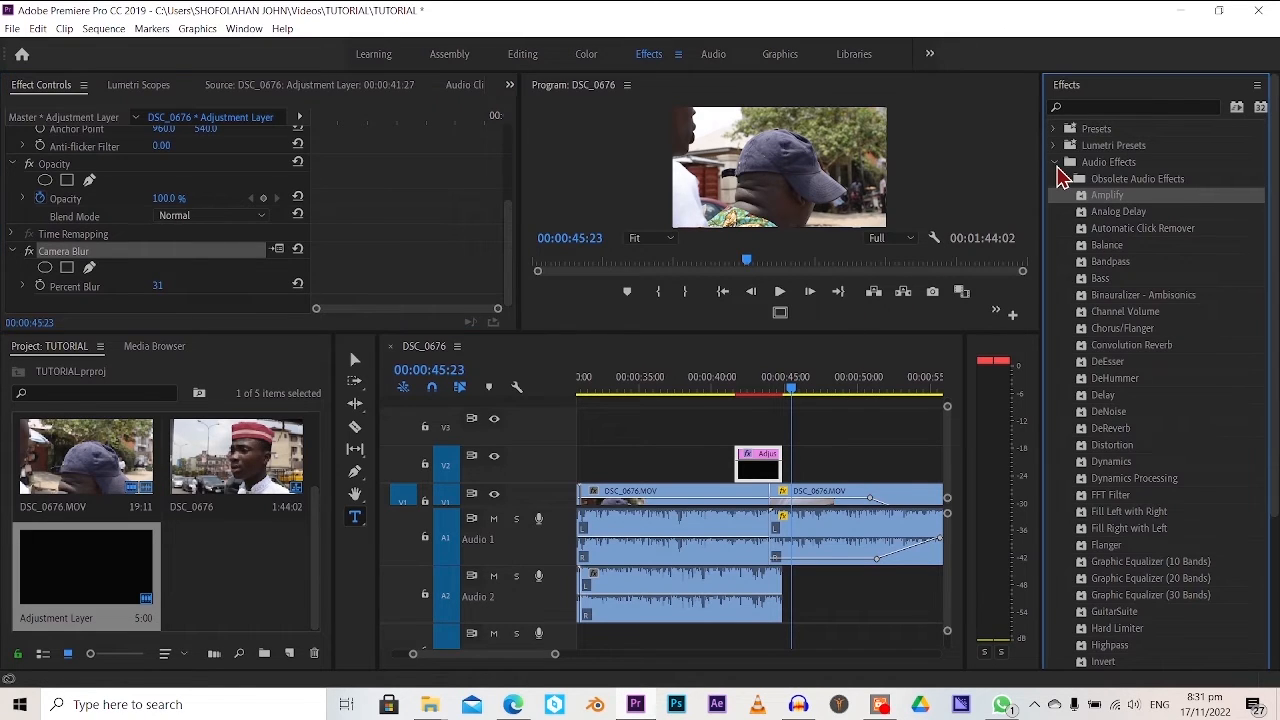
Expand the Video Transitions category in the effects library and delete the adjustment layer from V2
click(1056, 163)
click(1057, 196)
click(1057, 196)
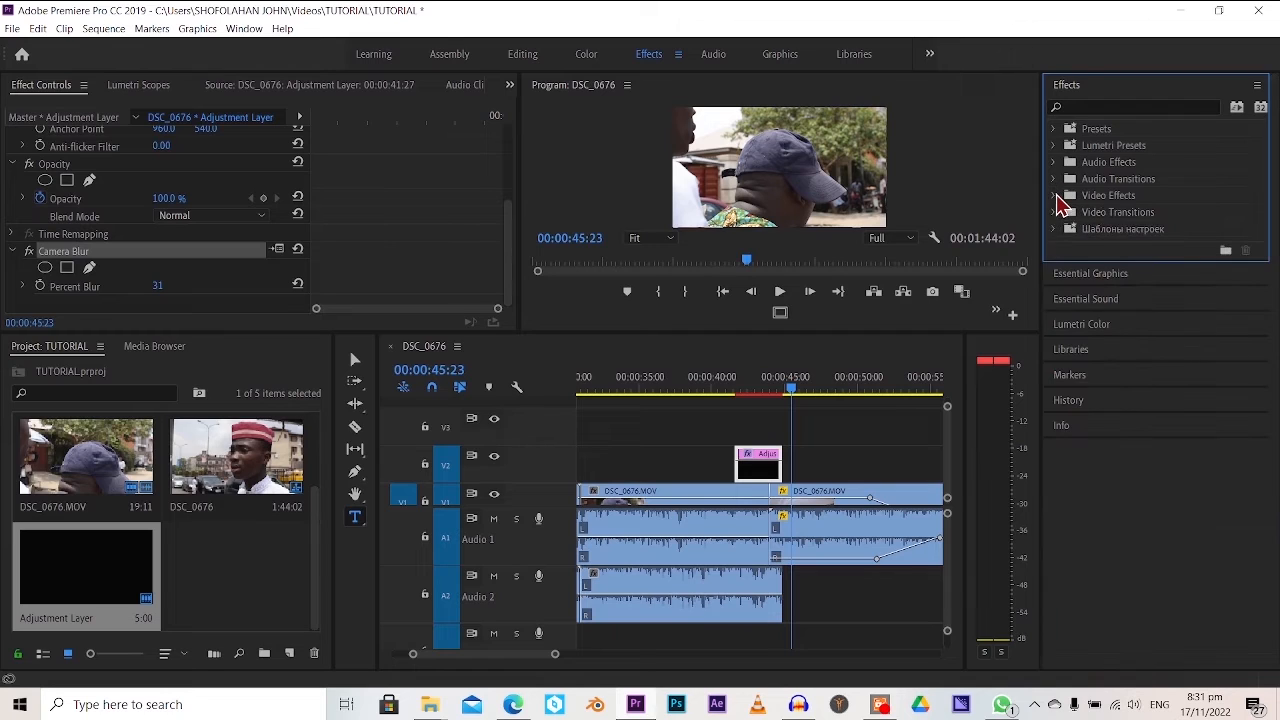
click(1058, 212)
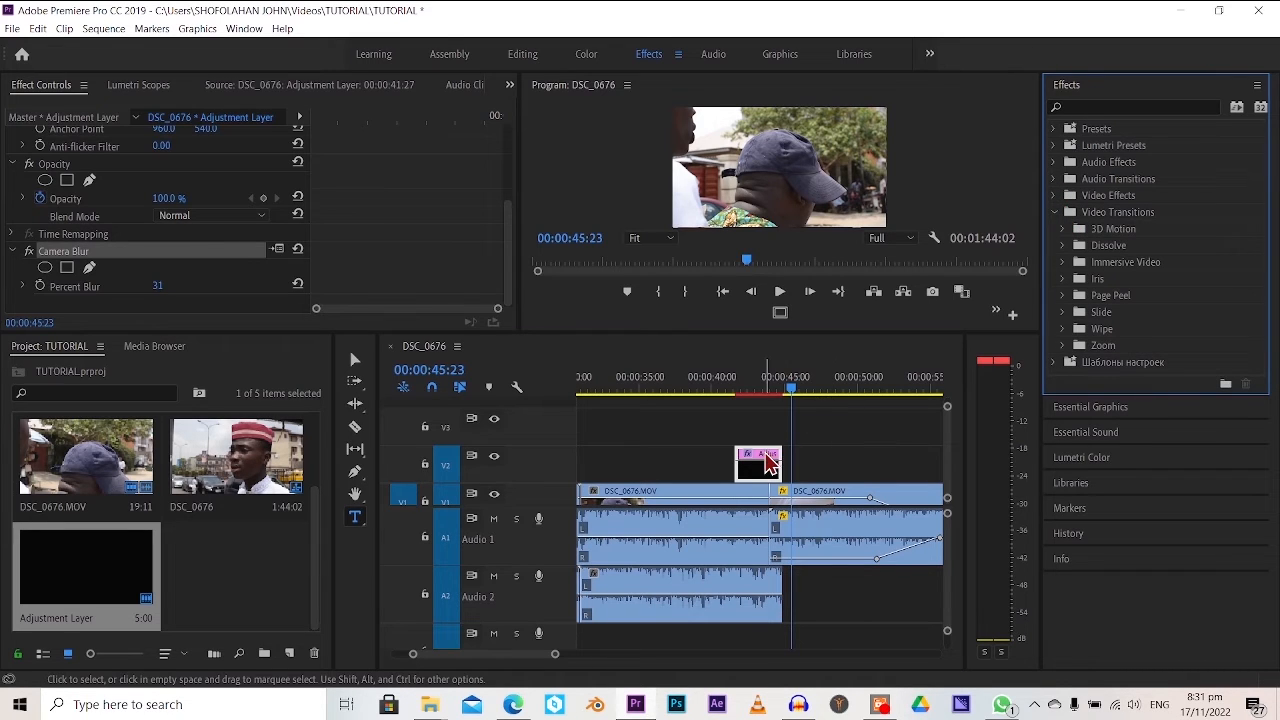
click(768, 460)
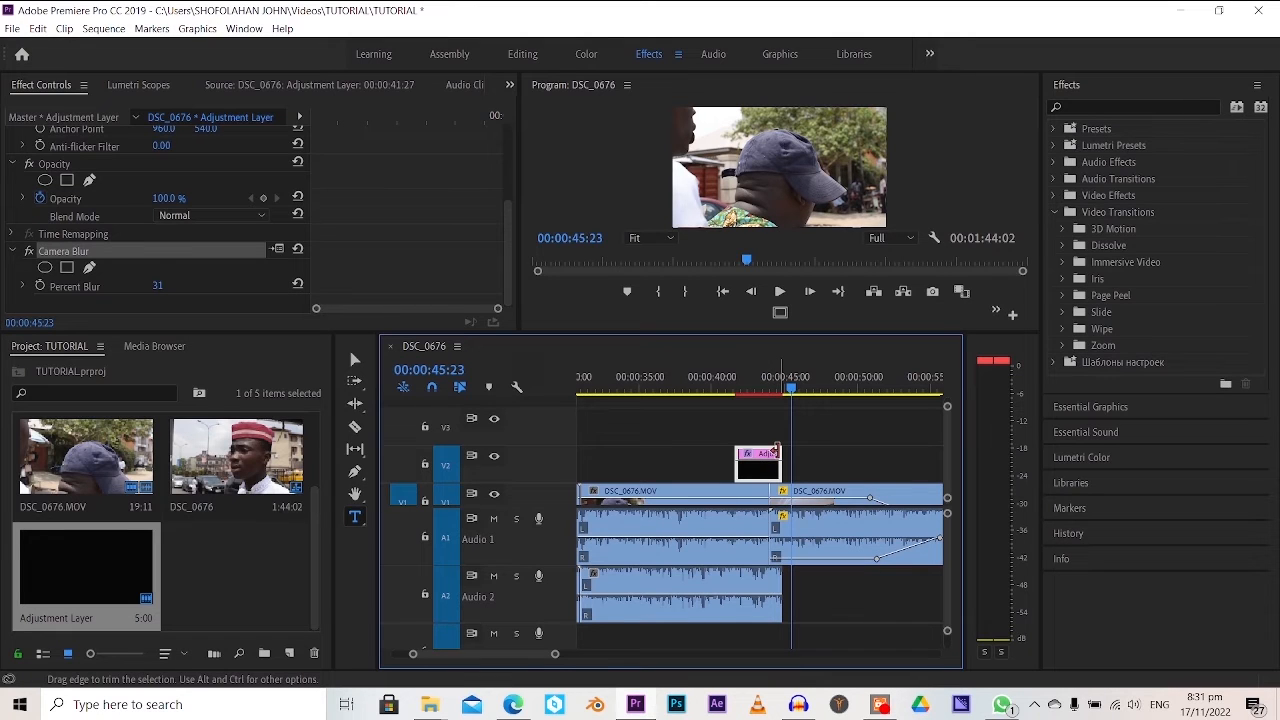
key(Delete)
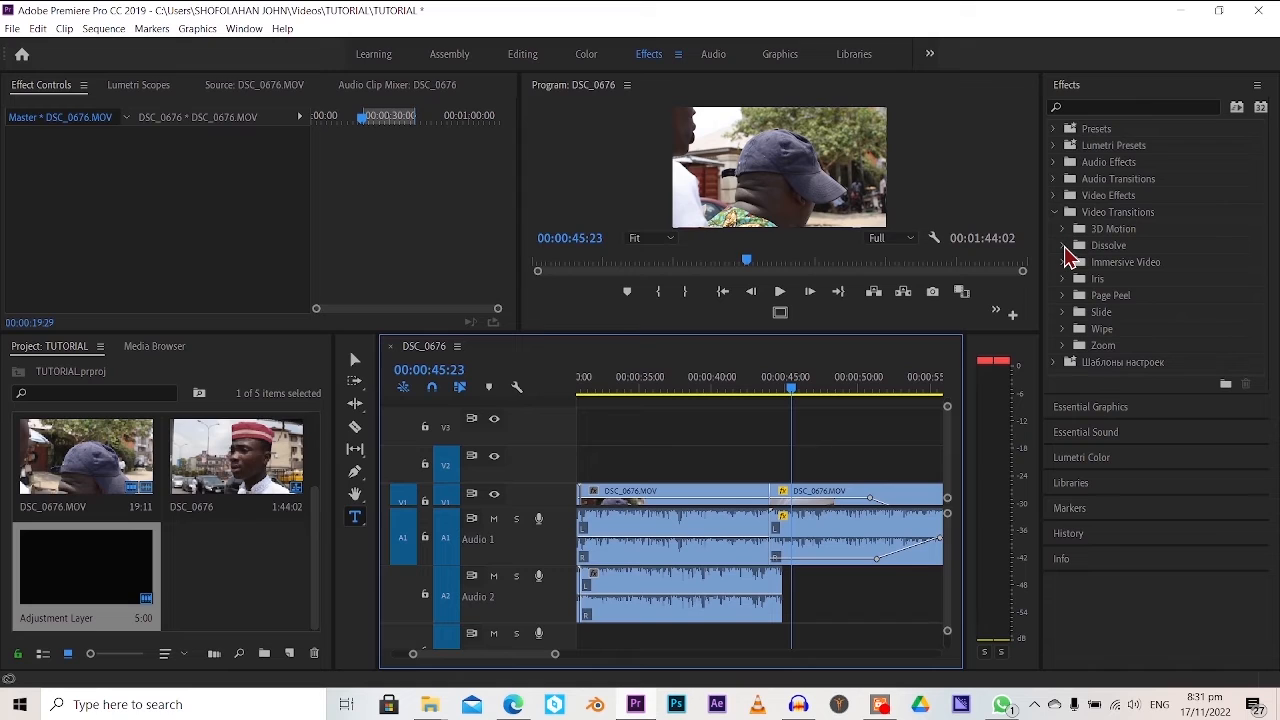
Apply the Additive Dissolve transition to the V1 cut near 00:00:44, play it back, and enlarge the timeline scale around it
click(1064, 248)
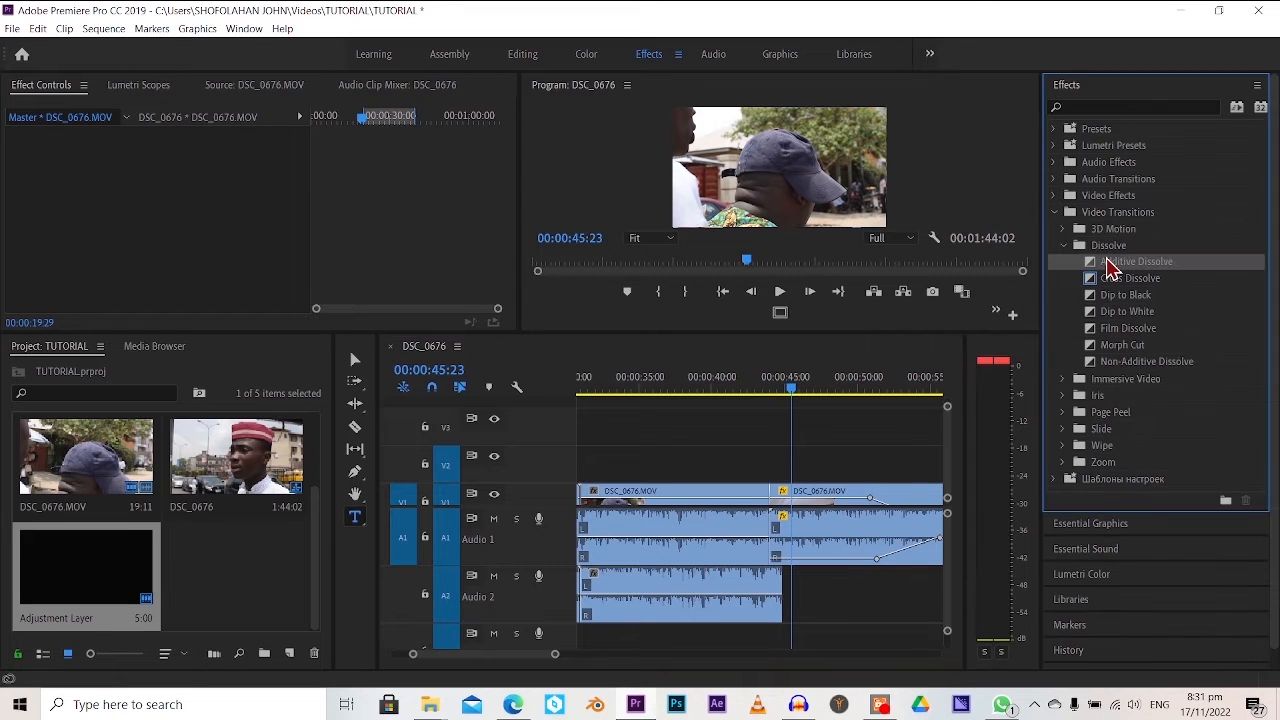
drag(1110, 268, 778, 501)
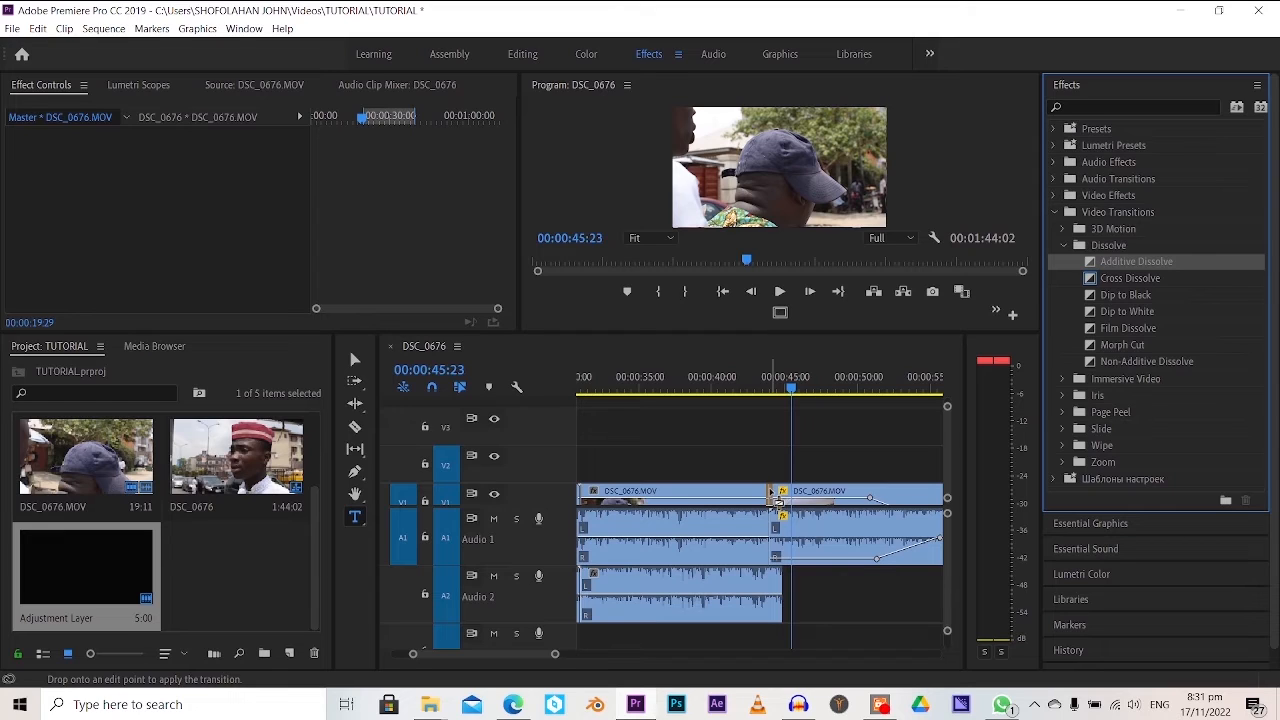
drag(778, 500, 772, 509)
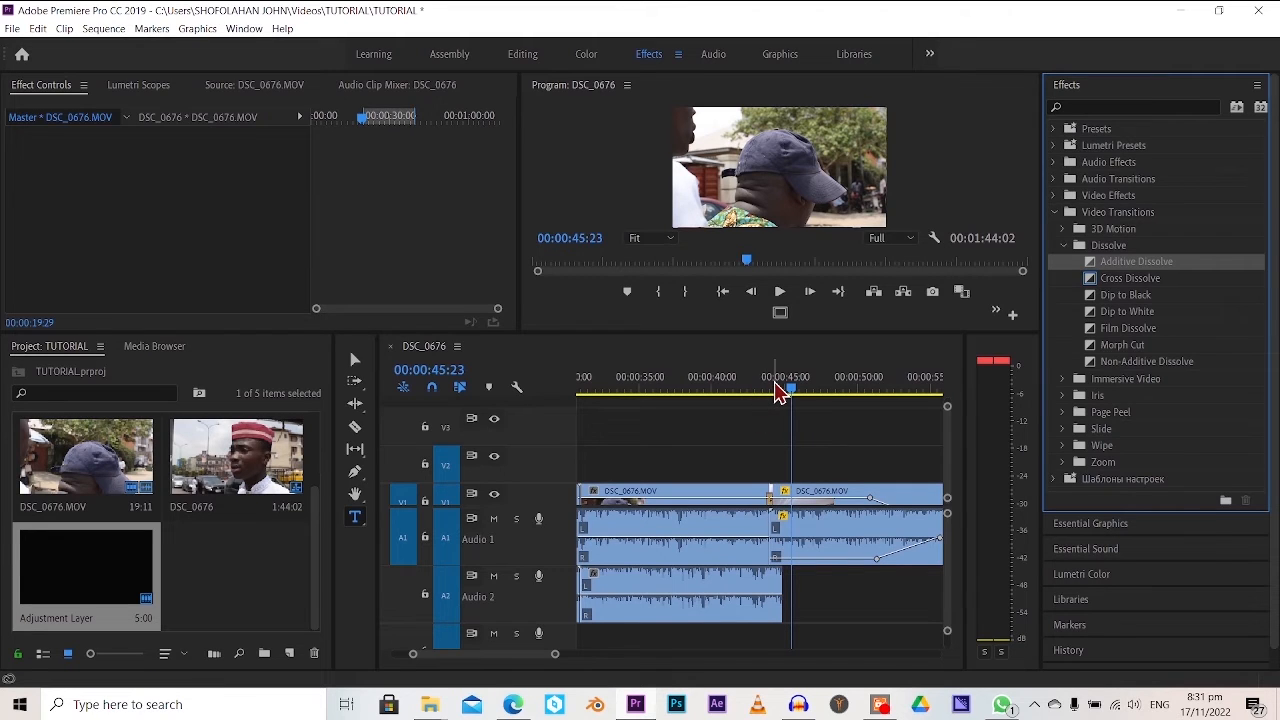
click(767, 390)
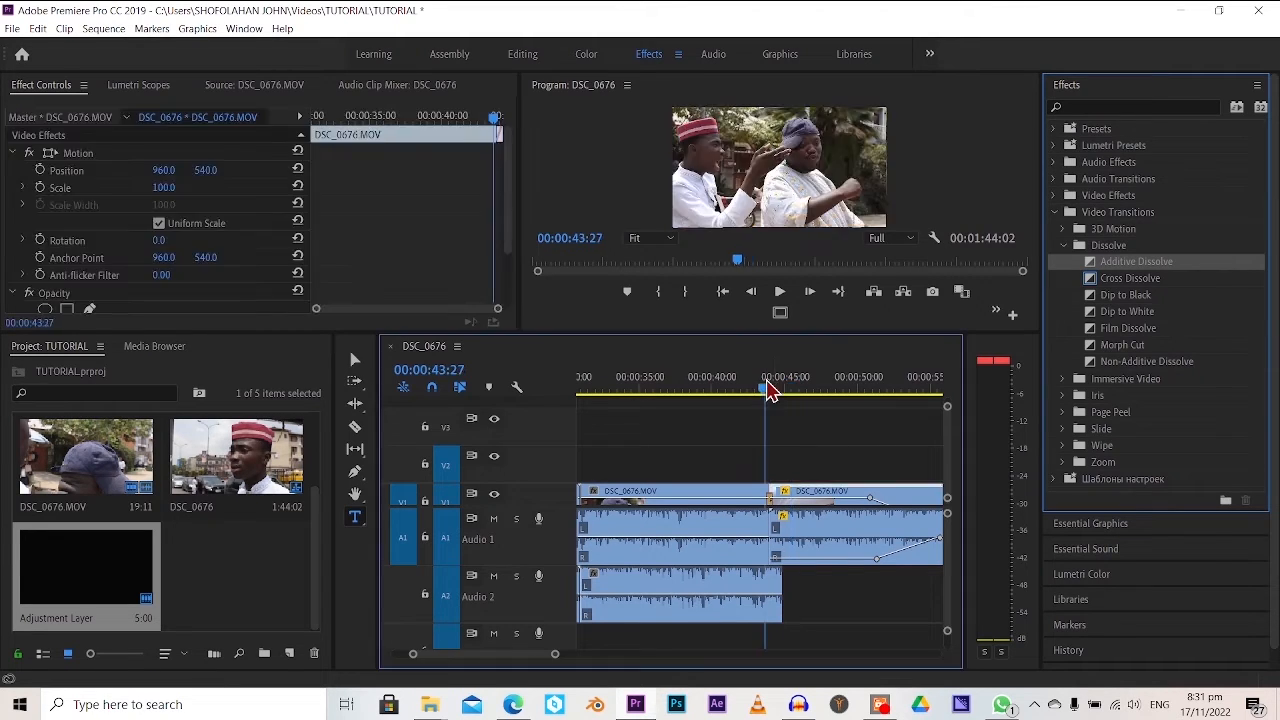
key(space)
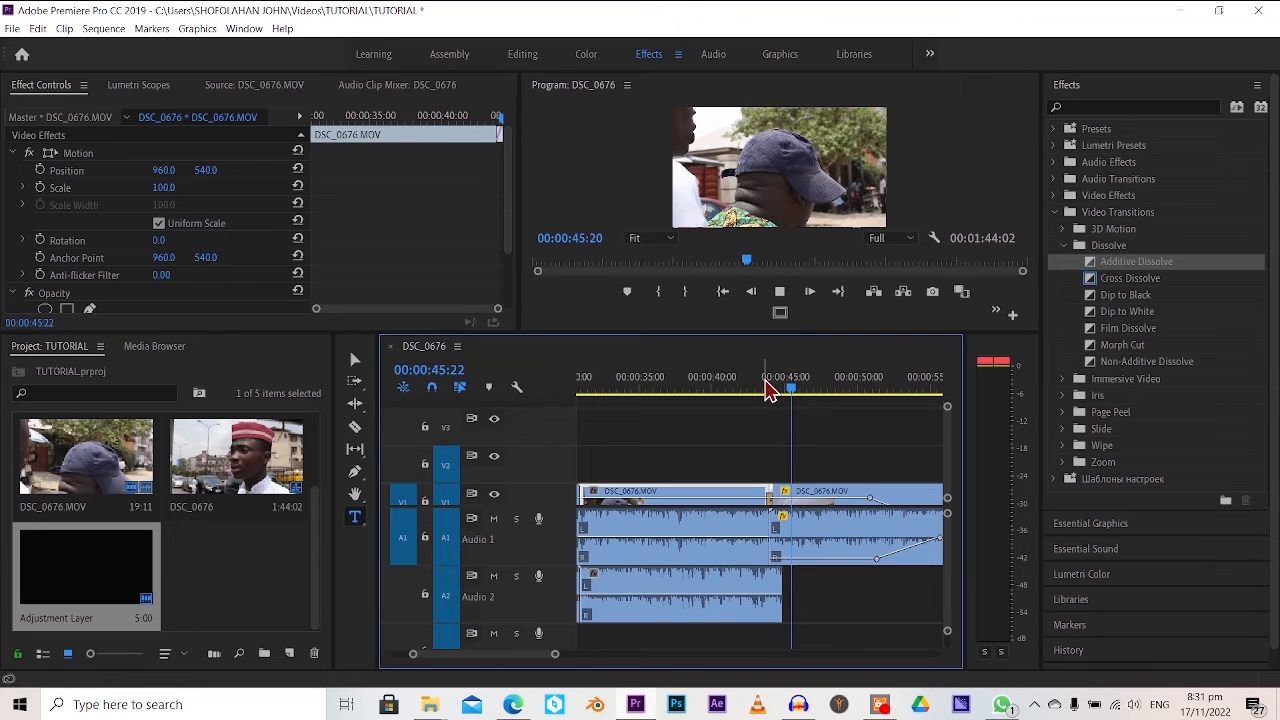
click(765, 380)
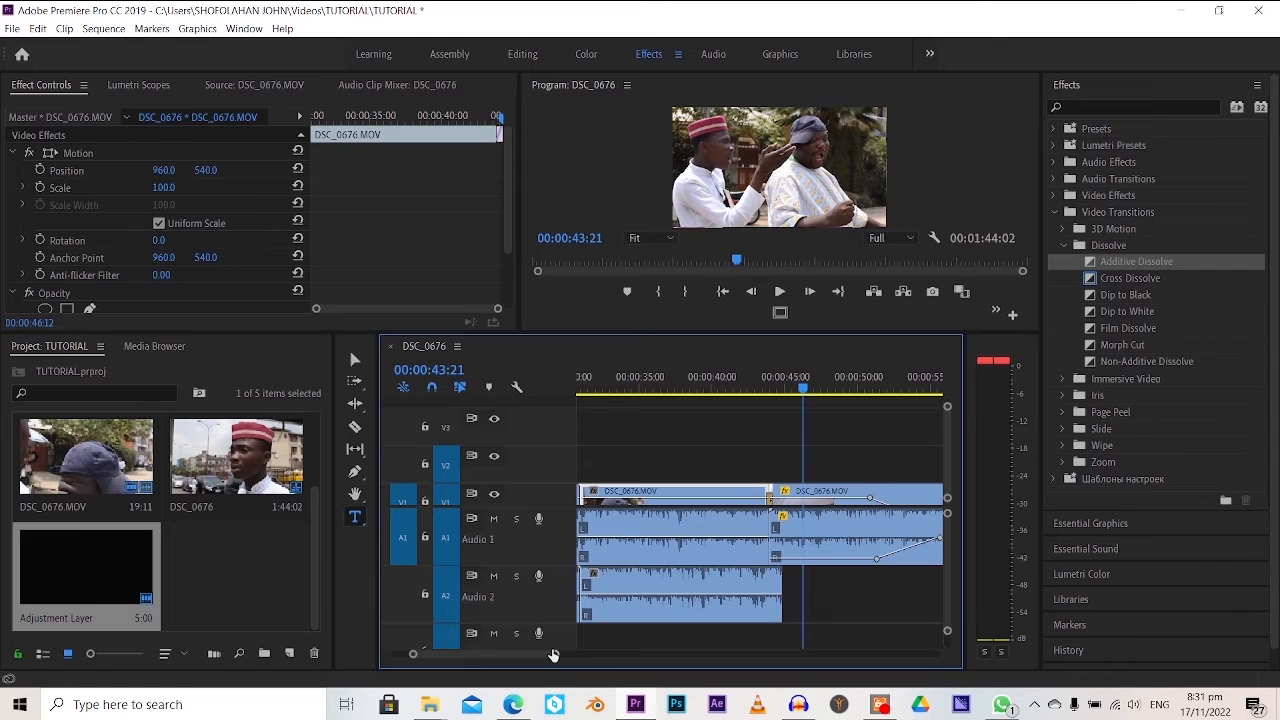
drag(553, 654, 516, 654)
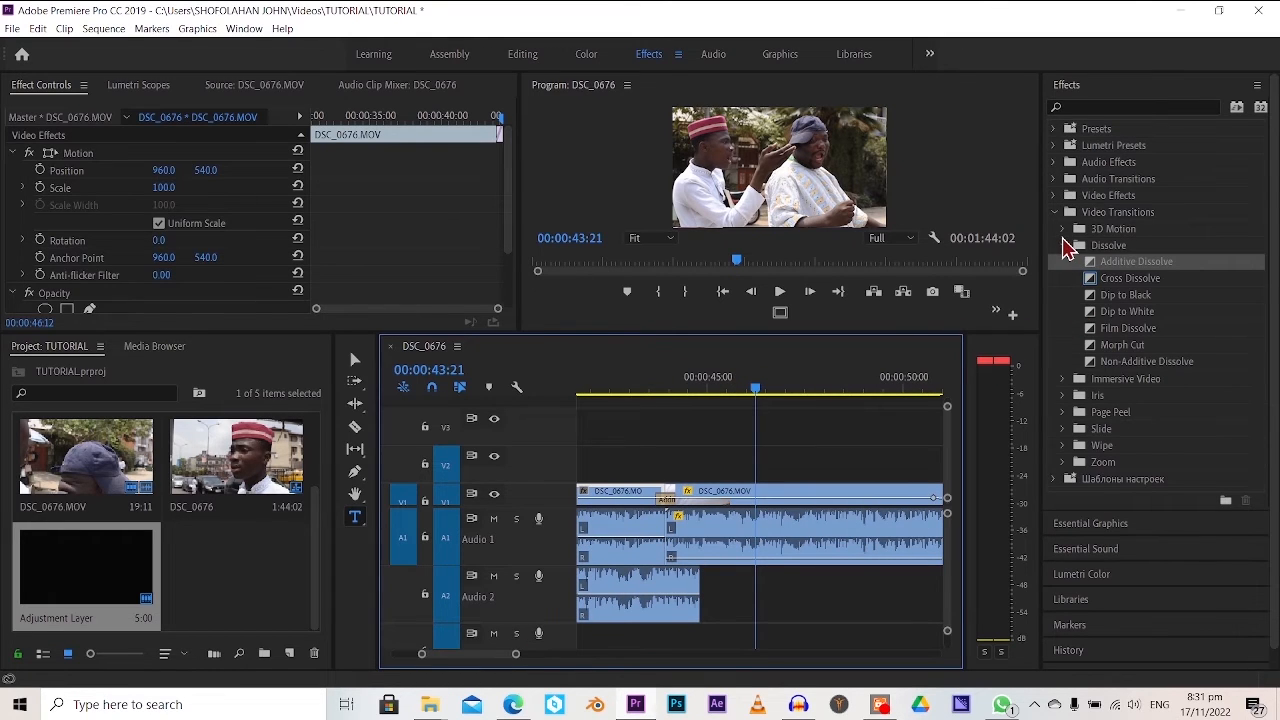
Browse the Essential Graphics templates and add the Angled Image Caption template to V2 above the V1 cut
click(1063, 244)
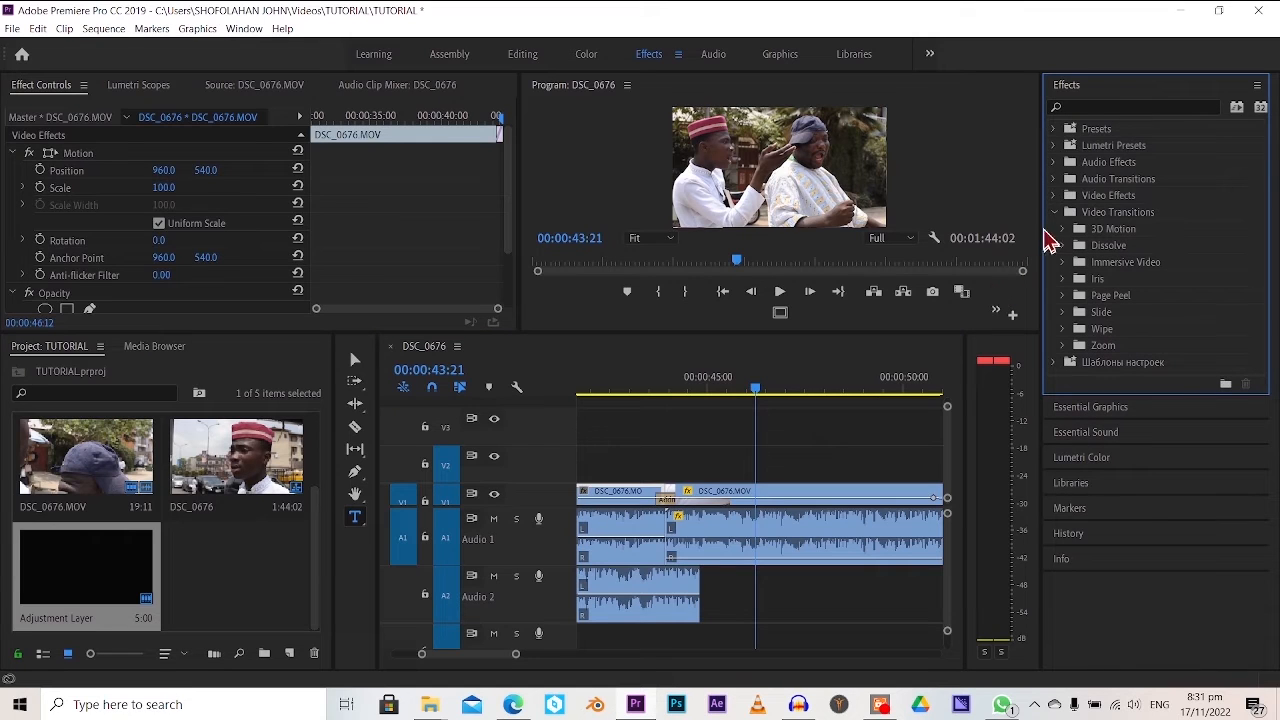
click(1052, 215)
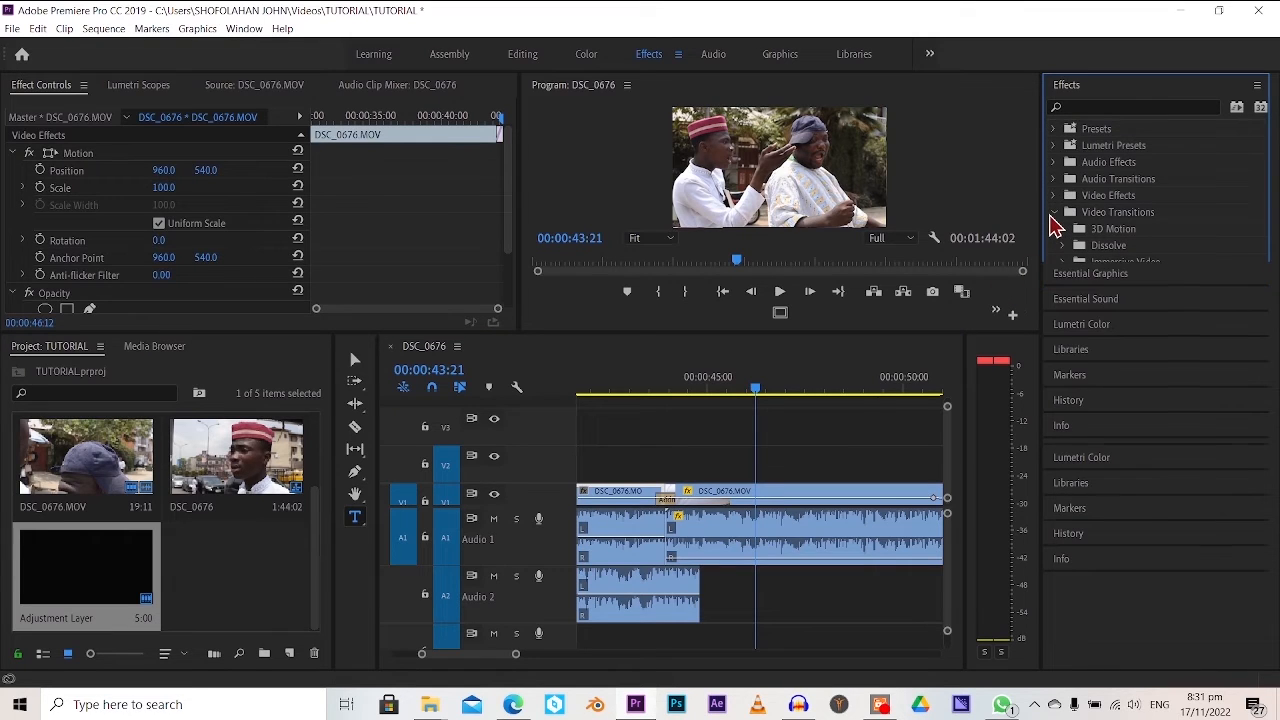
click(1054, 130)
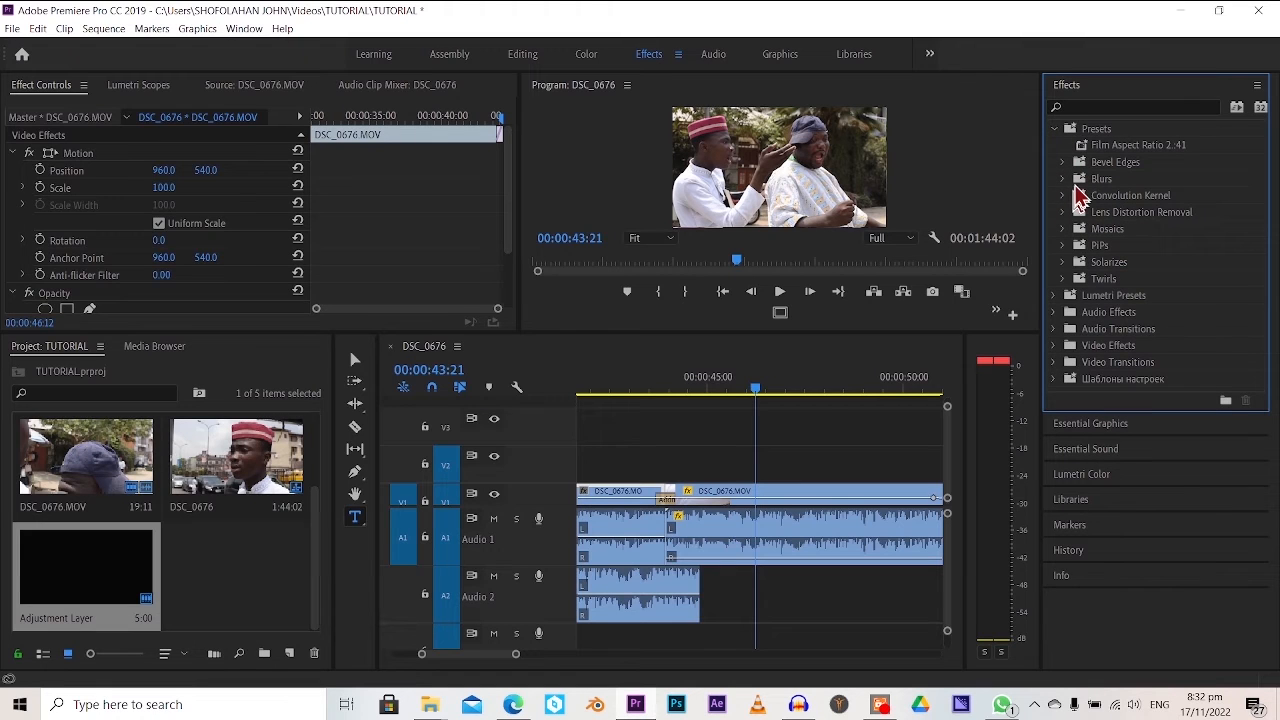
click(1068, 86)
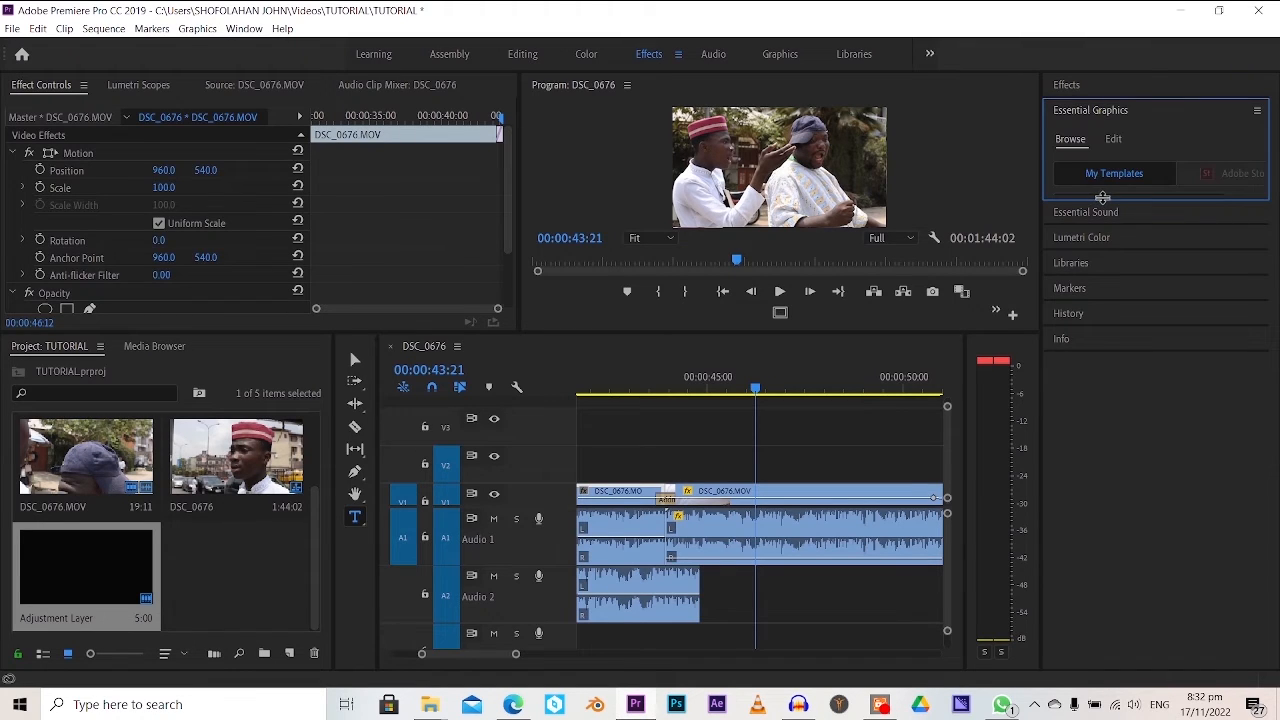
drag(1101, 197, 1116, 592)
scroll(1143, 480, down, 3)
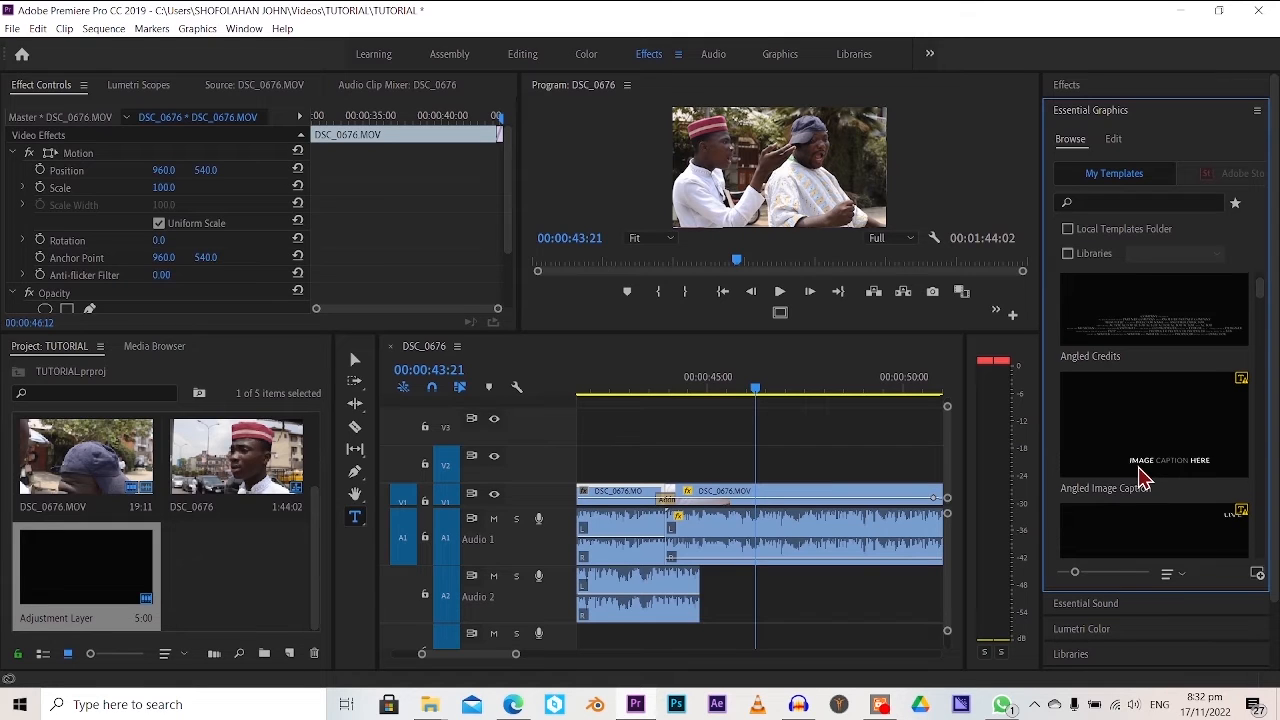
scroll(1143, 478, up, 1)
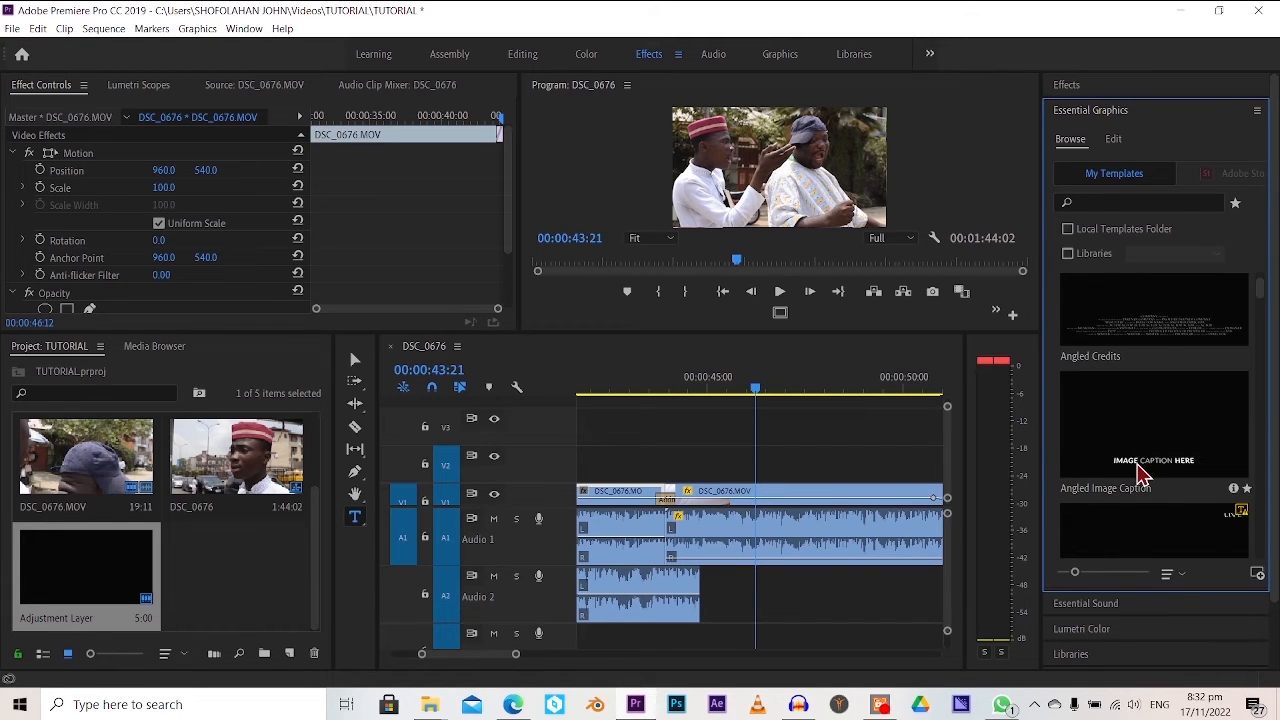
drag(1143, 475, 631, 462)
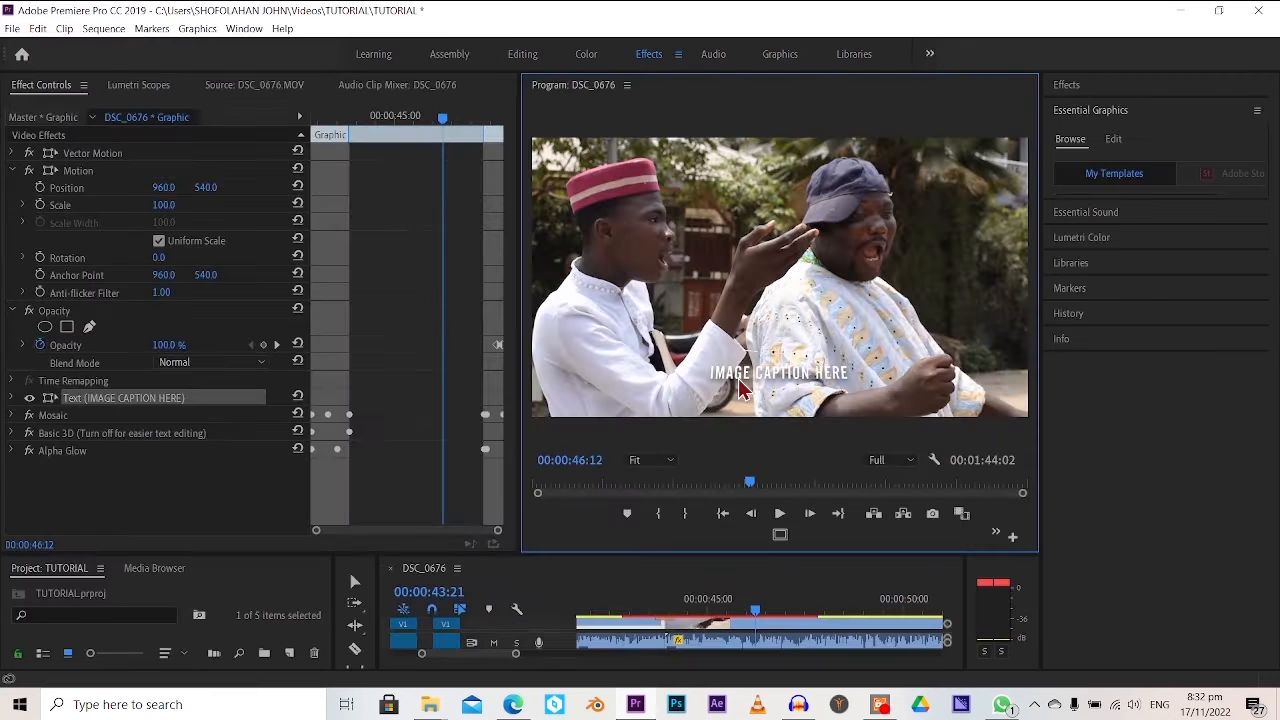
Change the caption text to GOOD CAPTION HERE and enlarge the timeline area
click(740, 388)
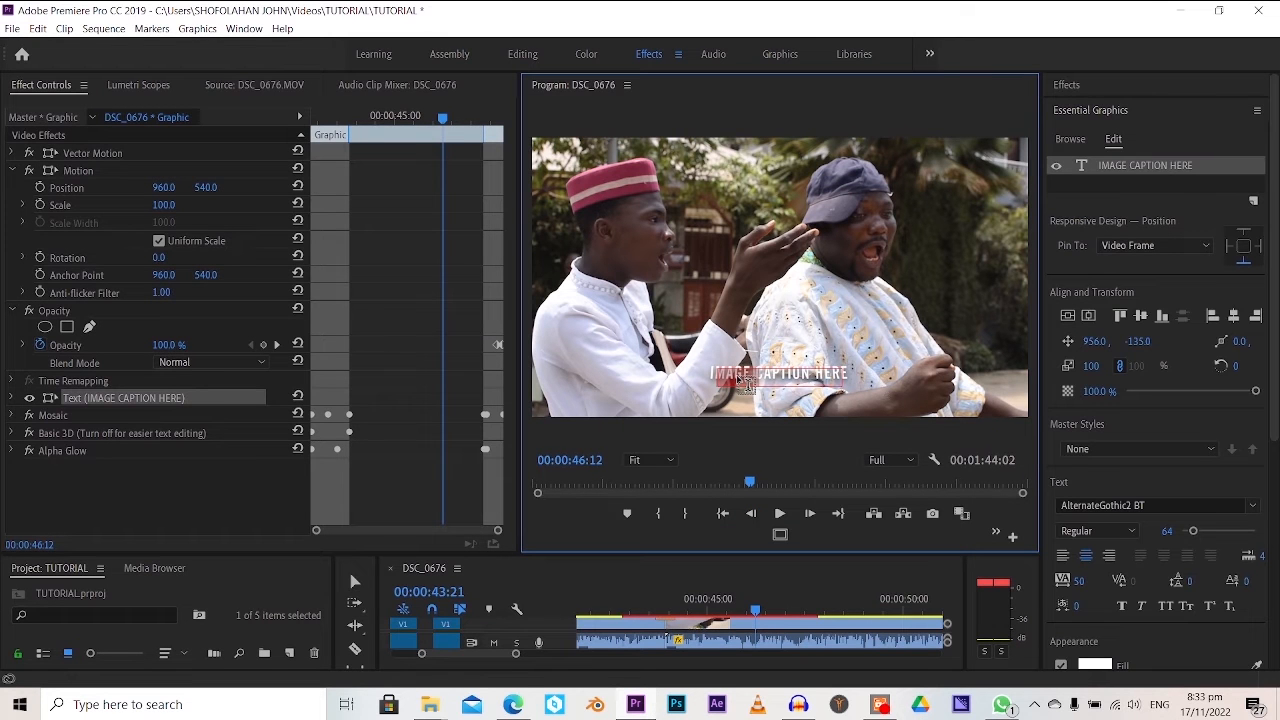
key(BackSpace)
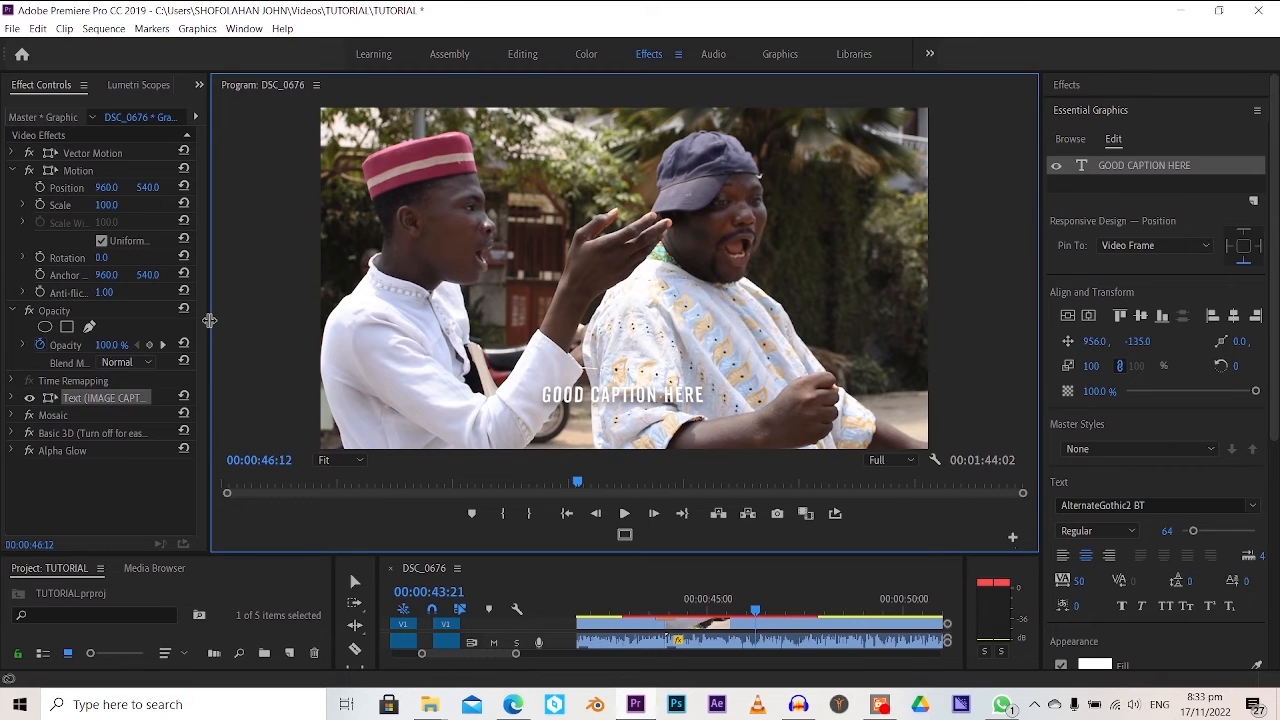
drag(561, 558, 561, 418)
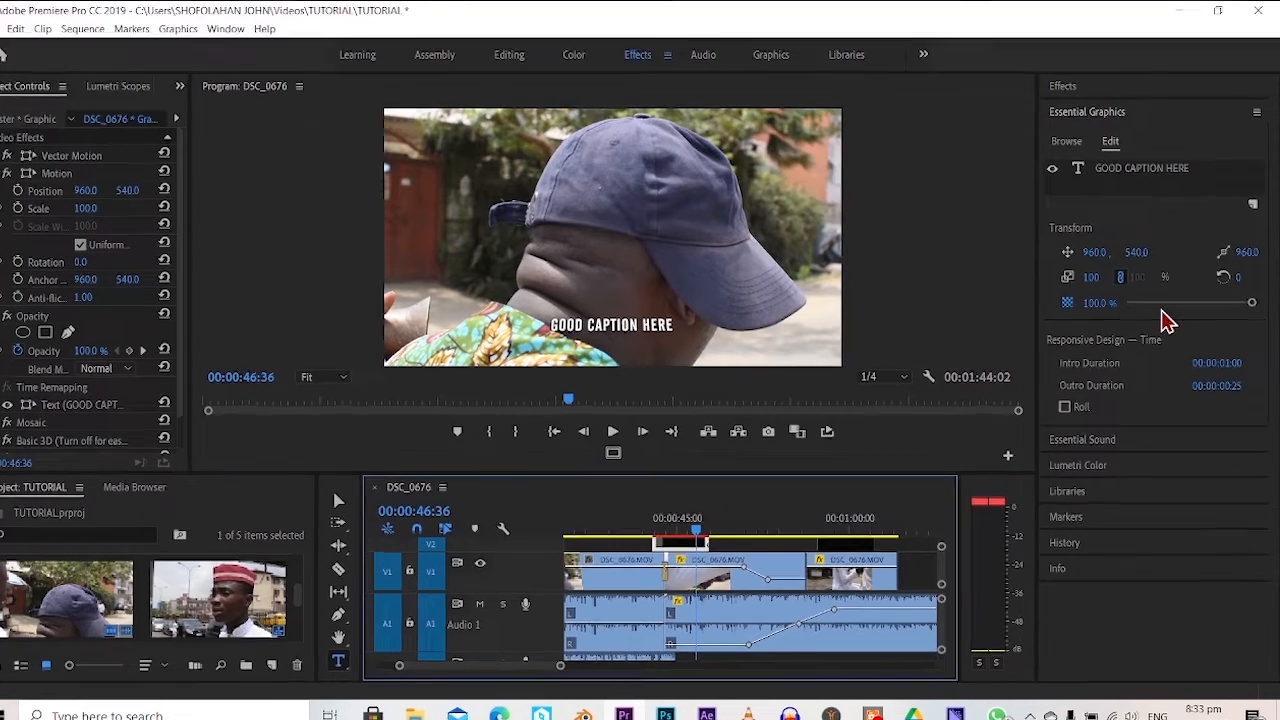
Select the GOOD CAPTION HERE text layer and examine its alignment, text and appearance settings in Essential Graphics
click(1127, 166)
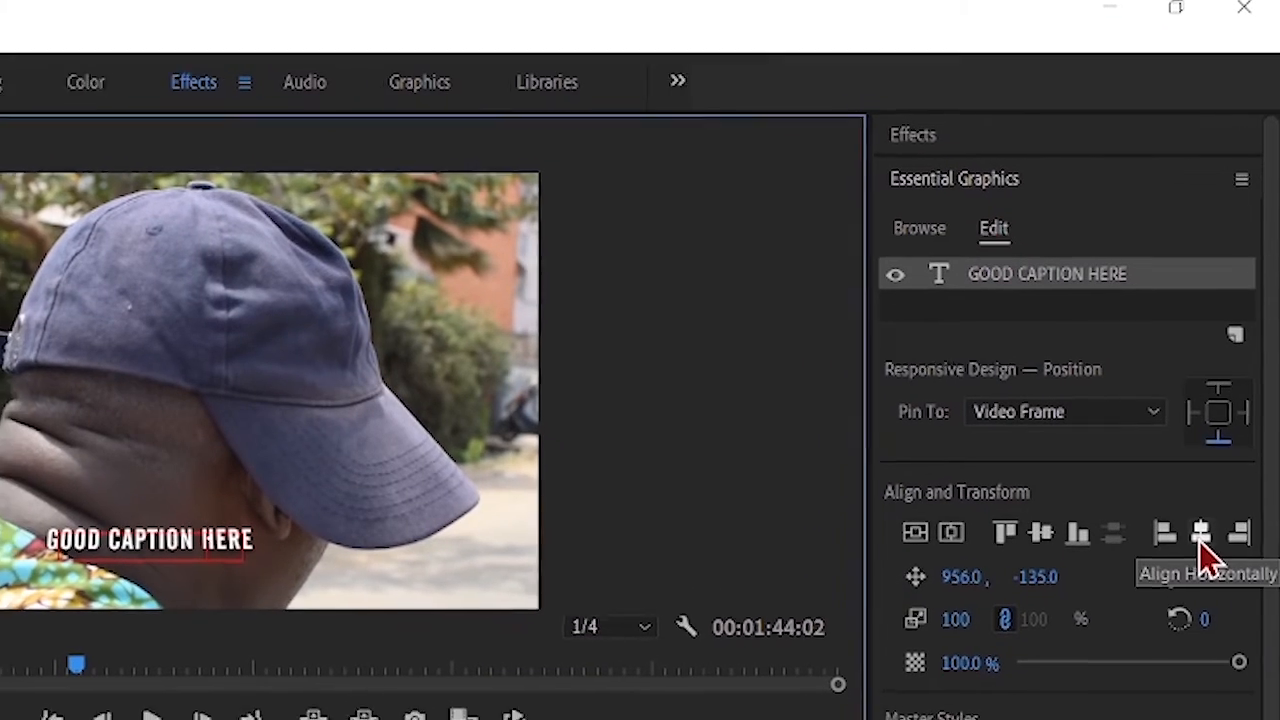
click(1200, 541)
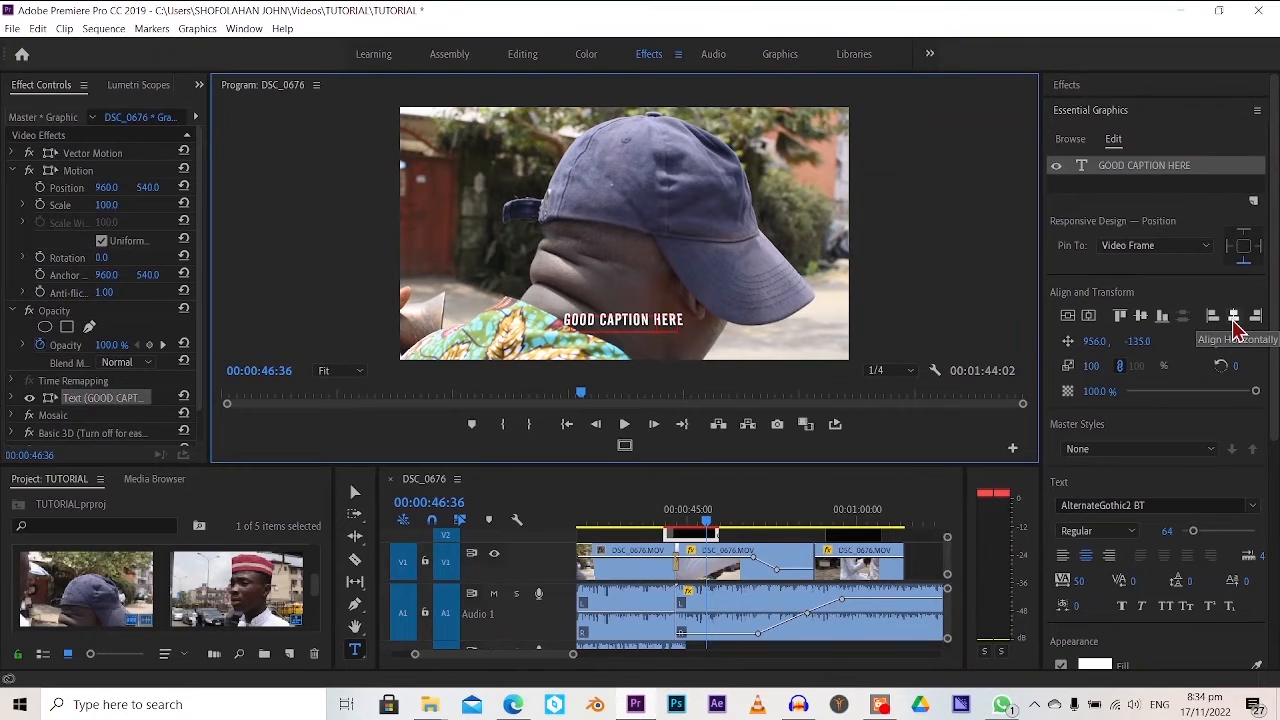
scroll(1110, 568, down, 3)
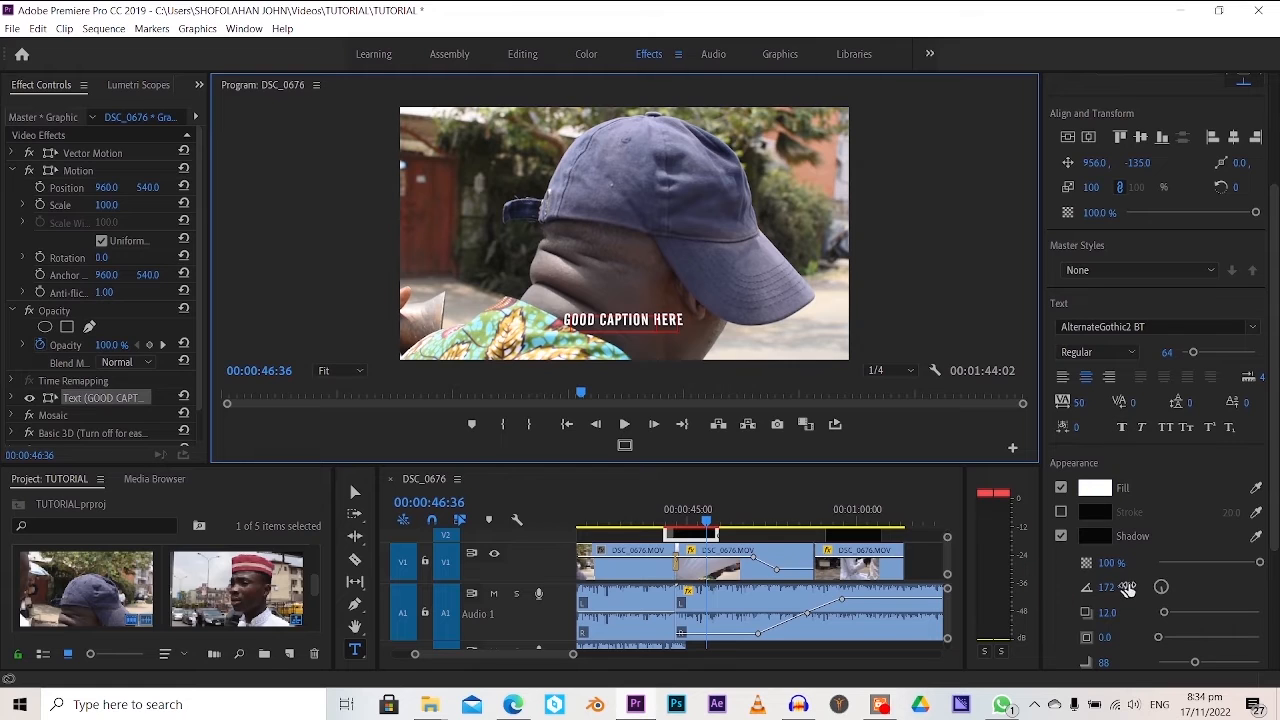
scroll(1127, 590, down, 3)
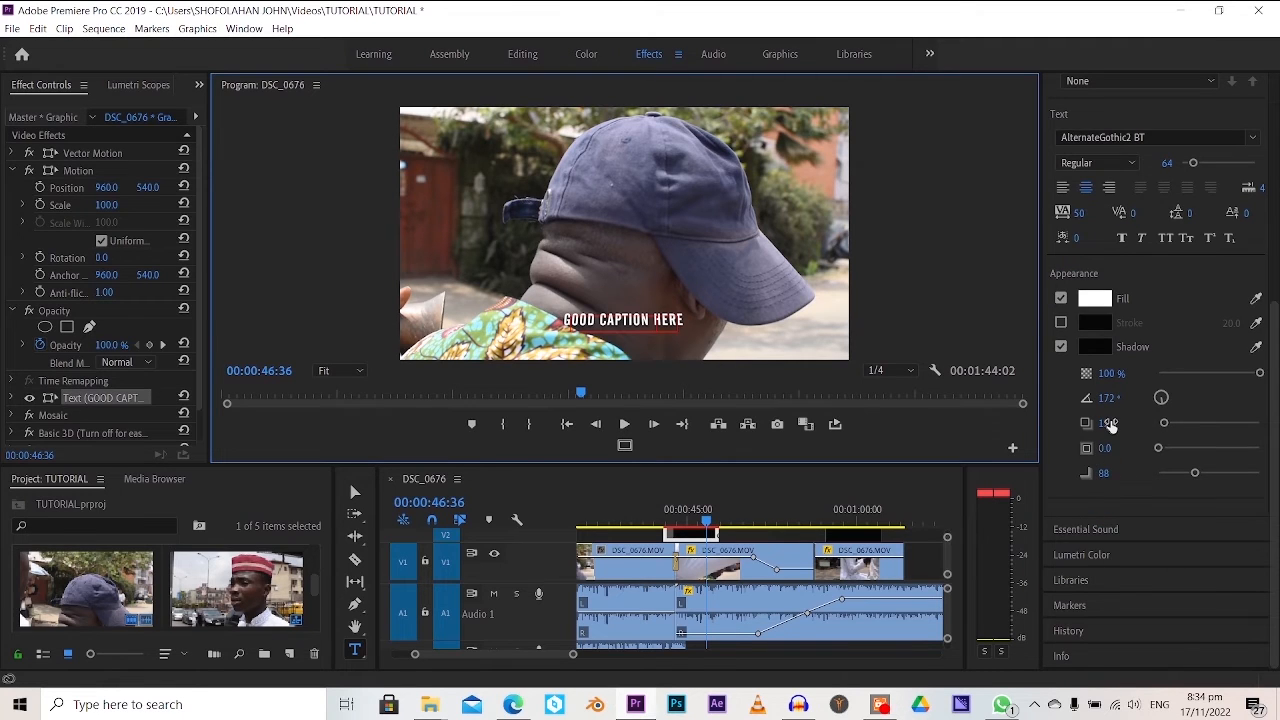
scroll(1110, 425, up, 8)
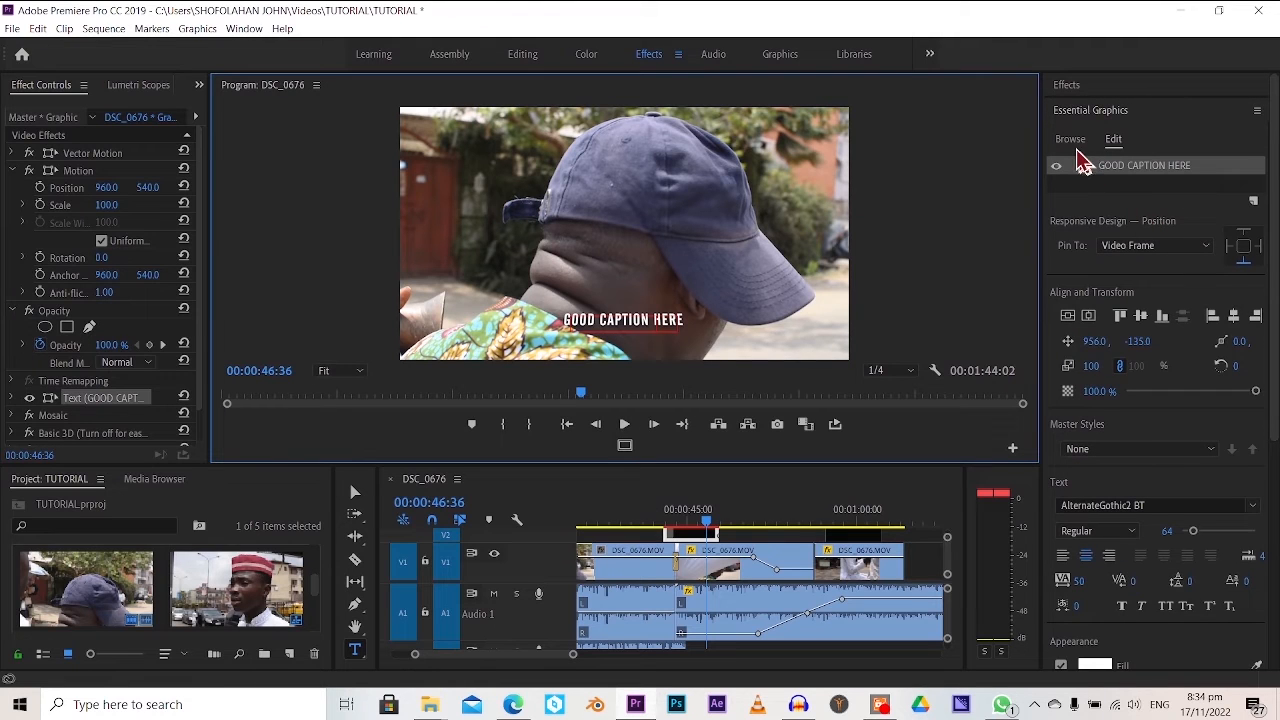
Open the Essential Sound options for the DSC_0674 audio clip after the cut on Audio 1
click(1076, 150)
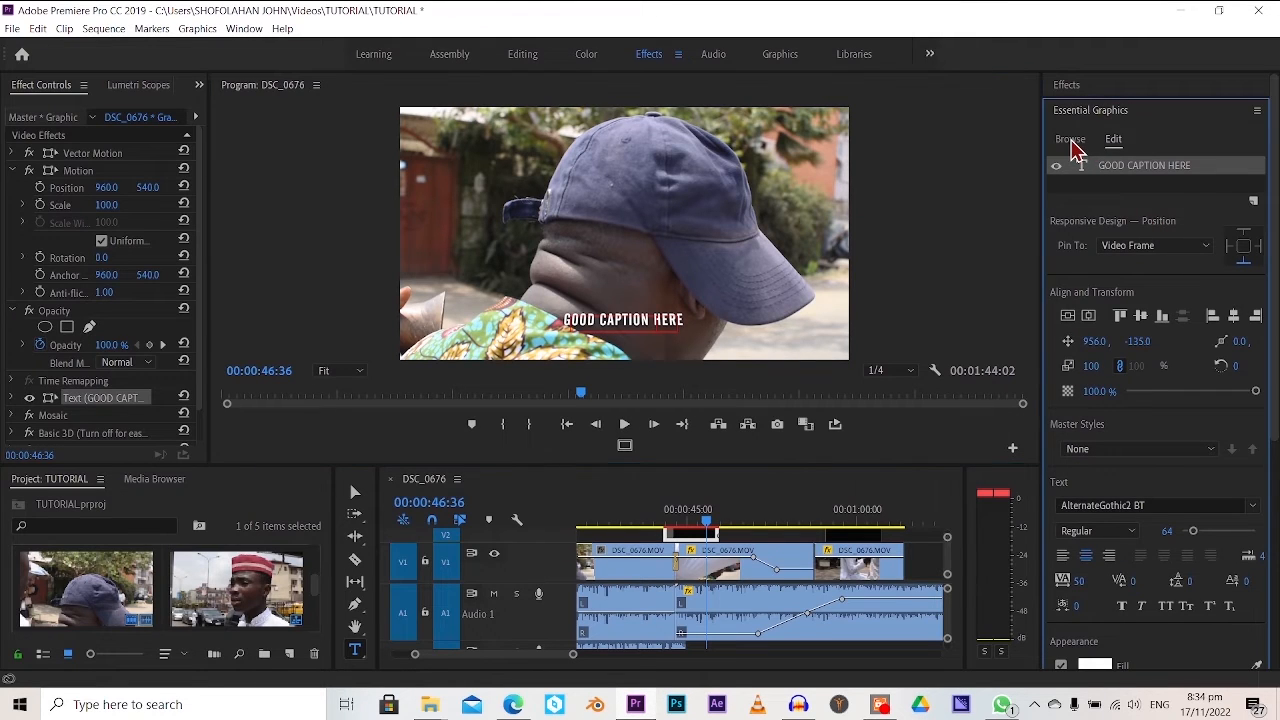
click(1072, 141)
click(1067, 86)
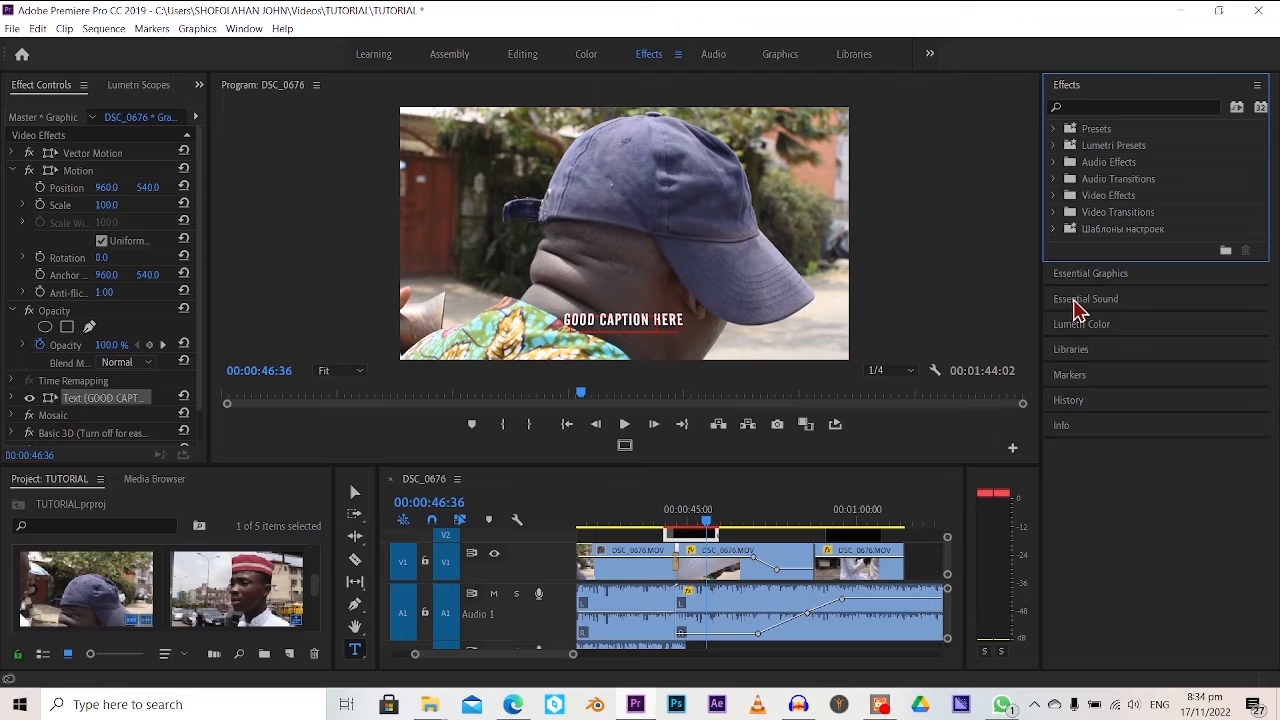
click(1078, 305)
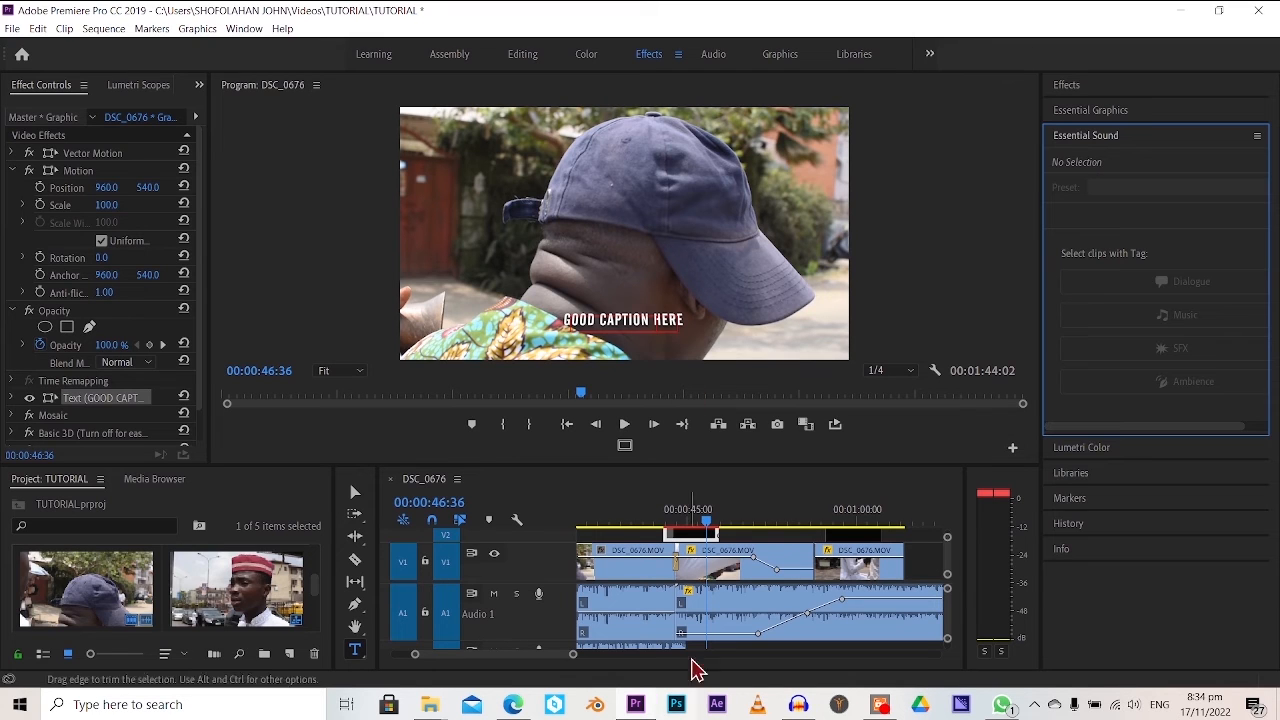
click(745, 605)
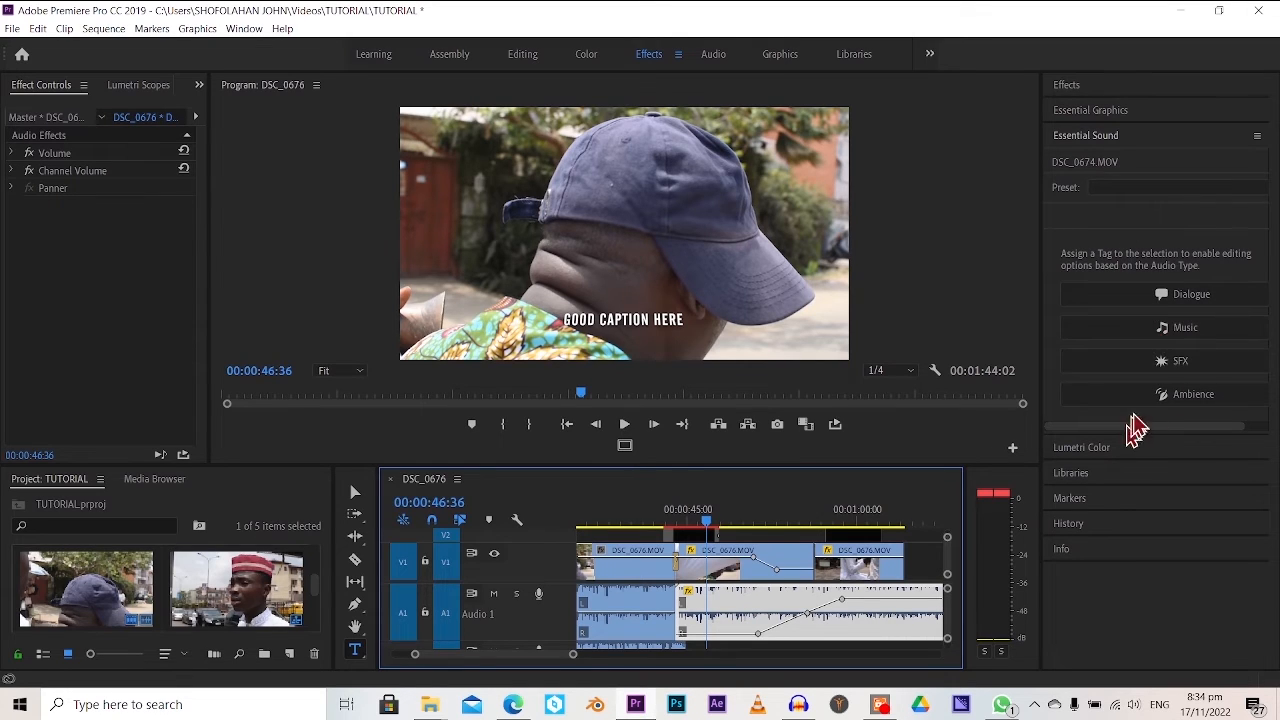
Tag the DSC_0674 audio clip as Dialogue, apply the In a Large Room preset, and play back the result
click(1170, 306)
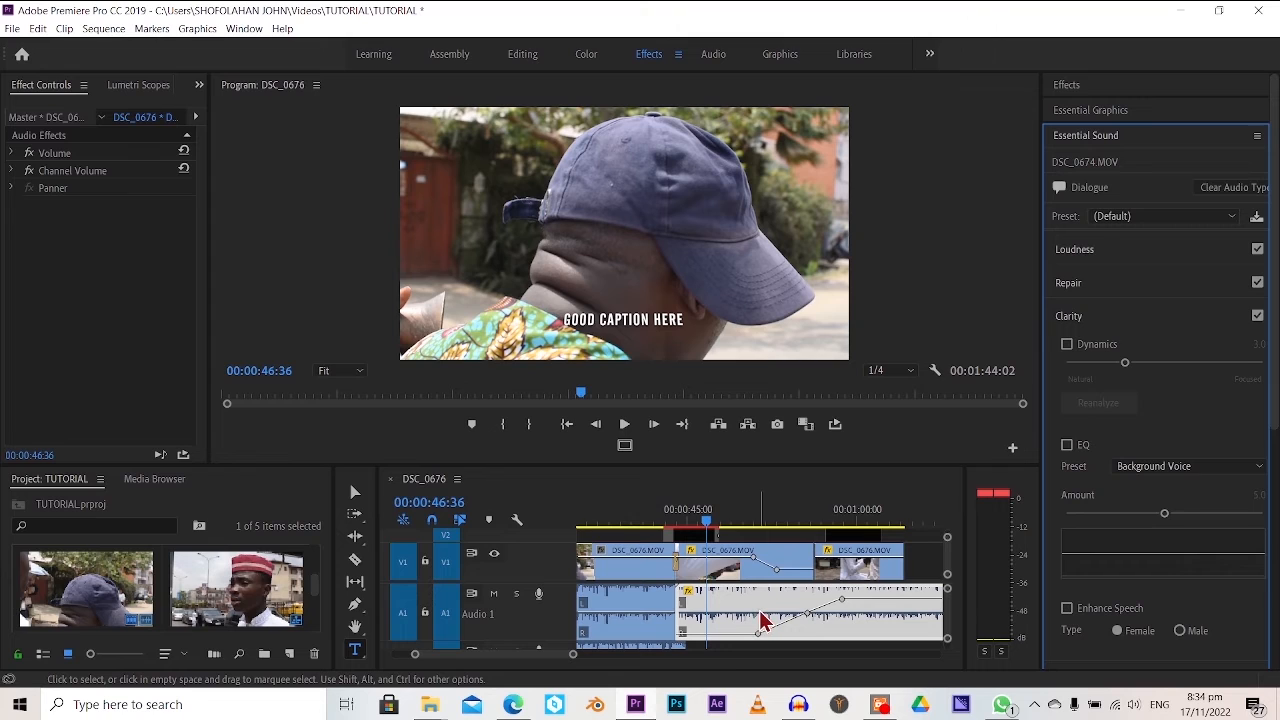
click(1225, 216)
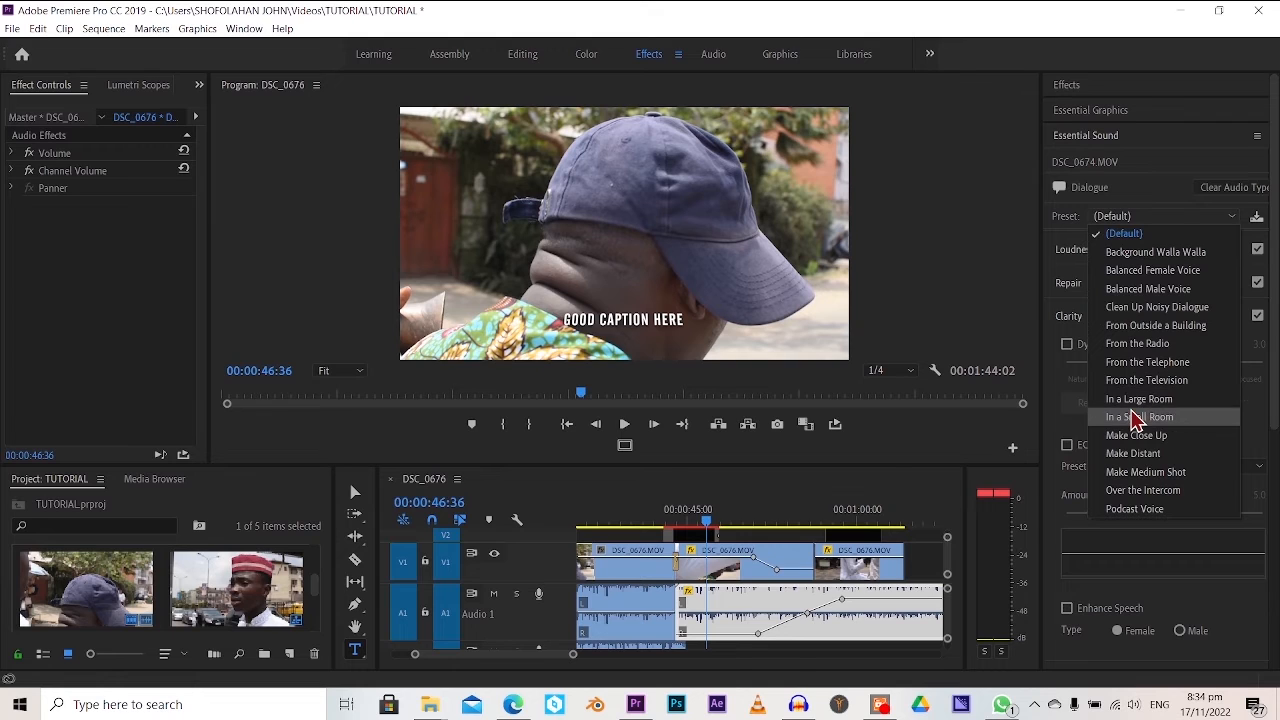
click(1134, 402)
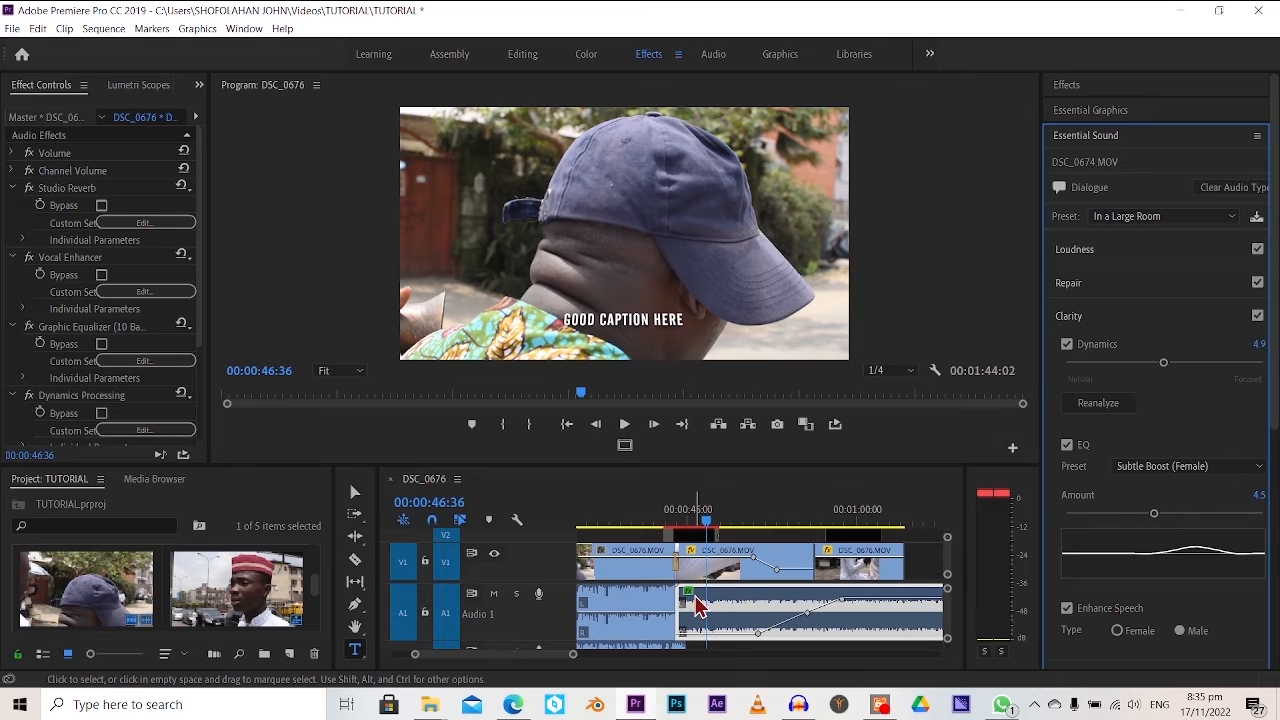
key(space)
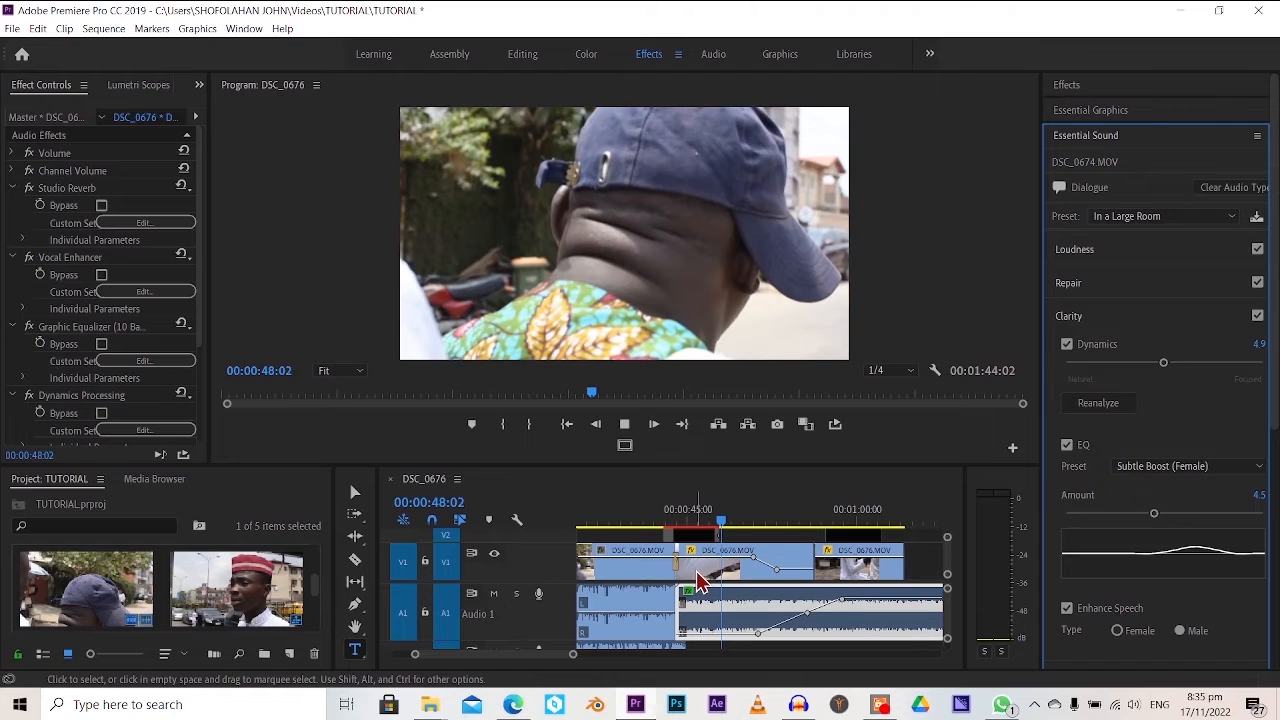
key(space)
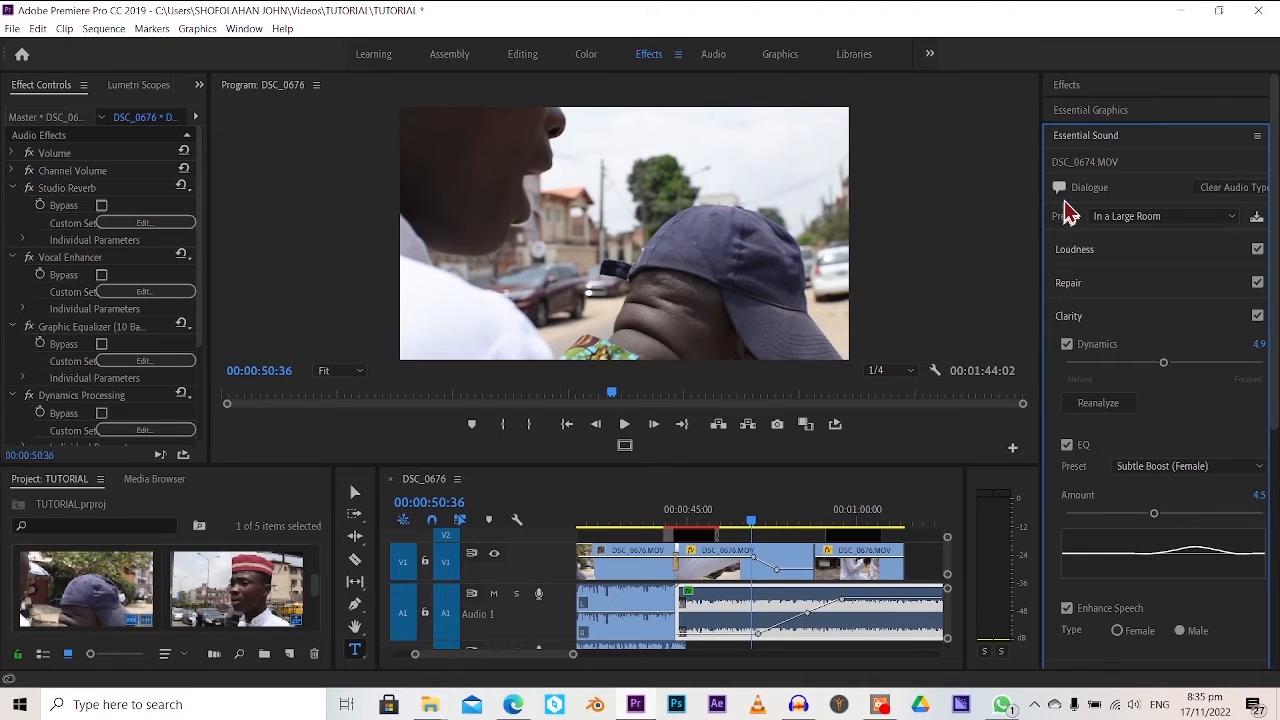
Switch from Essential Sound to the Lumetri Color controls and select the V1 clip under the playhead
click(1064, 141)
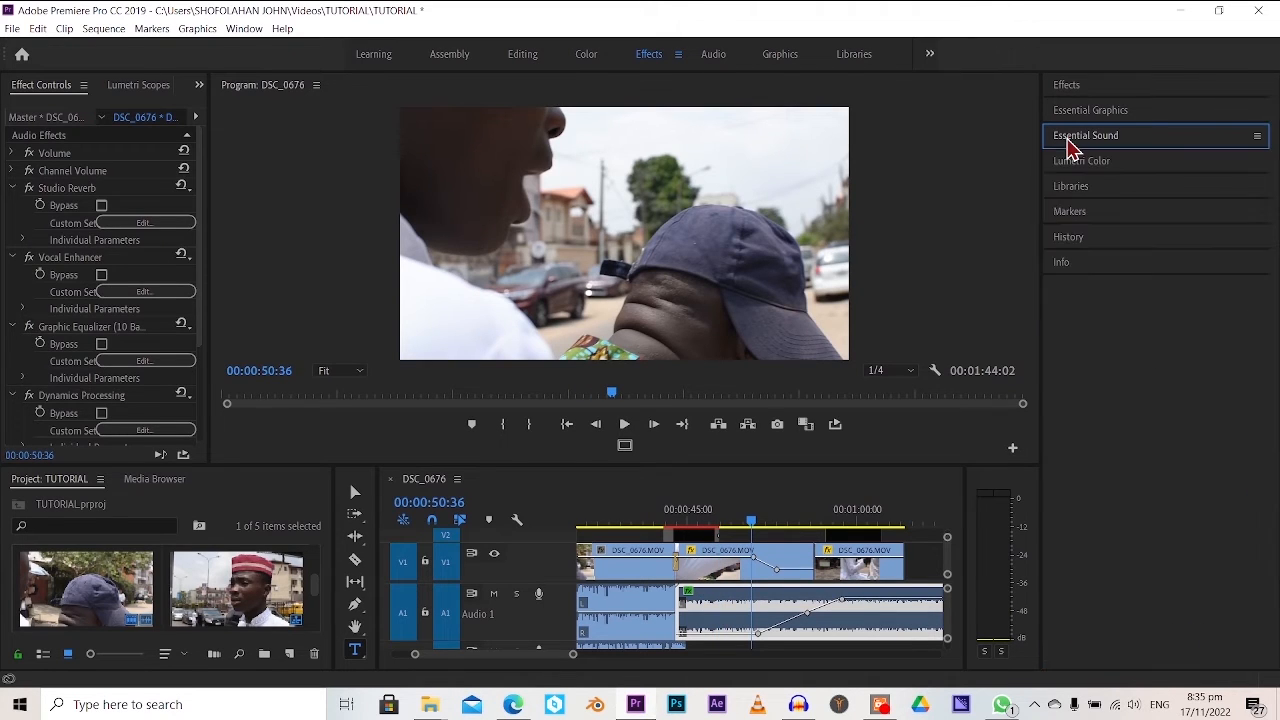
click(1064, 141)
click(1063, 141)
click(1070, 166)
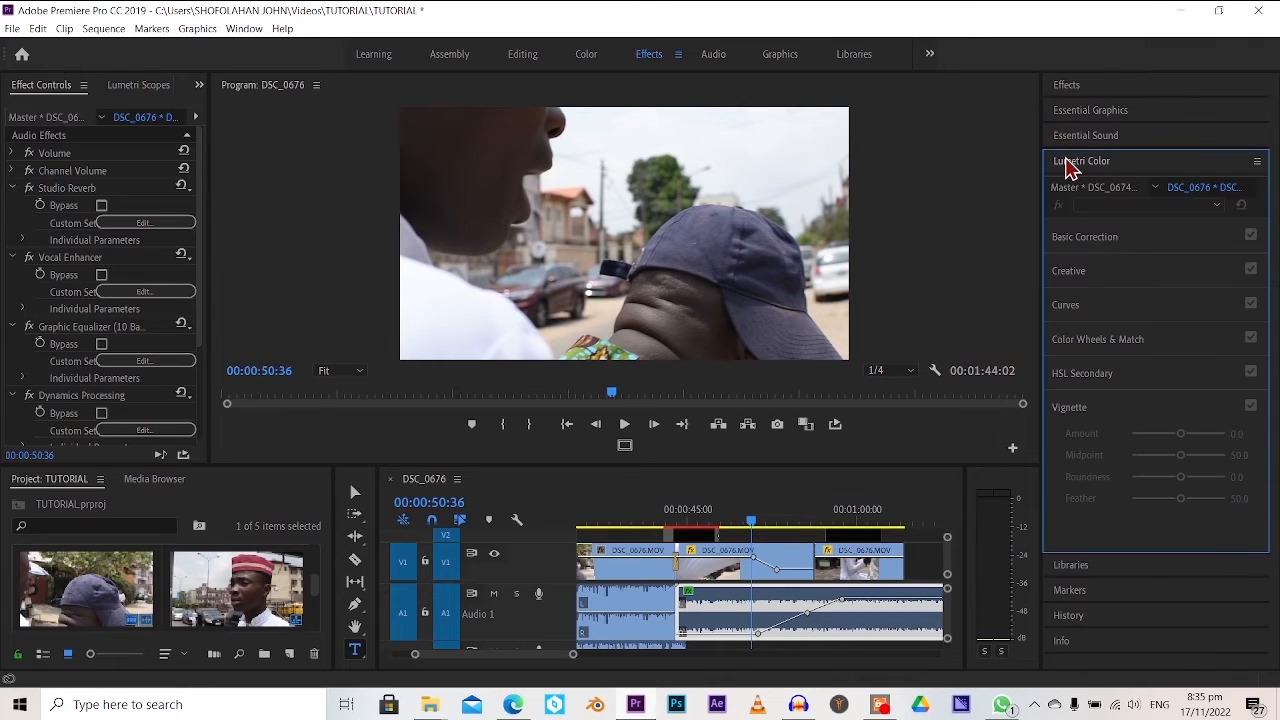
click(770, 565)
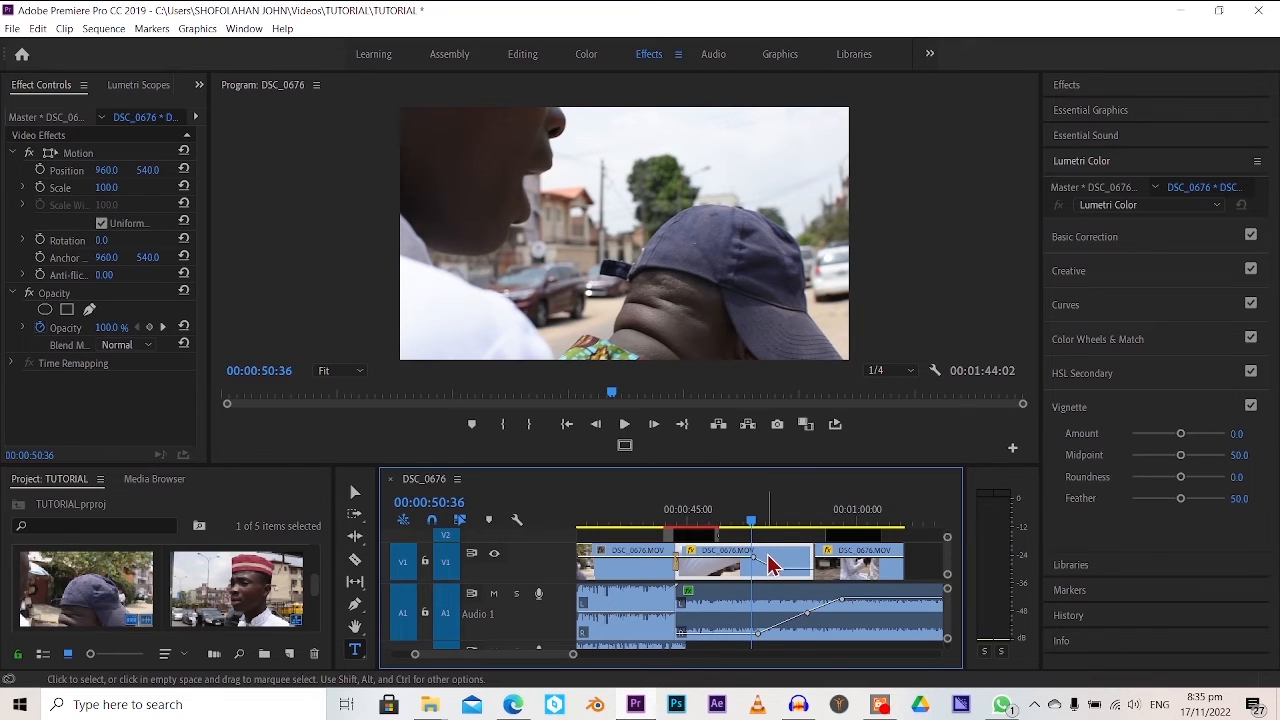
Place the Adjustment Layer on V3 and stretch it from the sequence start to the end of the Audio 1 clip
scroll(690, 560, up, 2)
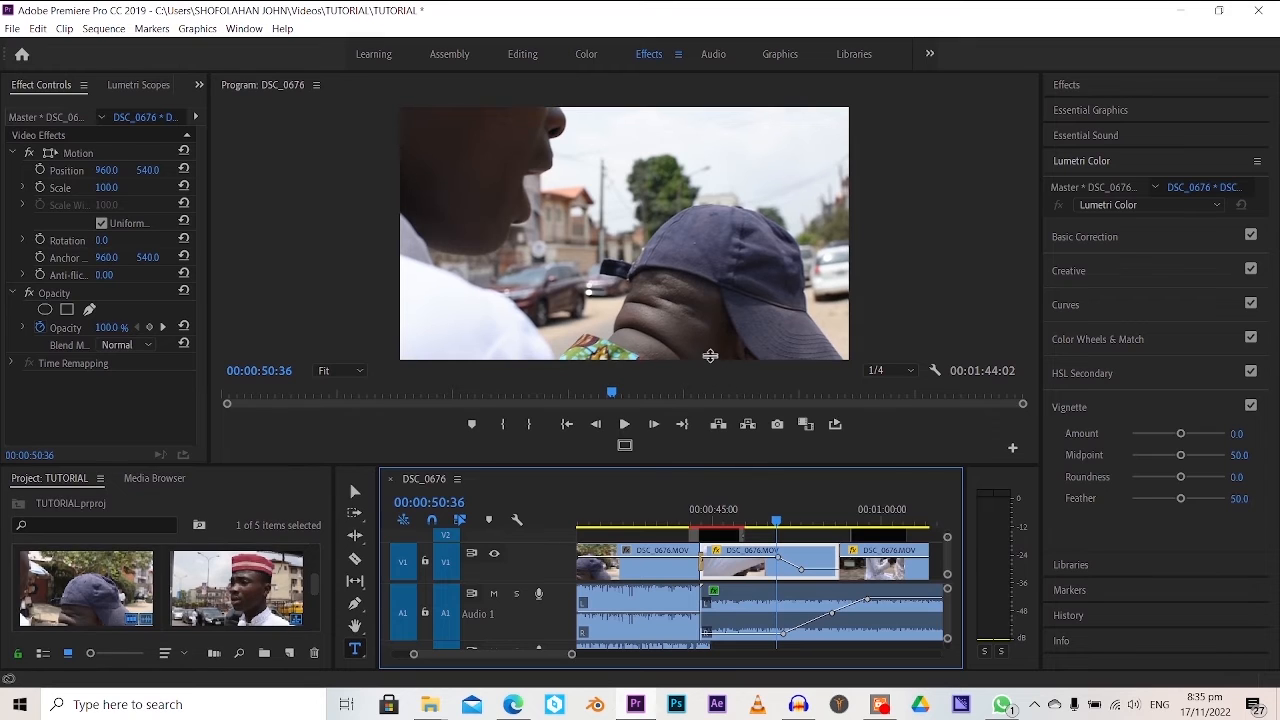
drag(710, 355, 710, 354)
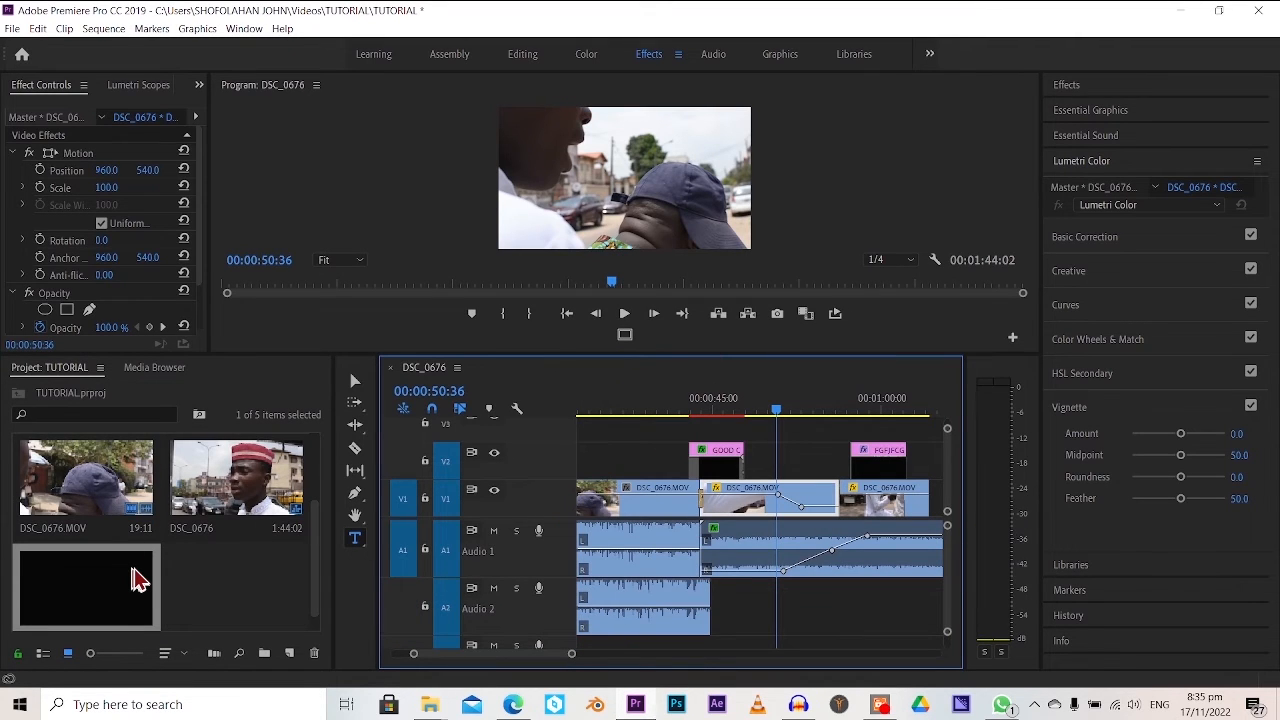
drag(138, 580, 809, 451)
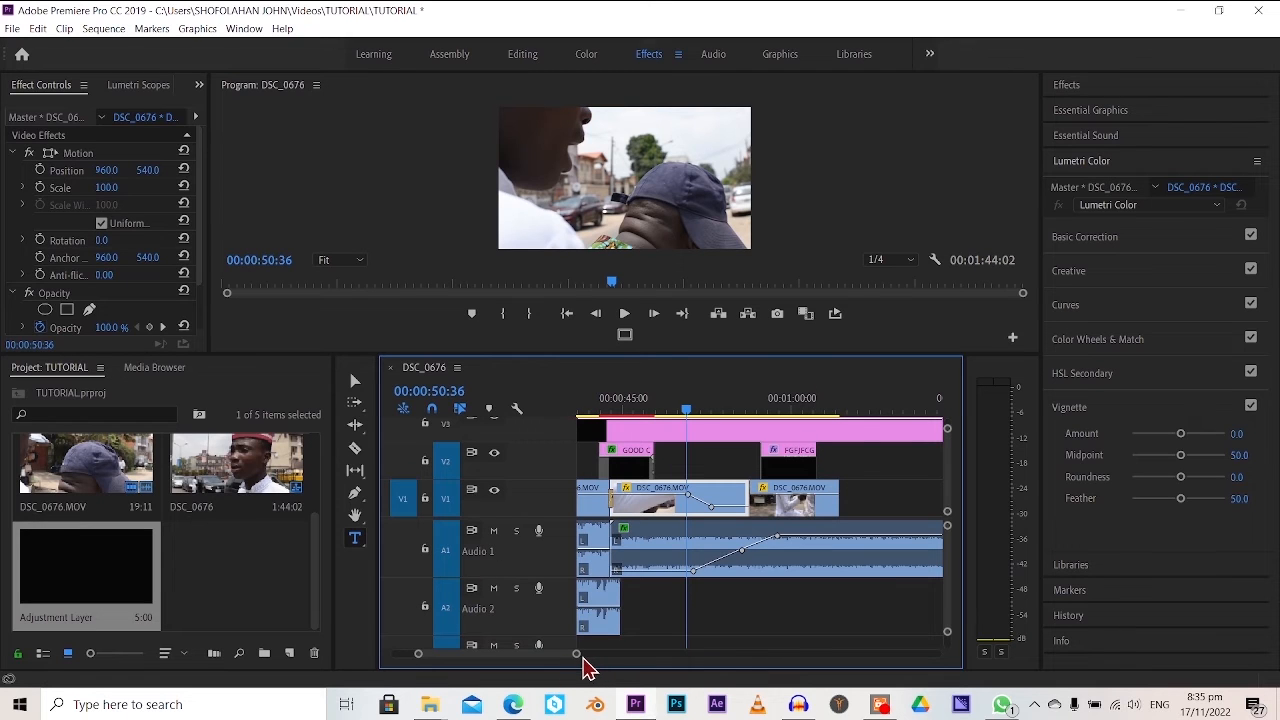
drag(578, 654, 655, 653)
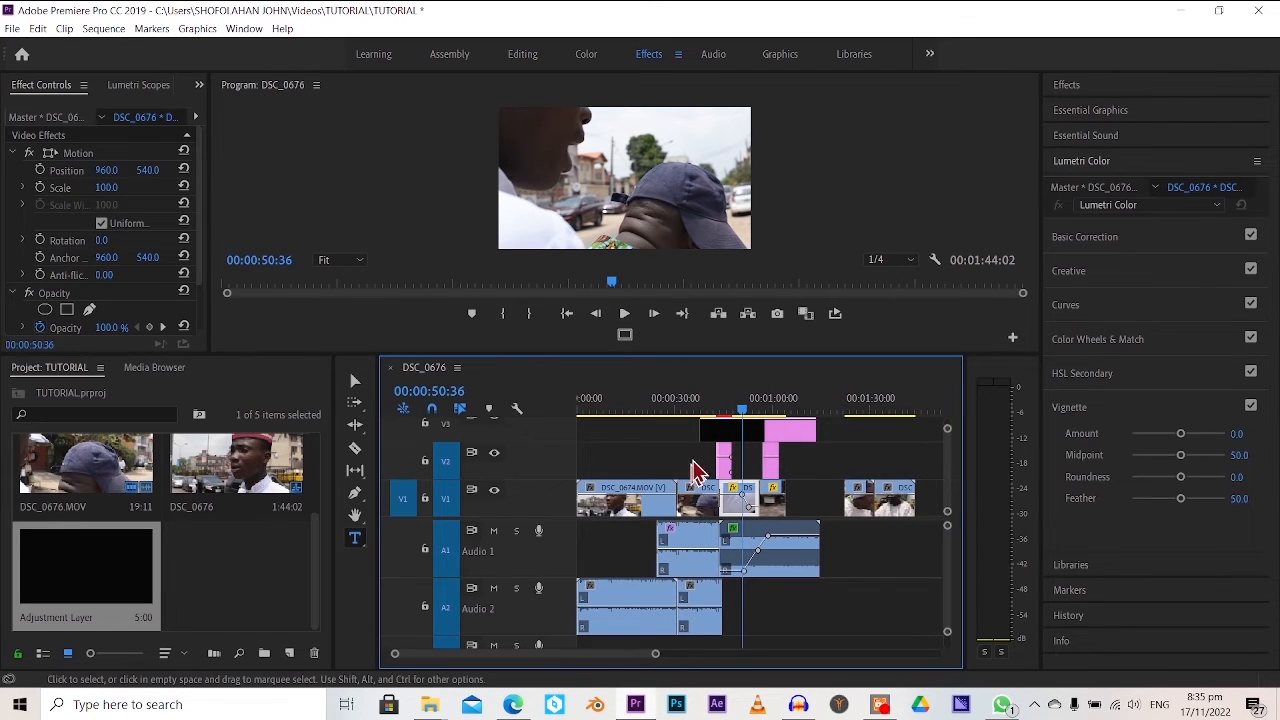
drag(697, 430, 480, 389)
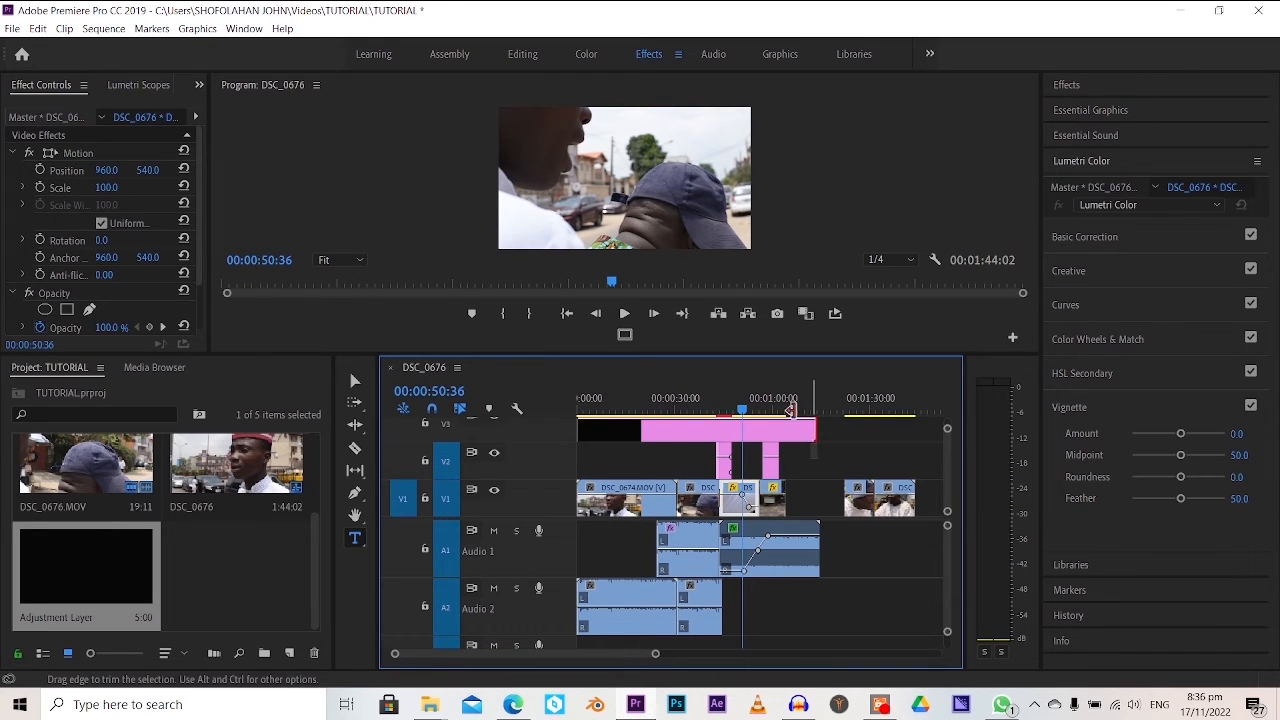
mouse_move(814, 428)
mouse_down()
mouse_move(790, 410)
mouse_move(816, 428)
mouse_up()
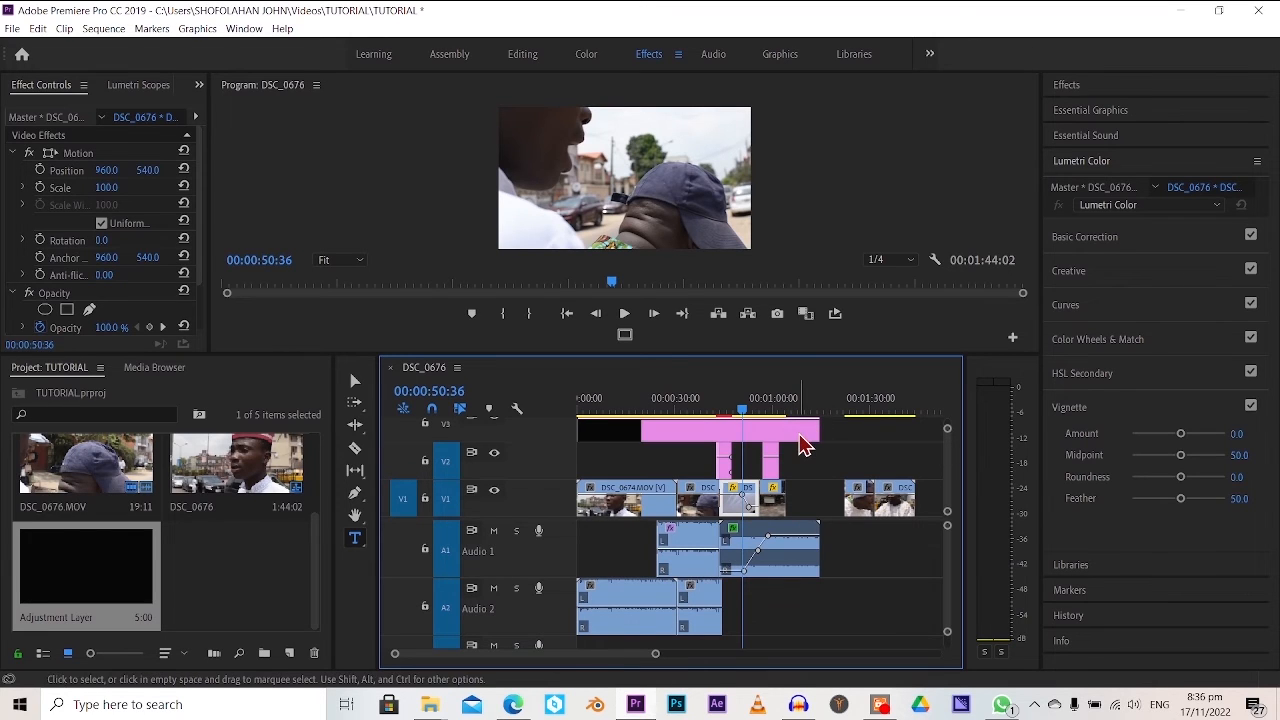
Apply the Amelie creative look to the V3 adjustment layer and enlarge the program preview
click(805, 443)
click(1105, 248)
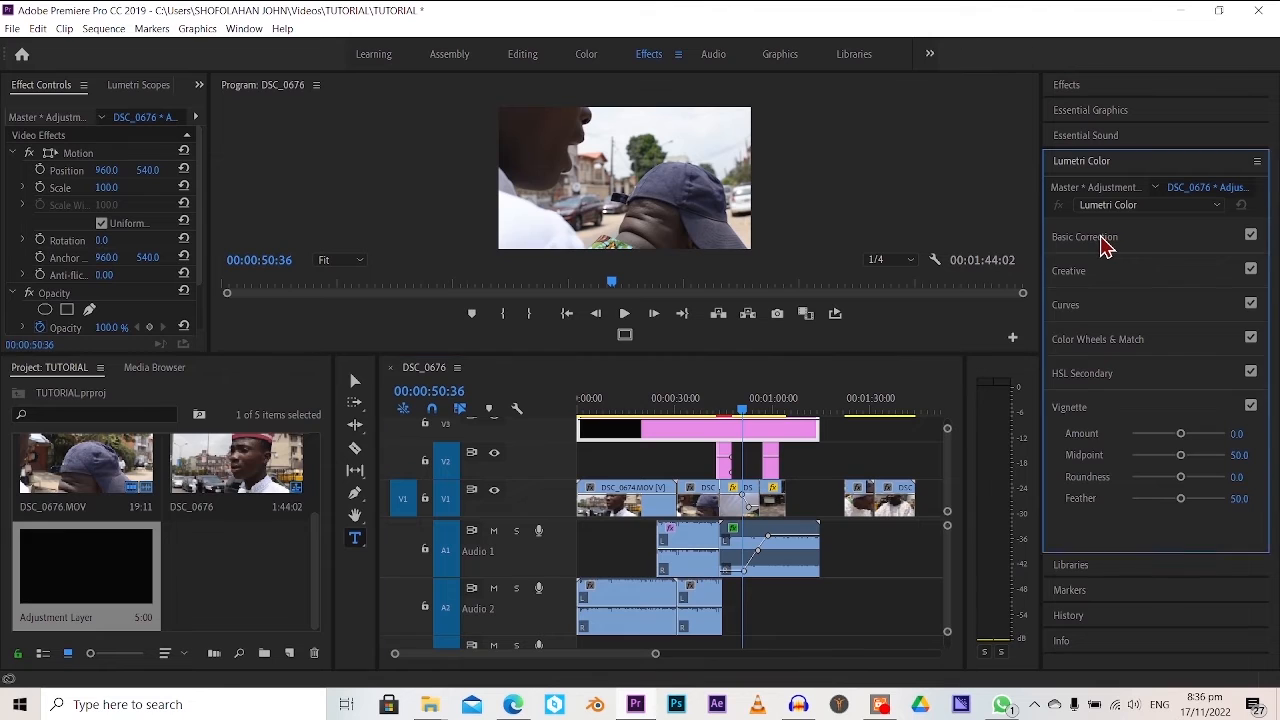
click(1101, 238)
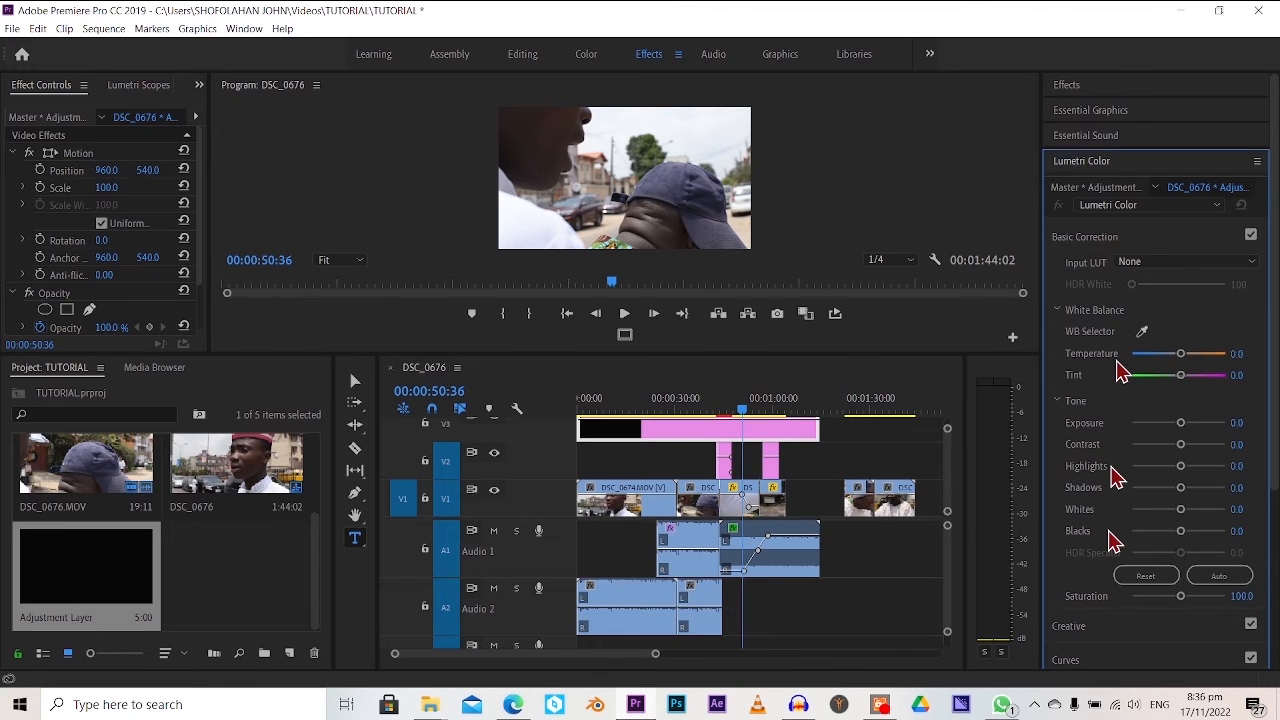
click(1069, 627)
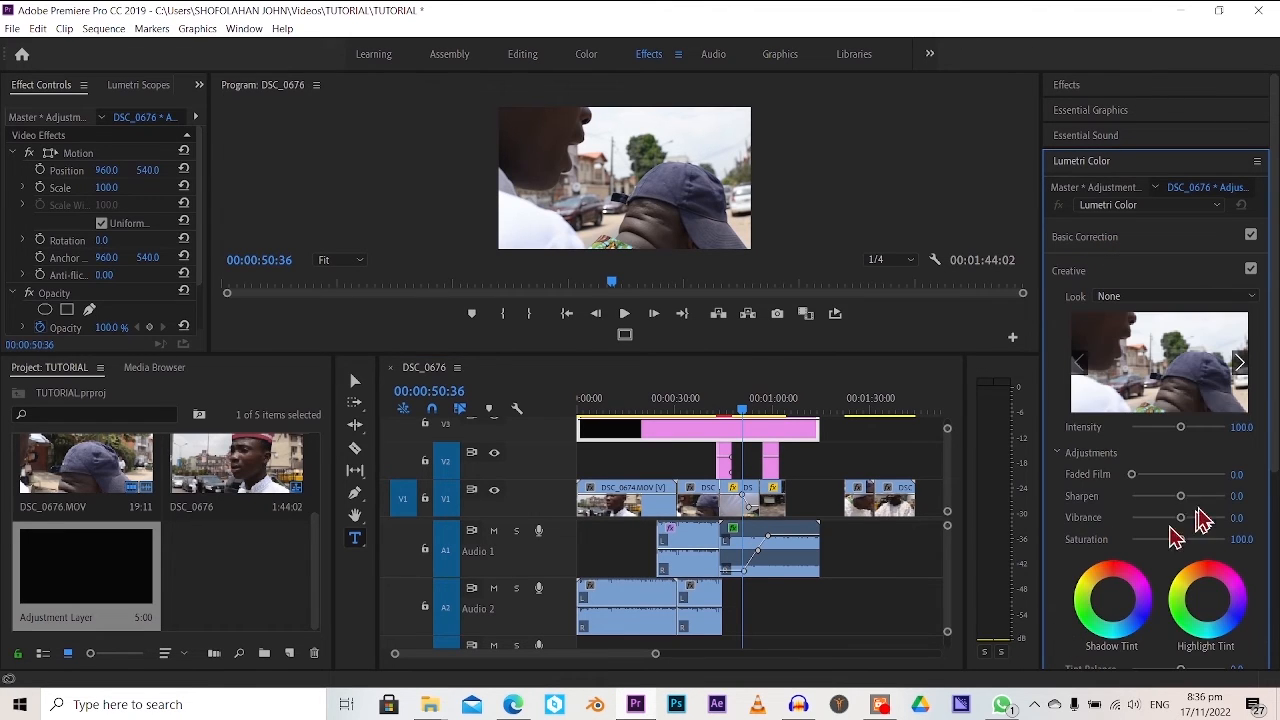
click(1207, 299)
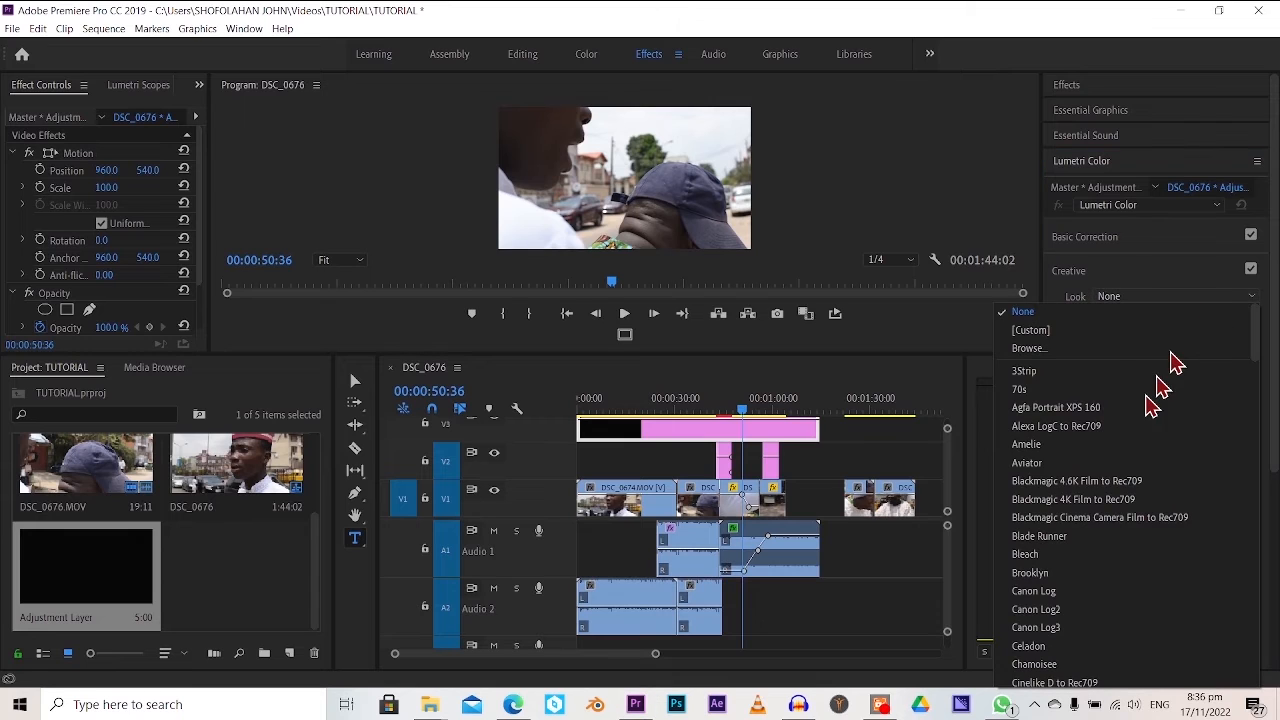
click(1117, 451)
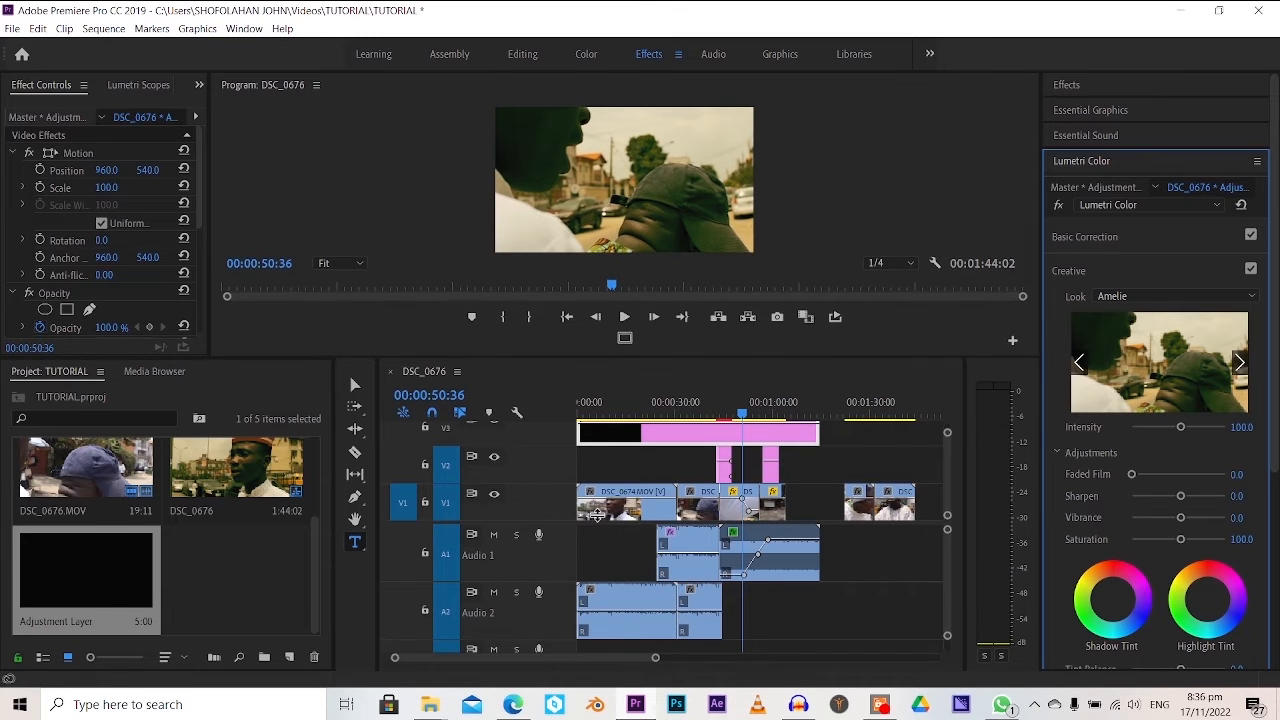
drag(614, 356, 614, 526)
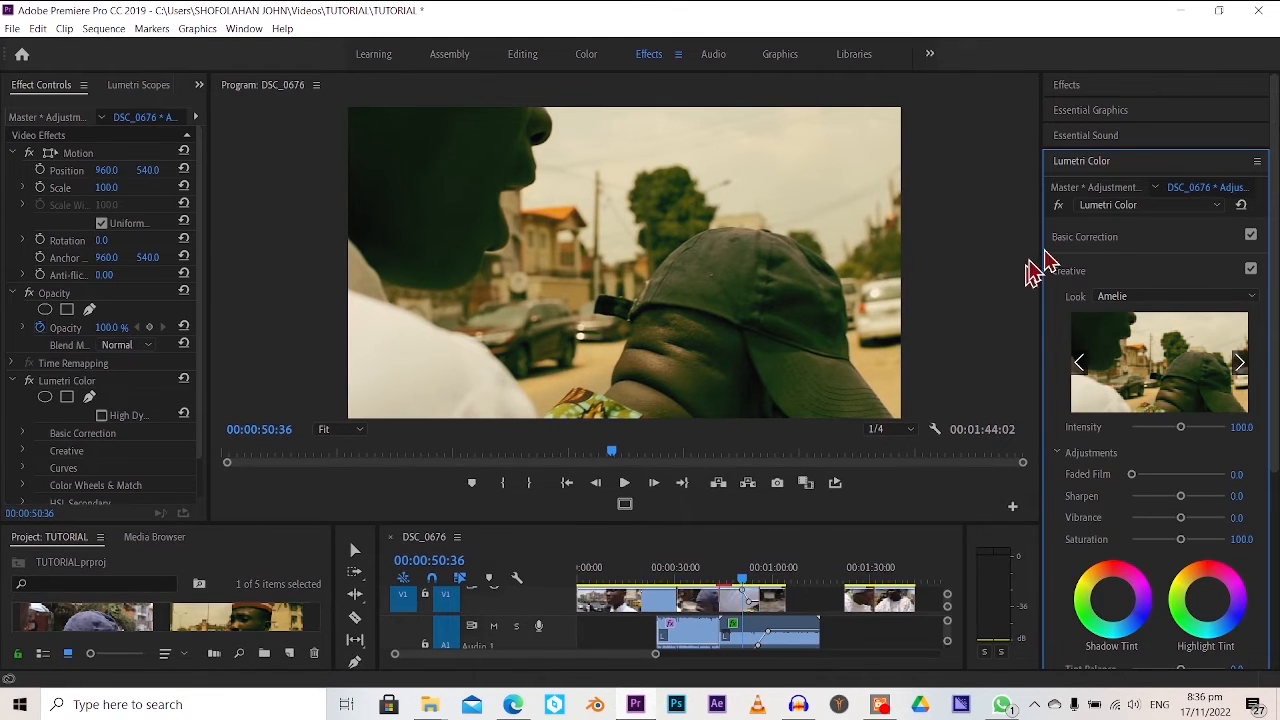
Set the adjustment layer's Basic Correction to Contrast -45.1, Highlights -34.5, Shadows 31.0, Whites -29.2, Blacks 31.0 and Saturation 118.6
click(1050, 242)
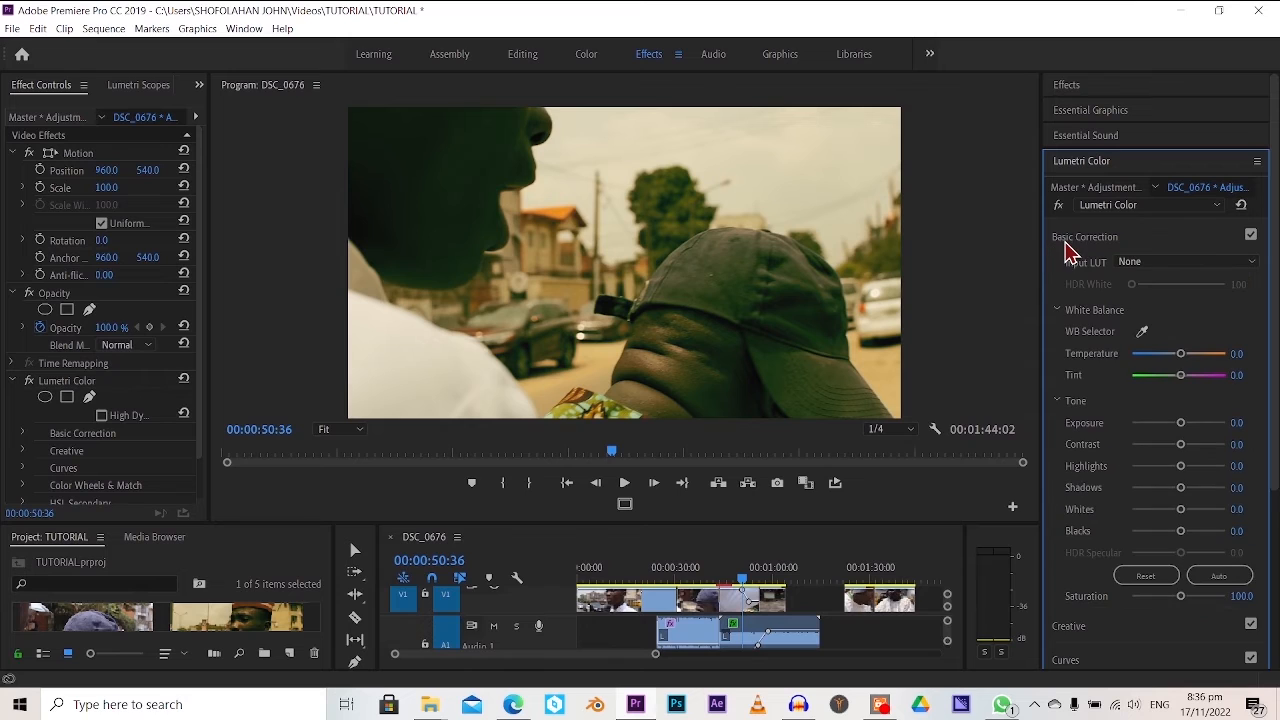
click(1157, 443)
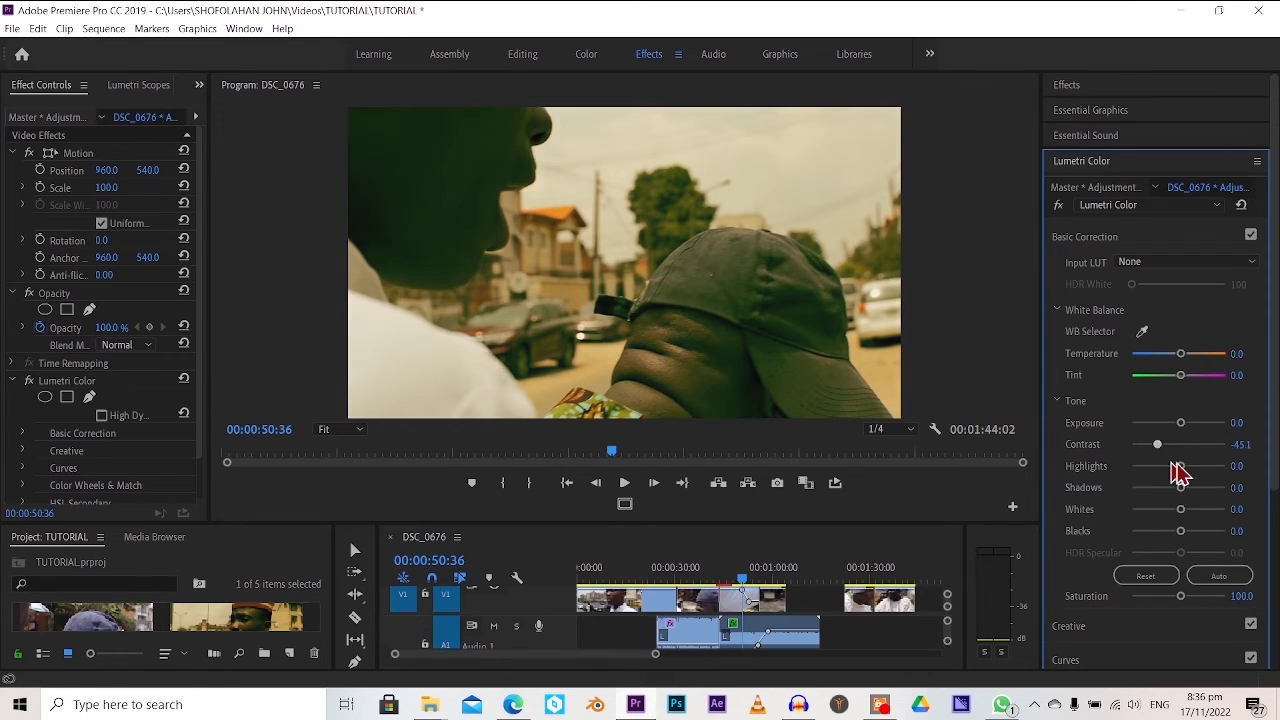
drag(1181, 467, 1161, 470)
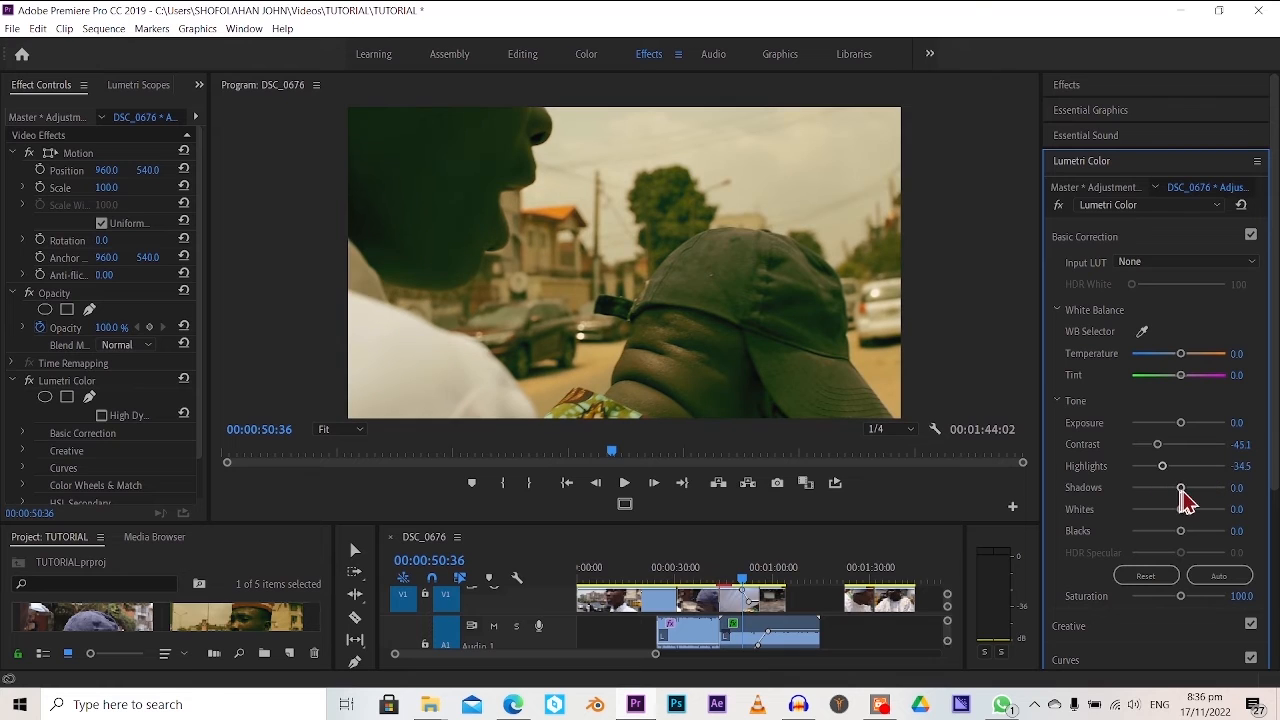
click(1193, 488)
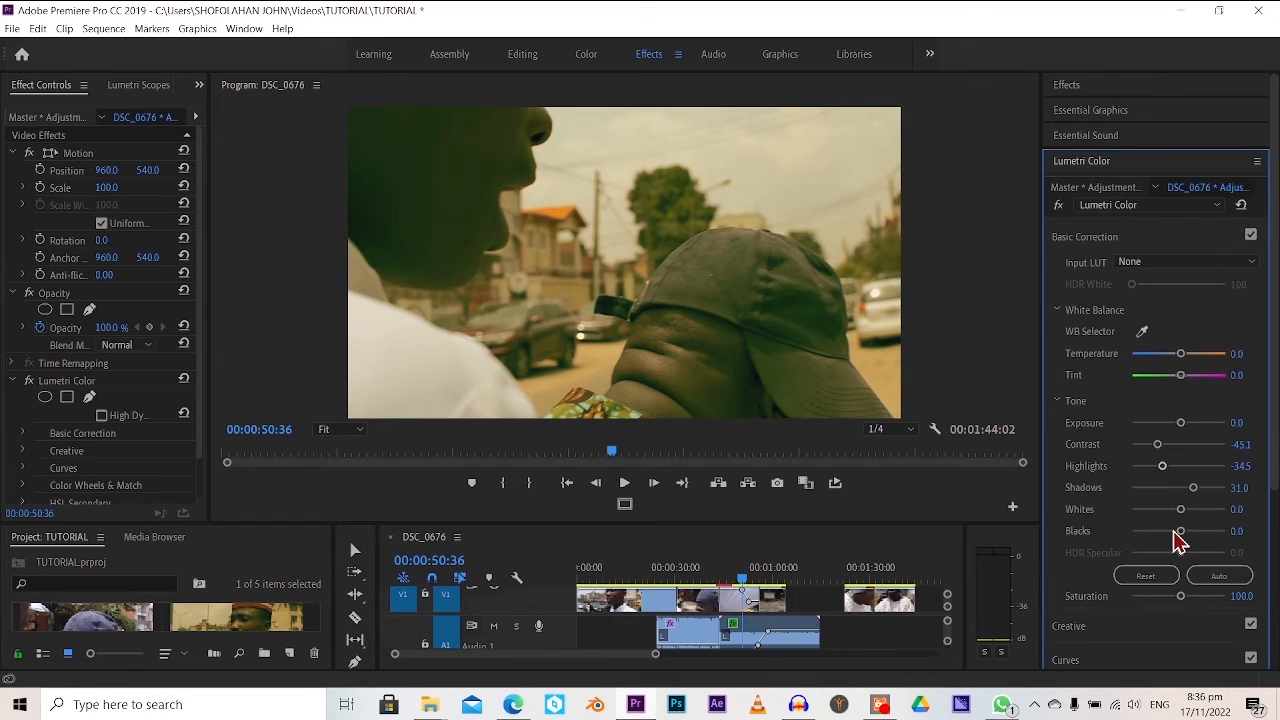
click(1165, 509)
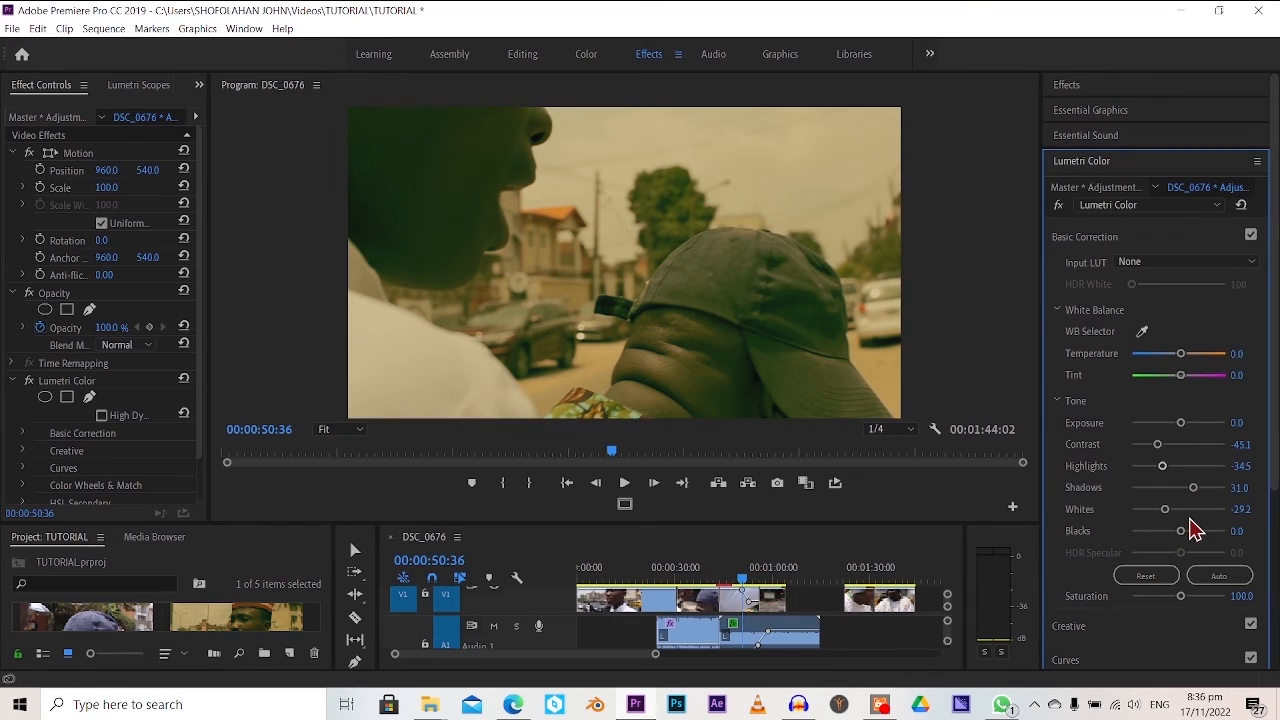
click(1193, 531)
click(1188, 596)
Examine the RGB curves, hue saturation curves and HSL Secondary correction settings in Lumetri Color
scroll(1125, 575, down, 3)
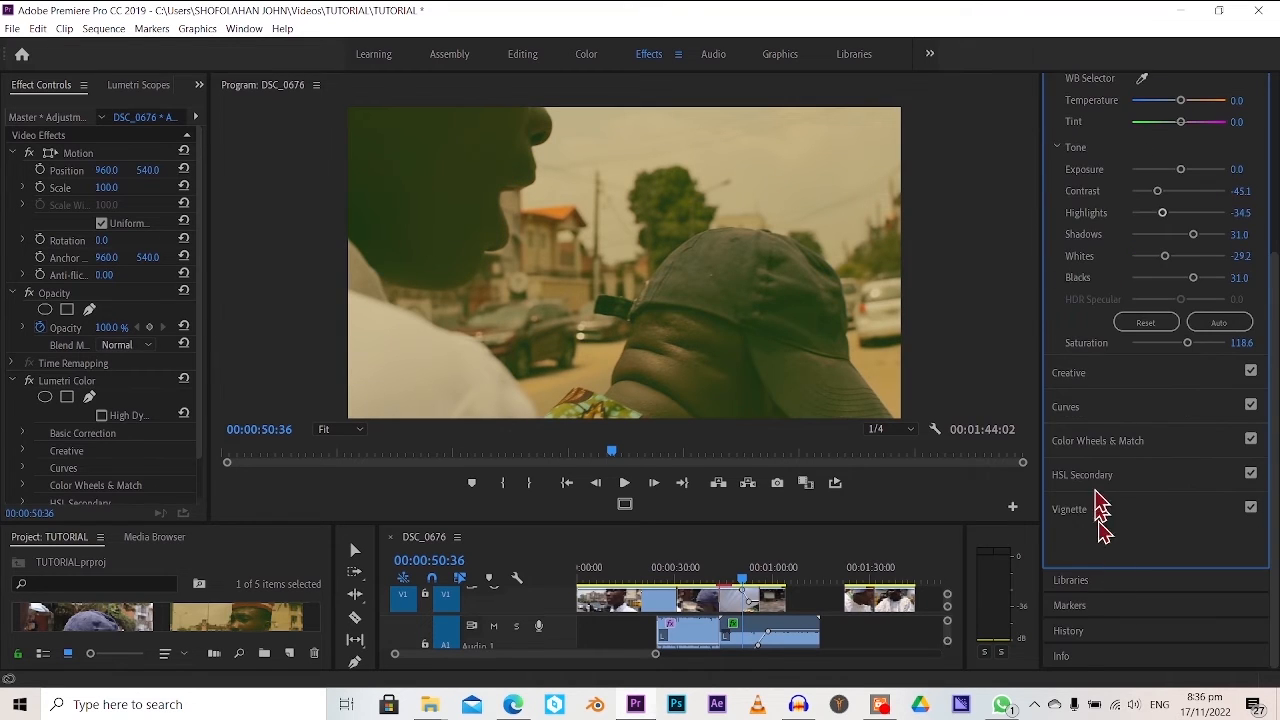
click(1083, 422)
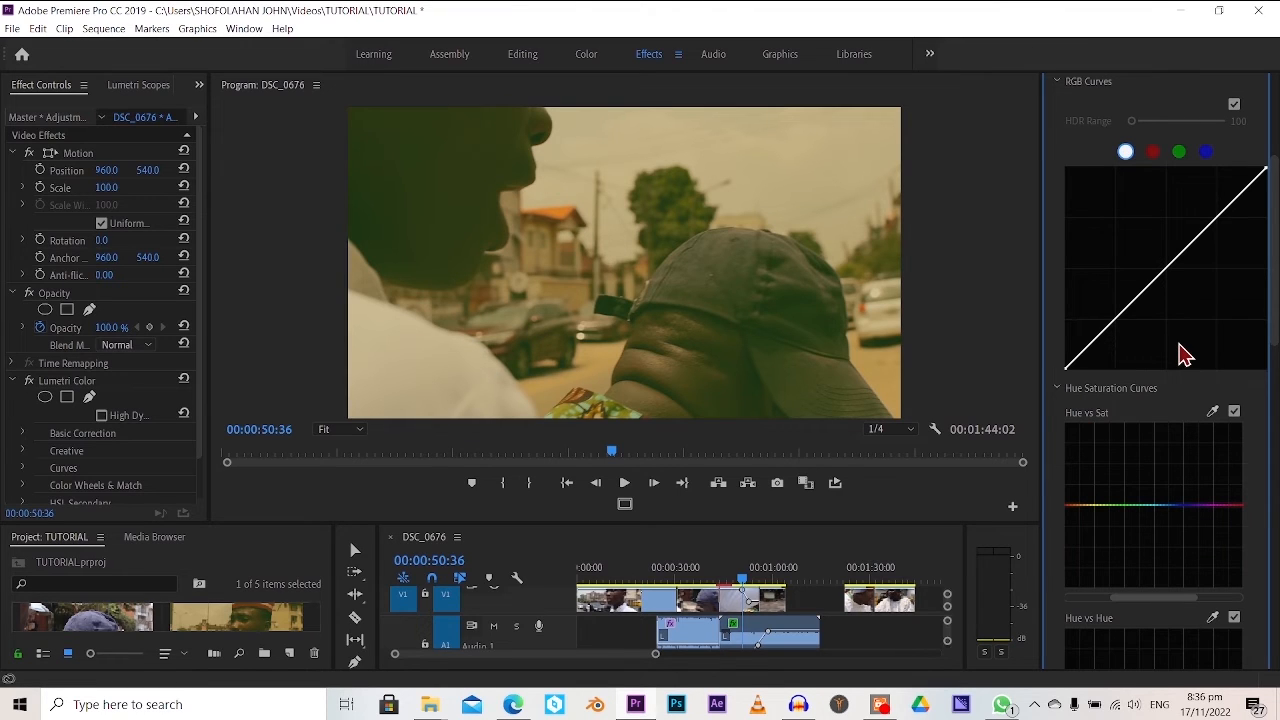
scroll(1068, 255, up, 5)
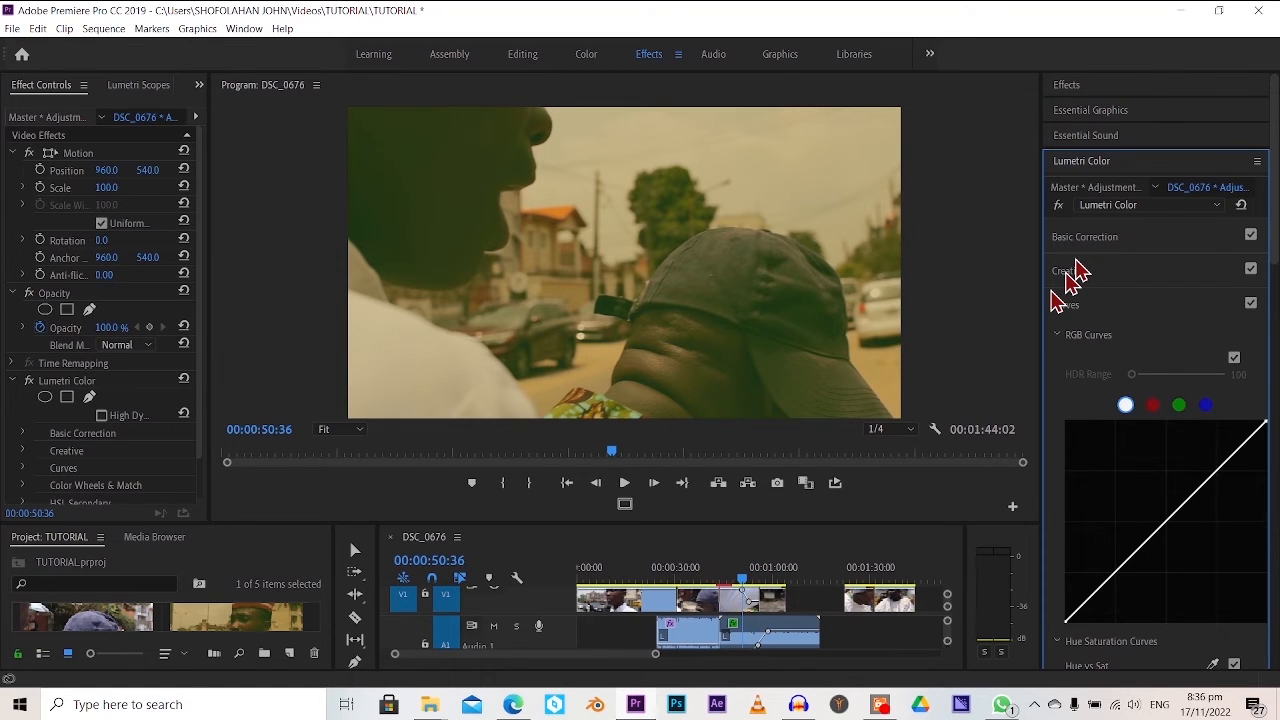
scroll(1062, 282, down, 15)
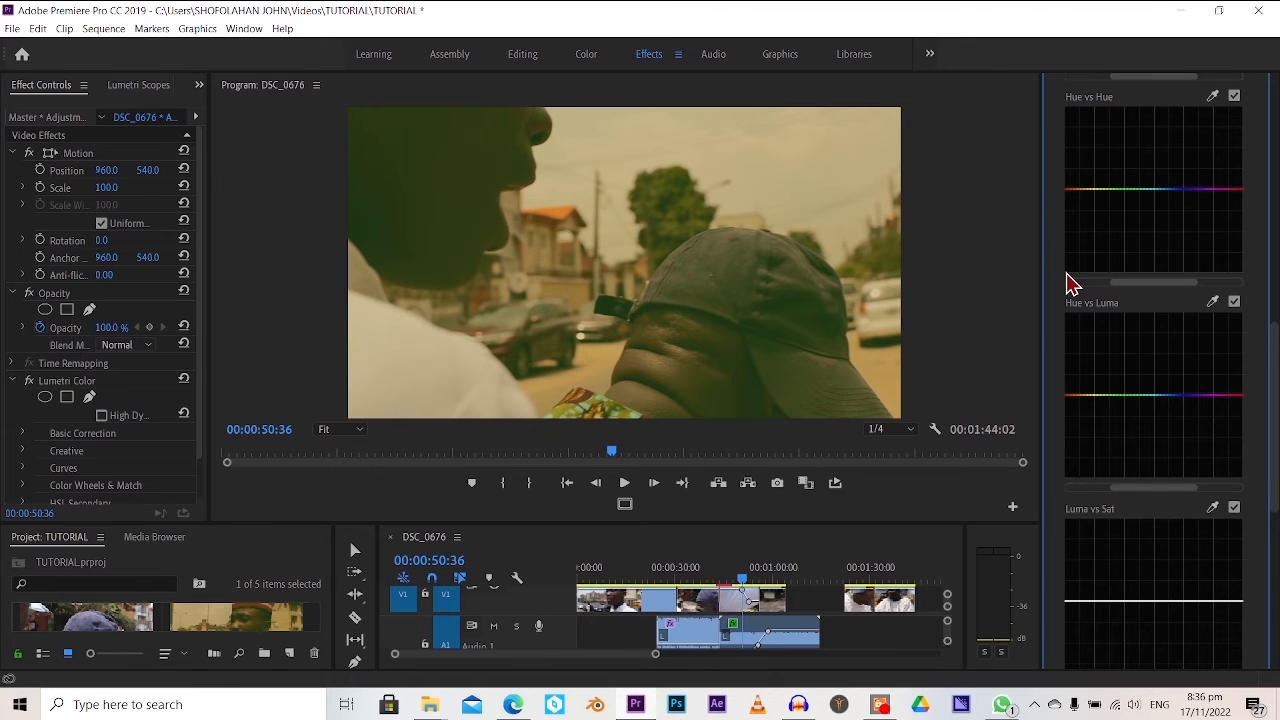
scroll(1072, 278, up, 10)
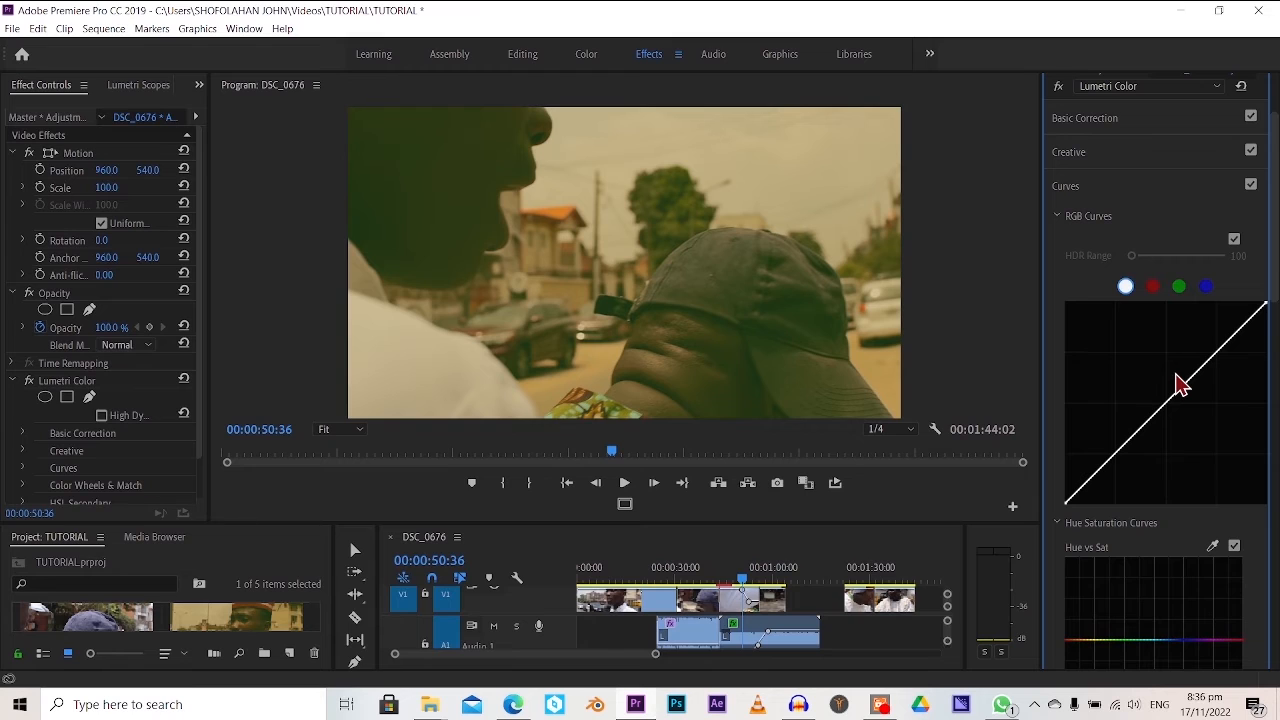
scroll(1180, 384, down, 3)
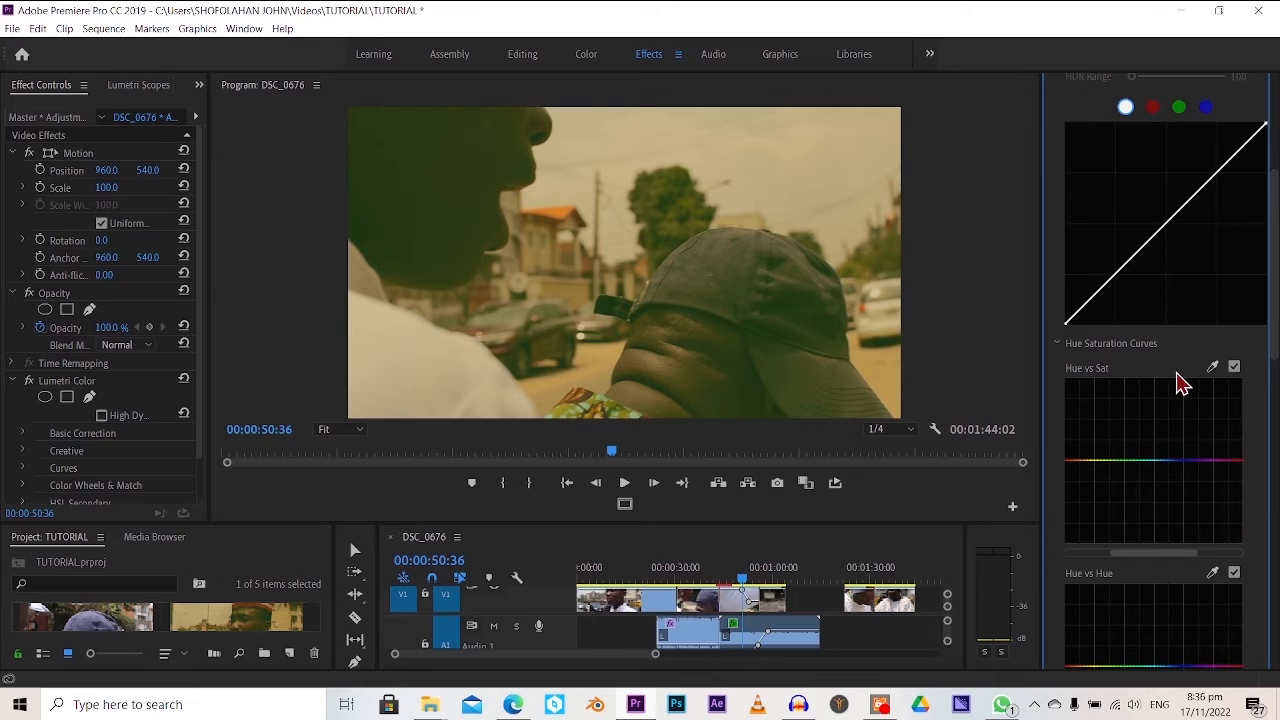
scroll(1176, 368, up, 3)
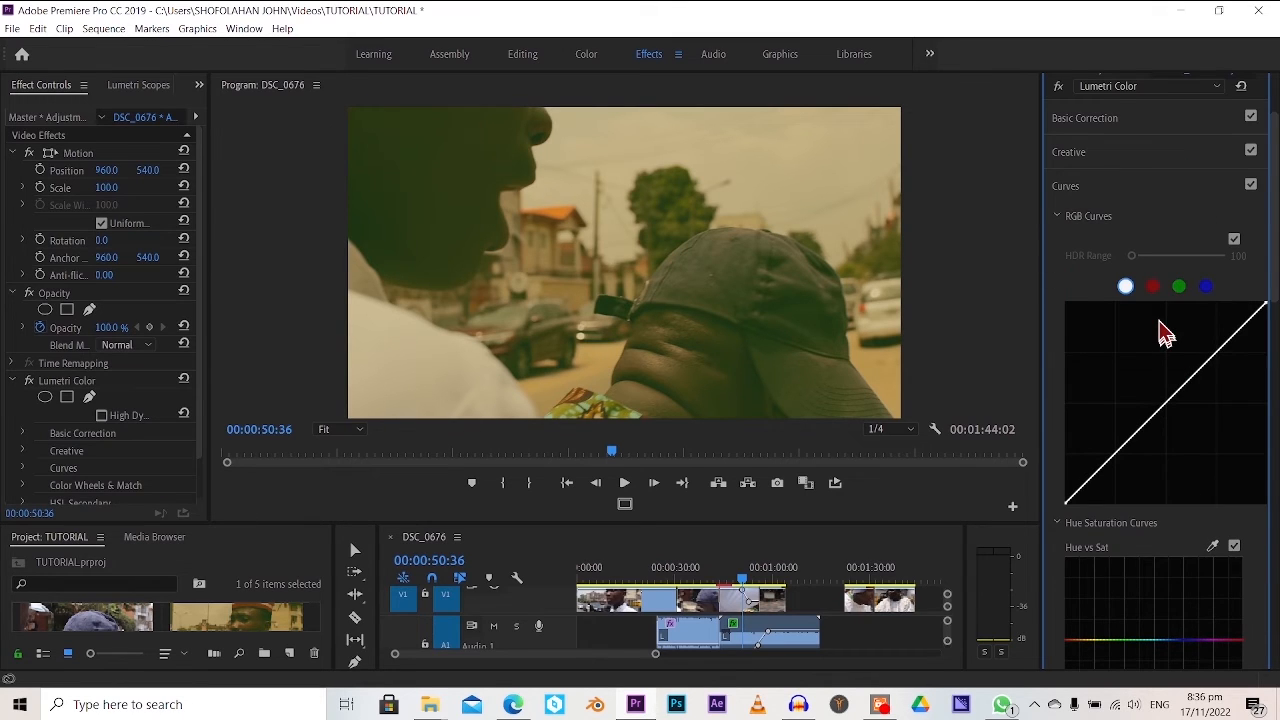
scroll(1163, 333, down, 4)
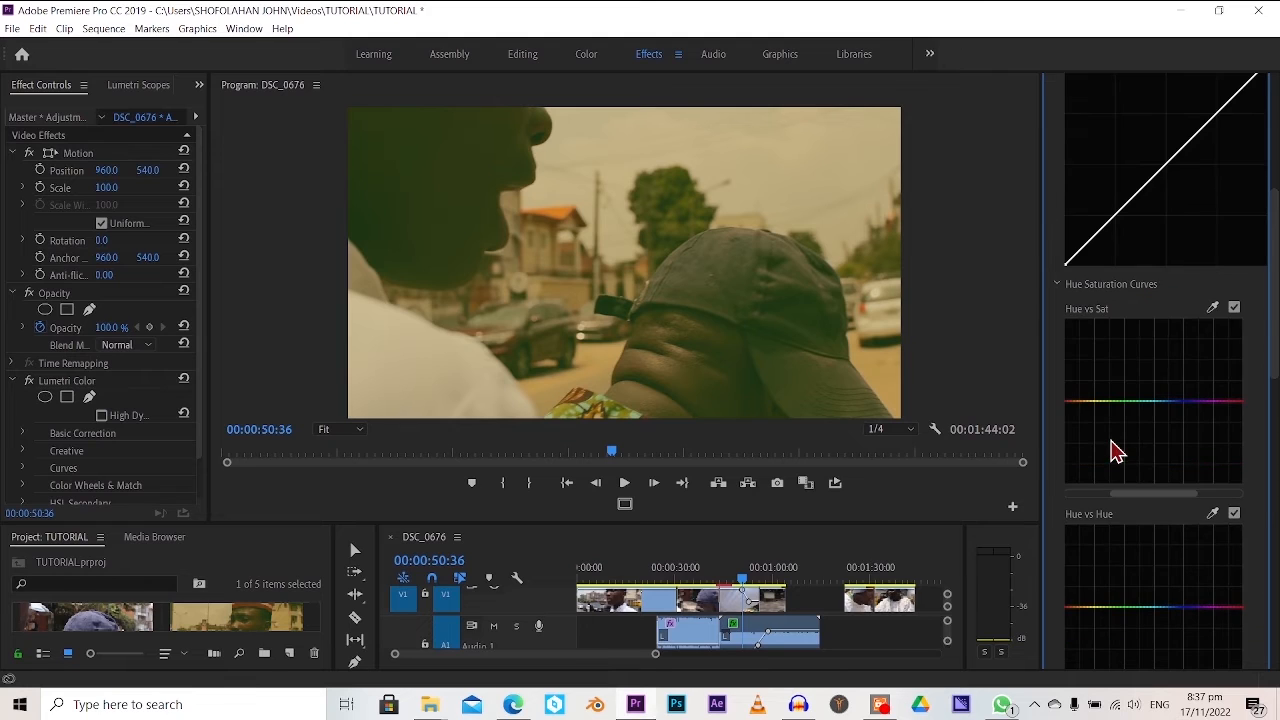
scroll(1117, 452, down, 10)
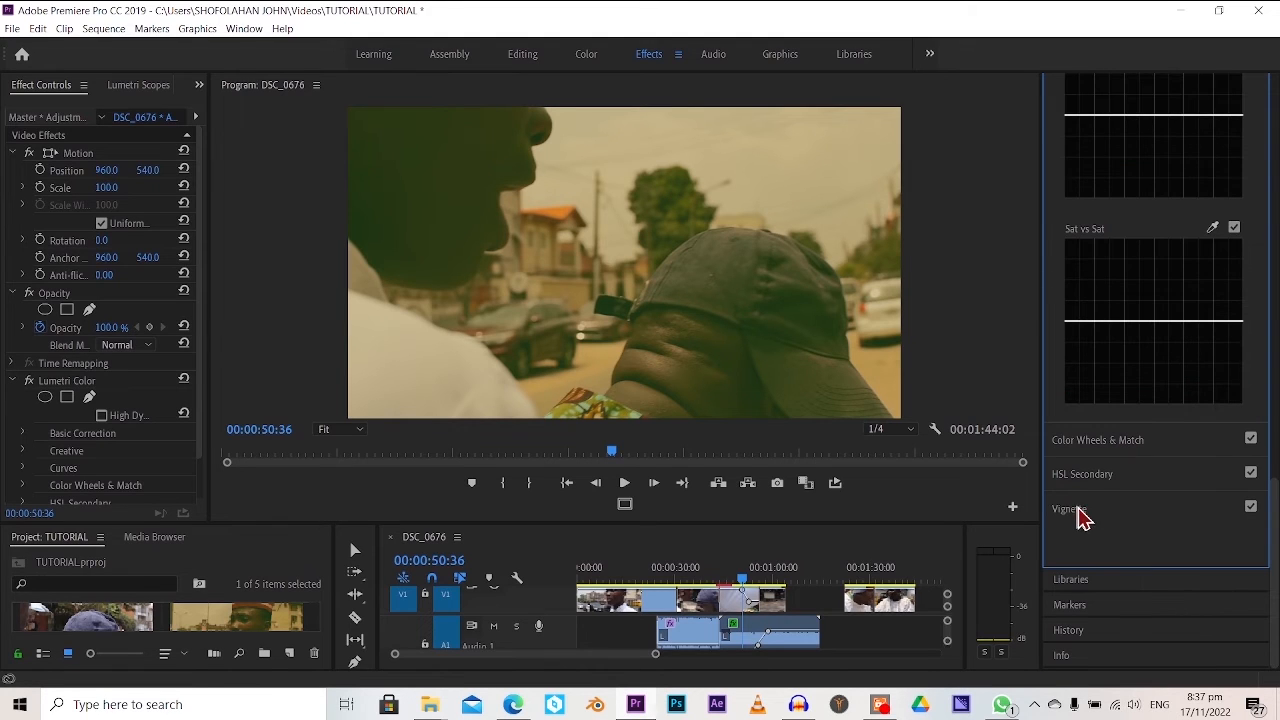
click(1092, 478)
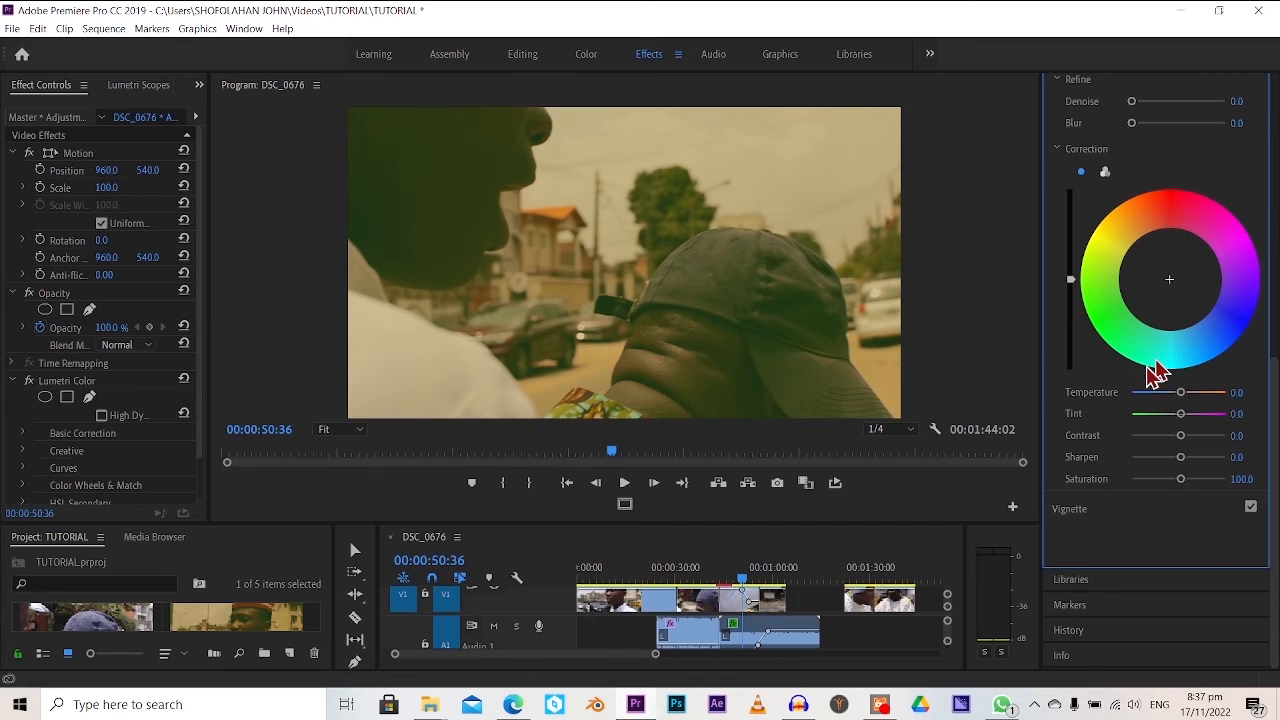
Give the adjustment layer a vignette with Amount -3.0, Midpoint 24.8, Roundness 13.3 and Feather 100.0
click(1078, 521)
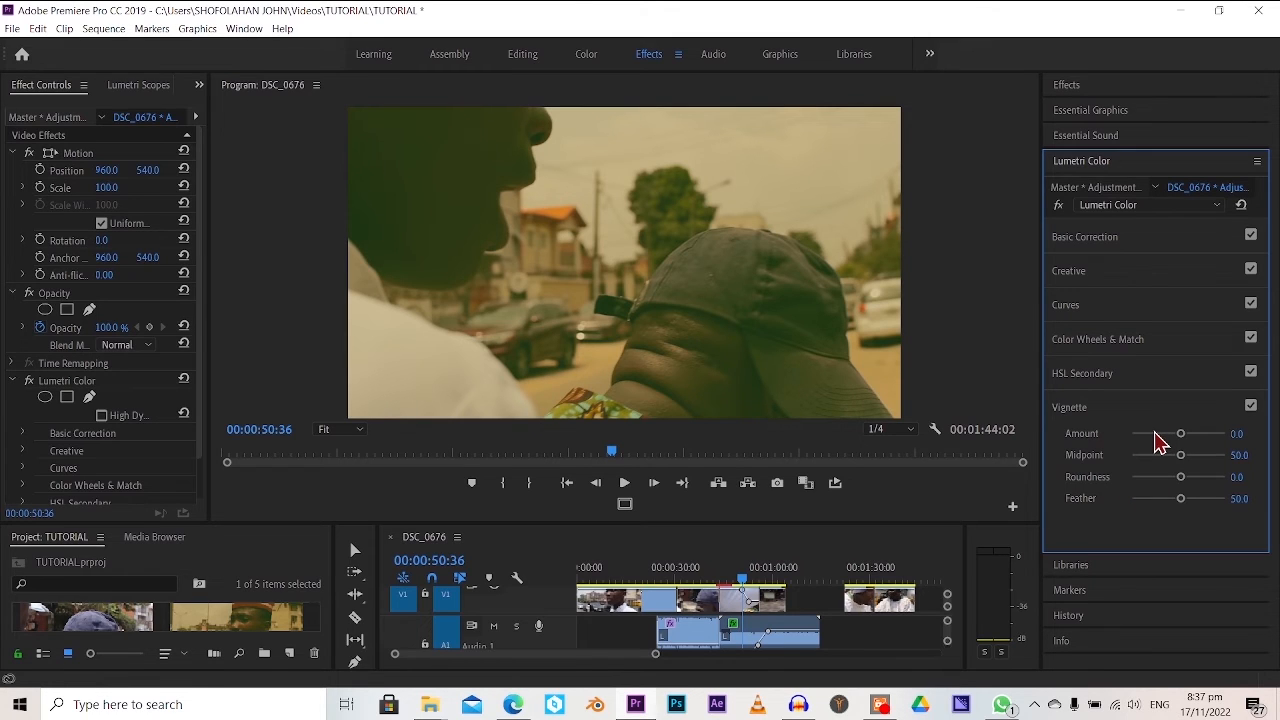
drag(1156, 440, 1133, 434)
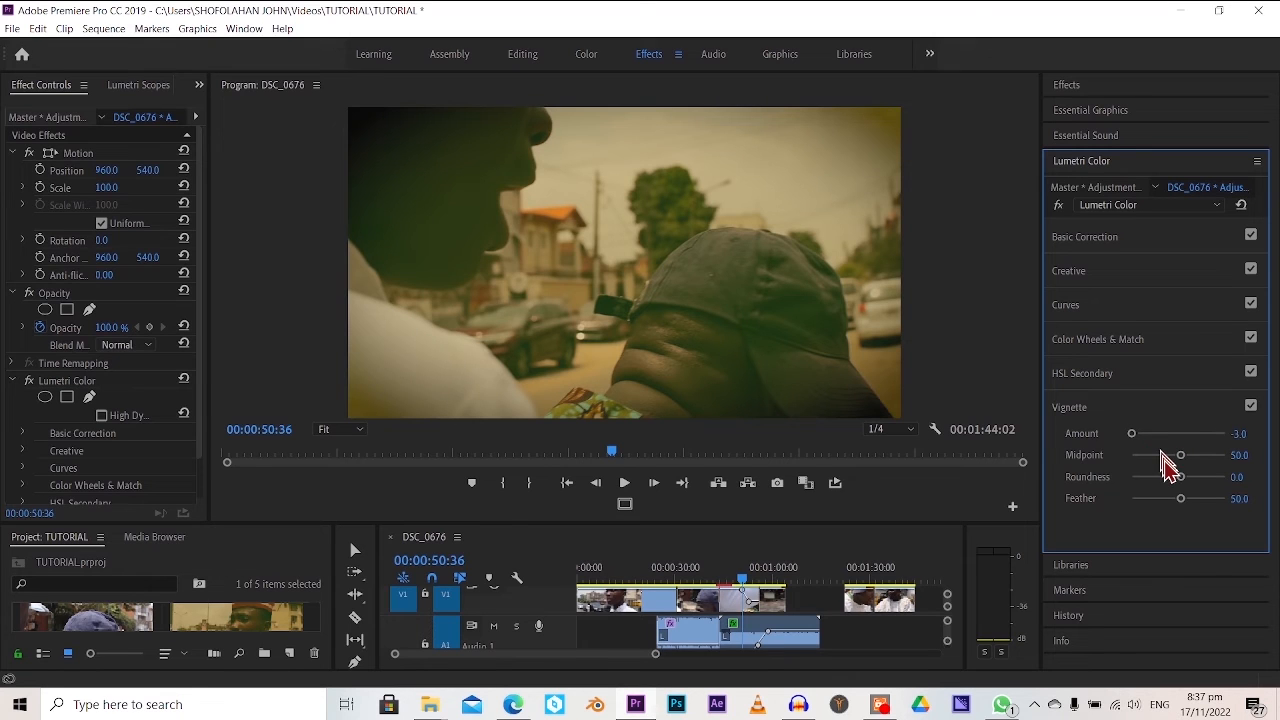
mouse_move(1165, 462)
mouse_down()
mouse_move(1146, 463)
mouse_move(1227, 499)
mouse_move(1160, 485)
mouse_up()
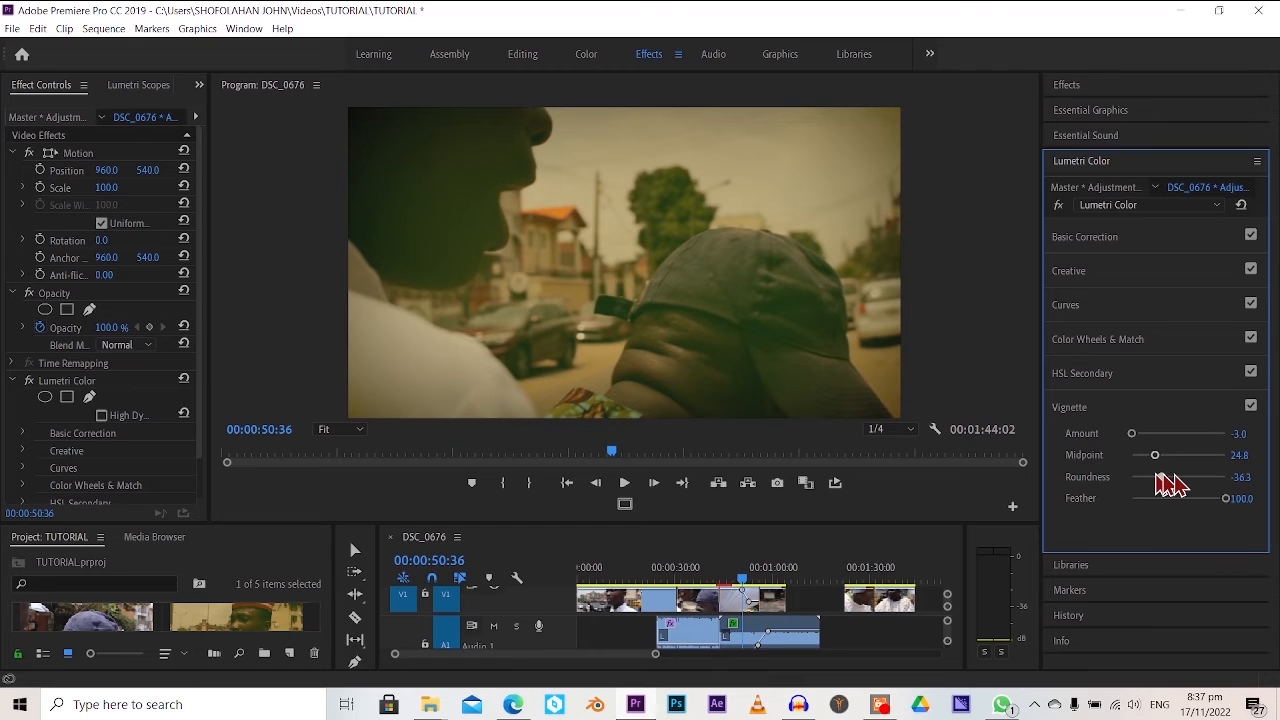
drag(1165, 483, 1185, 478)
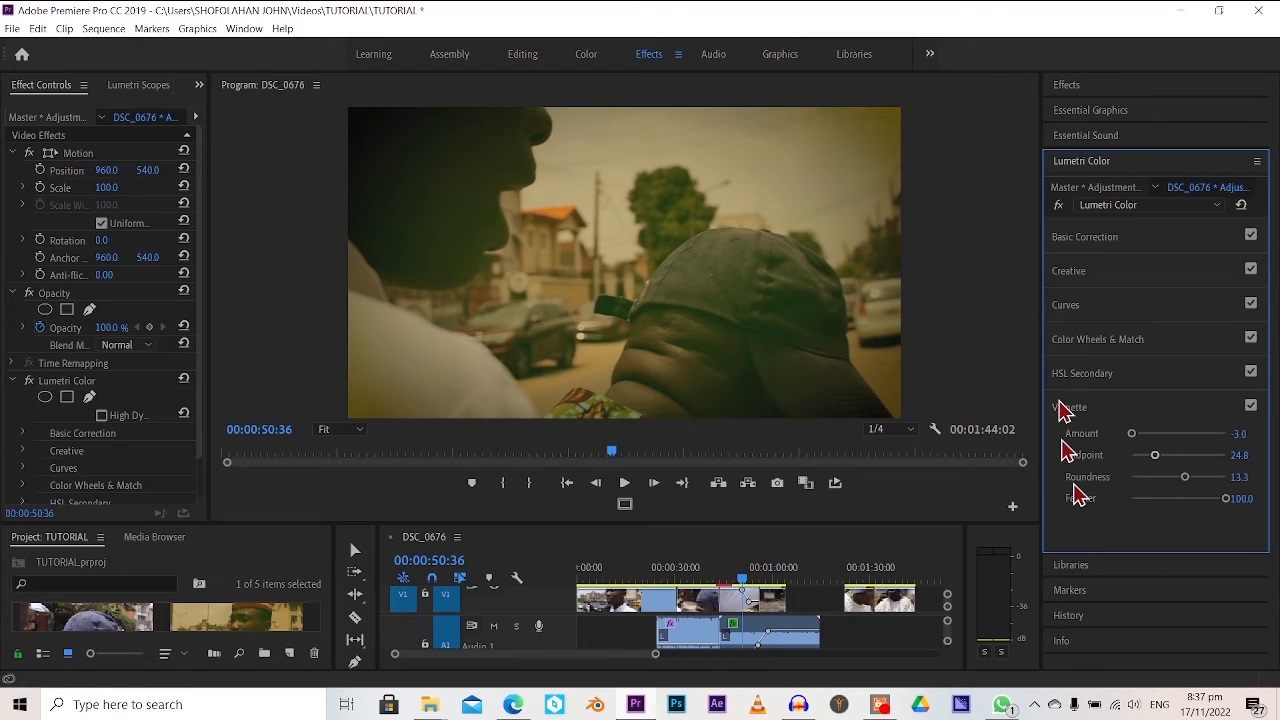
click(1087, 162)
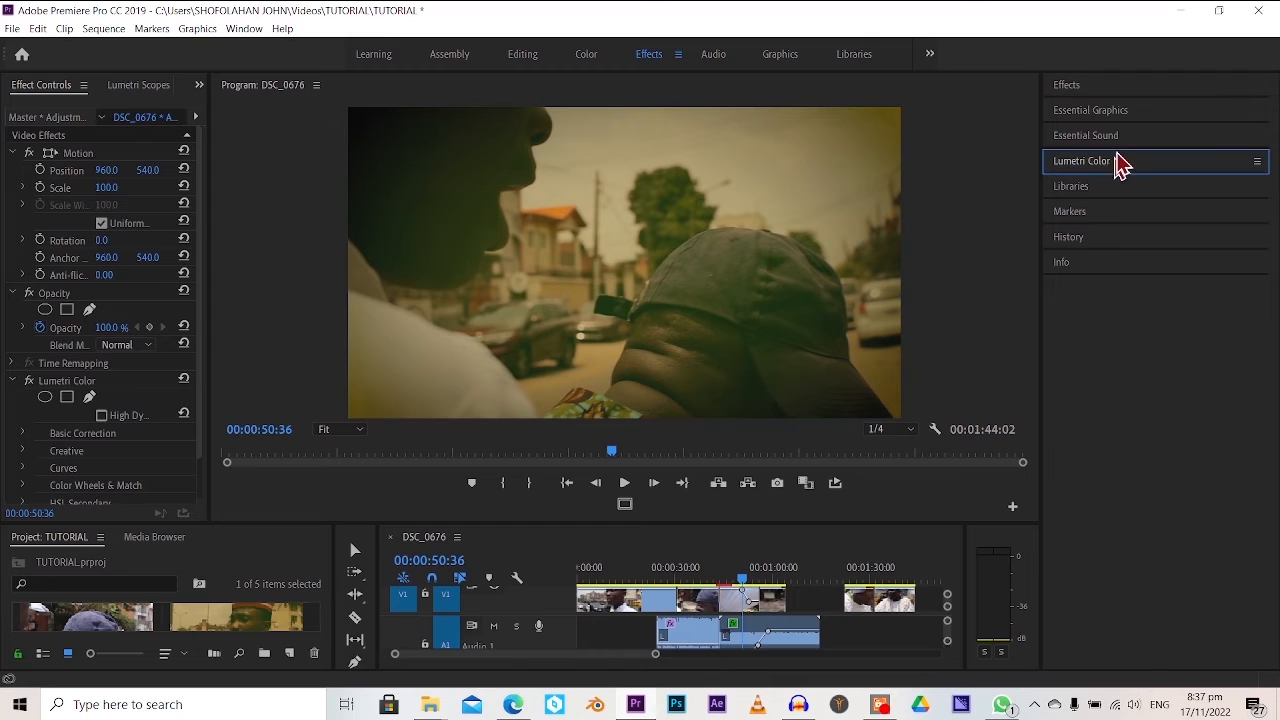
Examine the Libraries, Markers and edit History, and view the media information of the DSC_0674.MOV clip on V1
click(1070, 187)
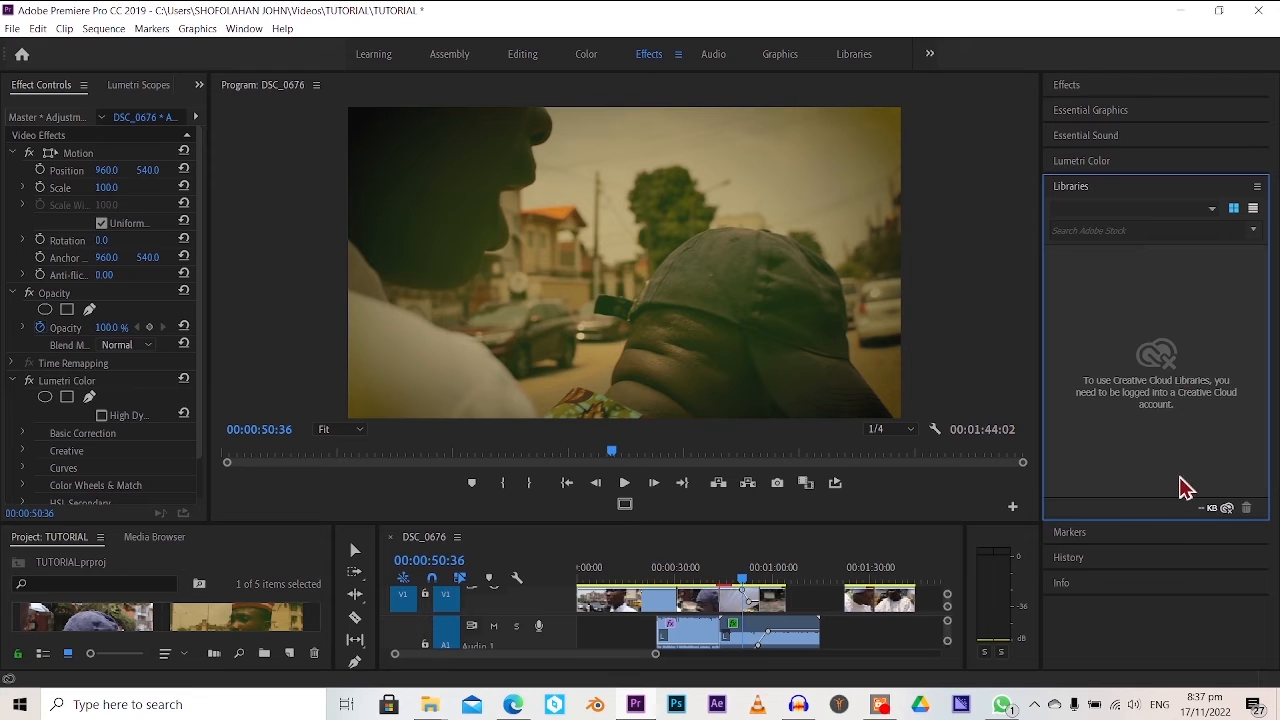
click(1070, 532)
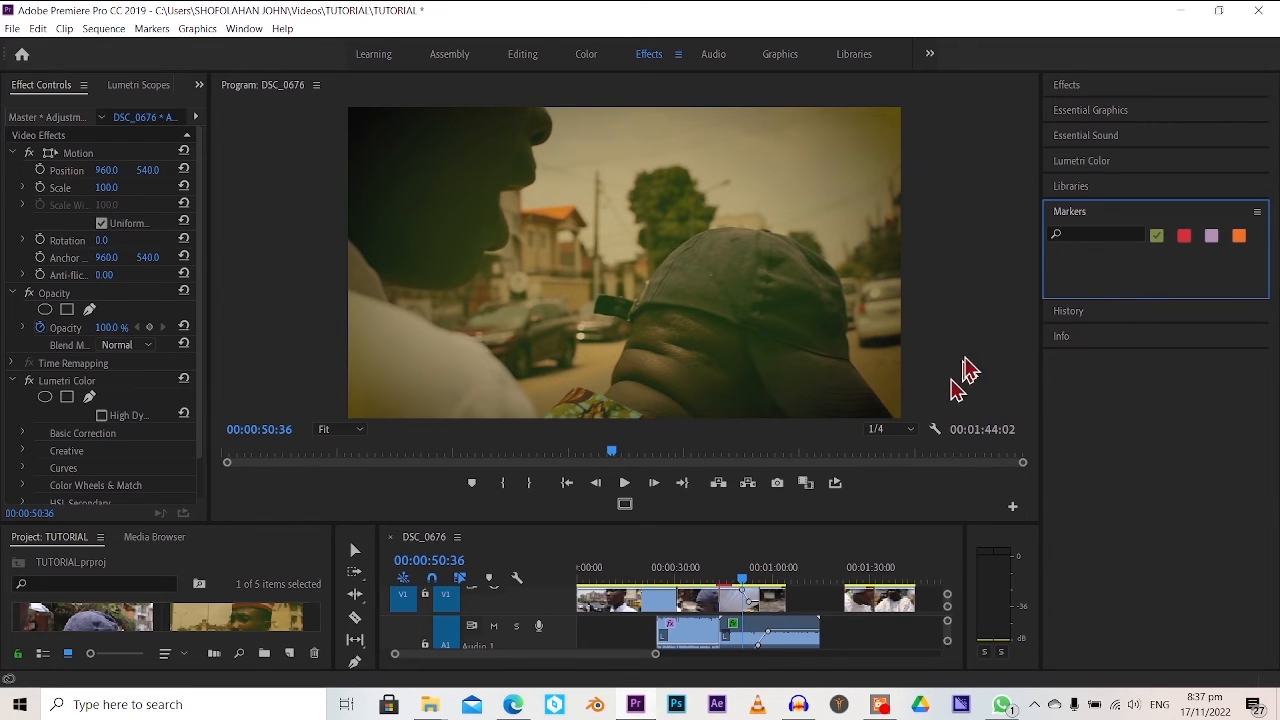
click(687, 567)
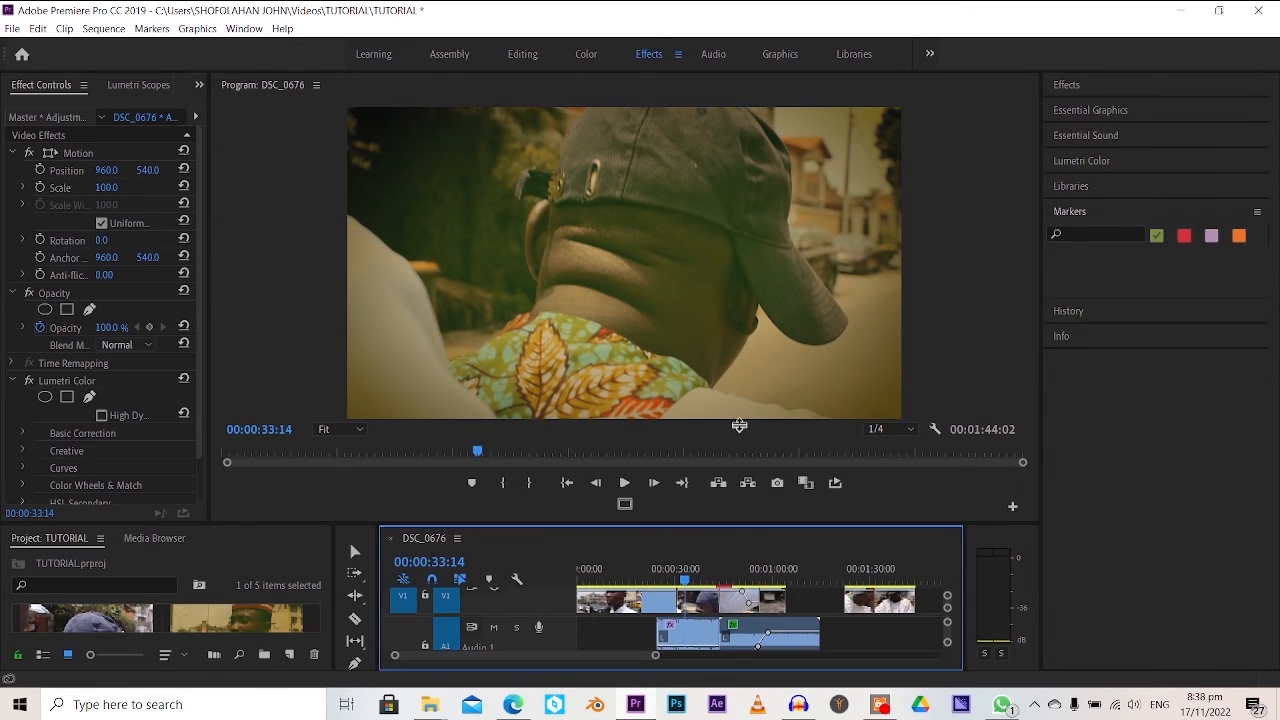
drag(733, 525, 739, 424)
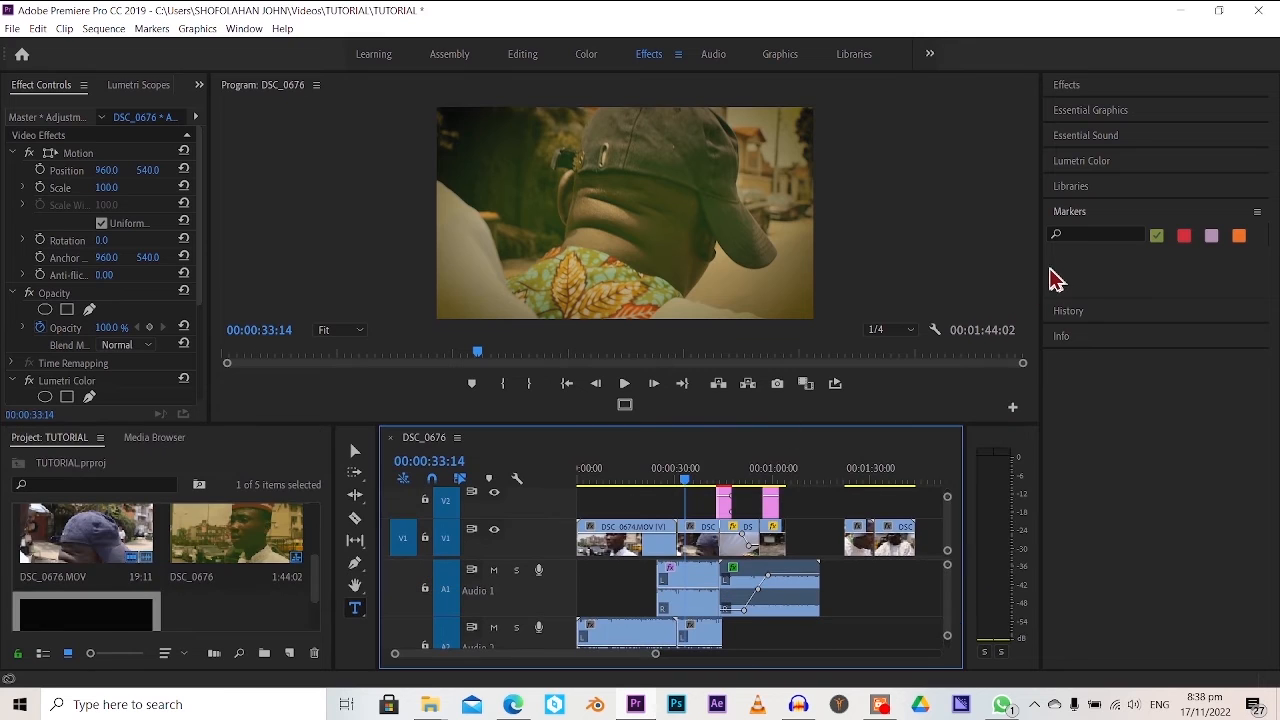
click(1062, 311)
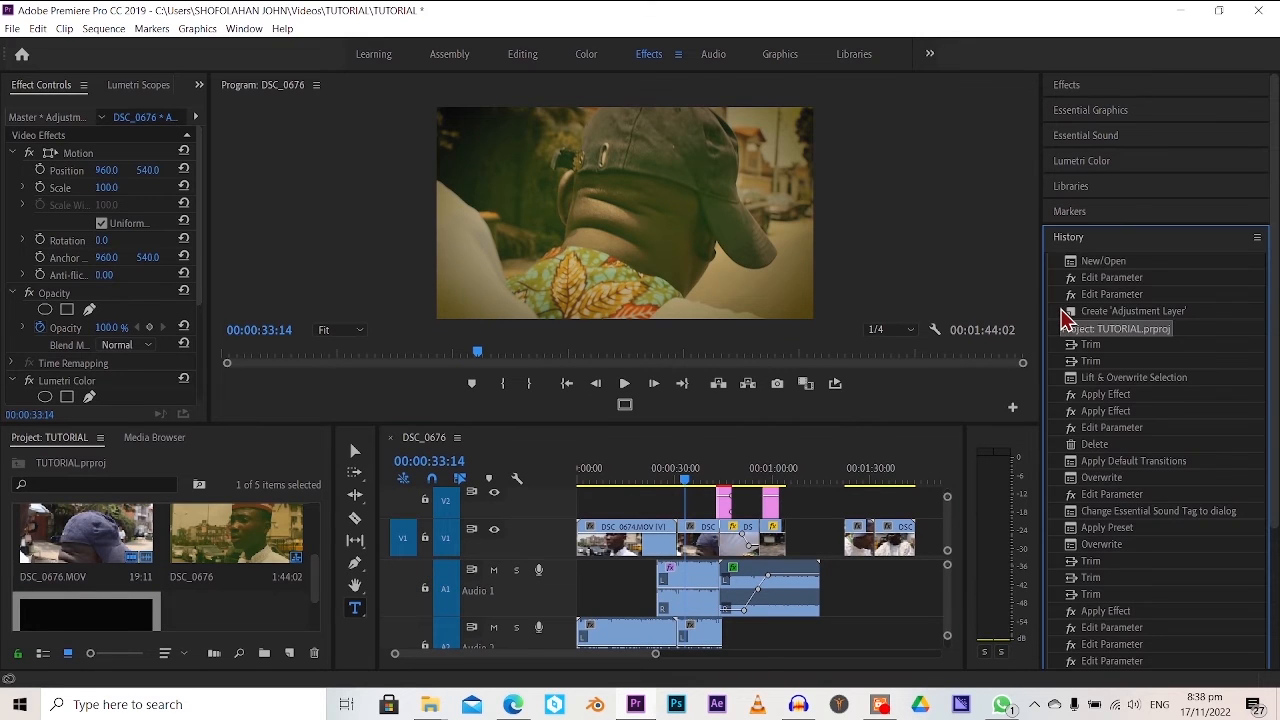
click(1072, 240)
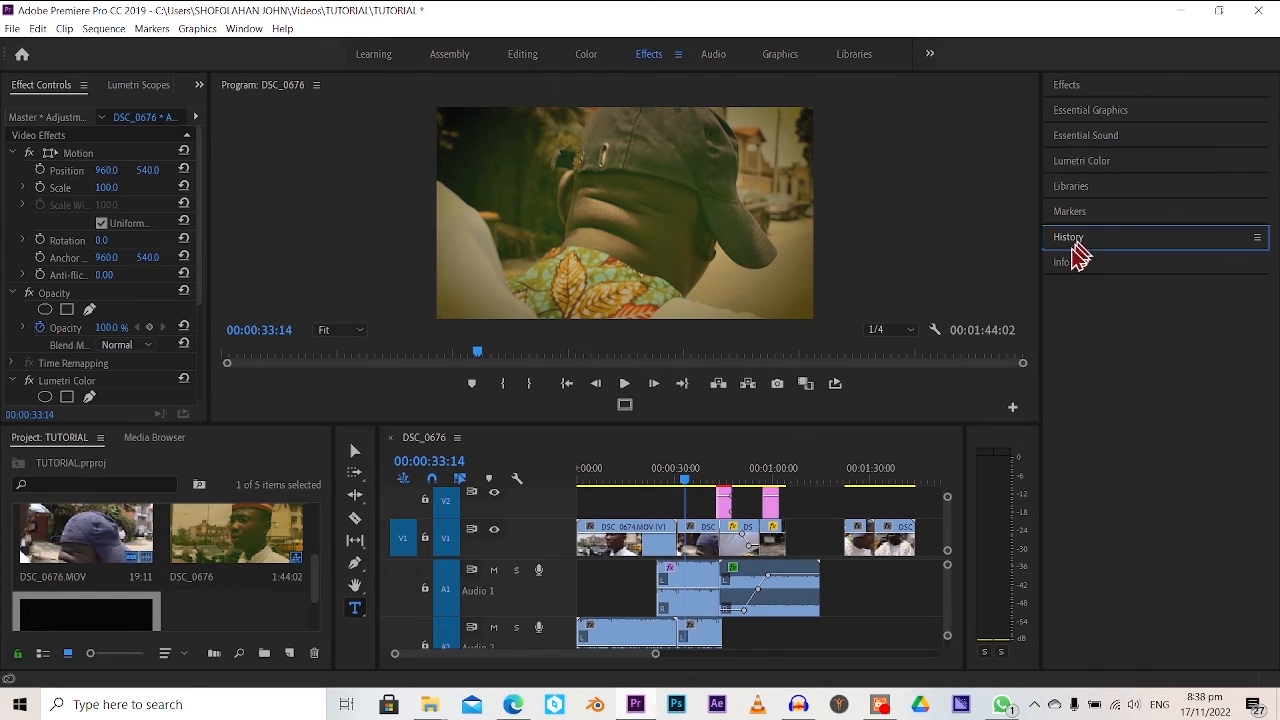
click(1067, 262)
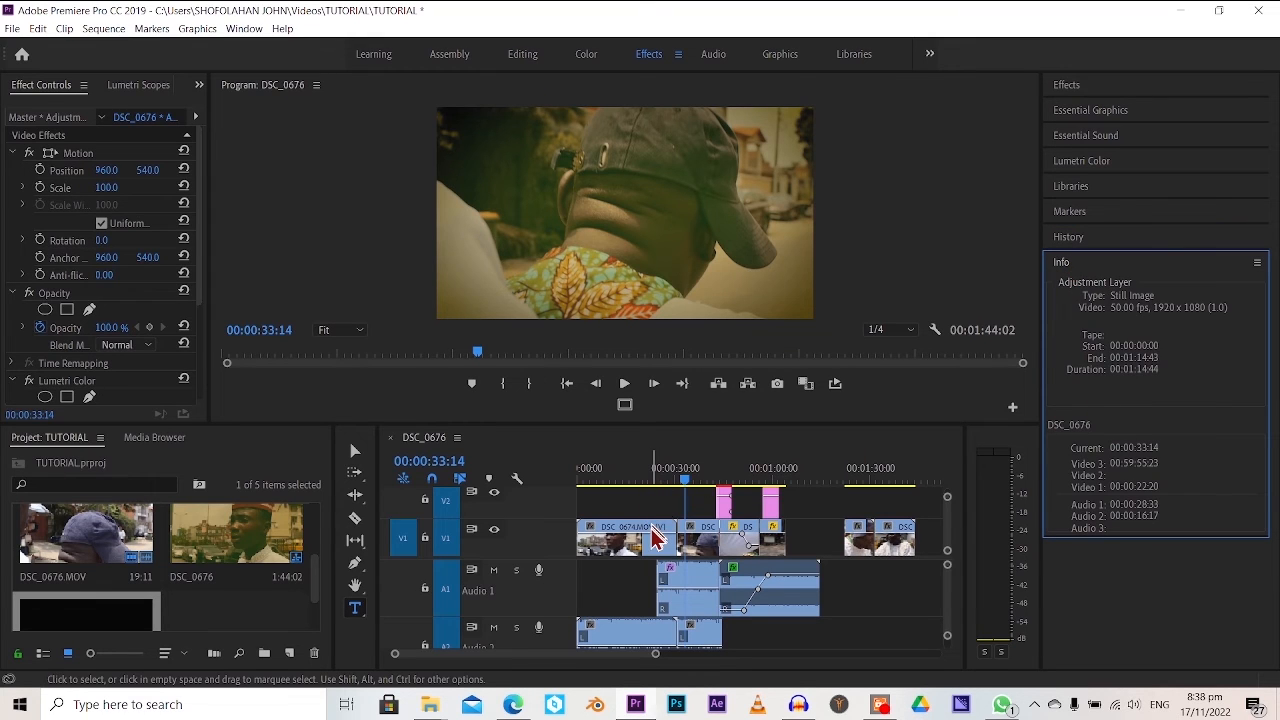
click(652, 531)
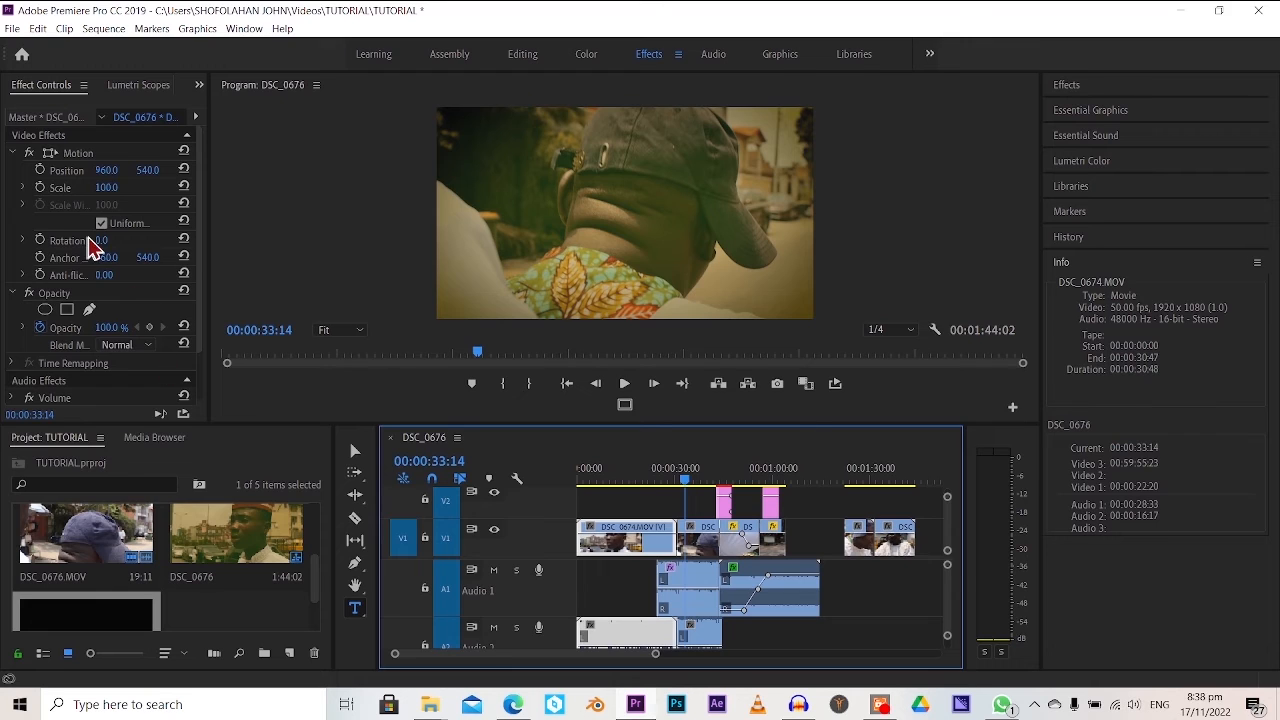
Review the available project, editing, clip and sequence commands, including the options for creating new items
click(12, 30)
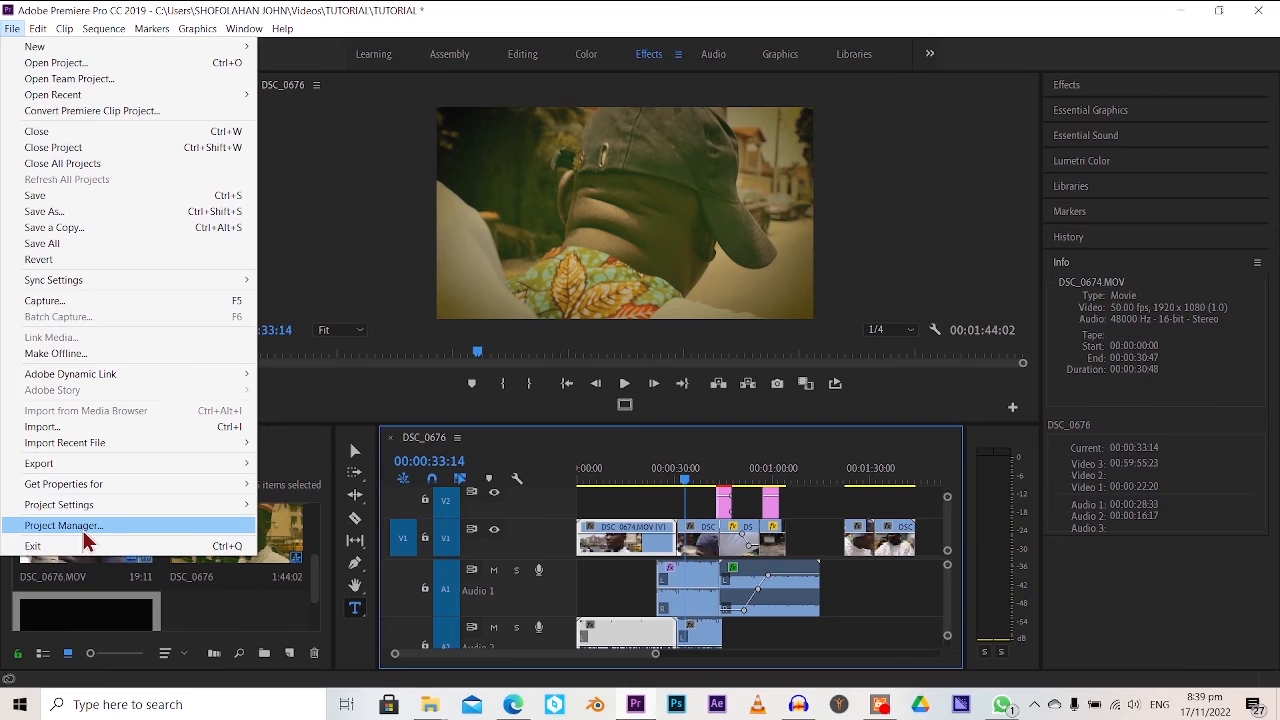
click(48, 30)
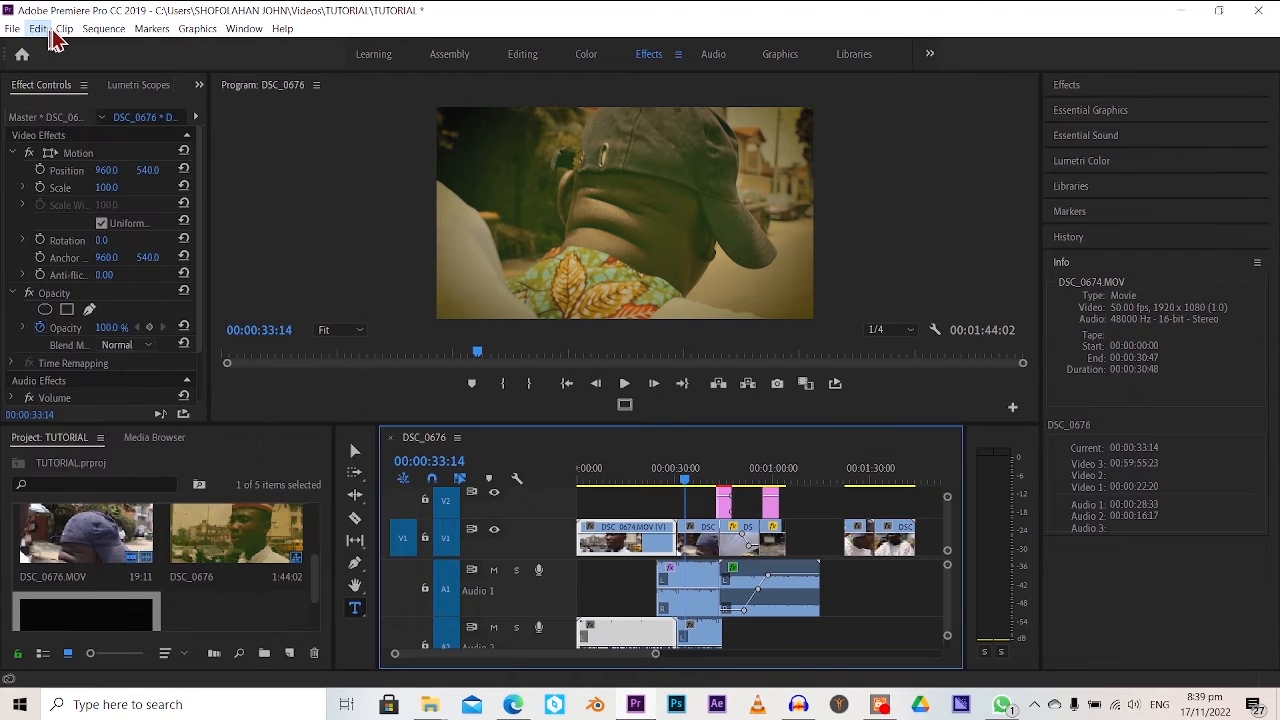
click(50, 30)
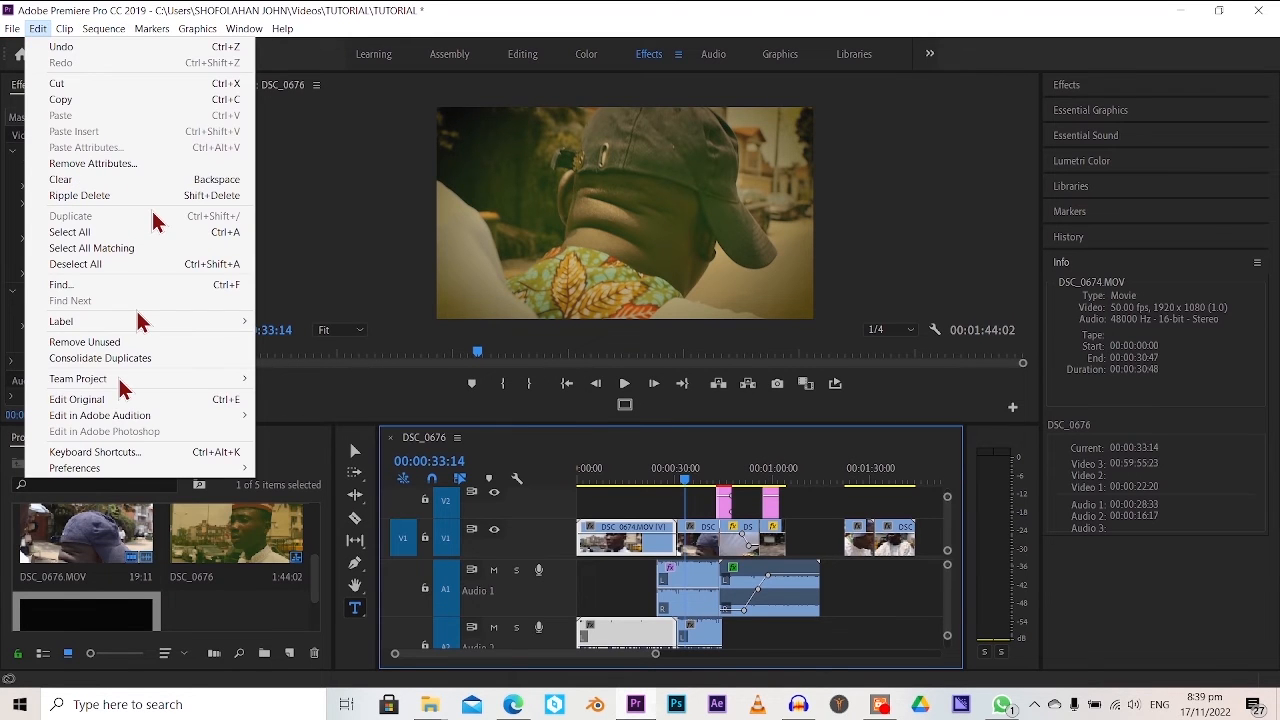
click(606, 535)
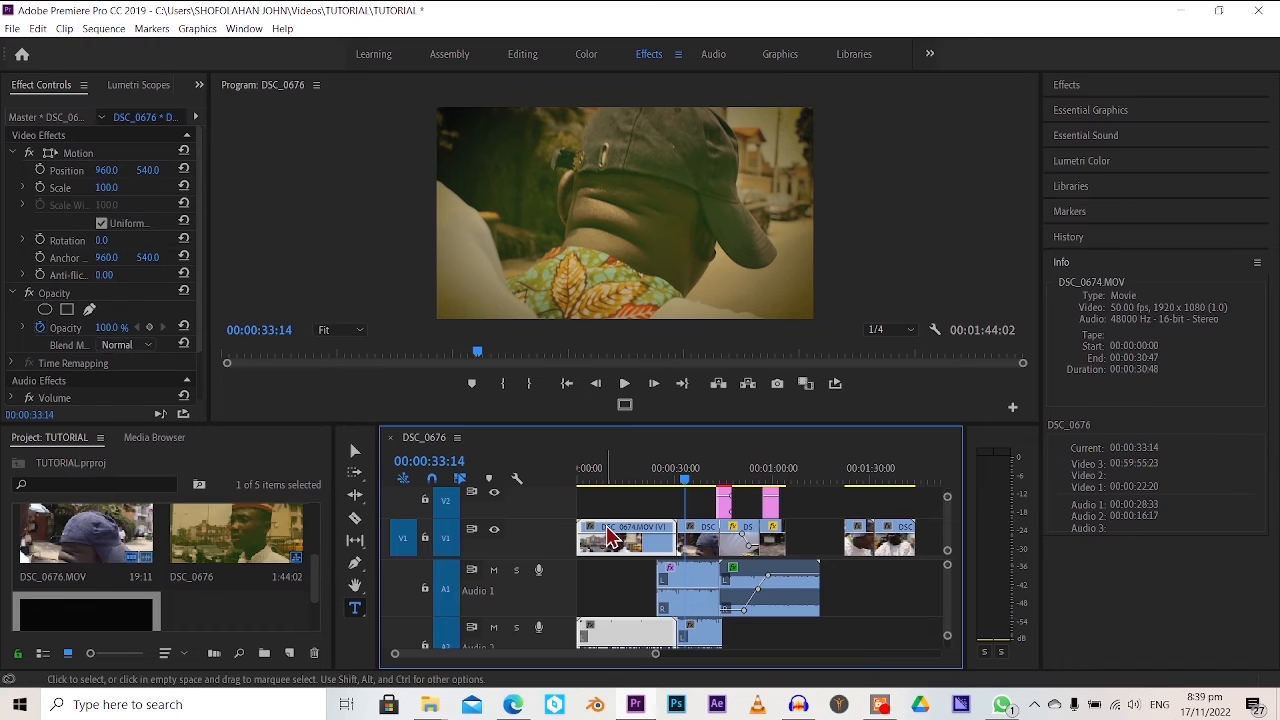
right_click(610, 535)
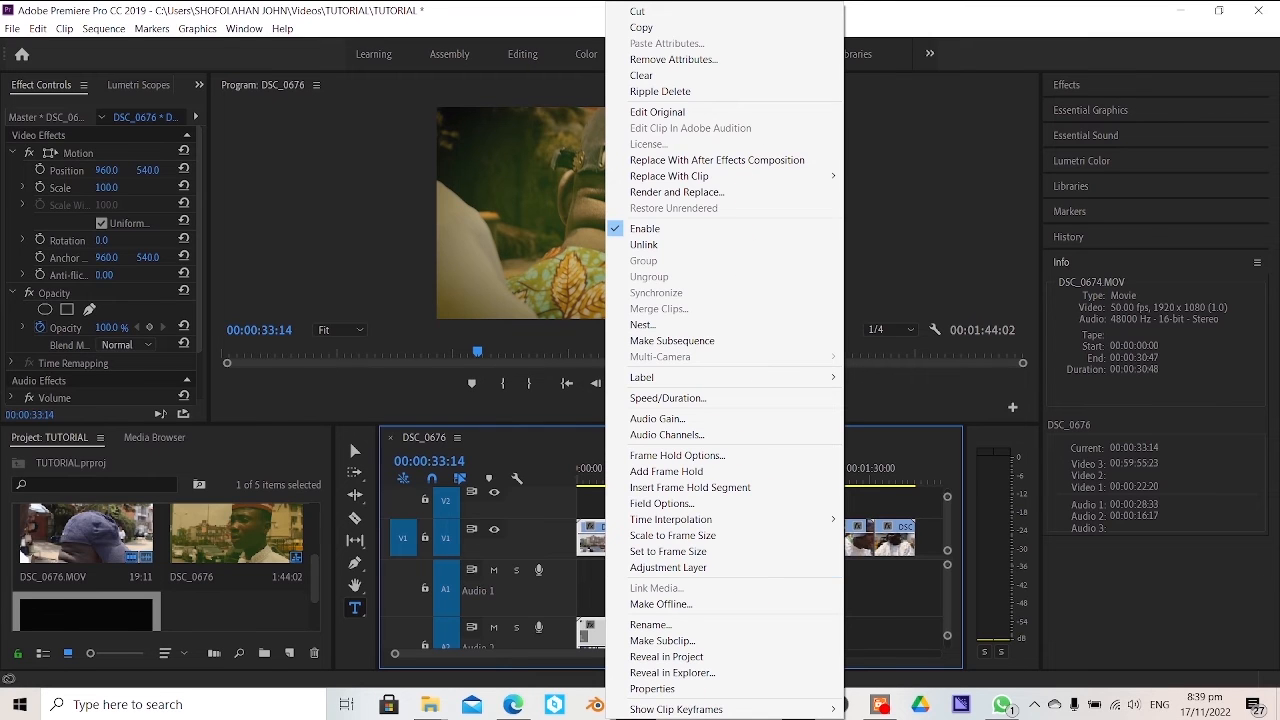
click(13, 28)
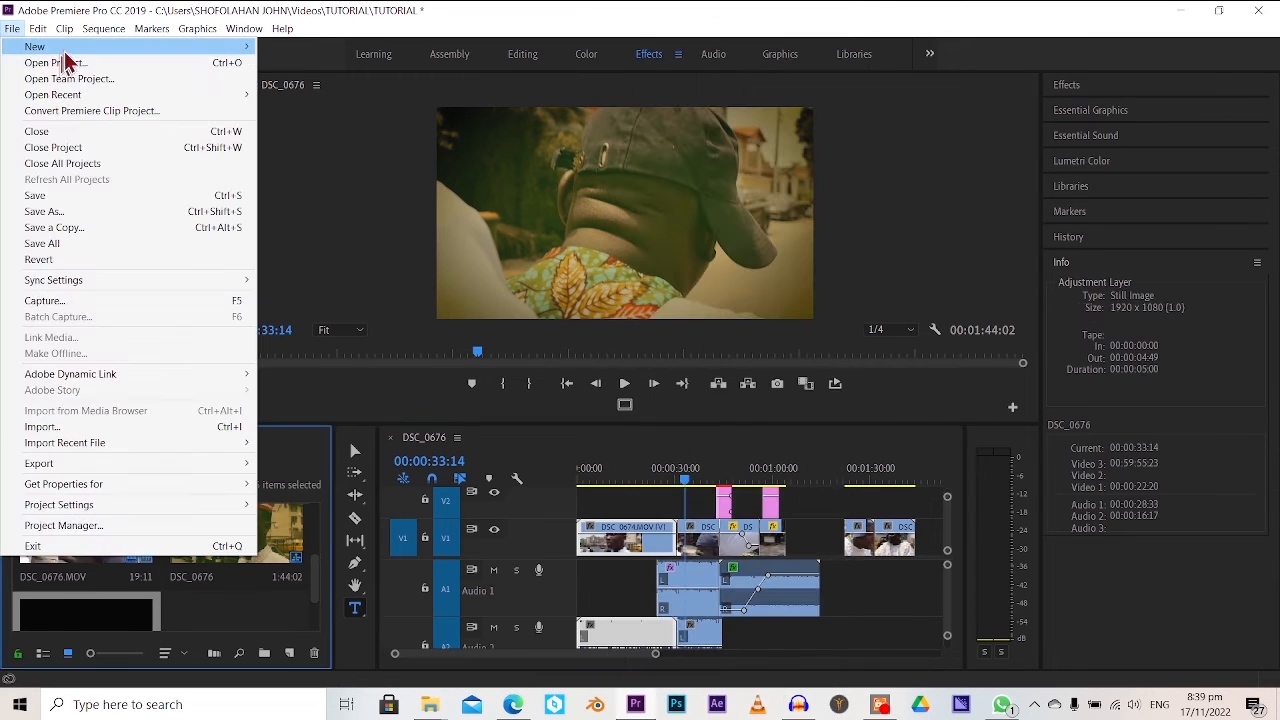
mouse_move(72, 48)
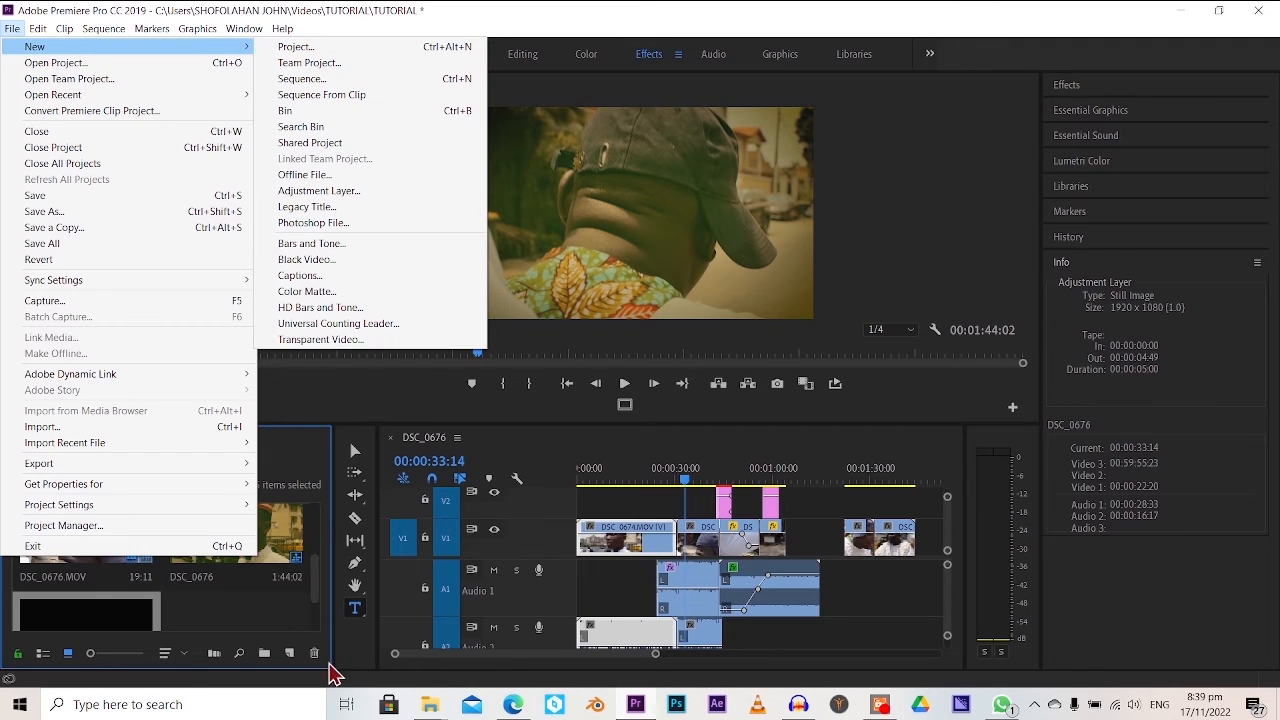
click(290, 656)
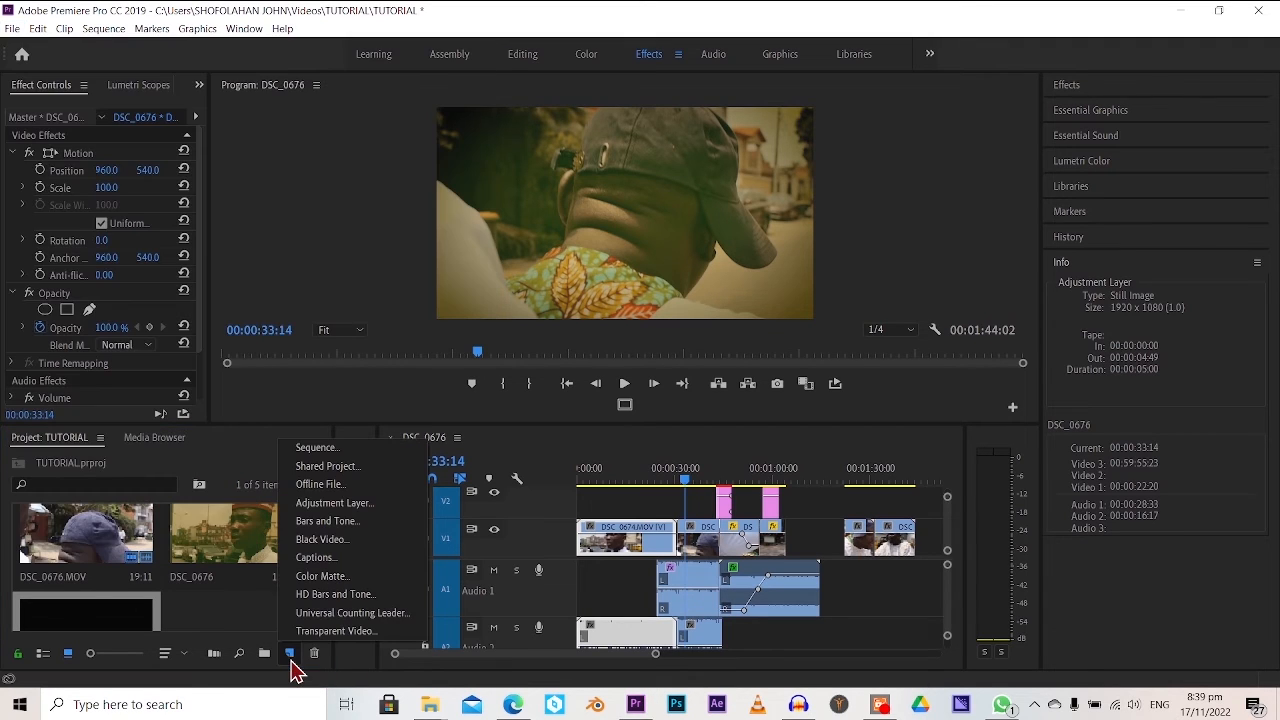
click(40, 30)
click(40, 30)
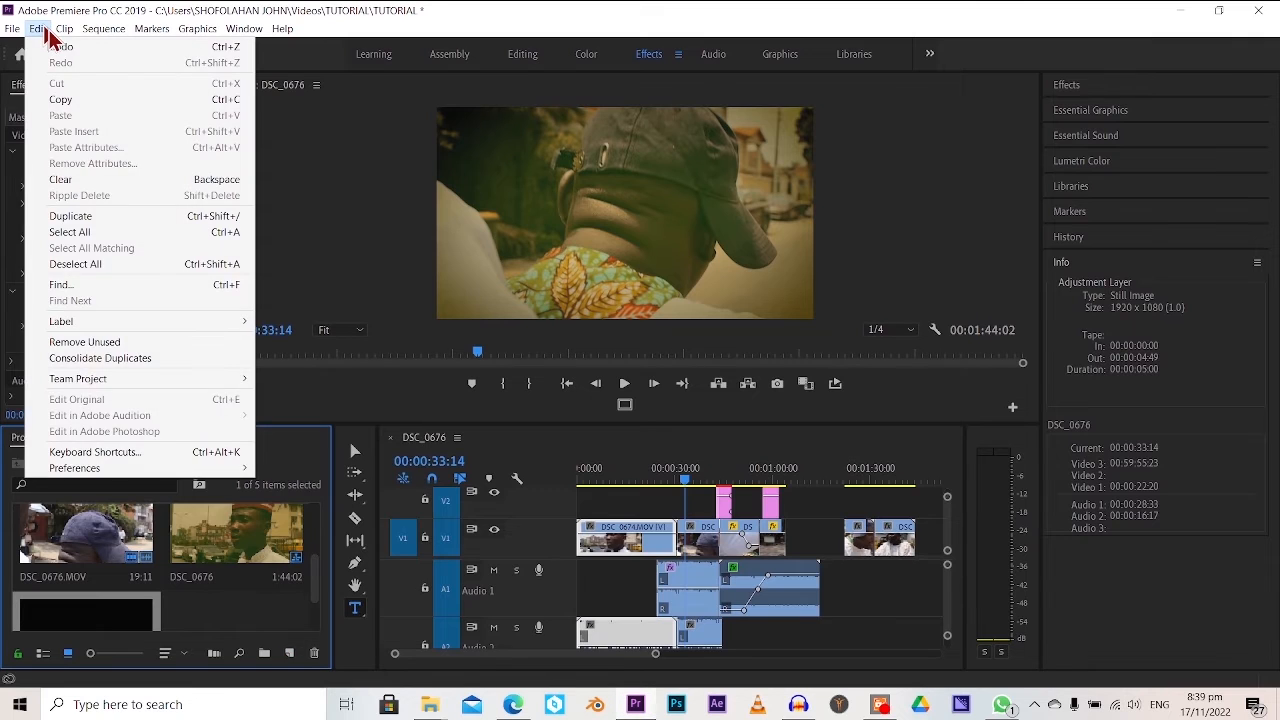
click(65, 32)
click(65, 30)
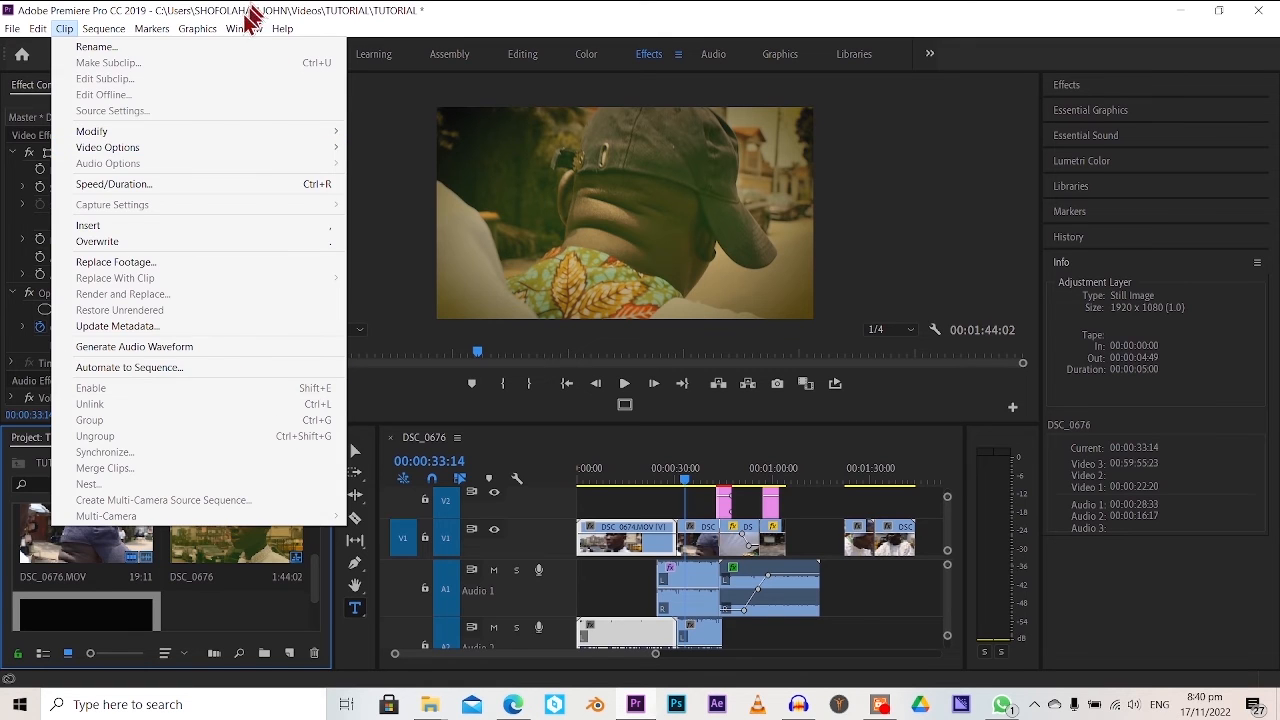
click(110, 33)
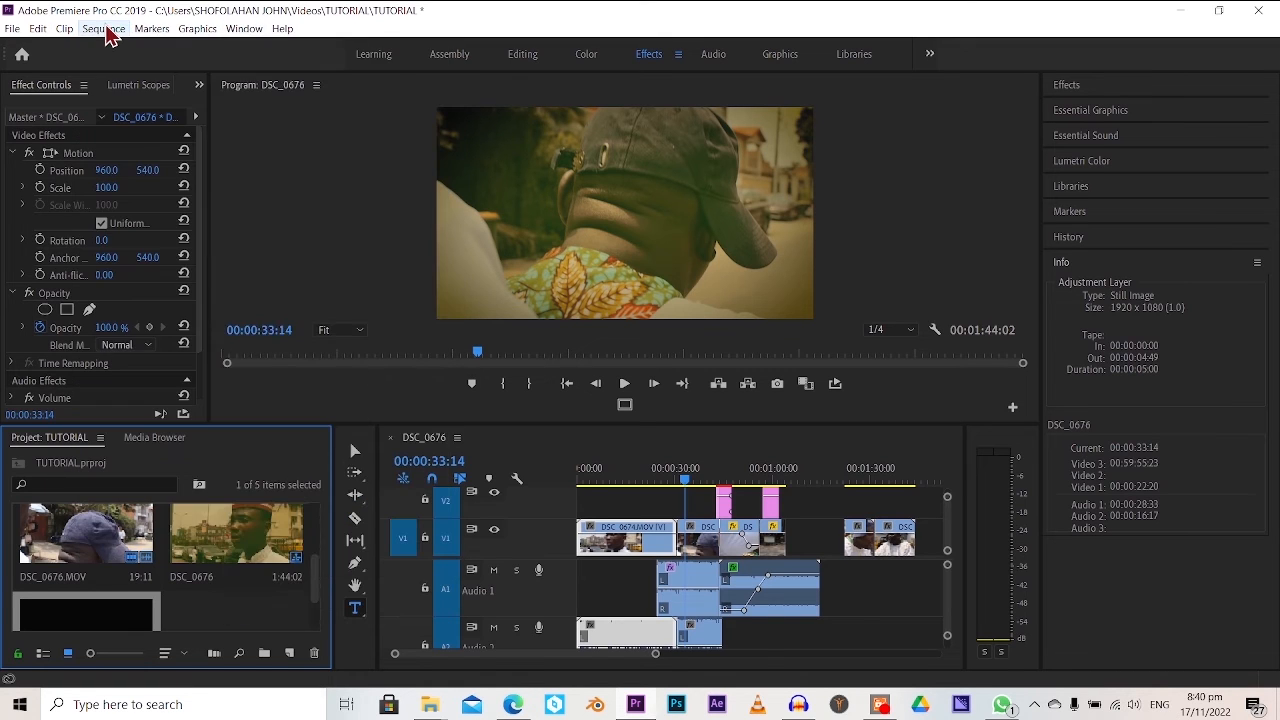
click(105, 29)
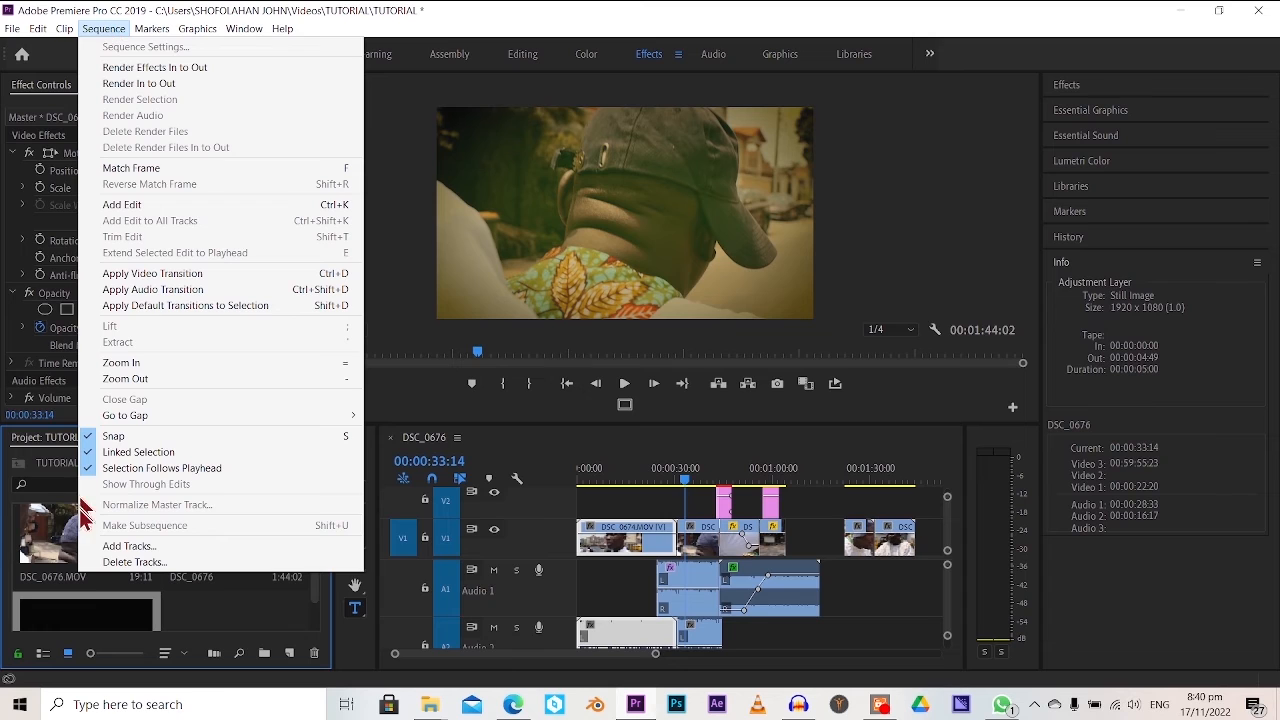
Add sequence markers at 00:00:30:23 and 00:00:30:38
mouse_move(197, 33)
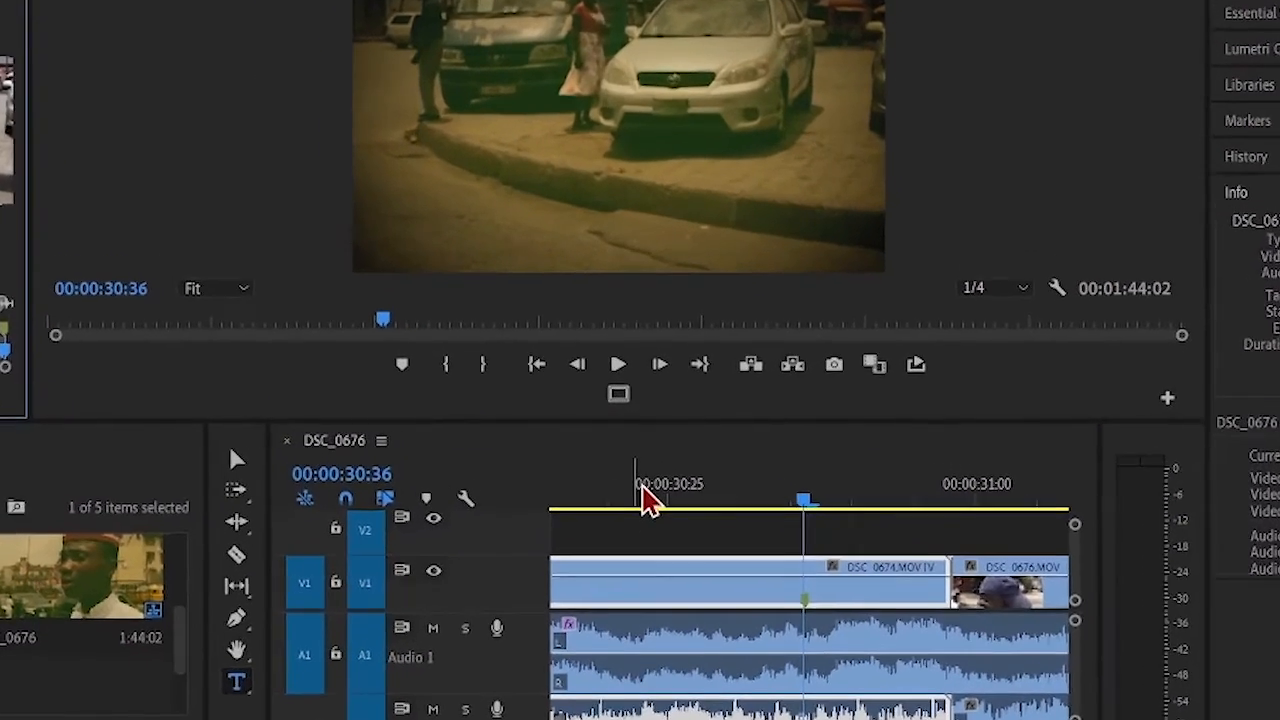
click(644, 490)
click(404, 366)
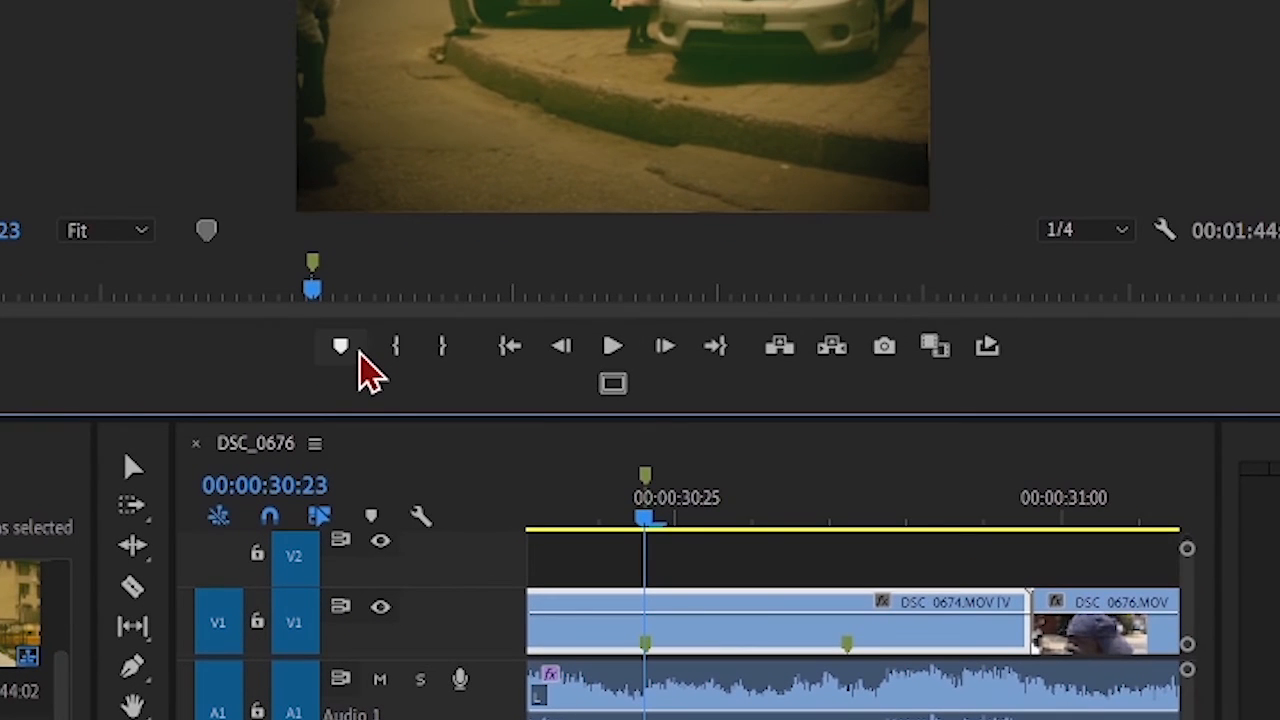
click(877, 505)
click(341, 350)
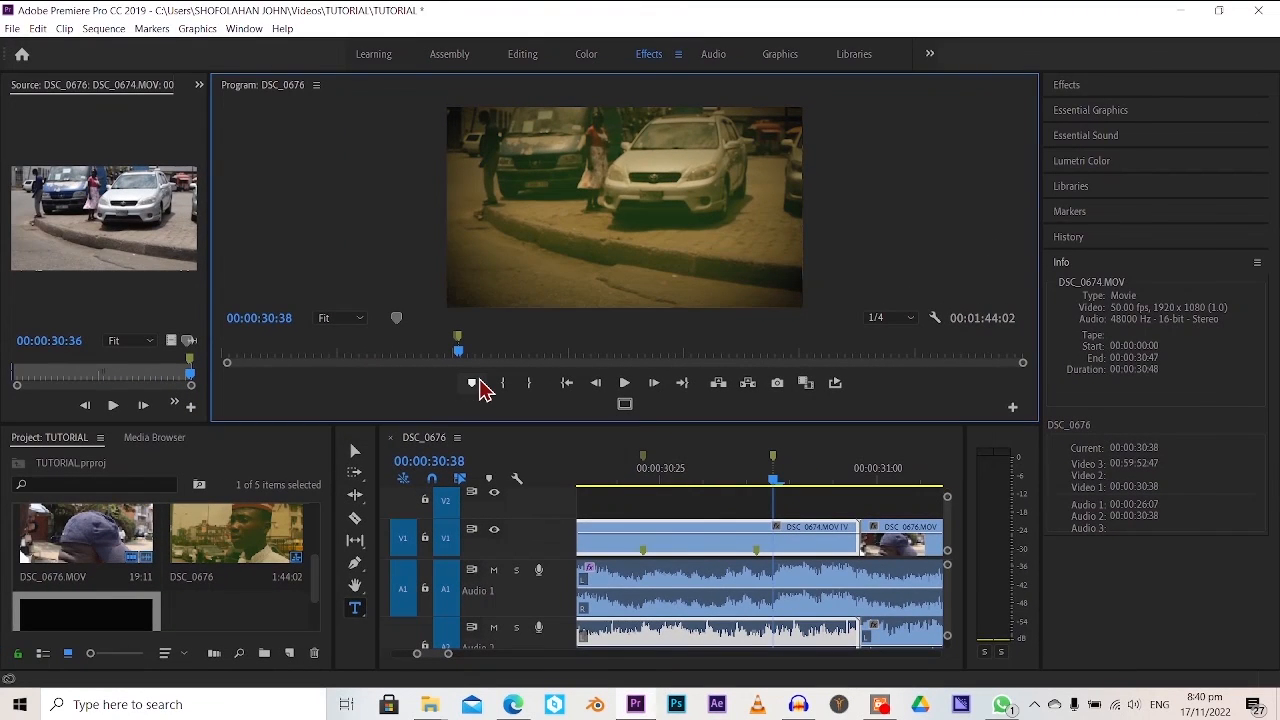
Review the marker, graphics and window display commands, and take a brief look at the Captions settings
click(152, 28)
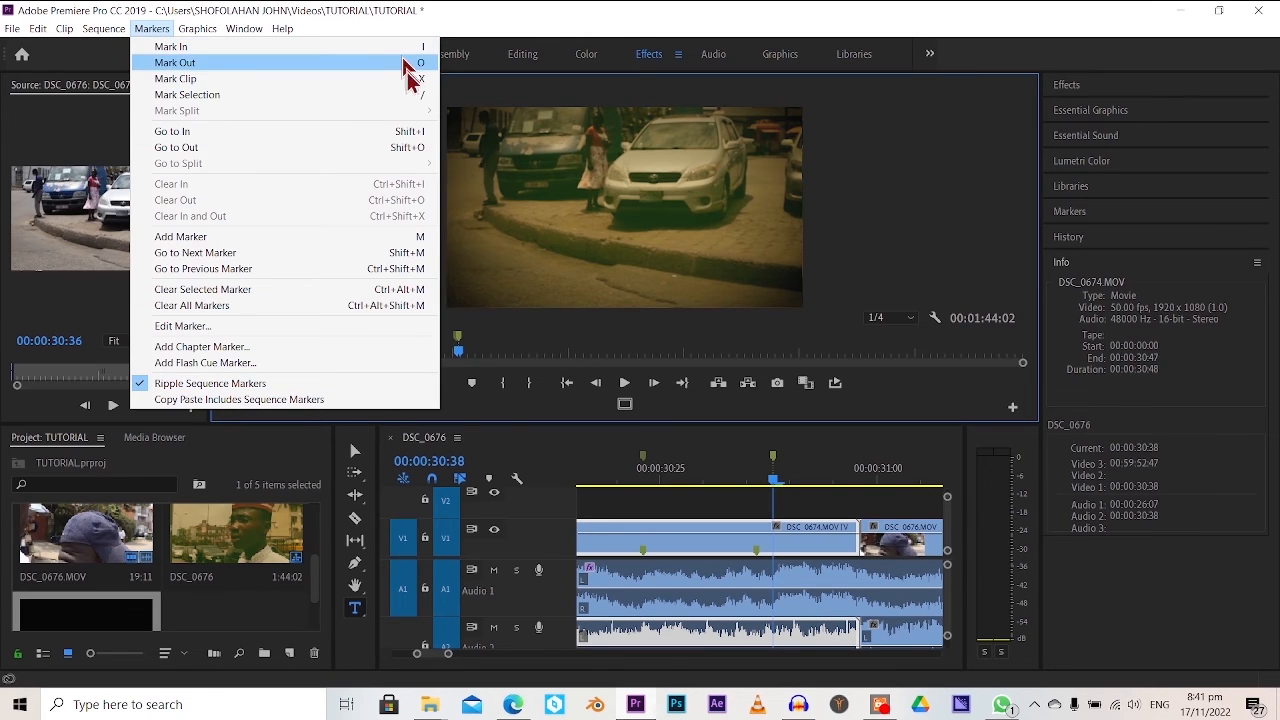
click(203, 31)
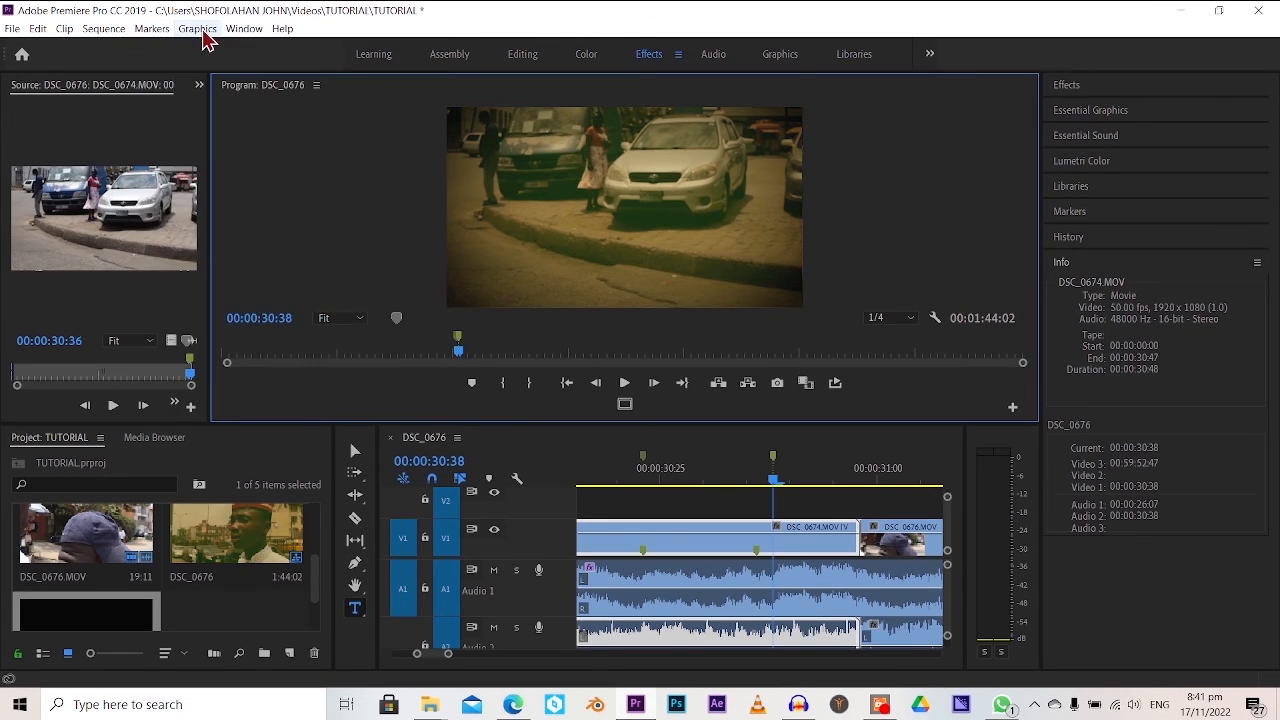
click(203, 31)
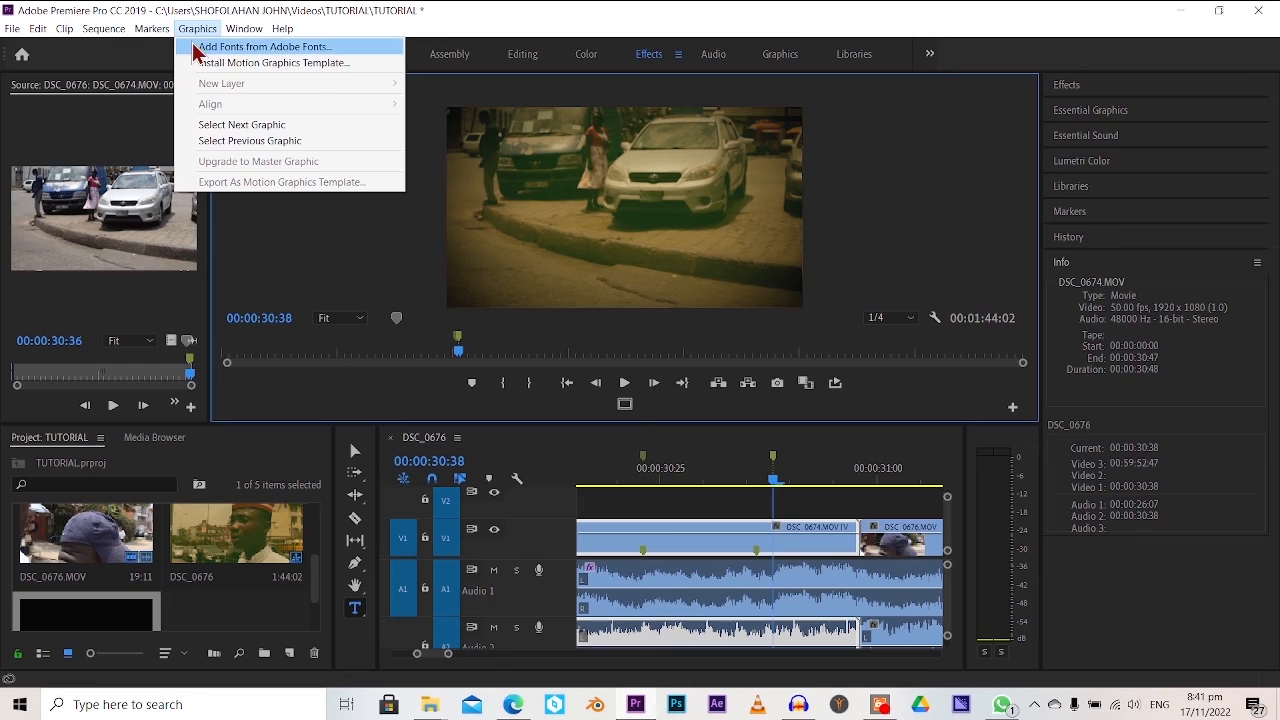
click(245, 33)
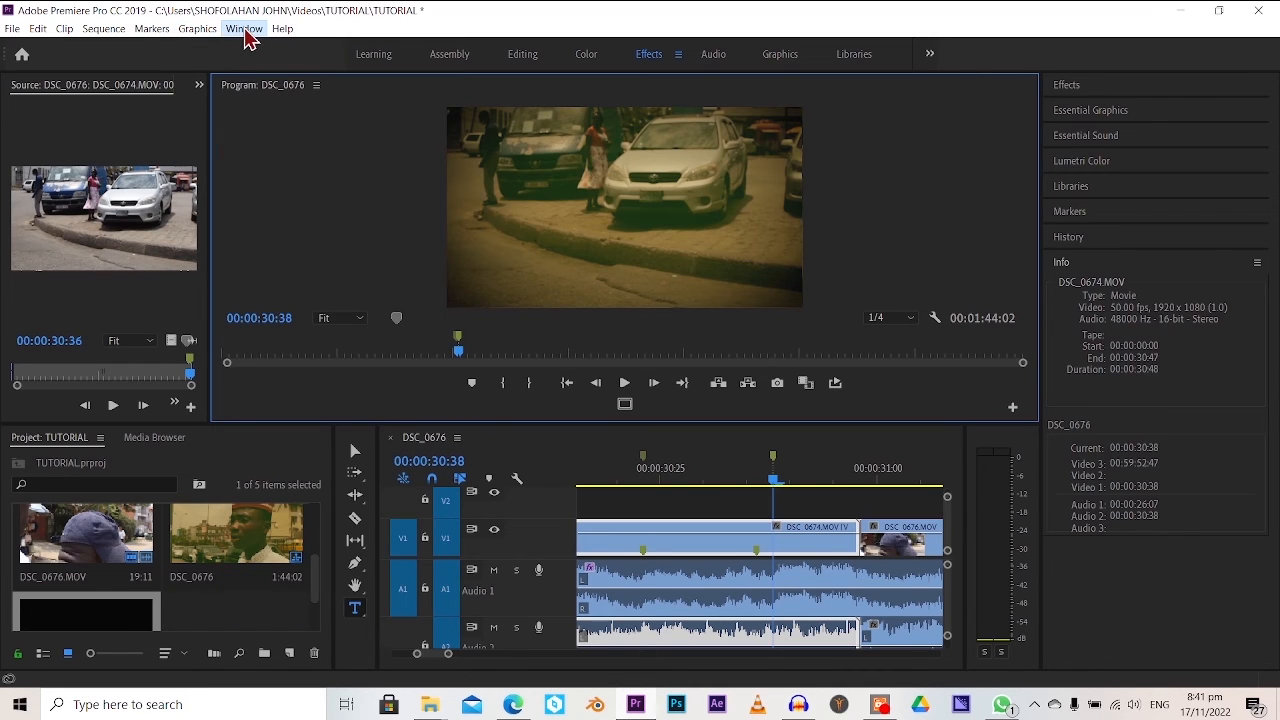
click(245, 31)
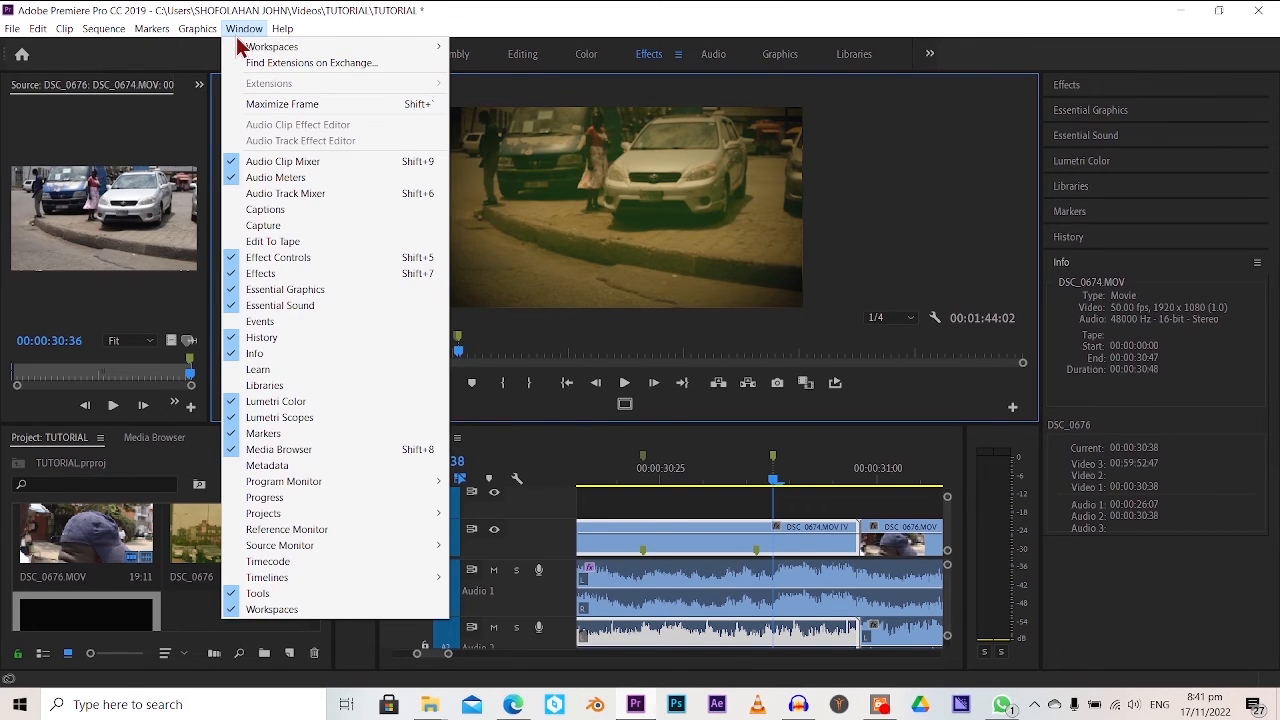
click(228, 220)
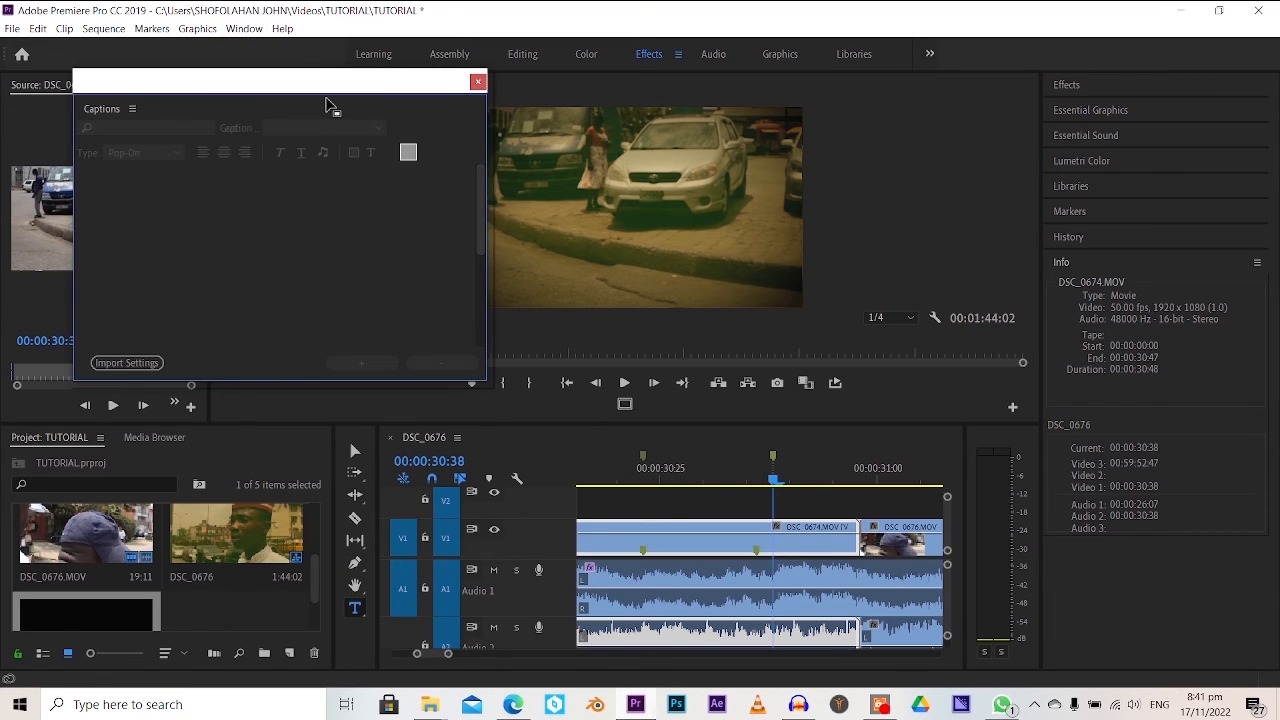
click(478, 82)
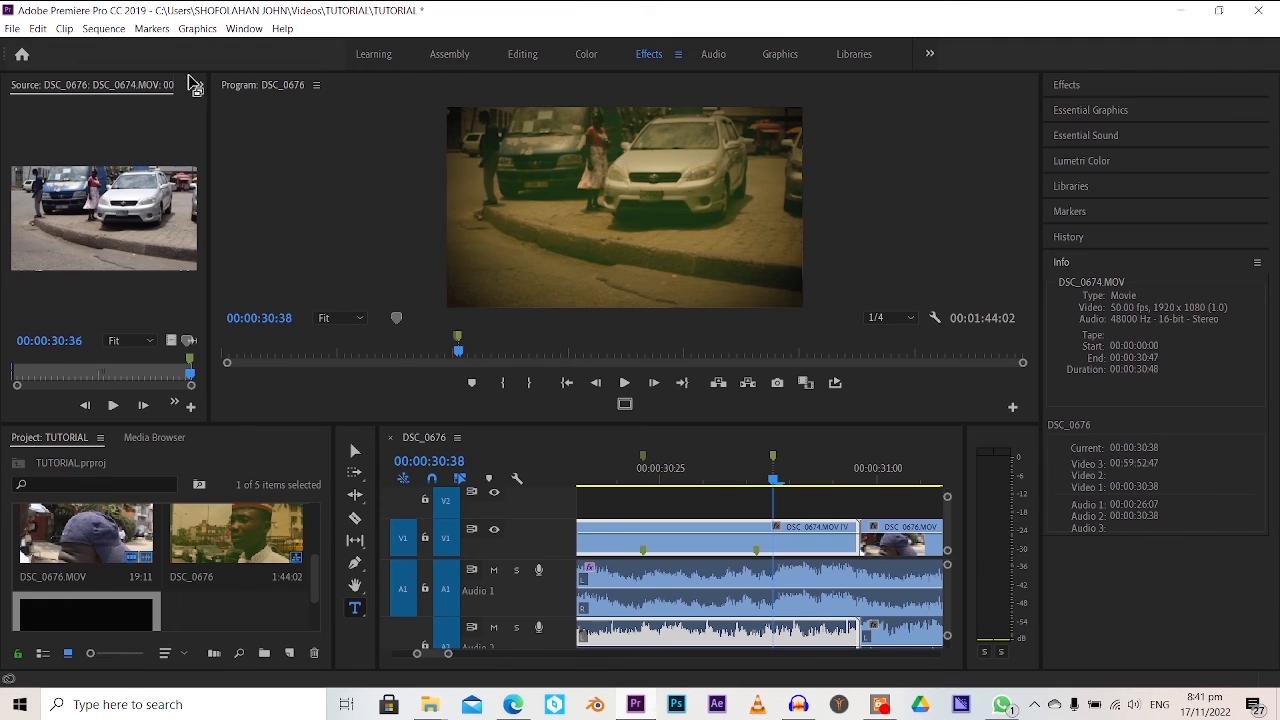
Reset the Effects workspace to its saved layout
click(244, 30)
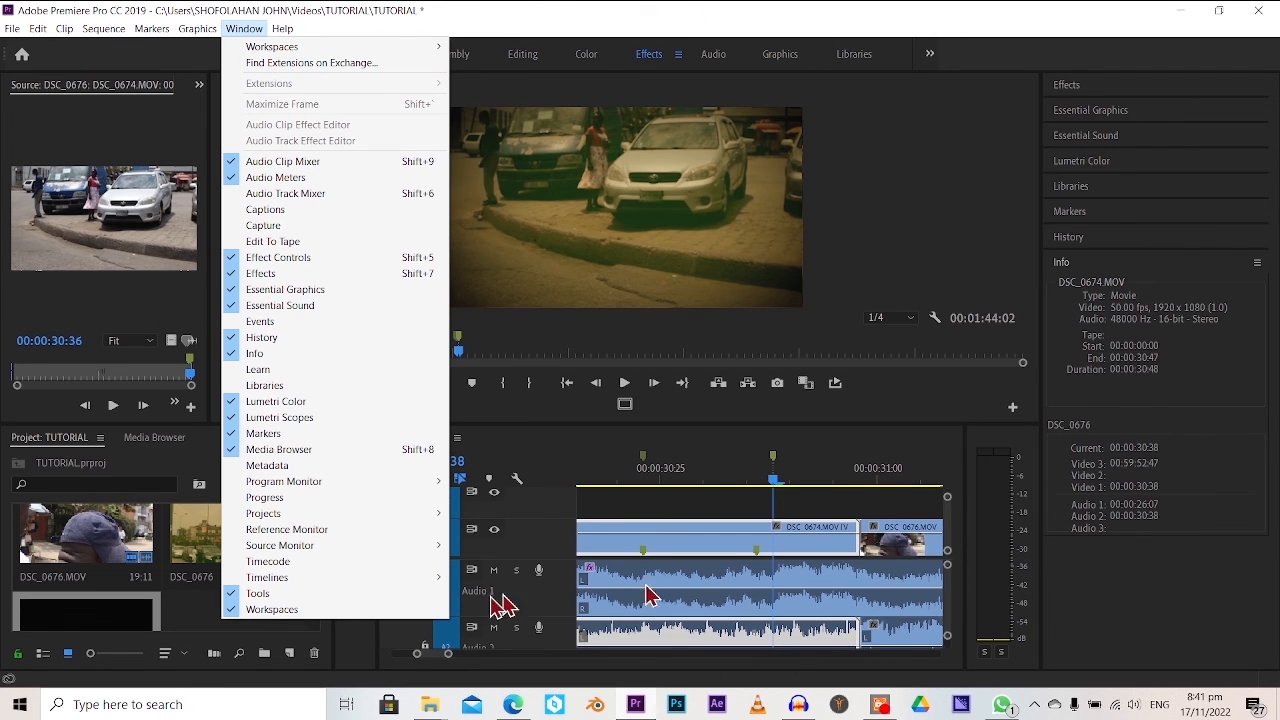
mouse_move(300, 58)
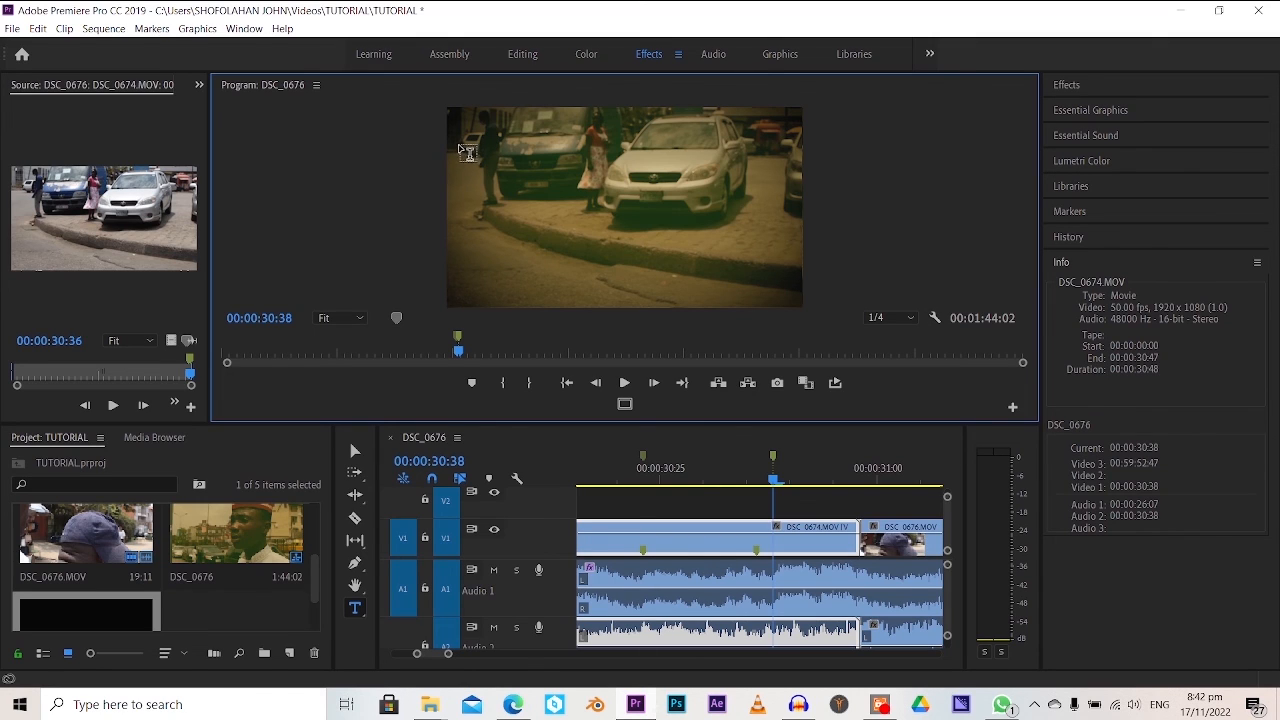
click(244, 28)
mouse_move(265, 47)
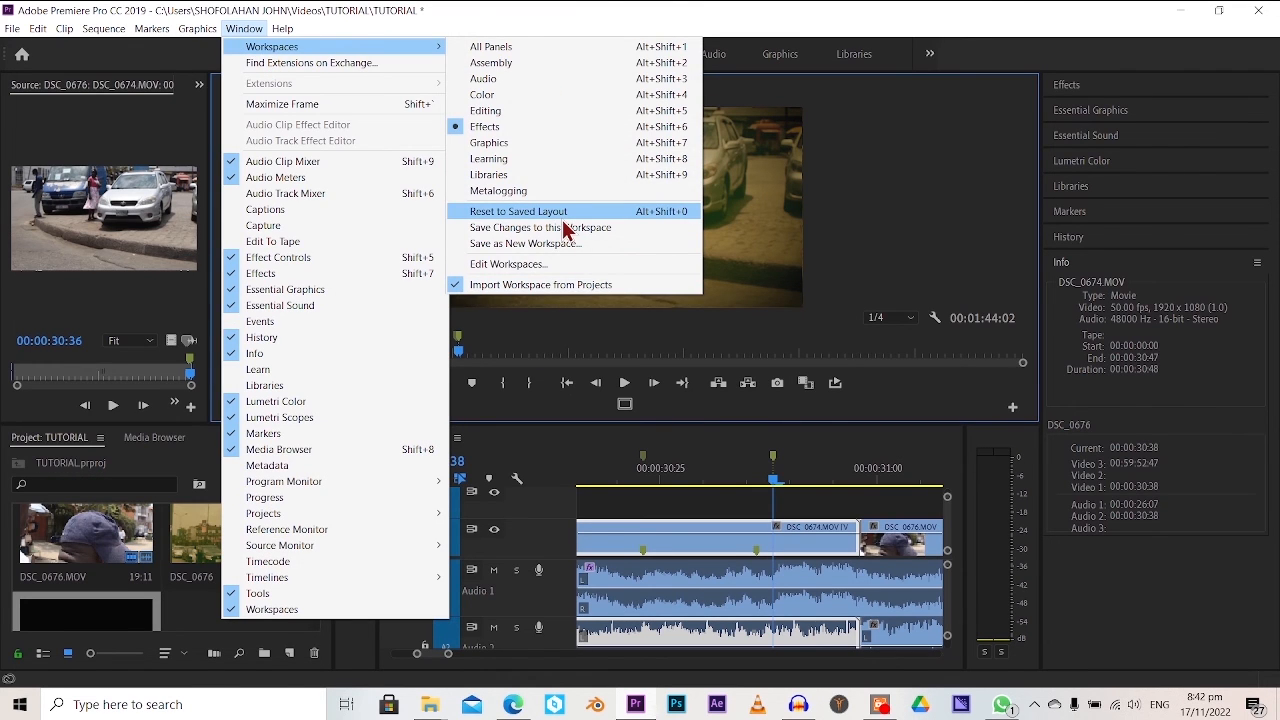
click(518, 211)
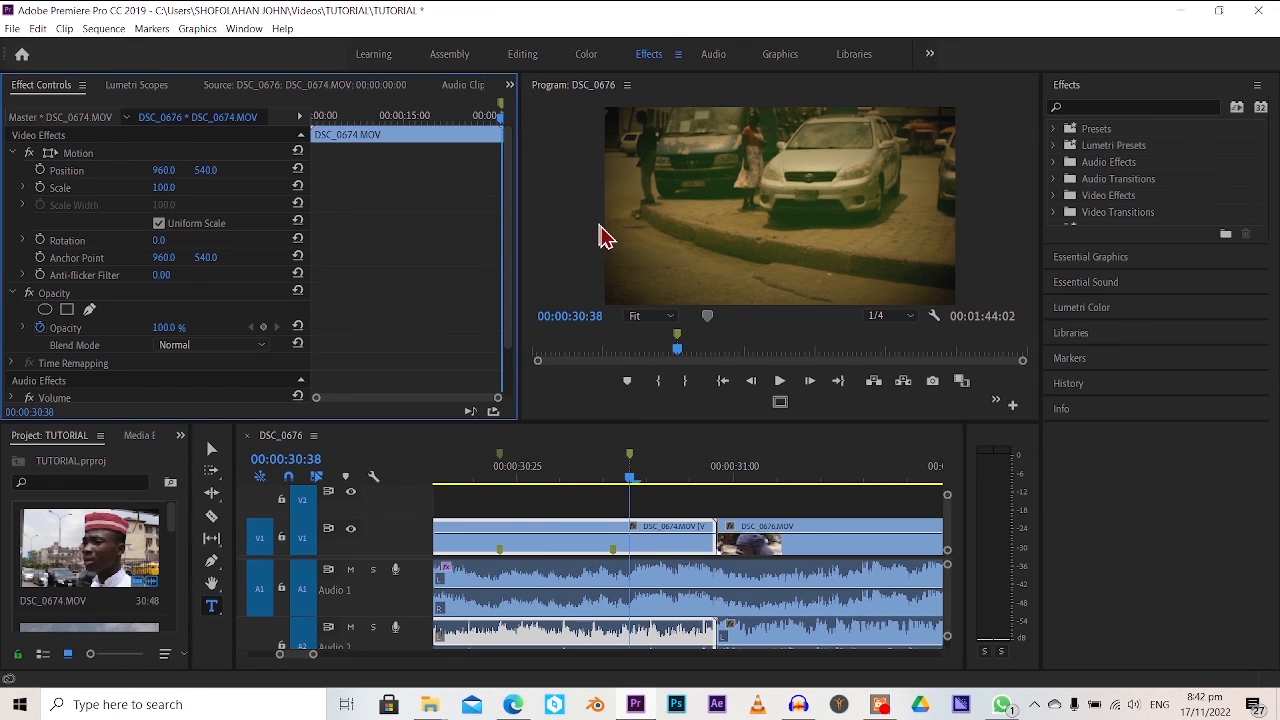
click(282, 28)
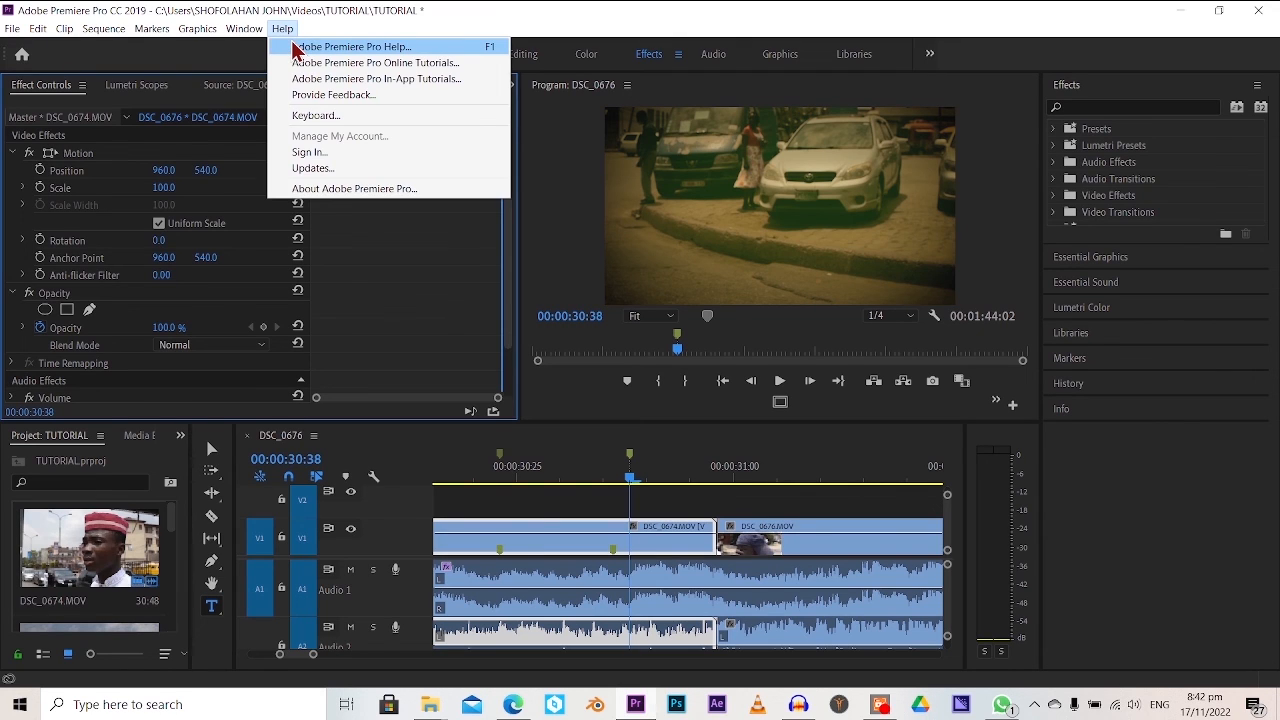